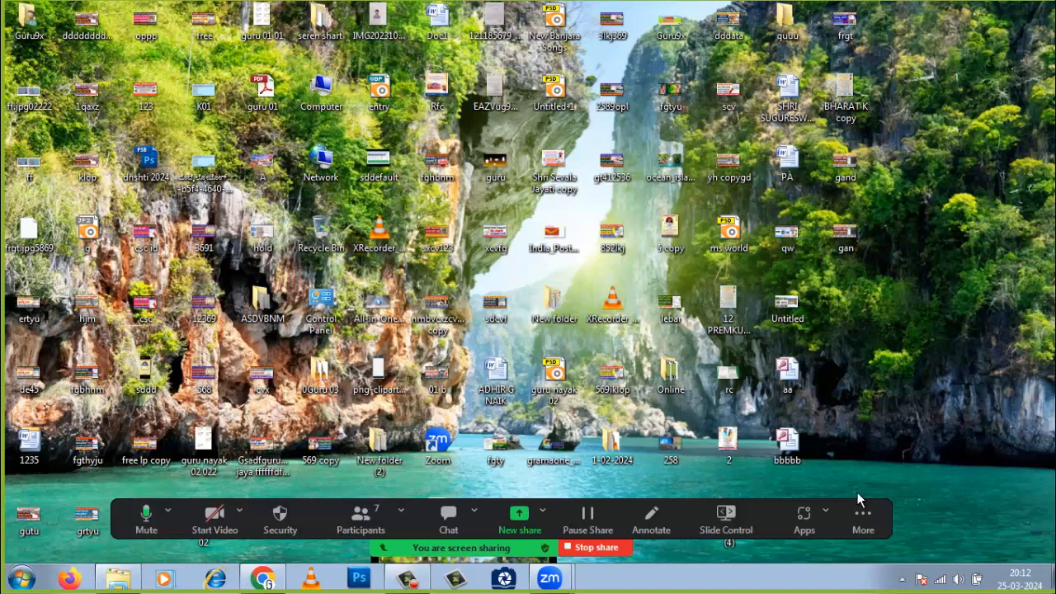
Launch Microsoft Office Word 2007 with a blank document, dismissing the script error and minimizing the meeting's participant video window
key(super)
key(Up)
key(Up)
key(Up)
key(Up)
key(Up)
key(Up)
key(Up)
key(Up)
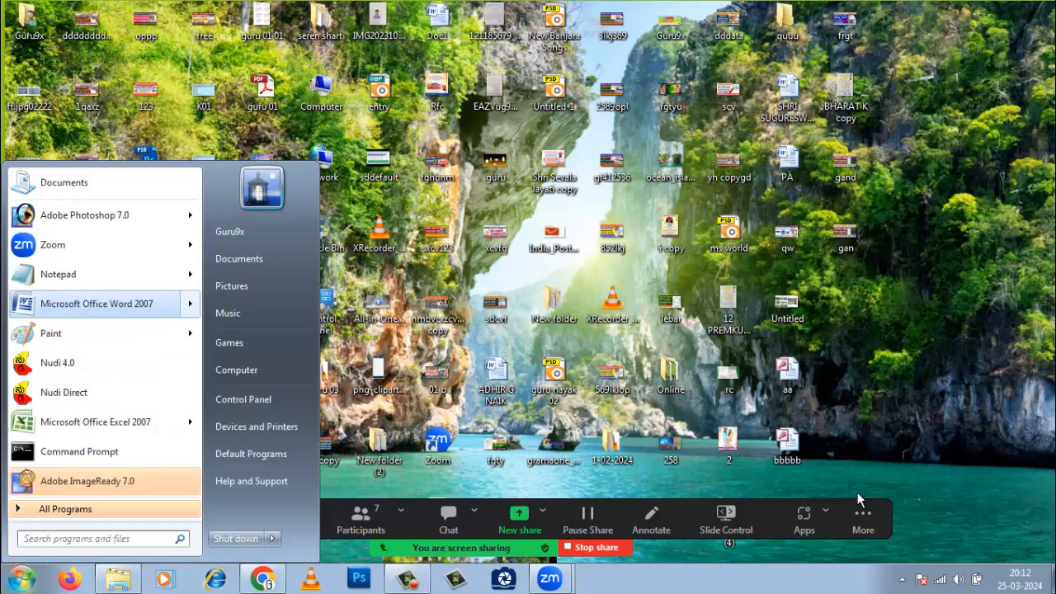
key(Right)
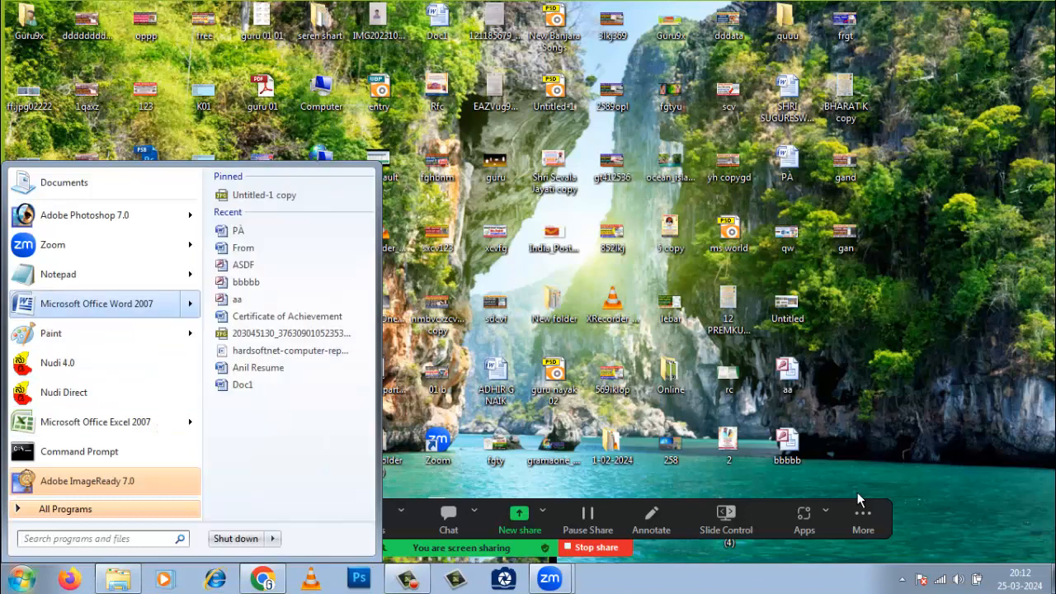
key(Return)
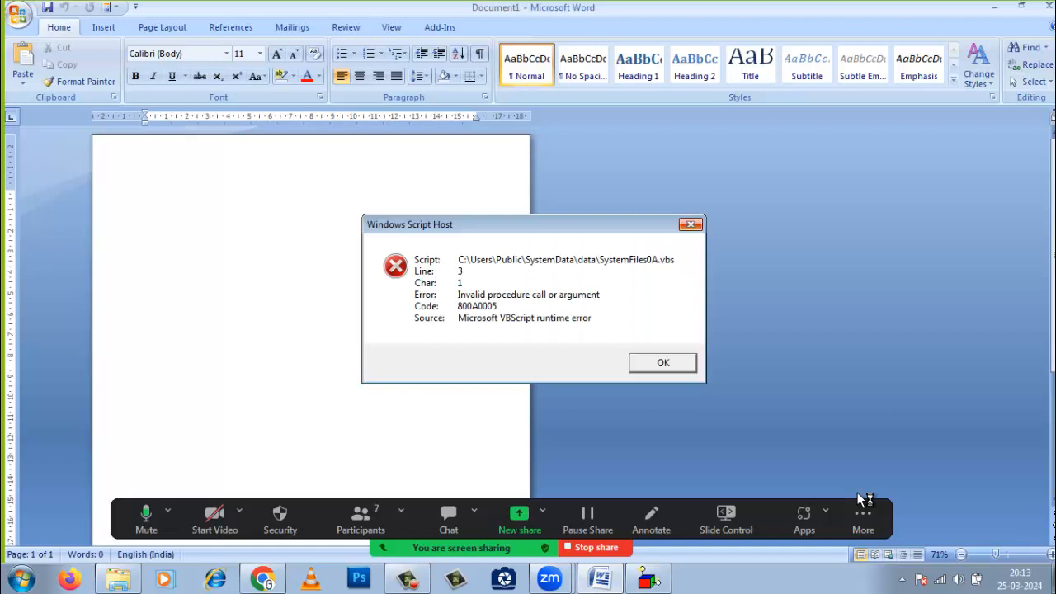
key(Return)
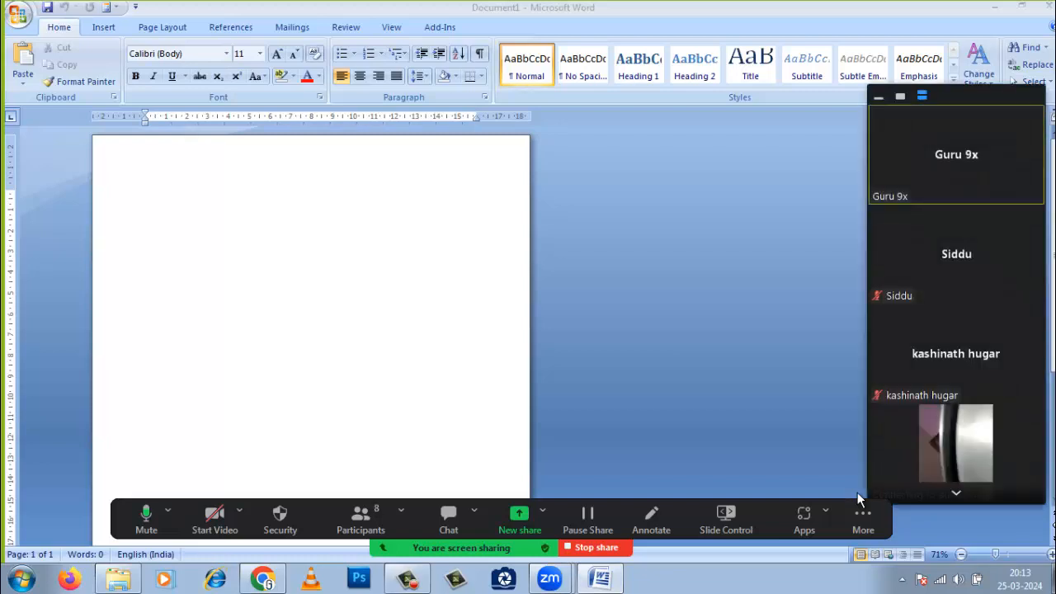
click(878, 96)
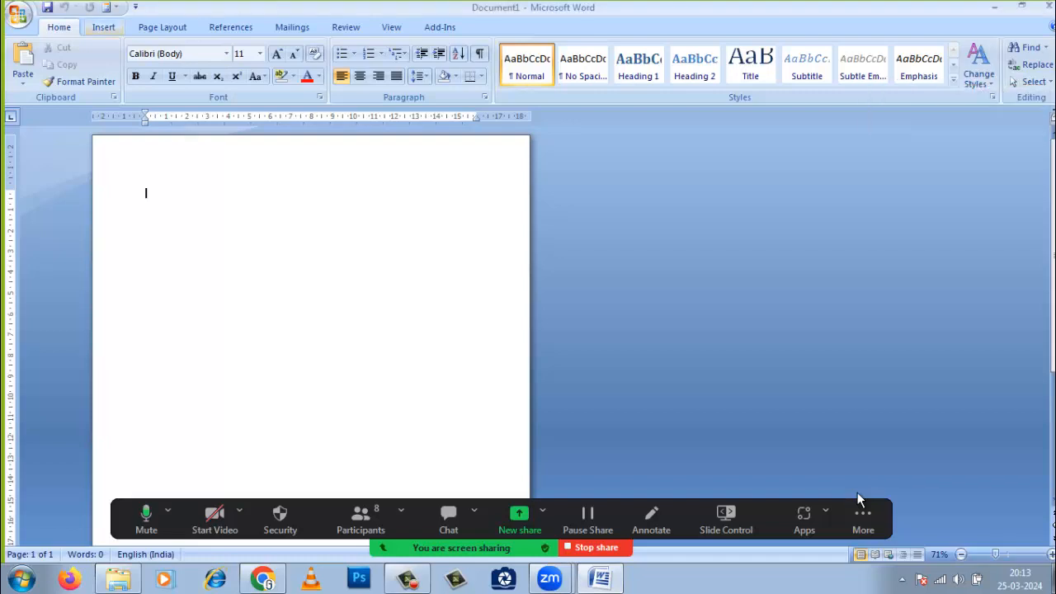
click(103, 27)
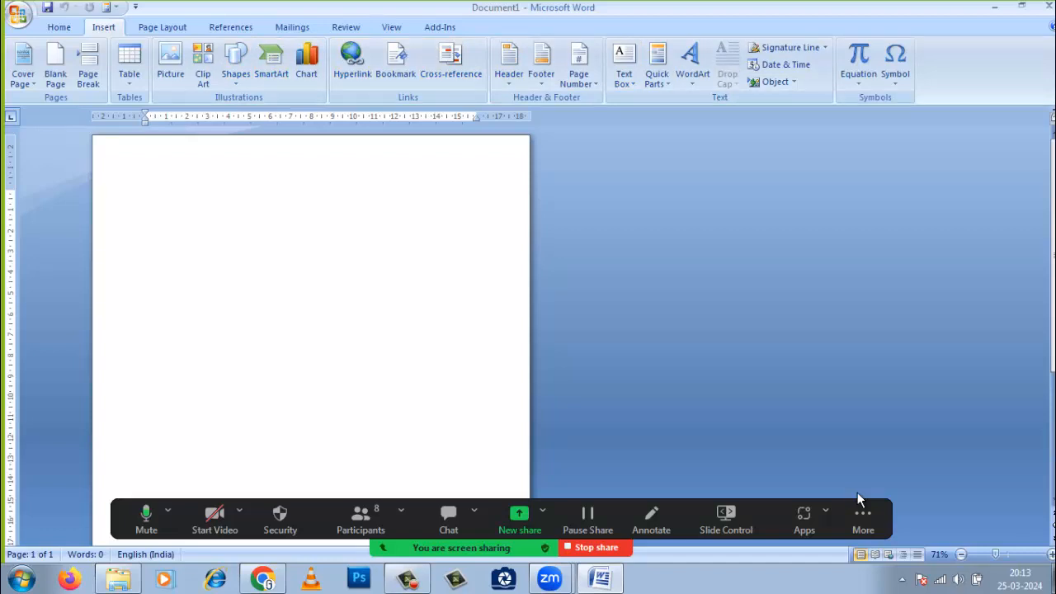
click(162, 27)
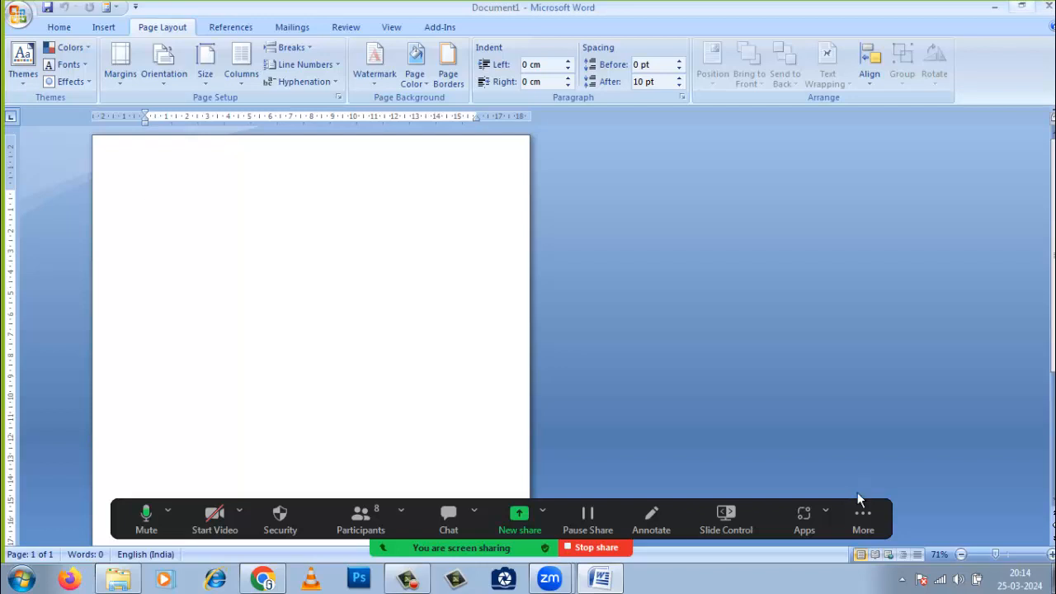
From the desktop, open the Computershortcutkey image in the New folder inside the Online folder to view its shortcut list
key(super+d)
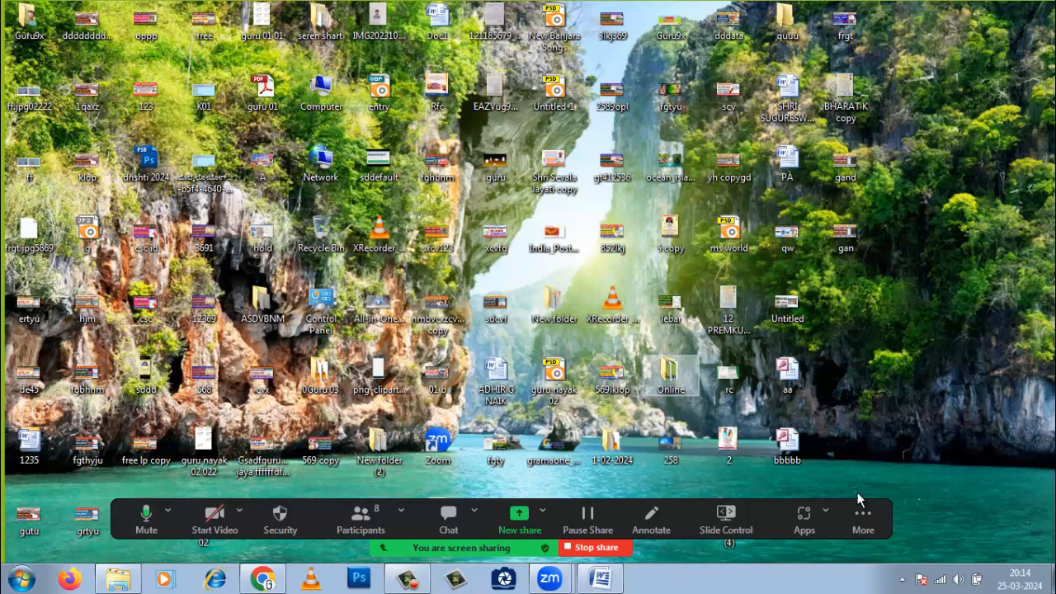
double_click(670, 375)
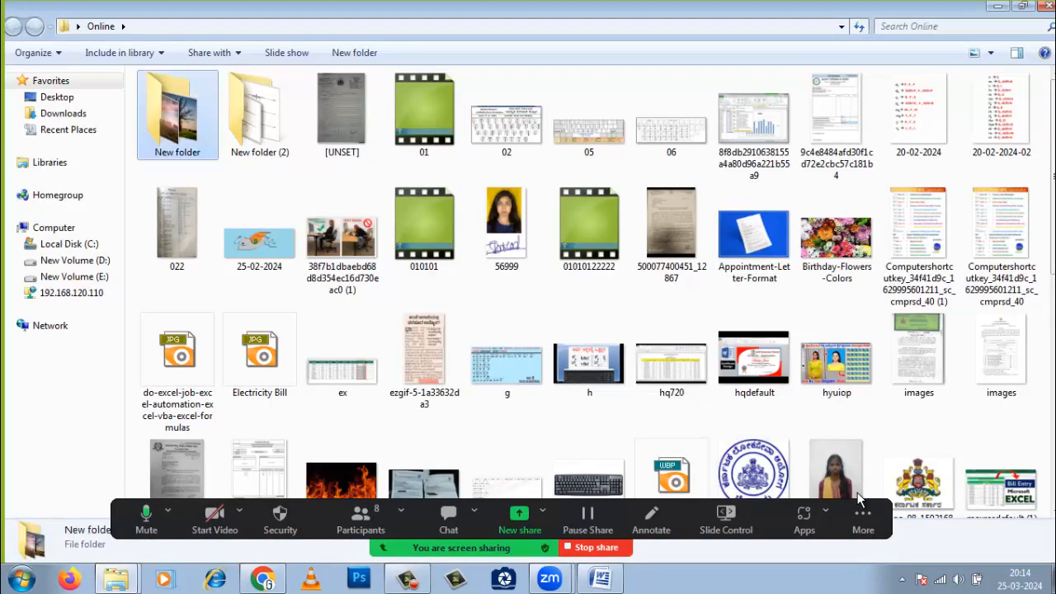
double_click(177, 116)
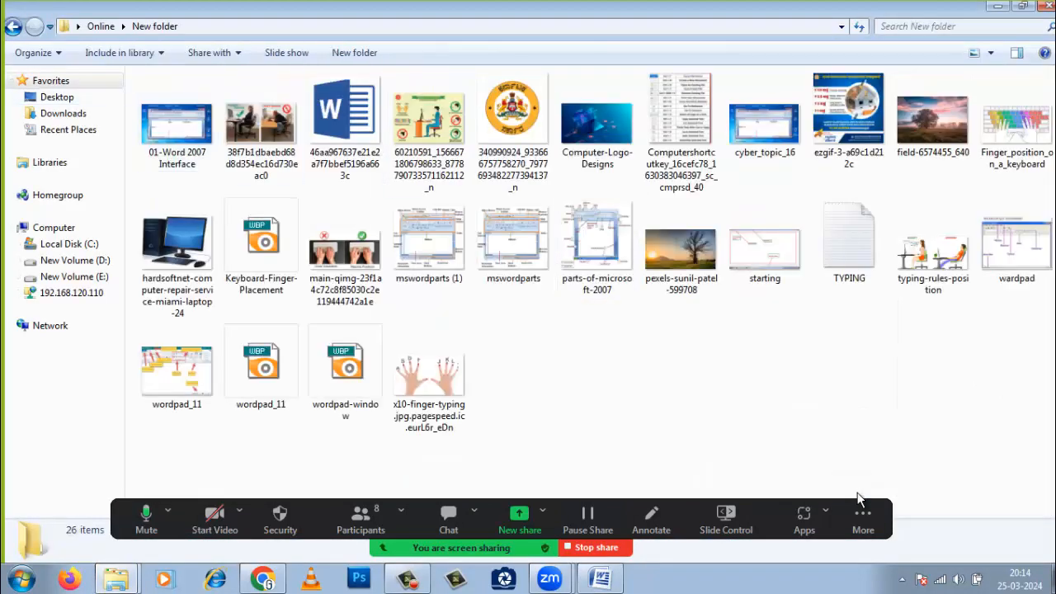
double_click(680, 124)
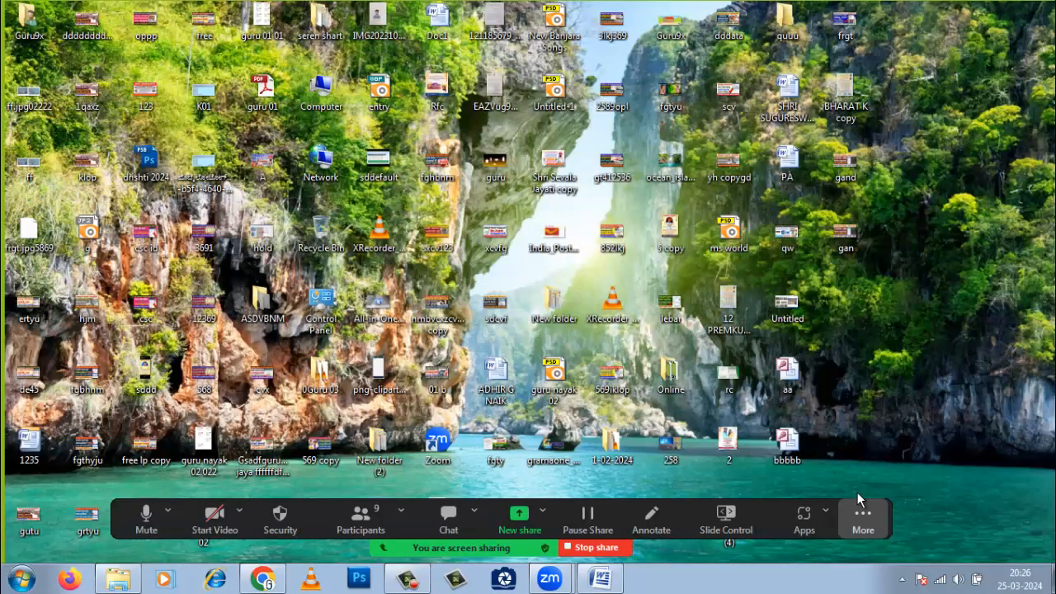
Switch back to the blank Word document and look over its viewing, basic formatting and page layout commands
key(alt+Tab)
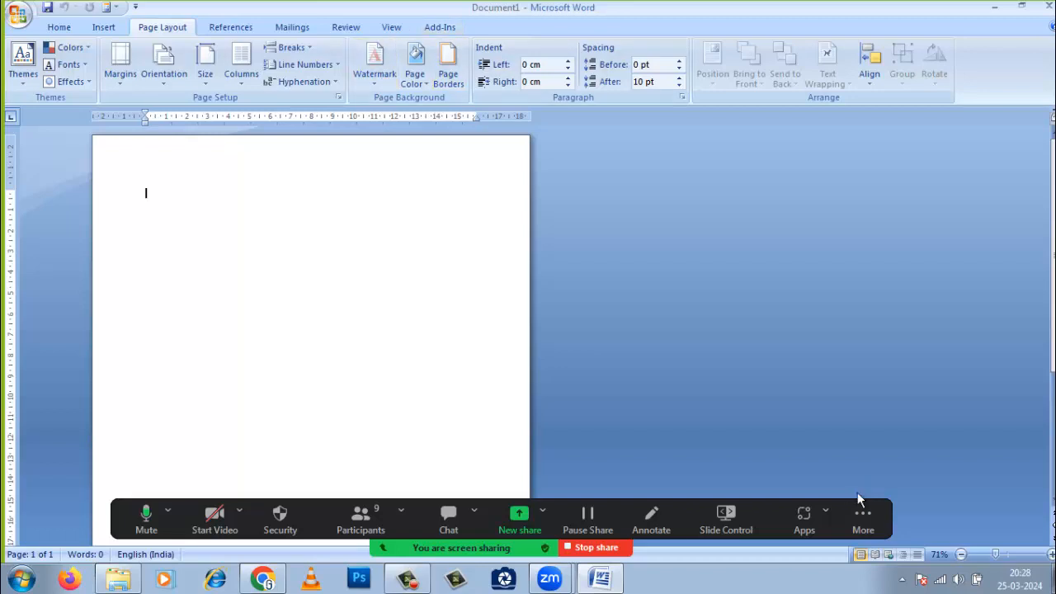
click(391, 27)
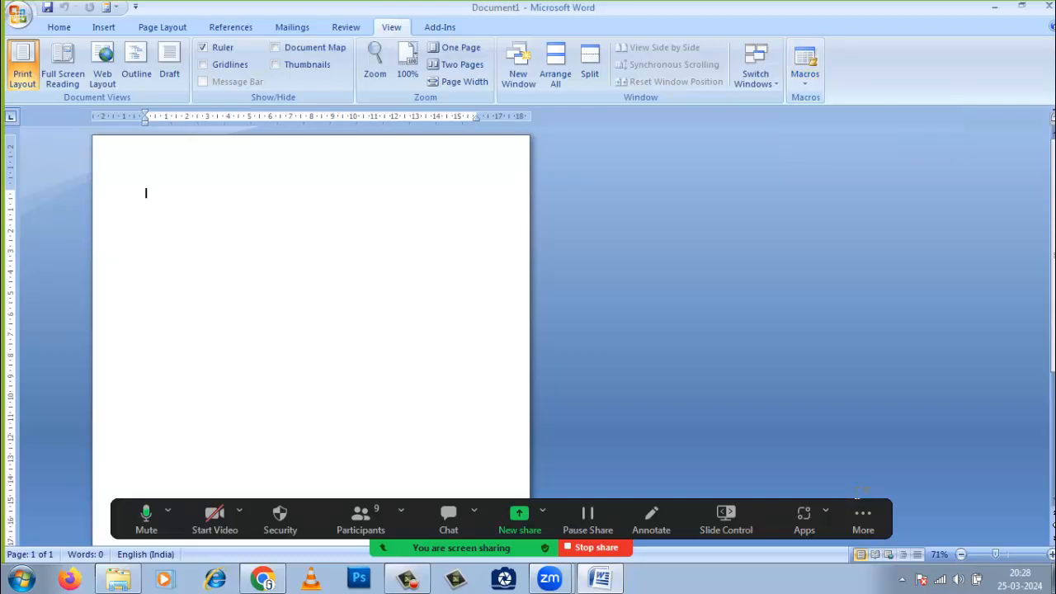
click(58, 27)
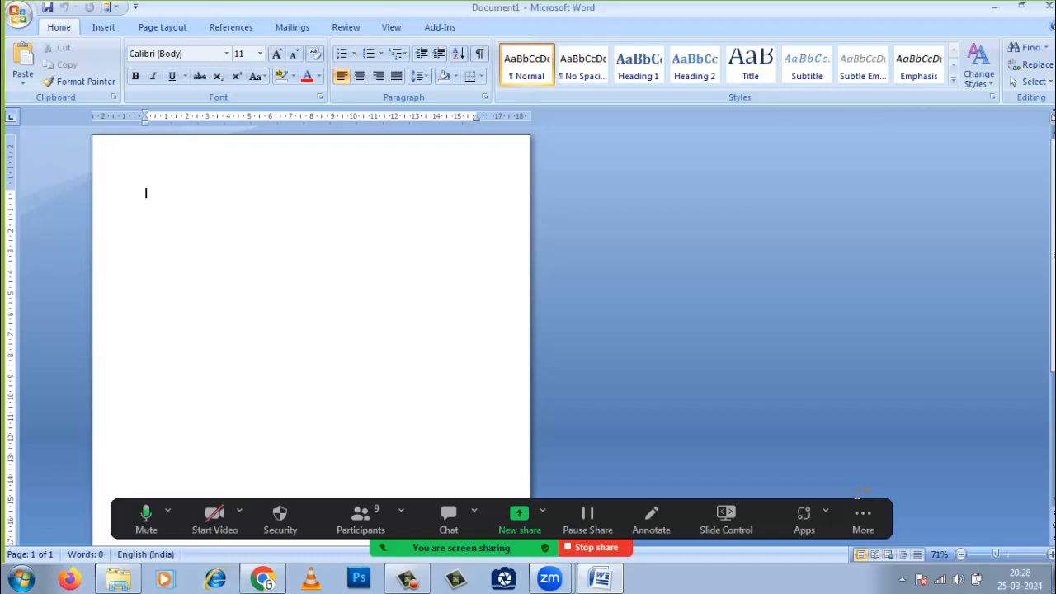
key(alt+p)
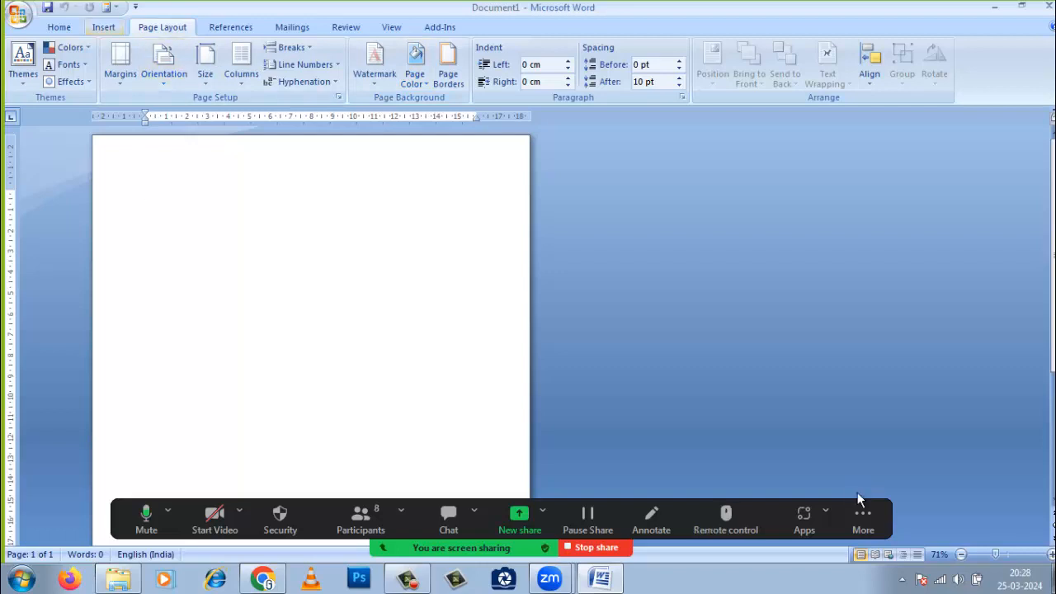
Open the Macros dialog and set it to show the macros in Word commands
click(391, 27)
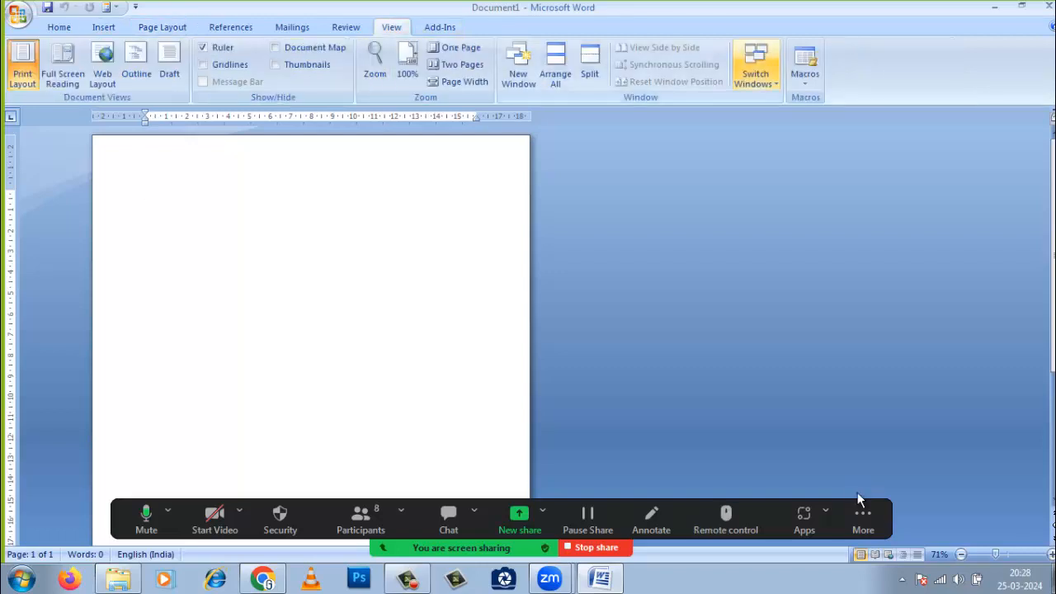
click(805, 75)
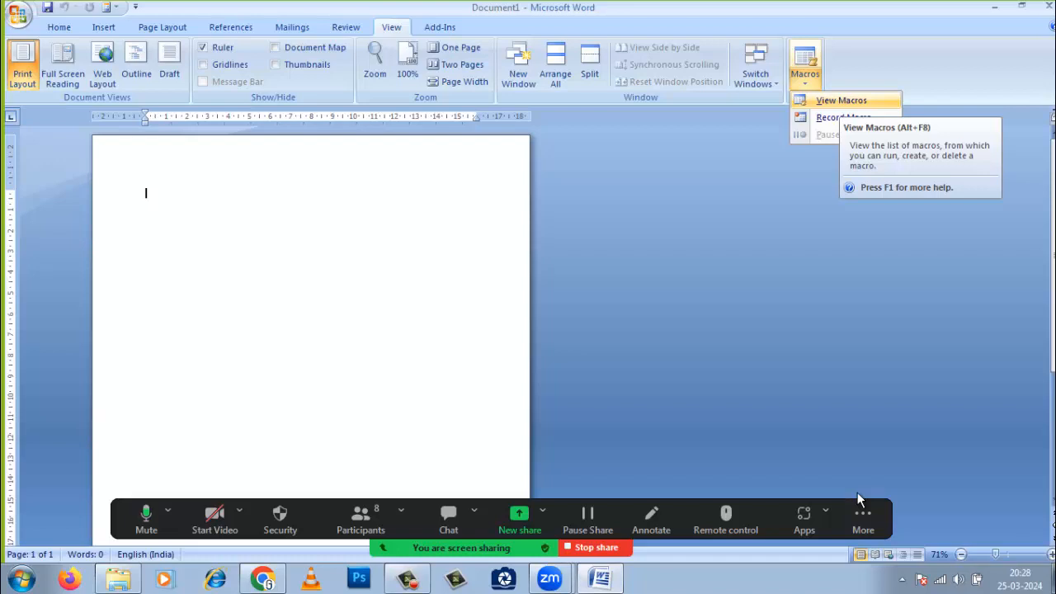
click(841, 100)
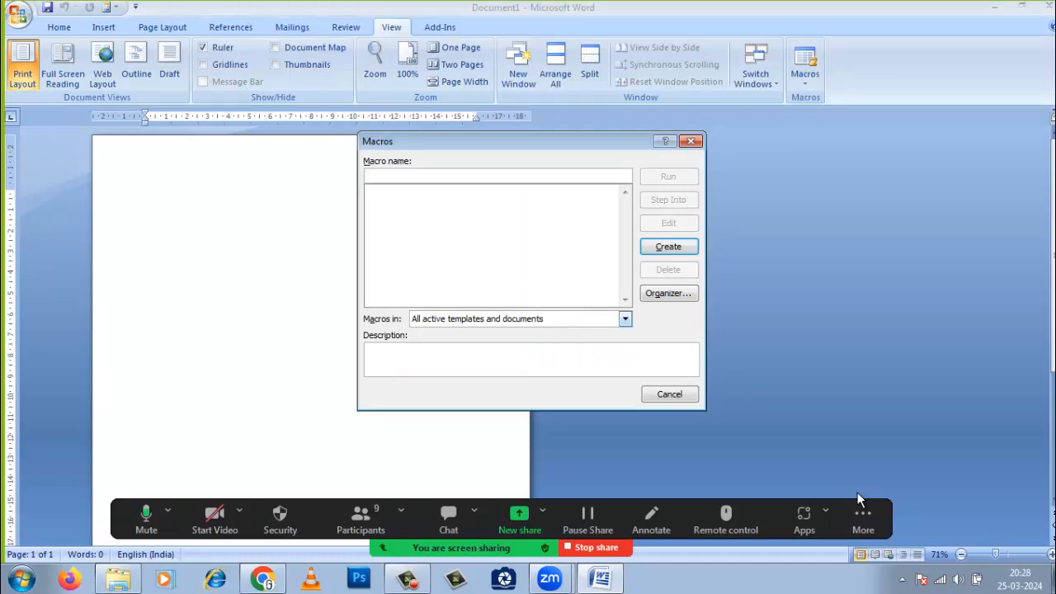
click(625, 318)
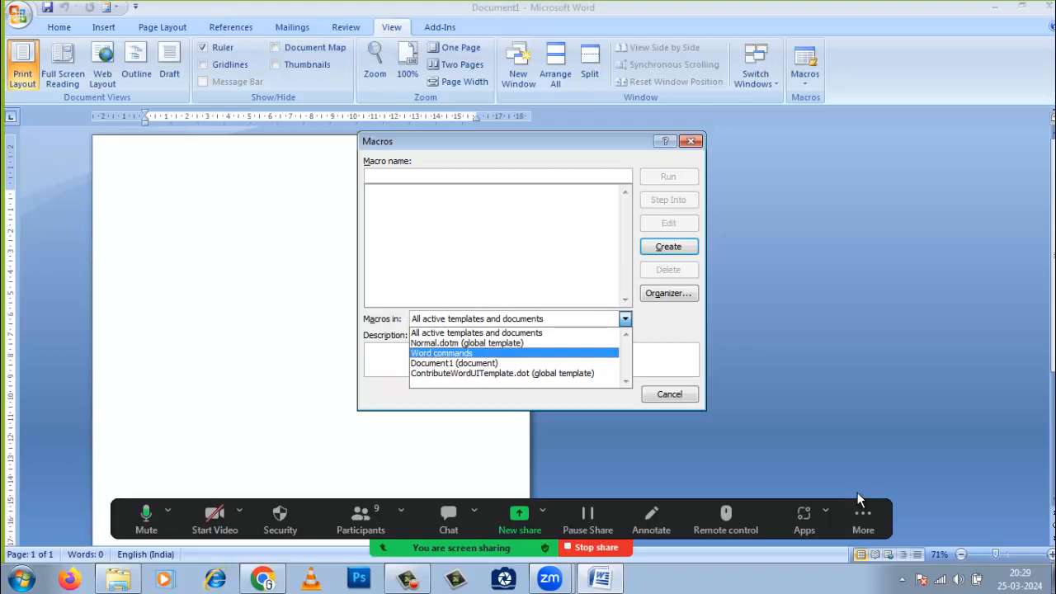
key(Return)
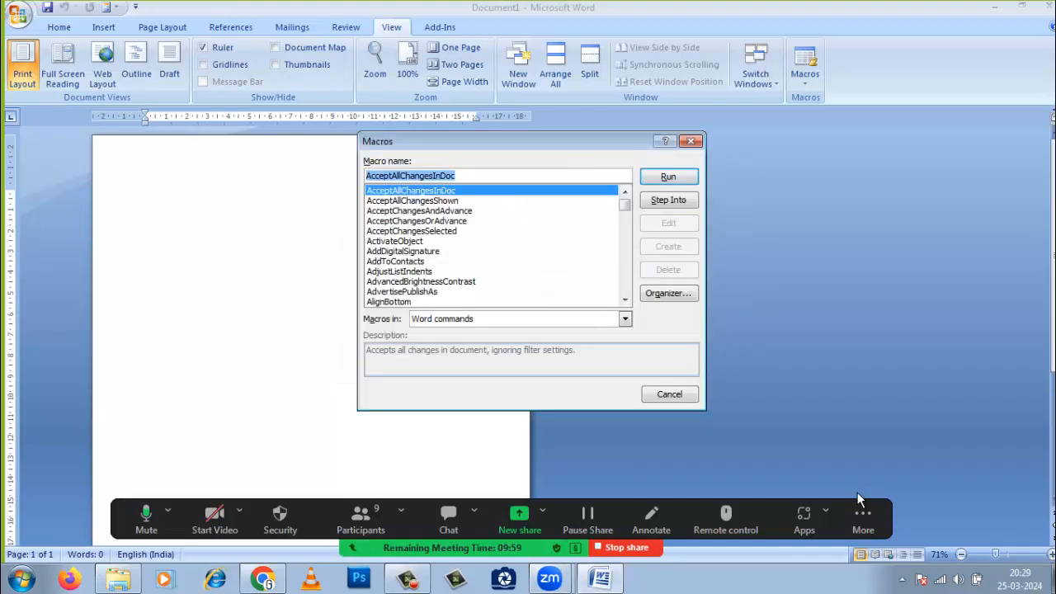
Find the ListCommands macro by entering "list" as the macro name, and run it
mouse_move(625, 204)
mouse_down()
mouse_move(624, 232)
mouse_move(624, 205)
mouse_up()
text(list)
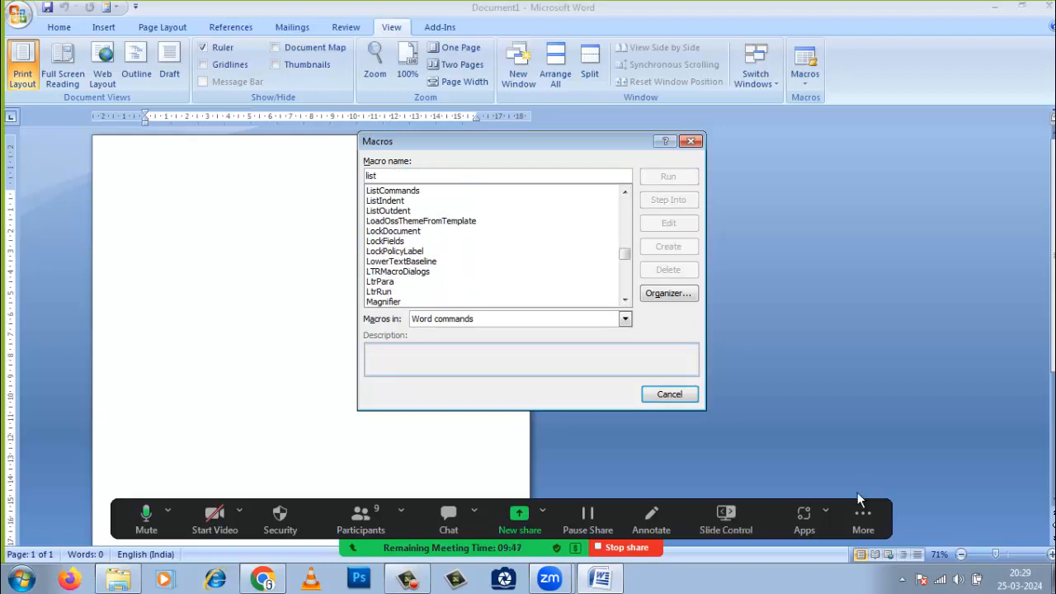
key(Down)
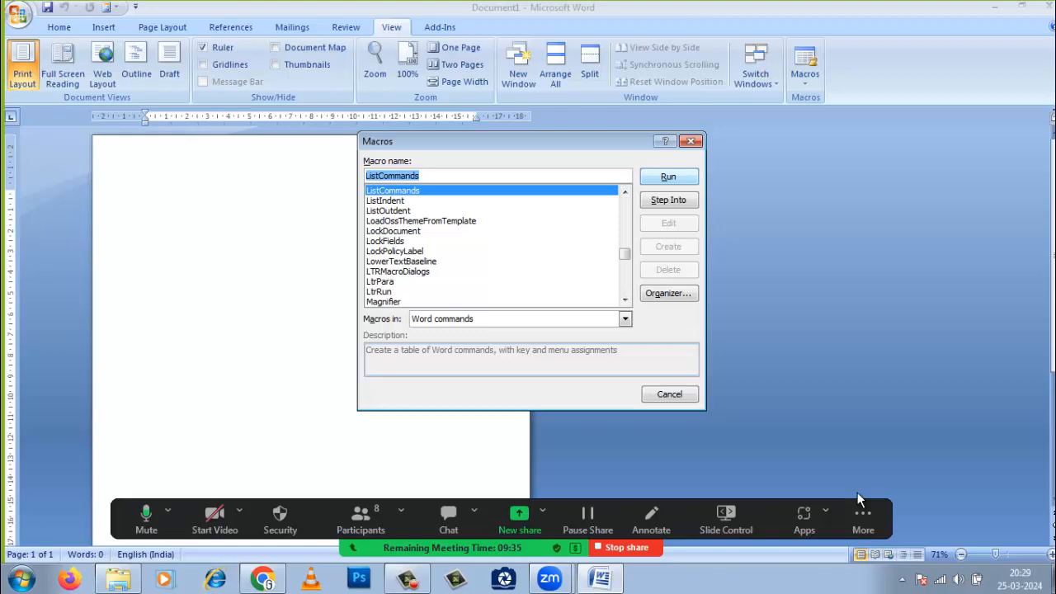
key(Return)
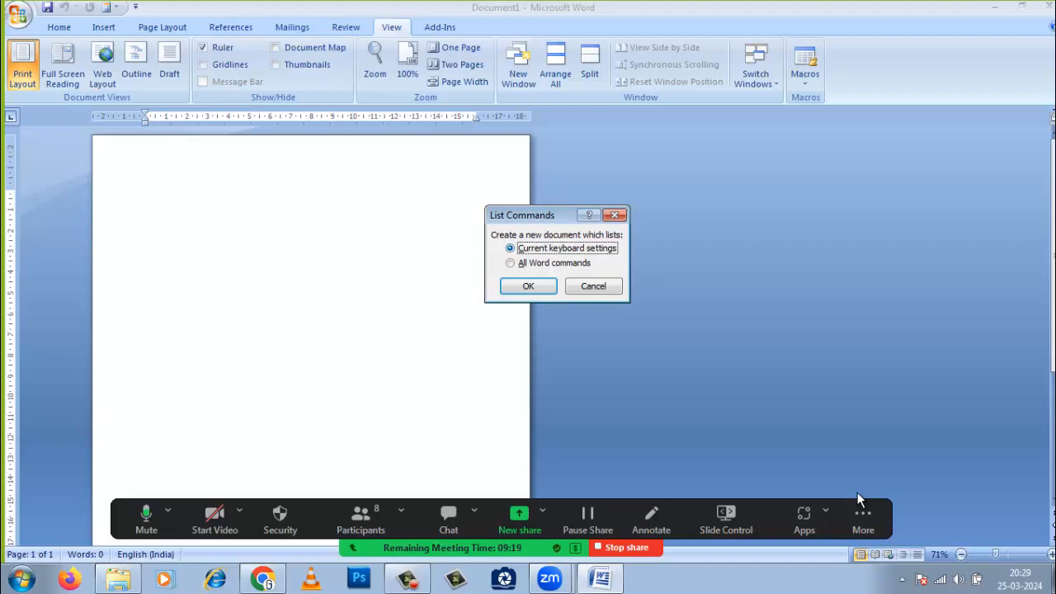
Create a new document that lists the current keyboard settings
drag(536, 215, 599, 213)
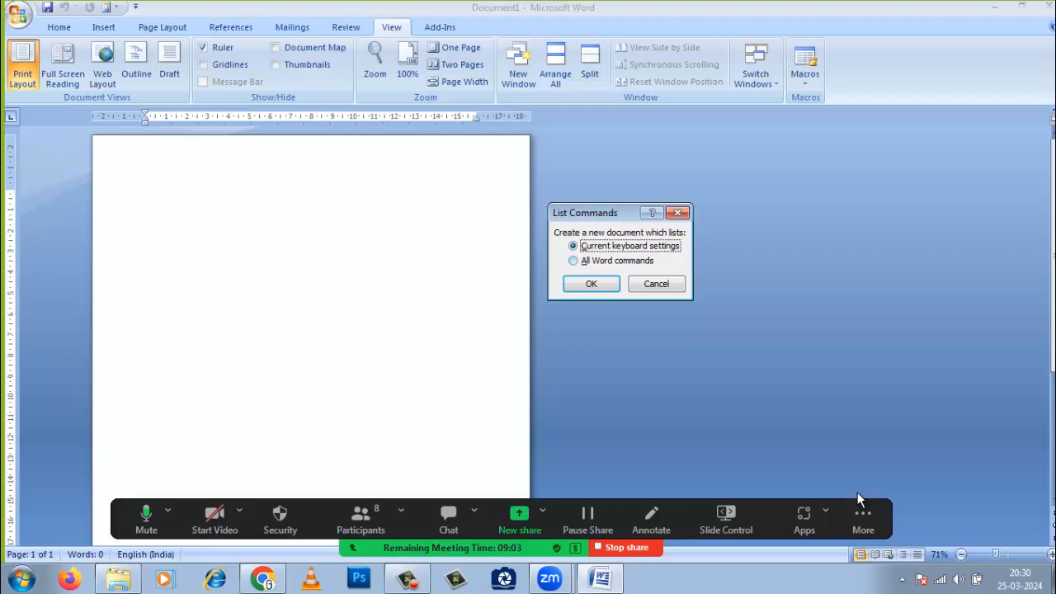
key(Down)
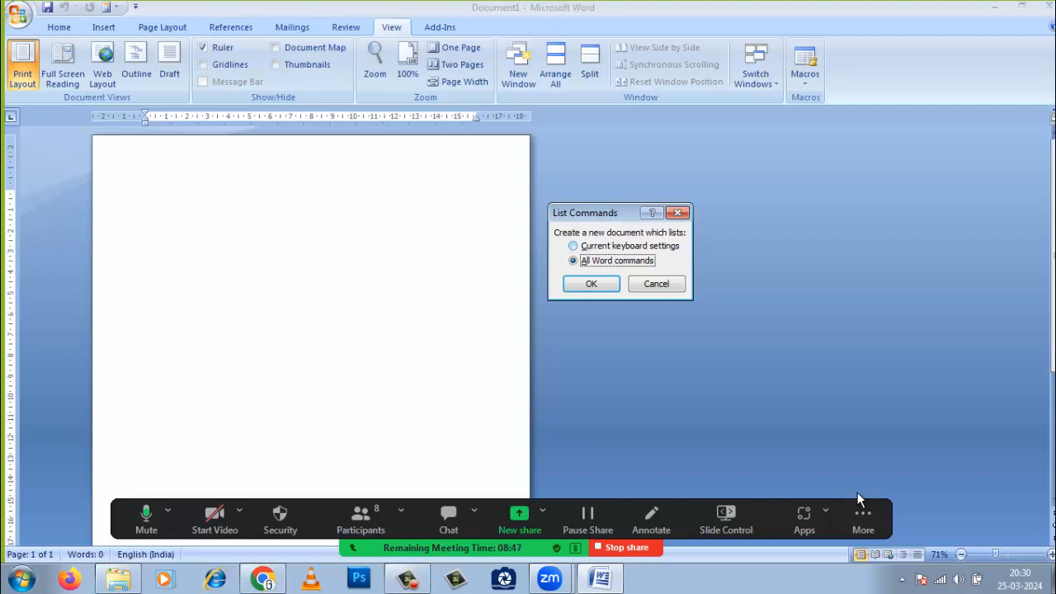
key(Up)
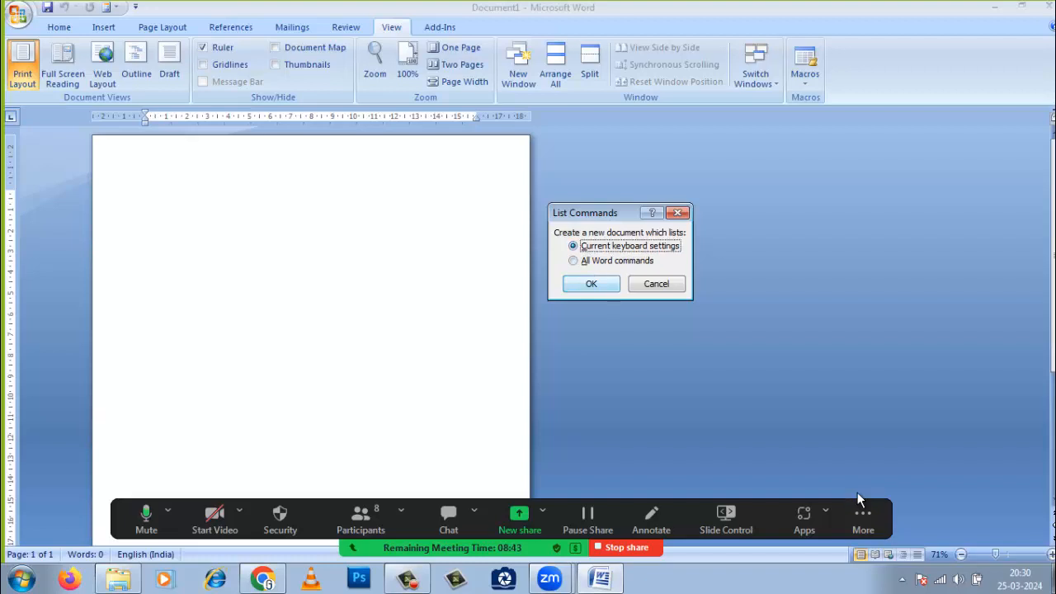
key(Return)
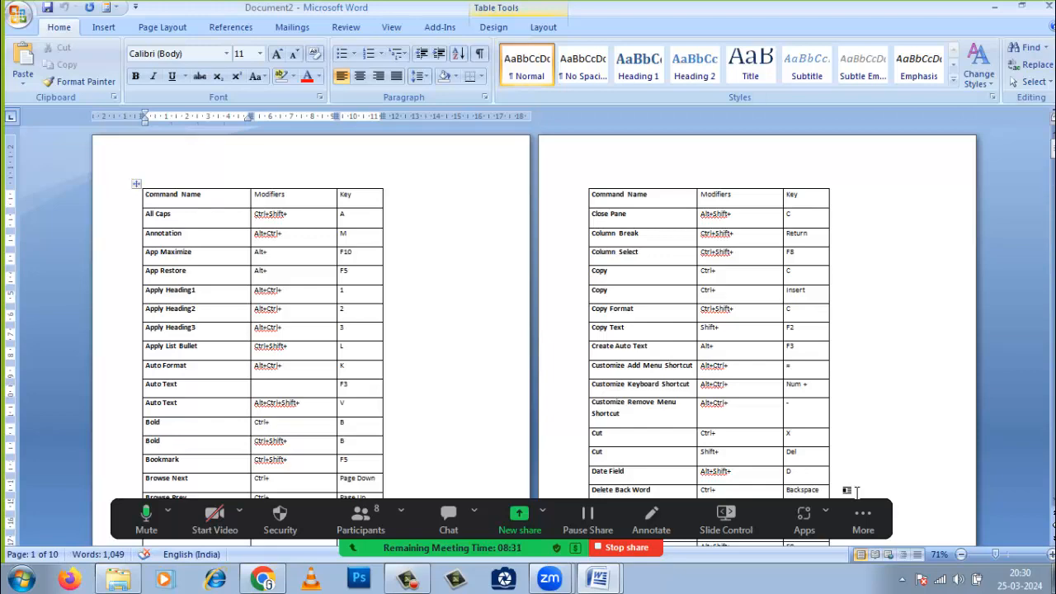
Examine the table of command names, modifiers and keys at a larger zoom, and highlight the first Paste entry
scroll(856, 493, up, 5)
scroll(858, 492, up, 1)
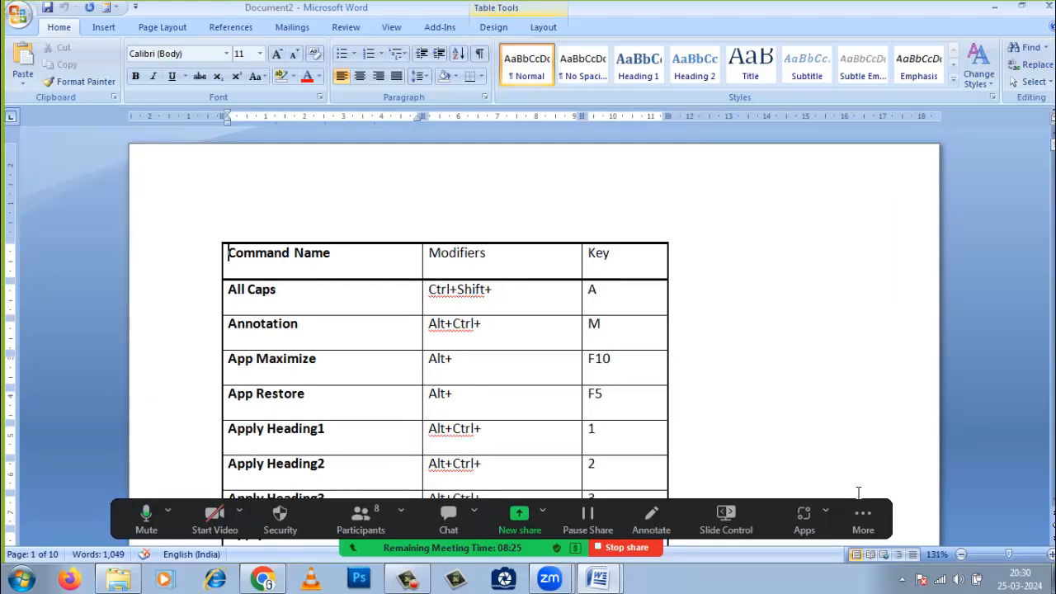
scroll(858, 493, down, 10)
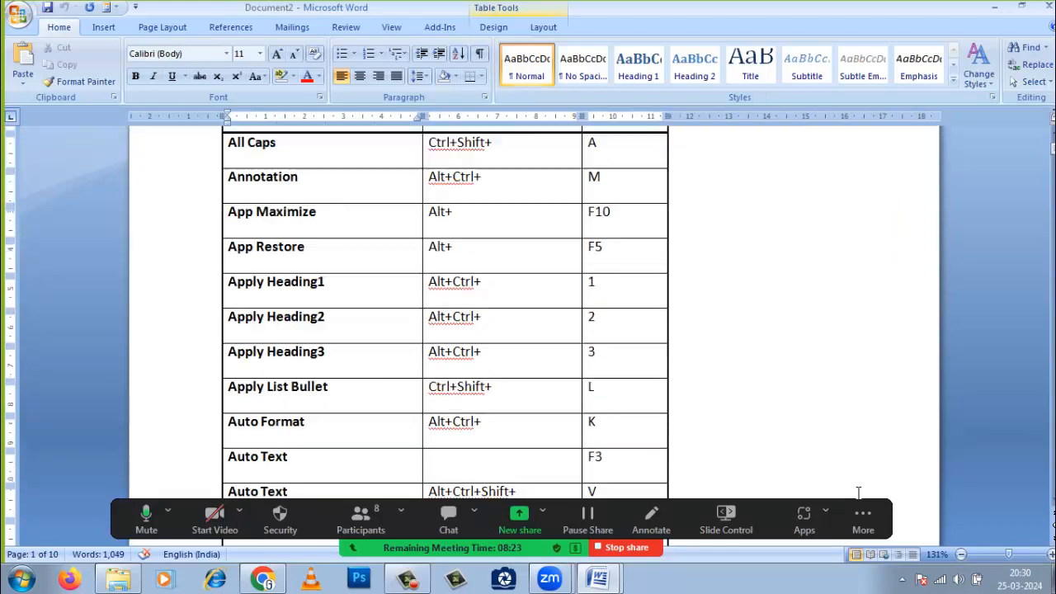
scroll(858, 493, down, 10)
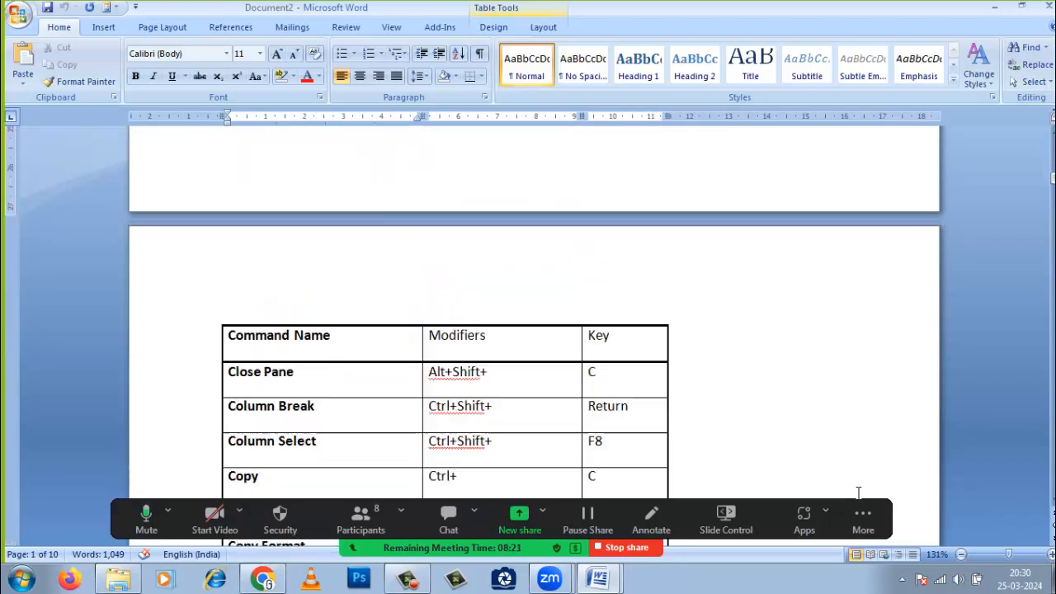
scroll(858, 492, down, 10)
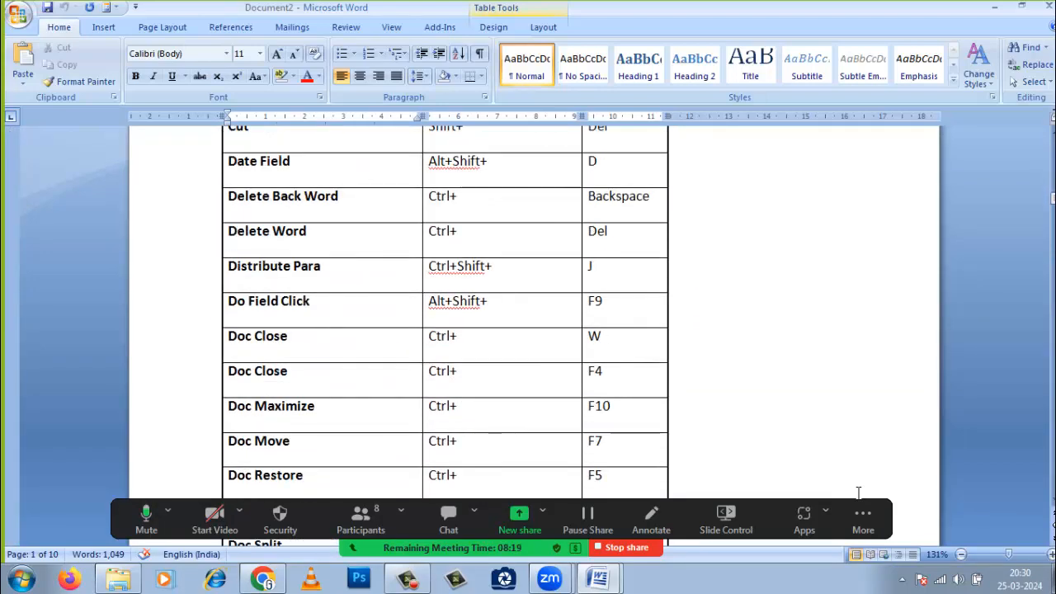
scroll(858, 492, down, 10)
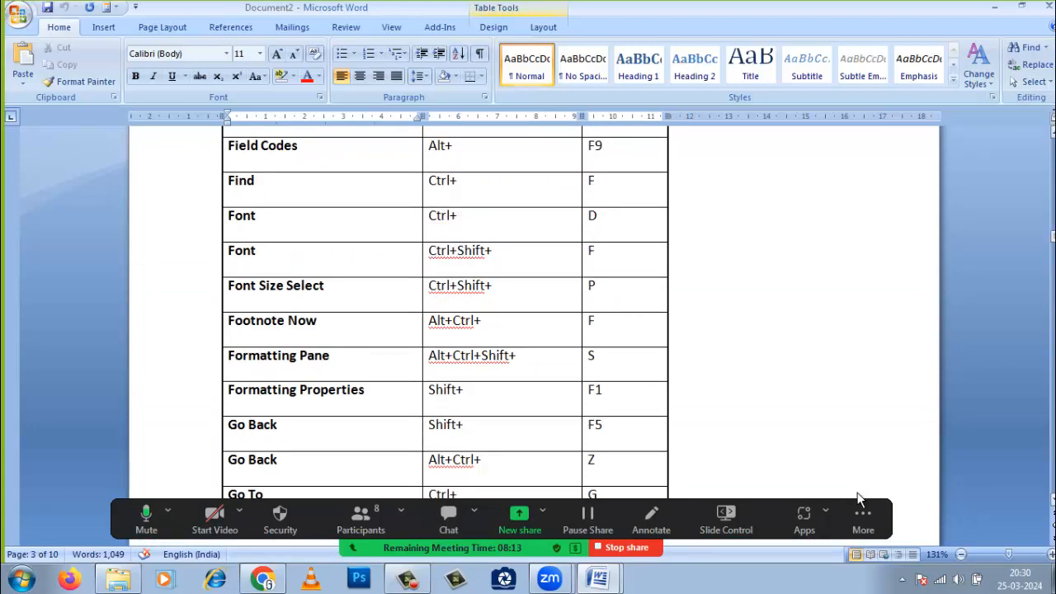
scroll(858, 492, down, 20)
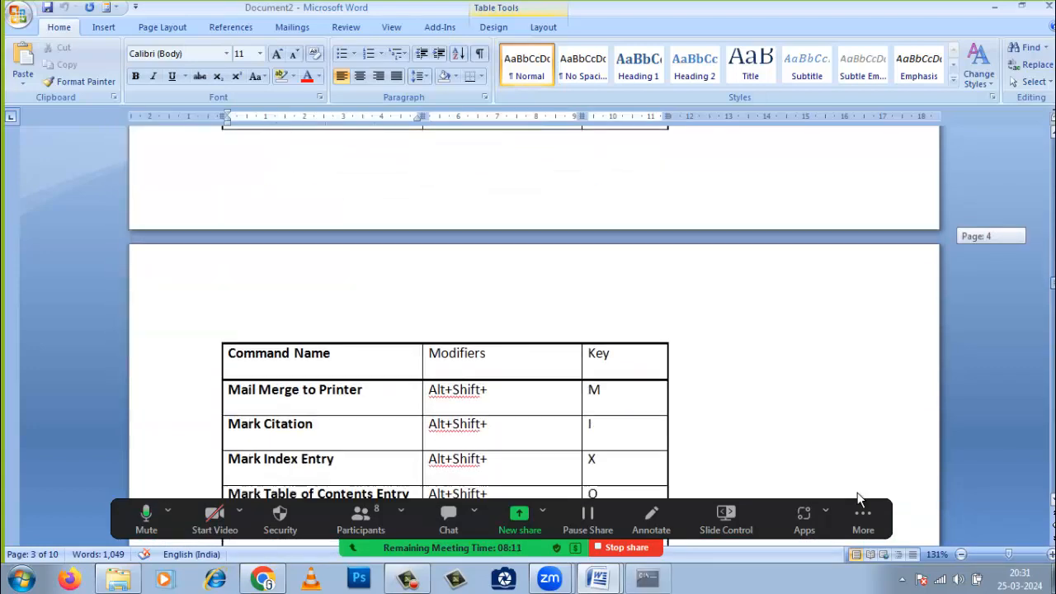
scroll(858, 498, down, 20)
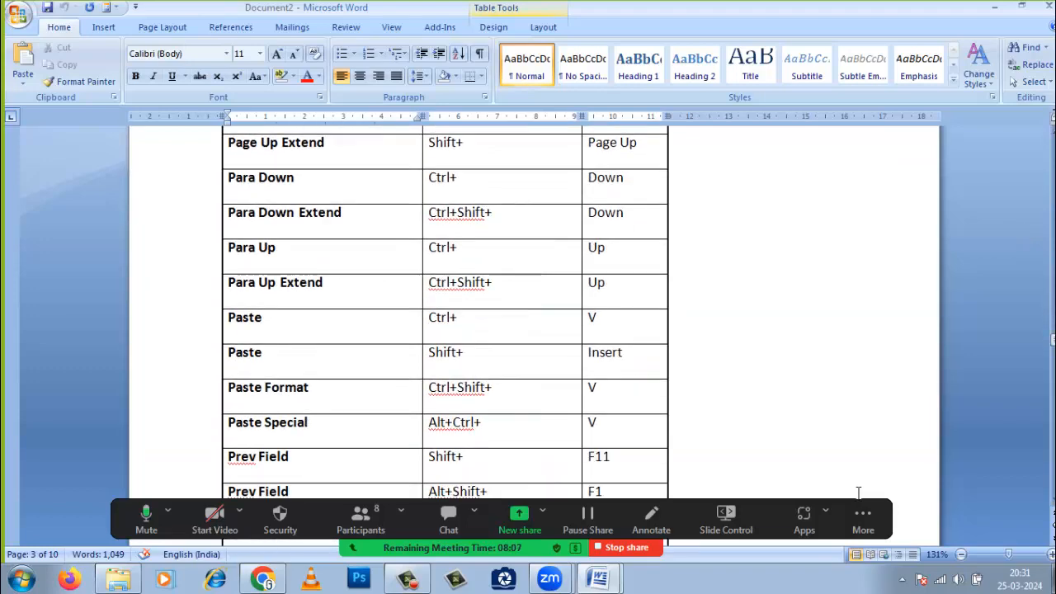
drag(228, 318, 263, 319)
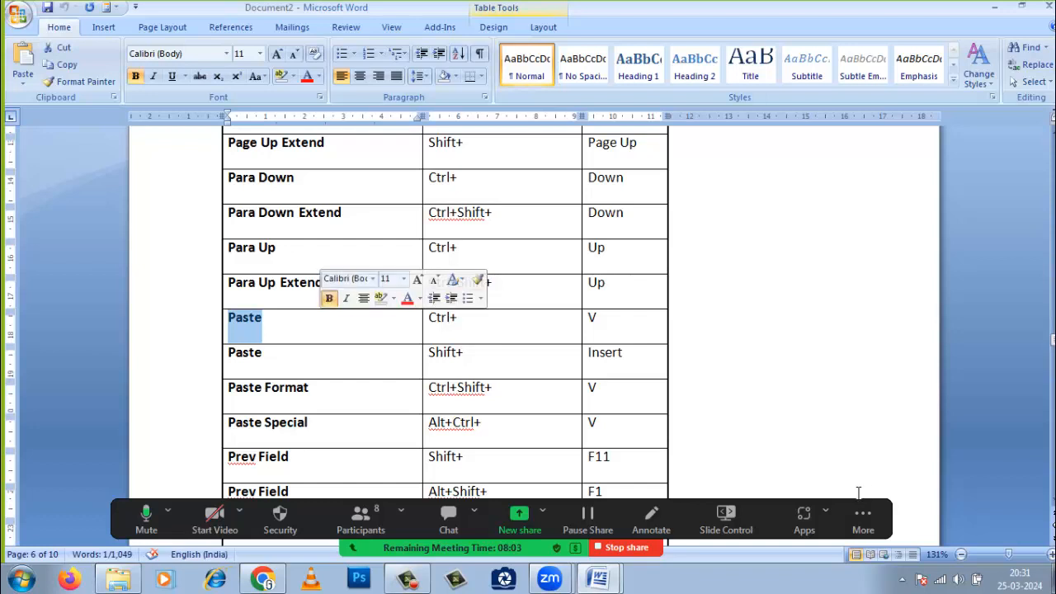
Examine the modifiers and keys listed for the two Paste entries in the shortcut table
click(599, 318)
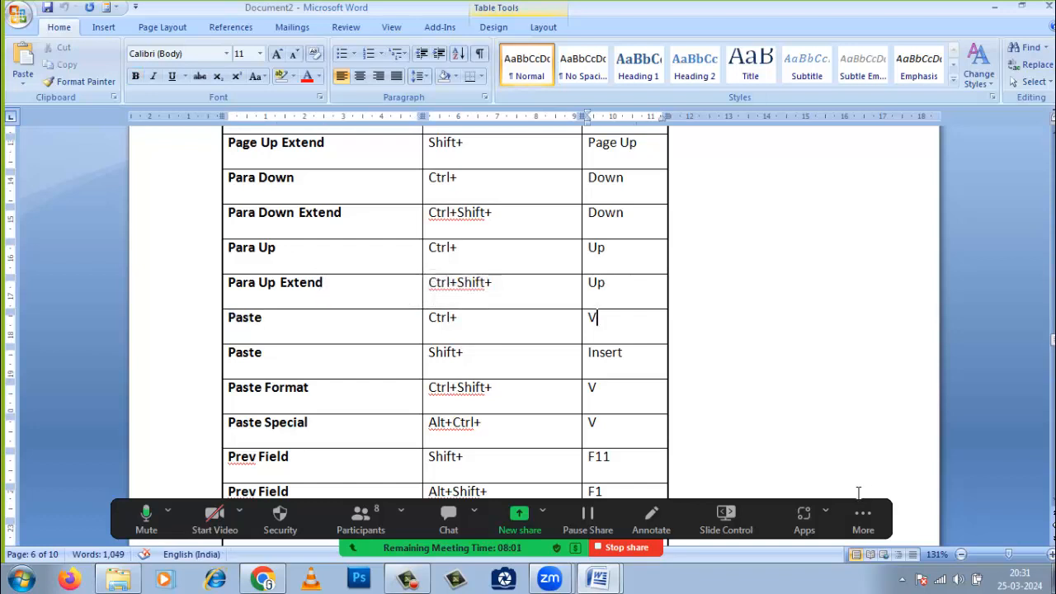
click(263, 353)
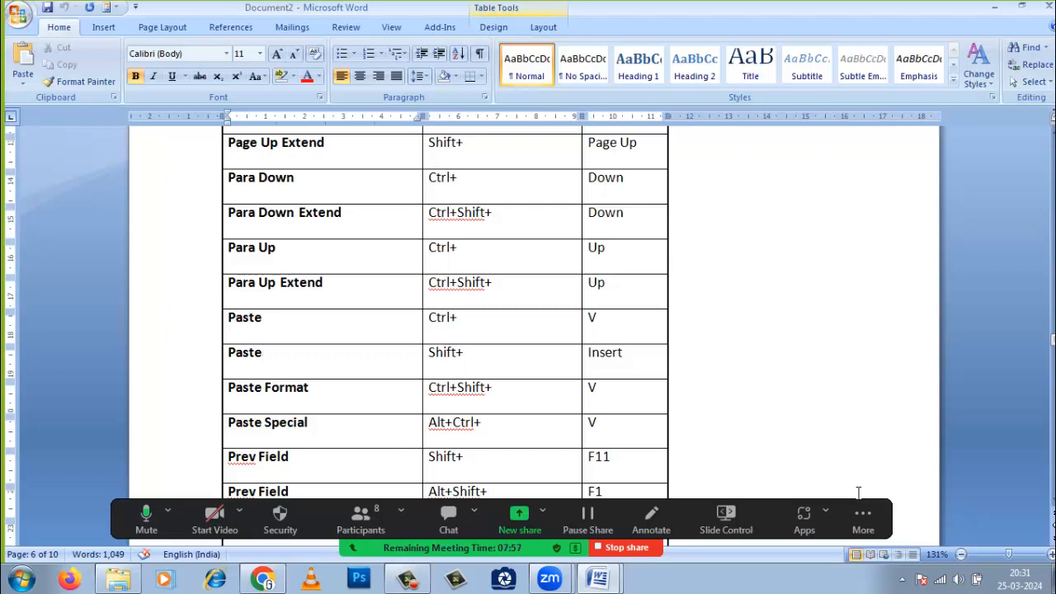
key(shift+F5)
key(shift+F5)
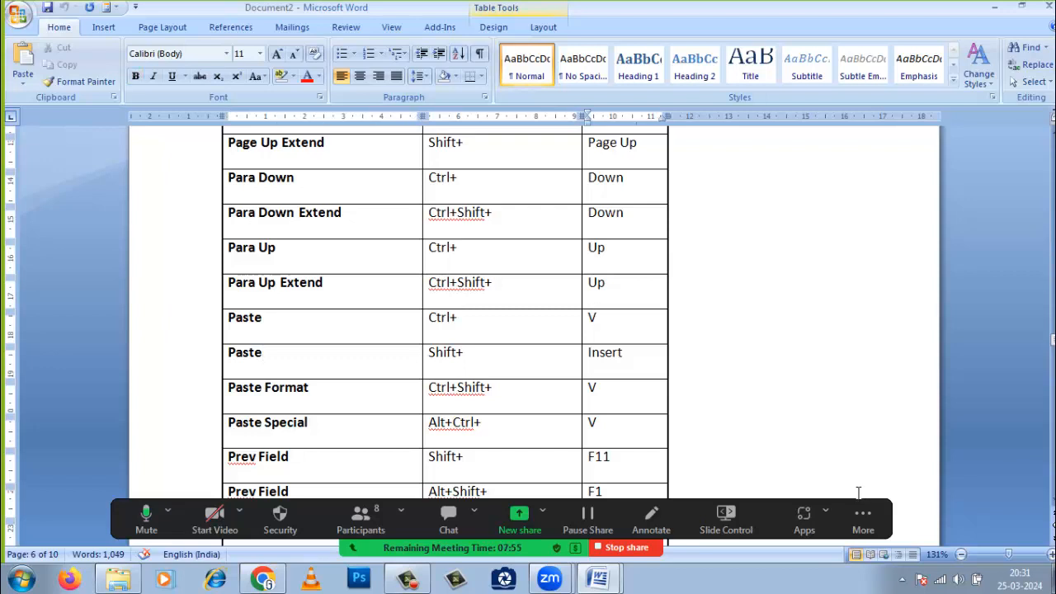
key(Tab)
key(Tab)
Check the modifier and key listed for the first Print entry
scroll(858, 493, down, 15)
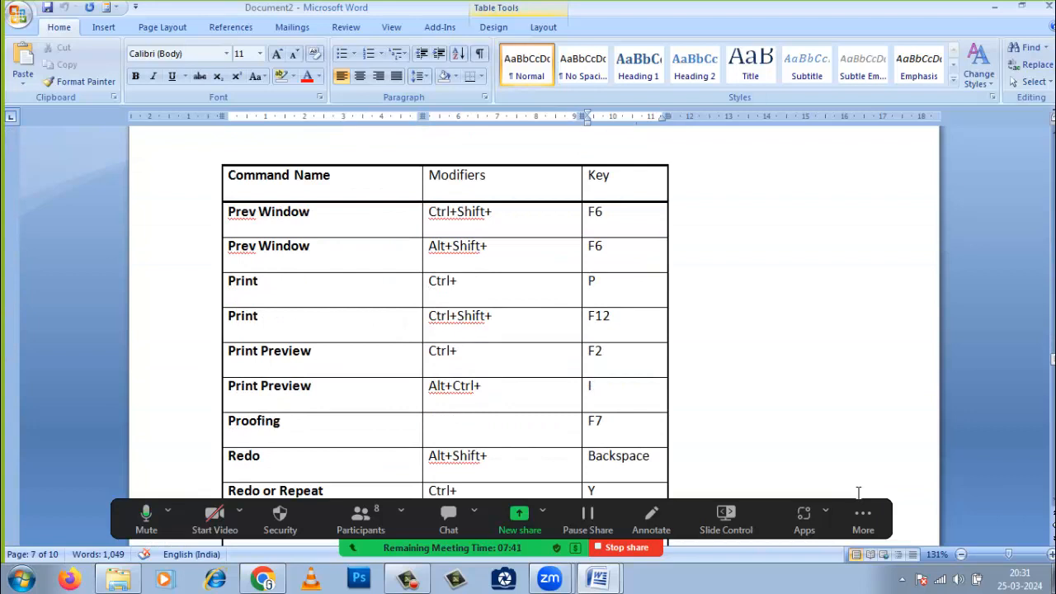
click(459, 281)
click(597, 281)
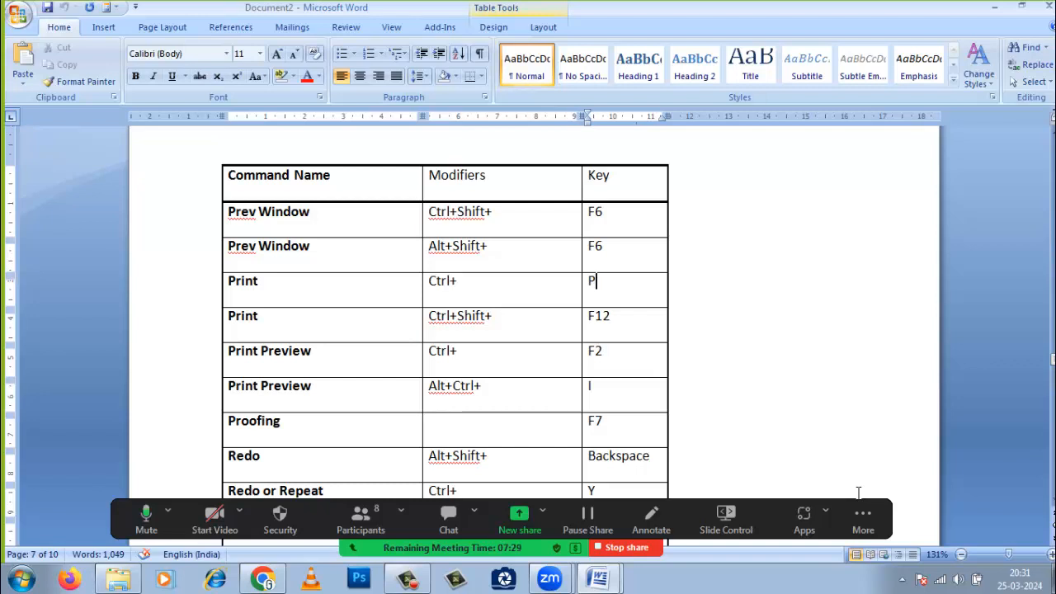
Examine the modifiers and keys of the Select All entries on both sides of the page break
scroll(858, 493, down, 12)
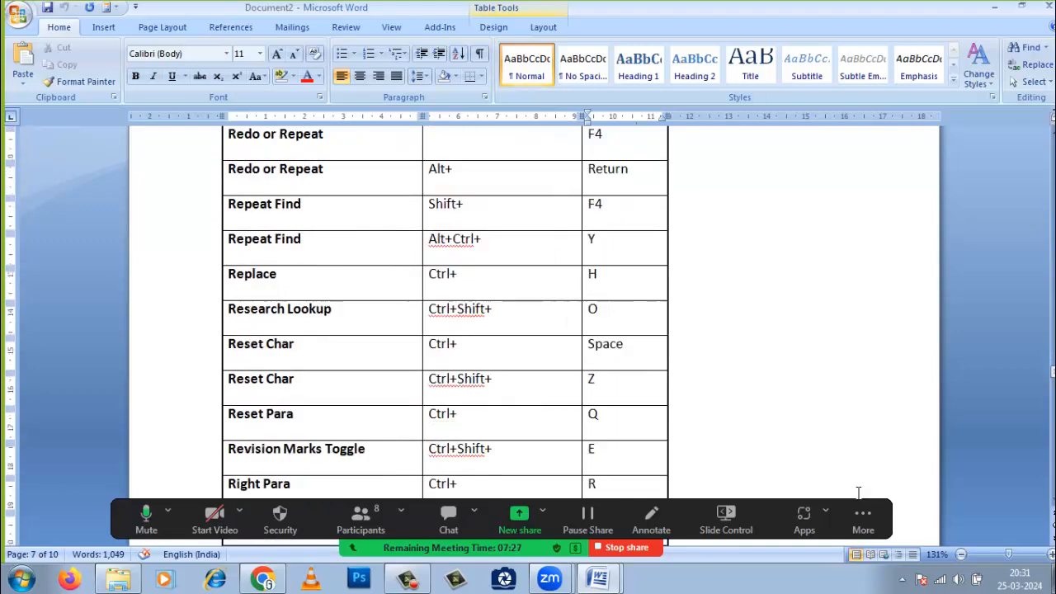
scroll(858, 493, down, 3)
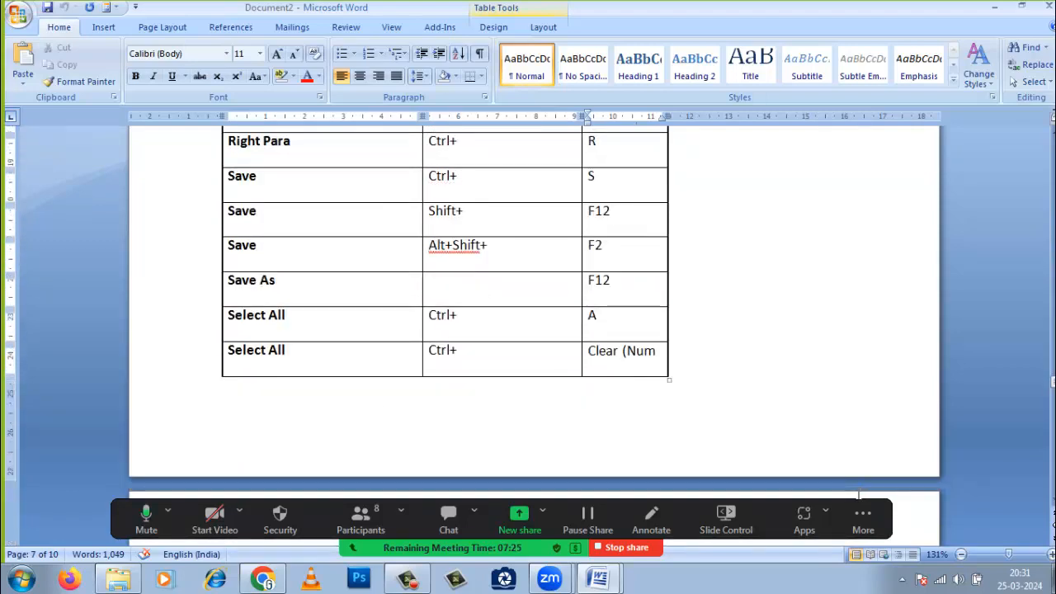
scroll(858, 493, down, 10)
scroll(858, 492, up, 4)
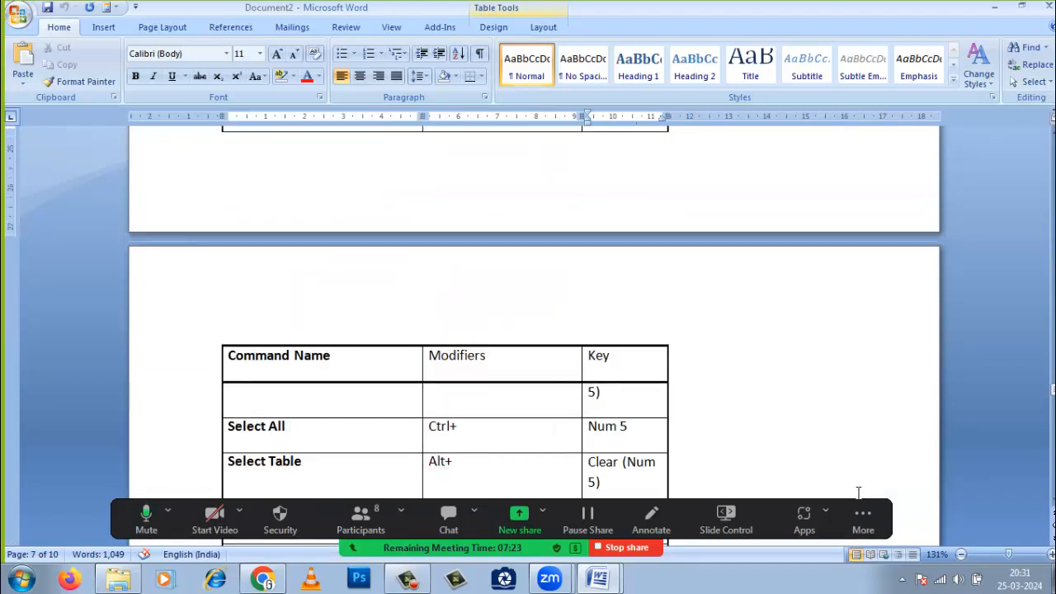
click(459, 426)
click(629, 427)
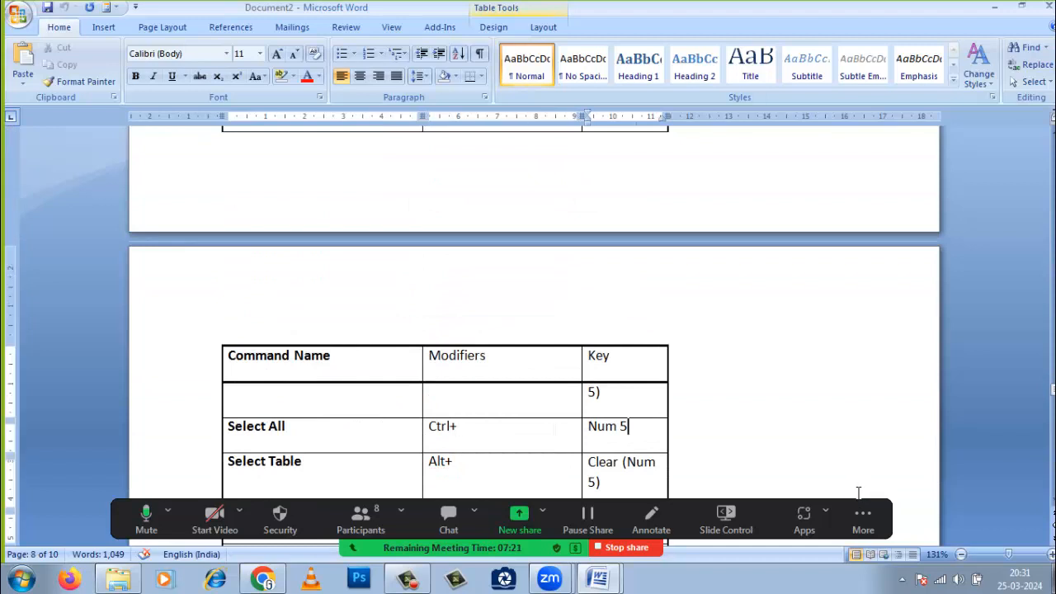
scroll(858, 492, up, 4)
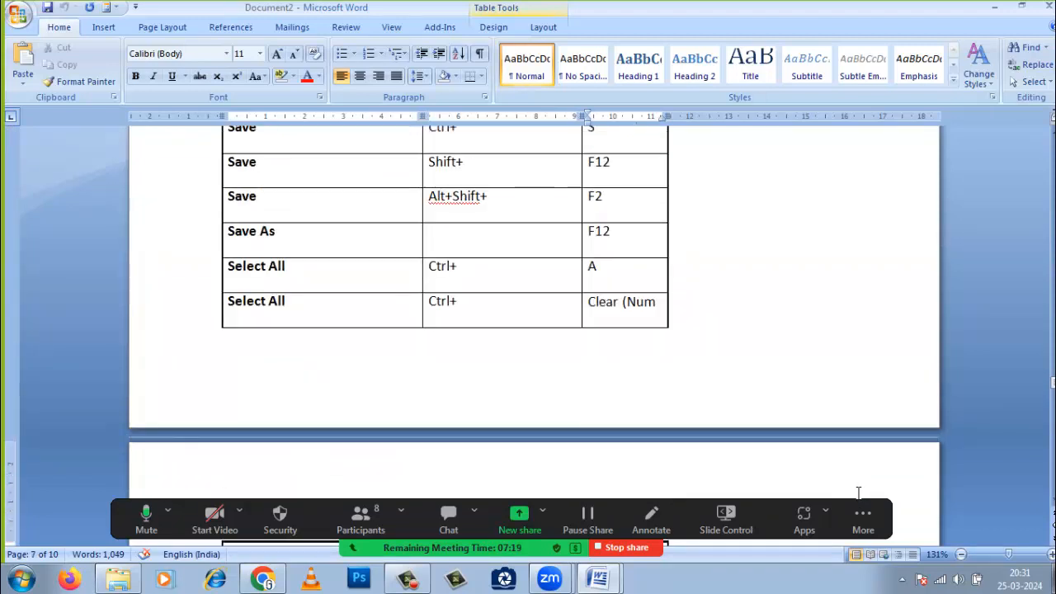
click(459, 265)
key(Right)
key(Right)
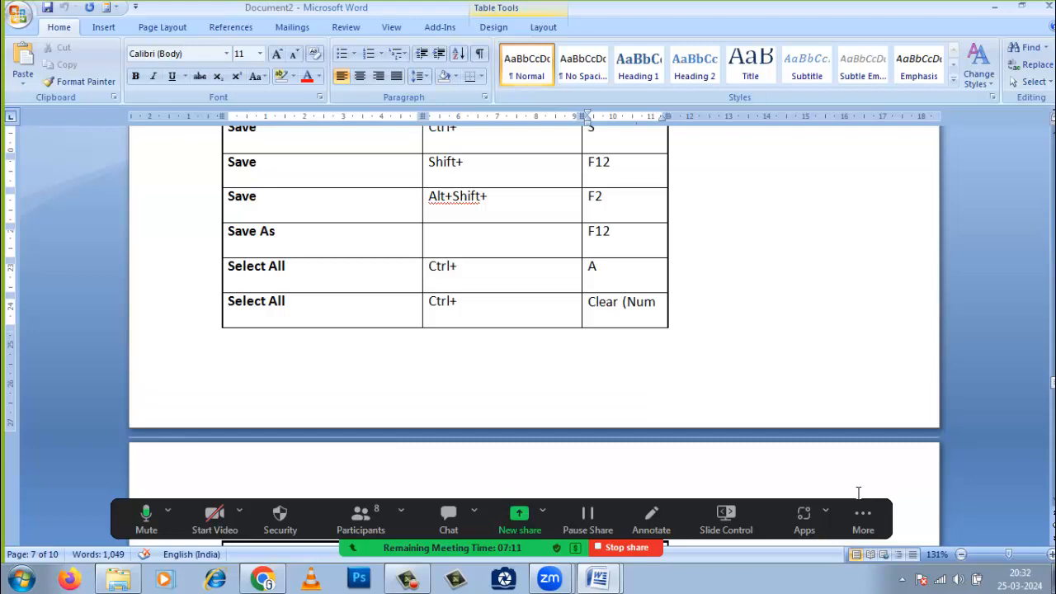
Skim the remaining pages of the shortcut table through to the Word Left and Word Right commands
scroll(858, 493, down, 4)
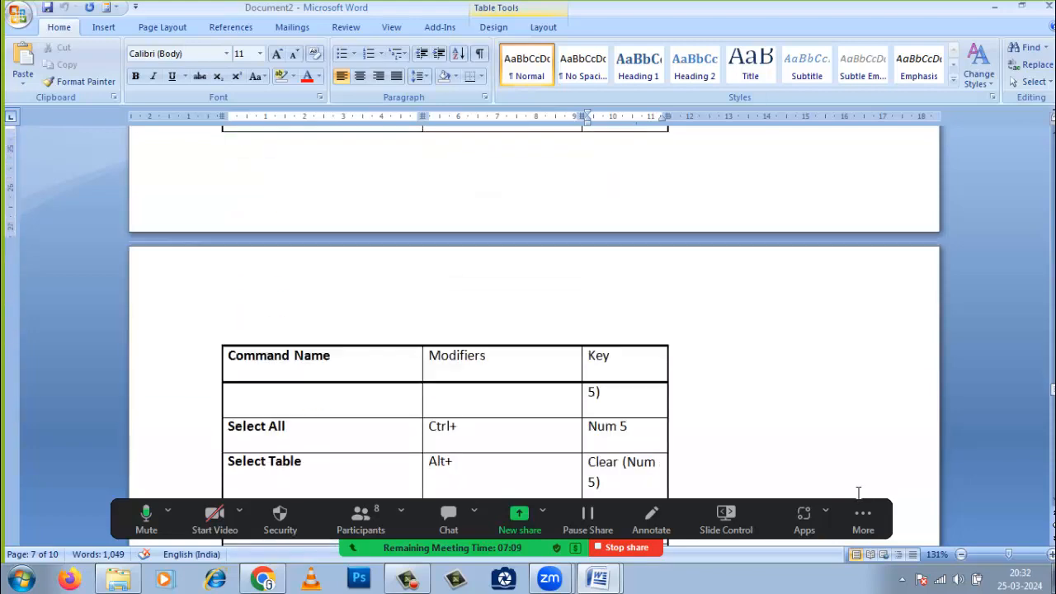
scroll(858, 492, down, 20)
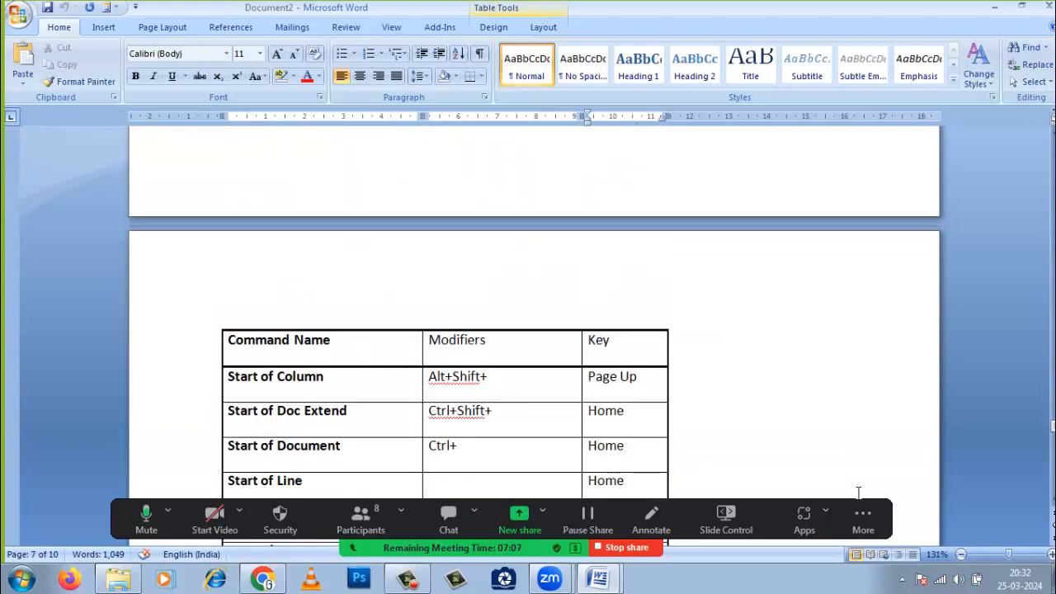
scroll(858, 493, down, 20)
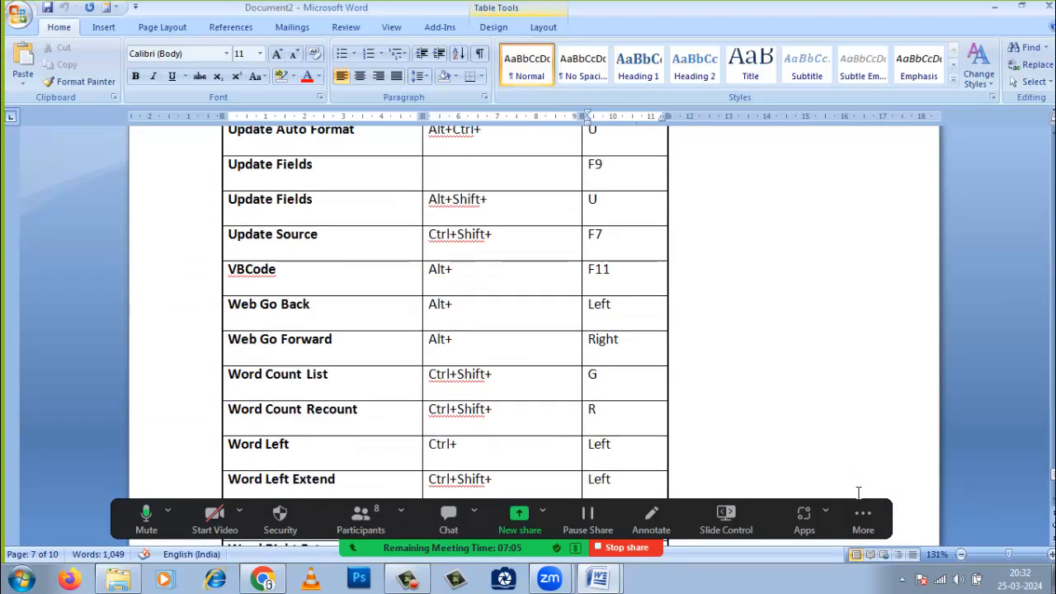
scroll(858, 492, down, 10)
scroll(858, 493, up, 20)
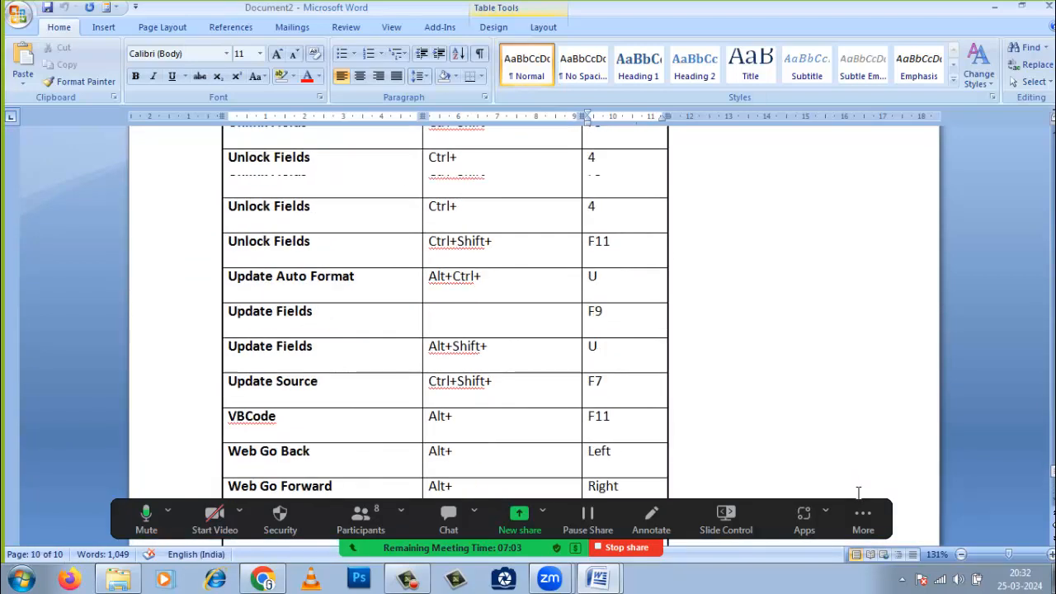
scroll(858, 492, up, 20)
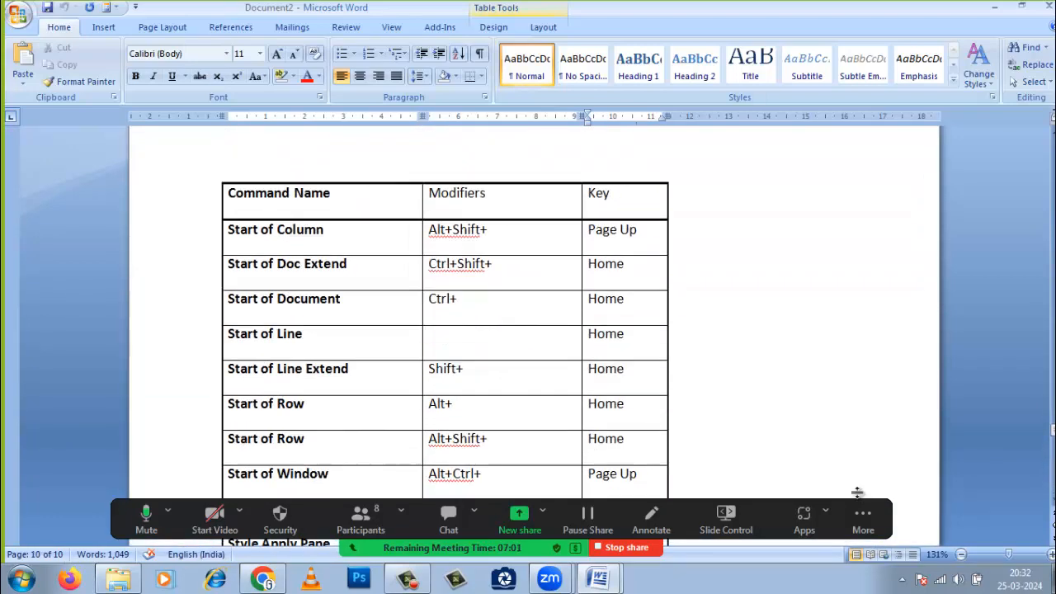
scroll(858, 492, up, 1)
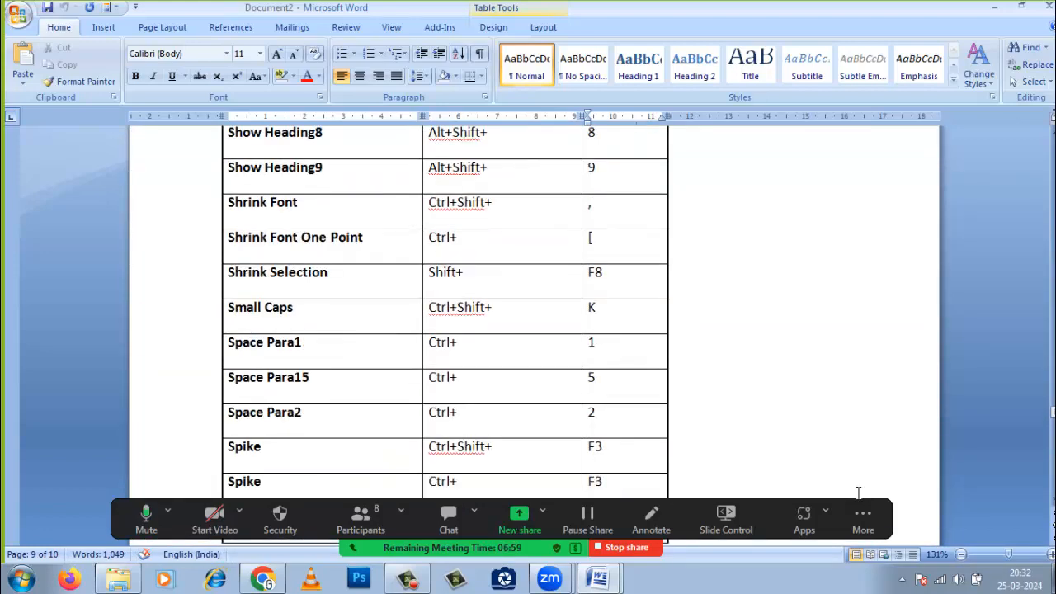
Review the Show Heading1 to Show Heading9 shortcuts and highlight the Alt+Shift+ modifier in the Show Heading4 row
scroll(858, 492, up, 4)
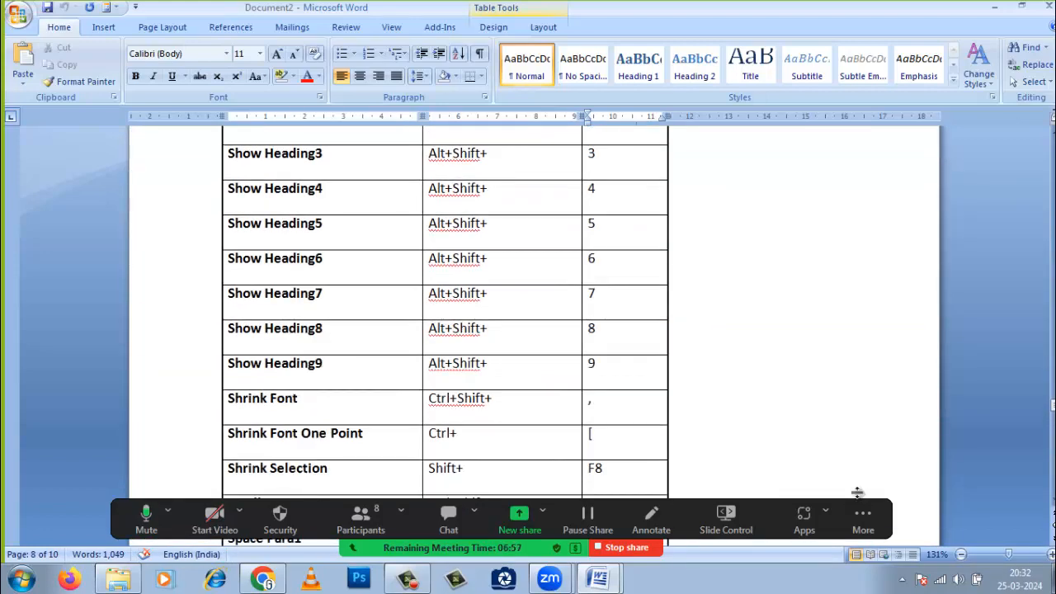
scroll(858, 492, up, 1)
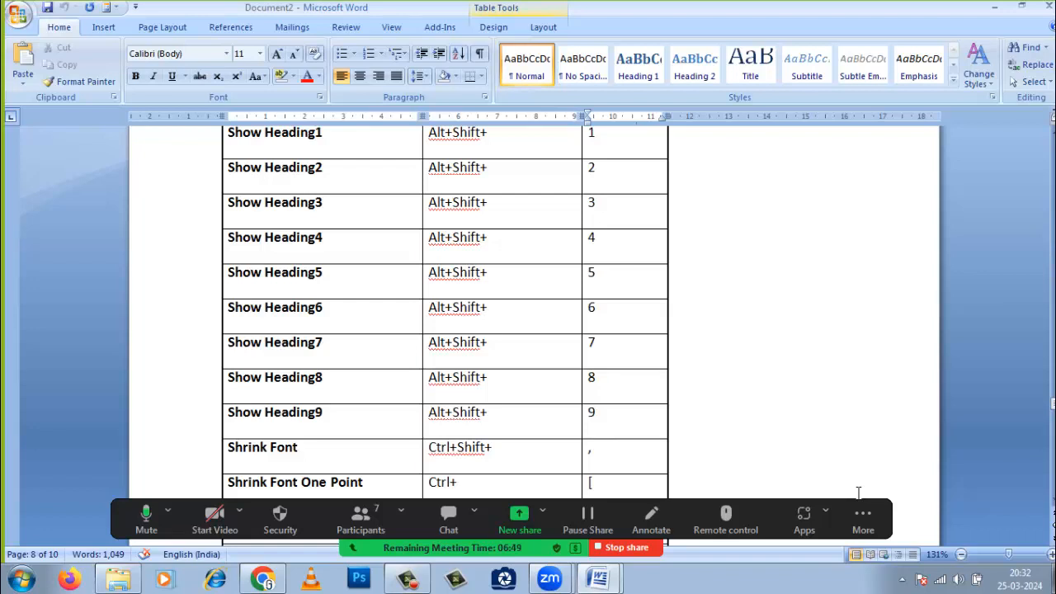
scroll(858, 493, up, 1)
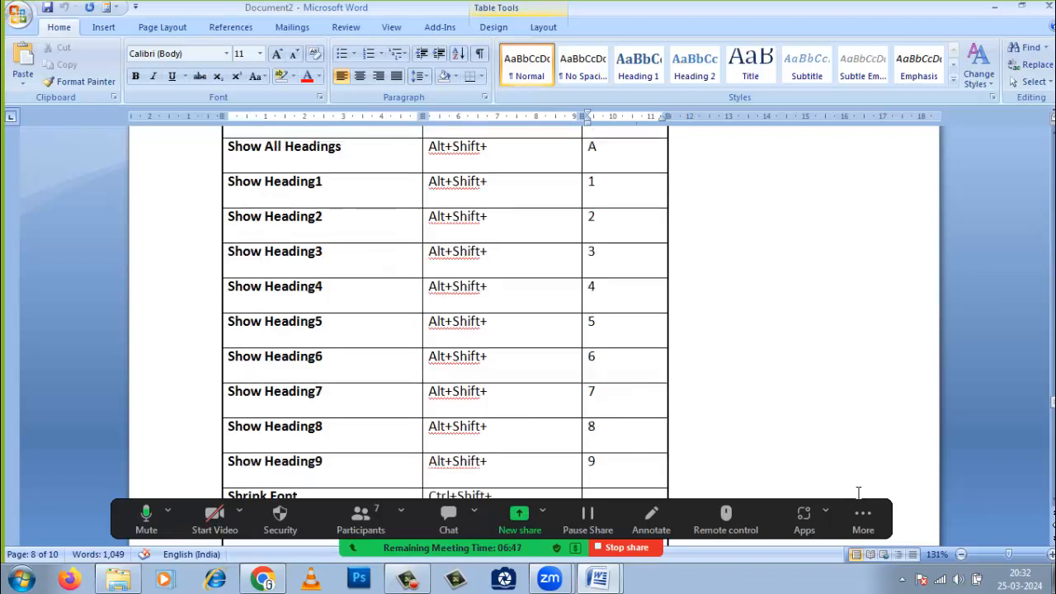
drag(428, 287, 488, 287)
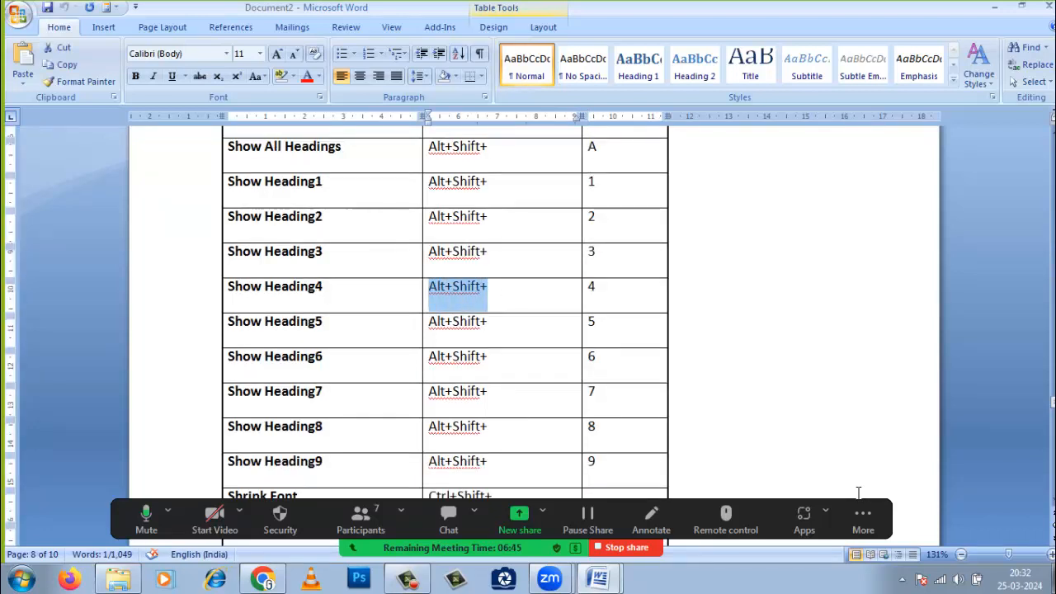
click(490, 287)
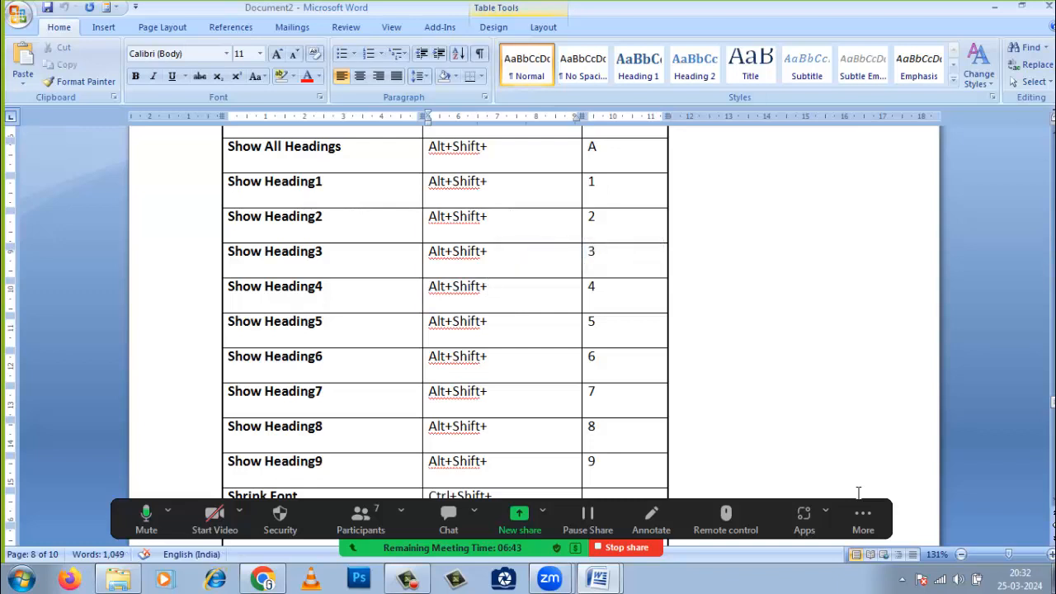
Examine the modifiers and keys of the three Save entries and the Save As entry, row by row
scroll(858, 492, up, 7)
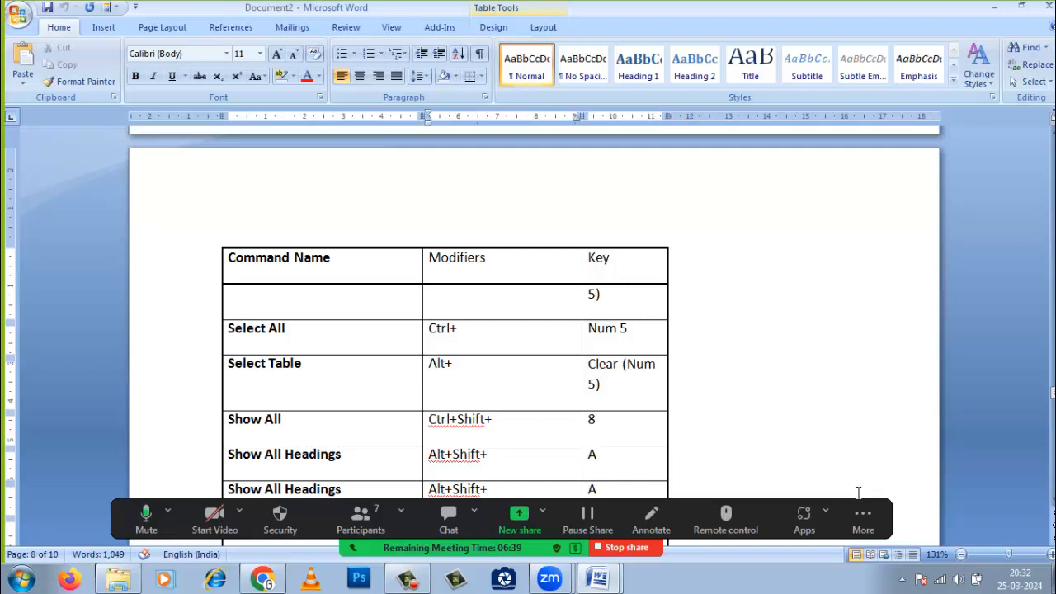
scroll(858, 493, up, 7)
scroll(858, 493, up, 4)
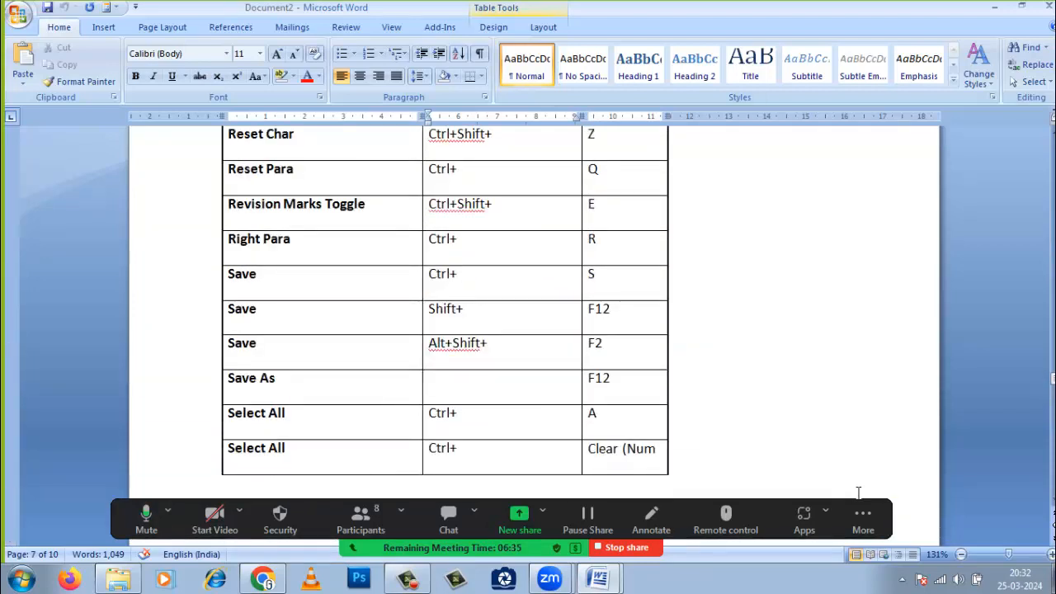
key(Right)
key(Right)
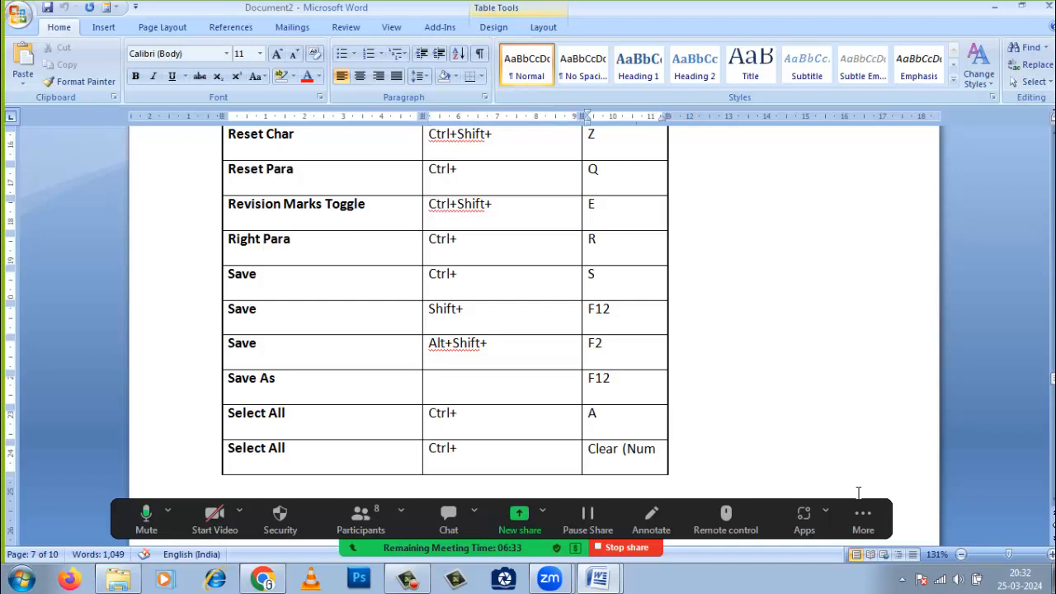
click(257, 309)
click(465, 310)
key(Right)
key(Right)
key(Right)
key(Right)
key(Down)
key(Down)
key(Down)
Skim the shortcut table back to the All Caps entry on the first page
scroll(858, 492, up, 15)
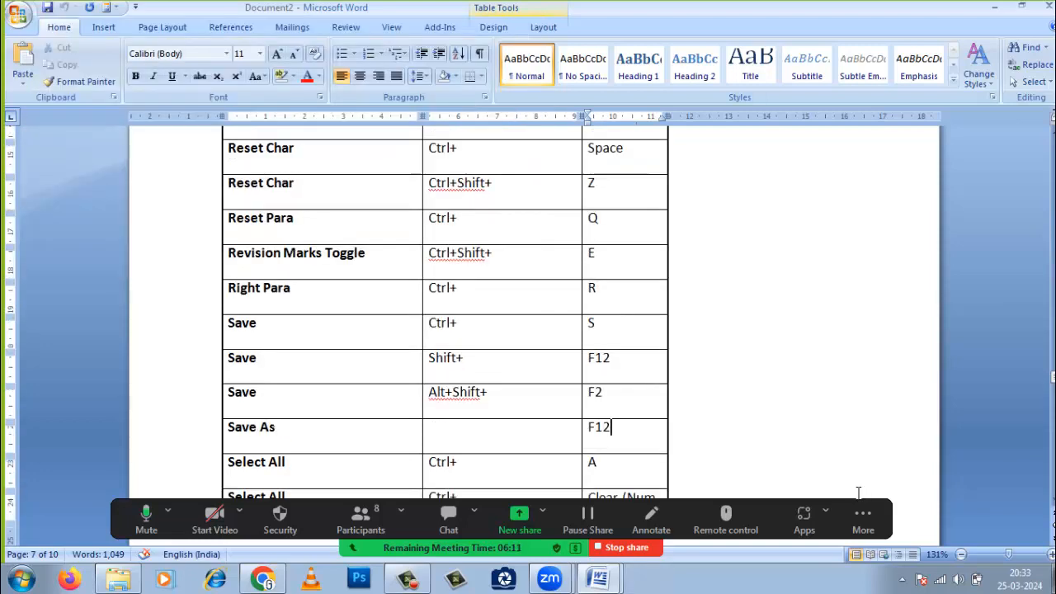
scroll(858, 492, up, 15)
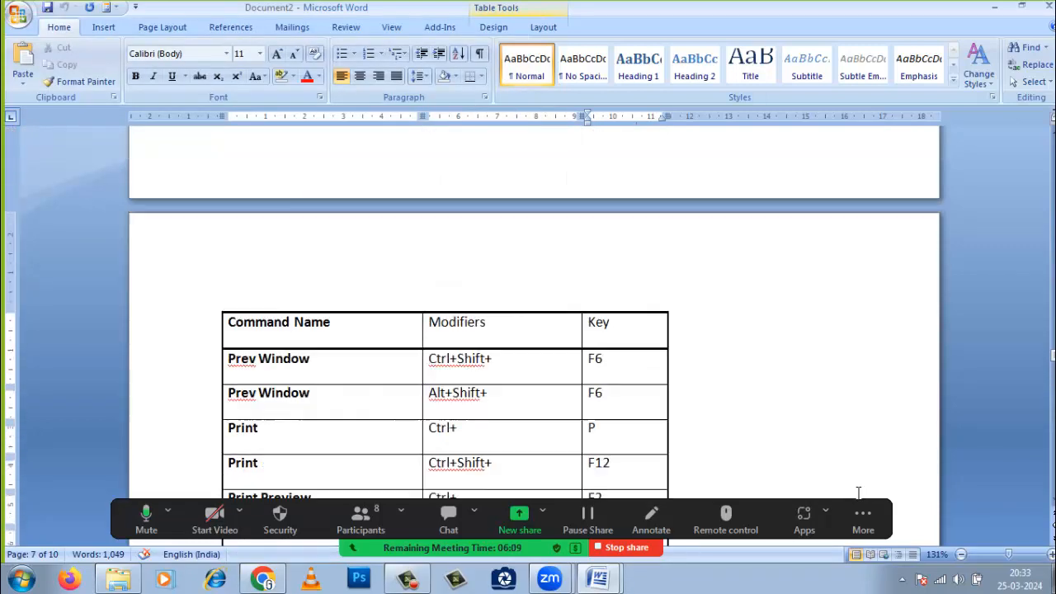
scroll(858, 492, up, 15)
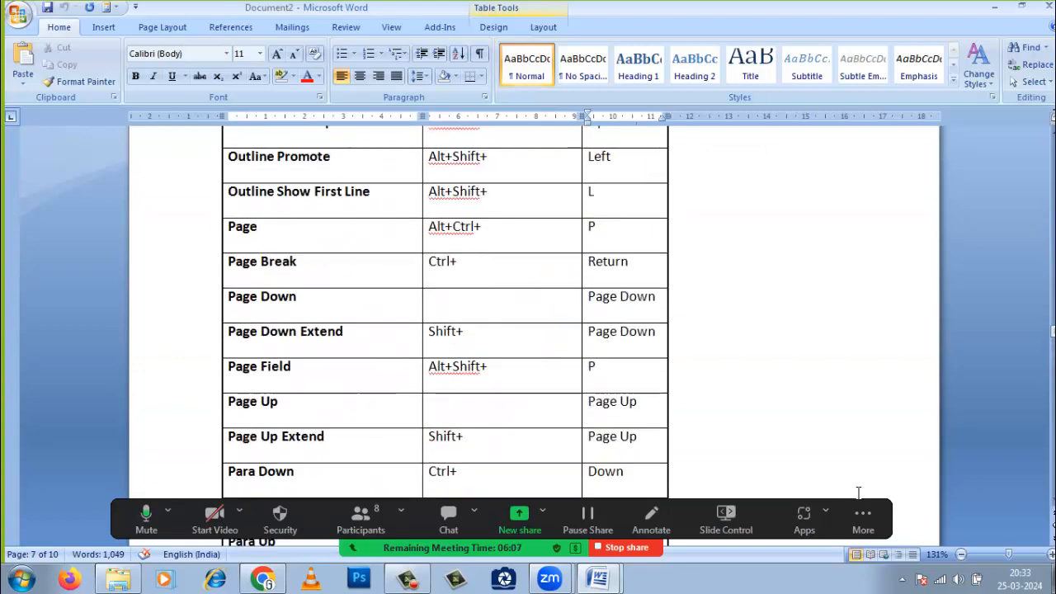
scroll(858, 492, up, 15)
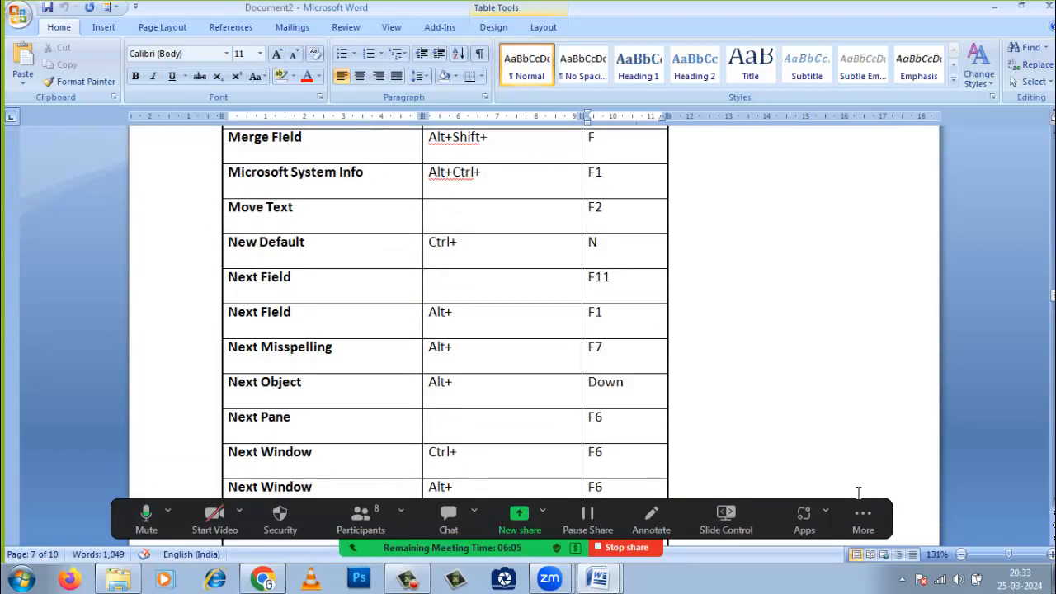
scroll(858, 493, up, 15)
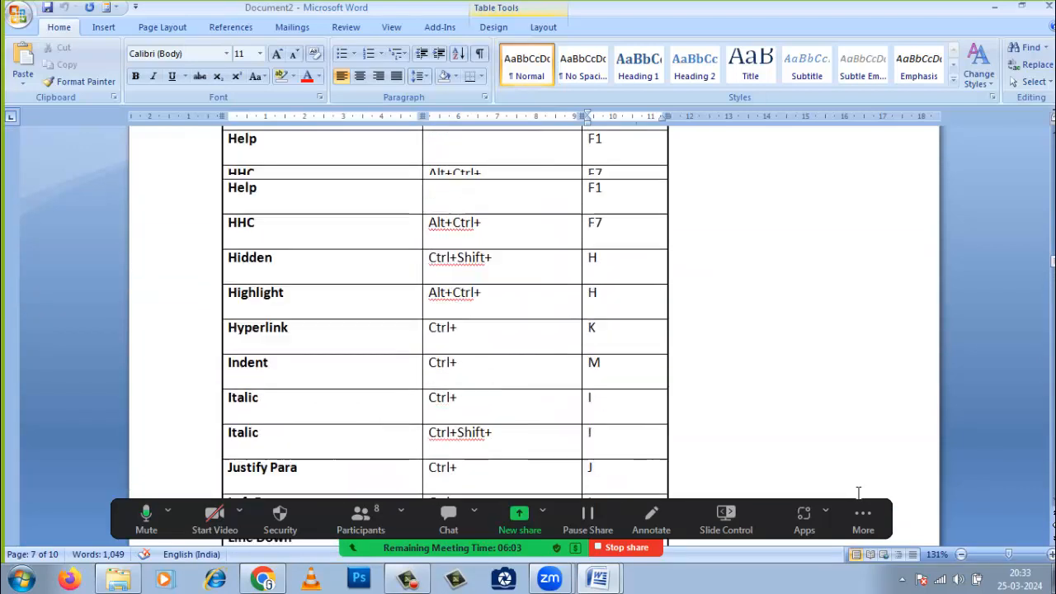
scroll(858, 492, up, 15)
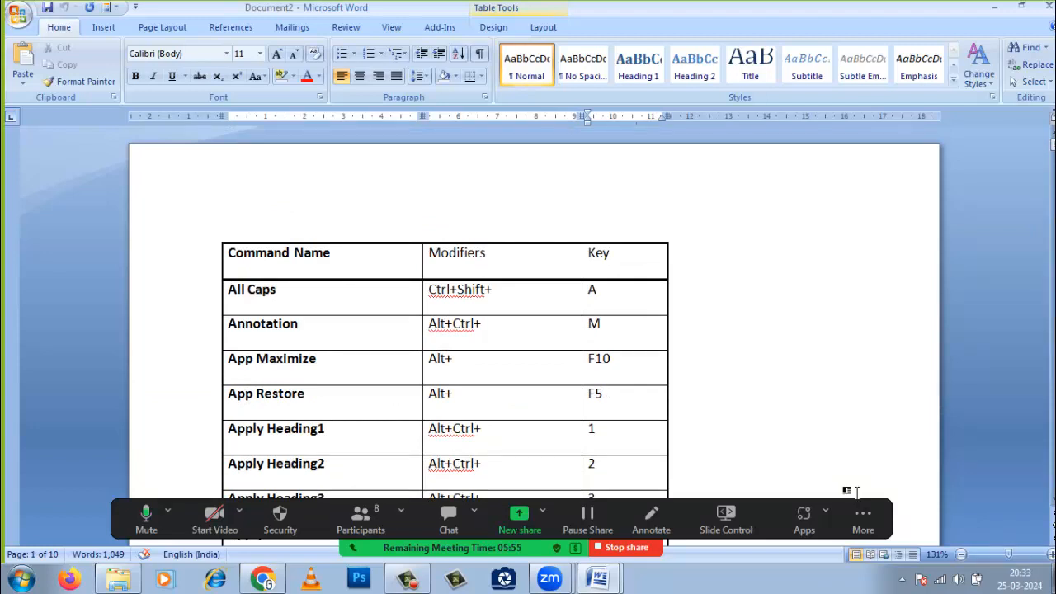
View the Insert and Page Layout commands and open the paper size choices
key(alt+n)
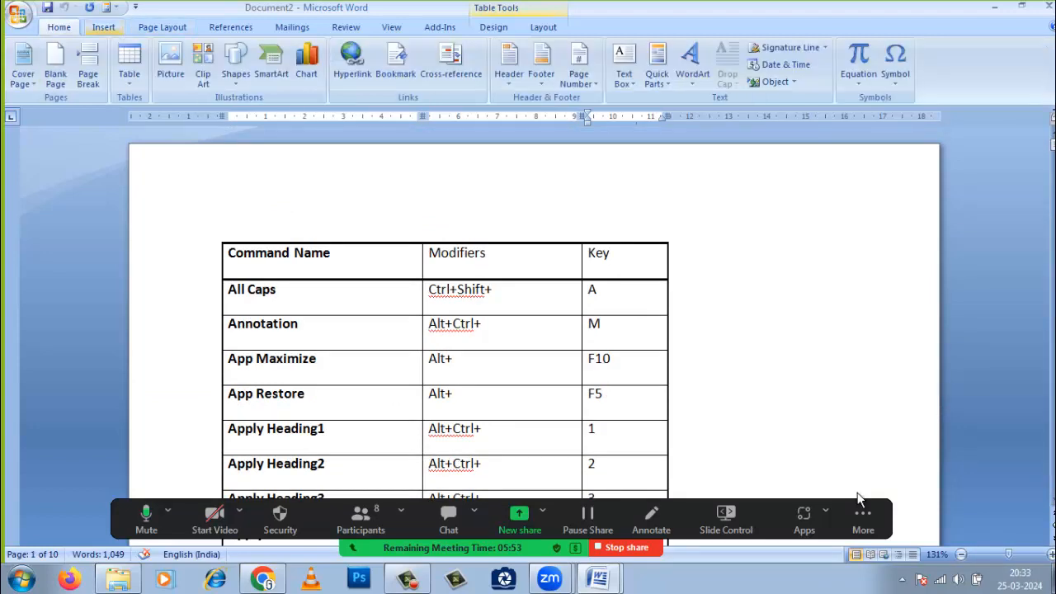
key(alt+p)
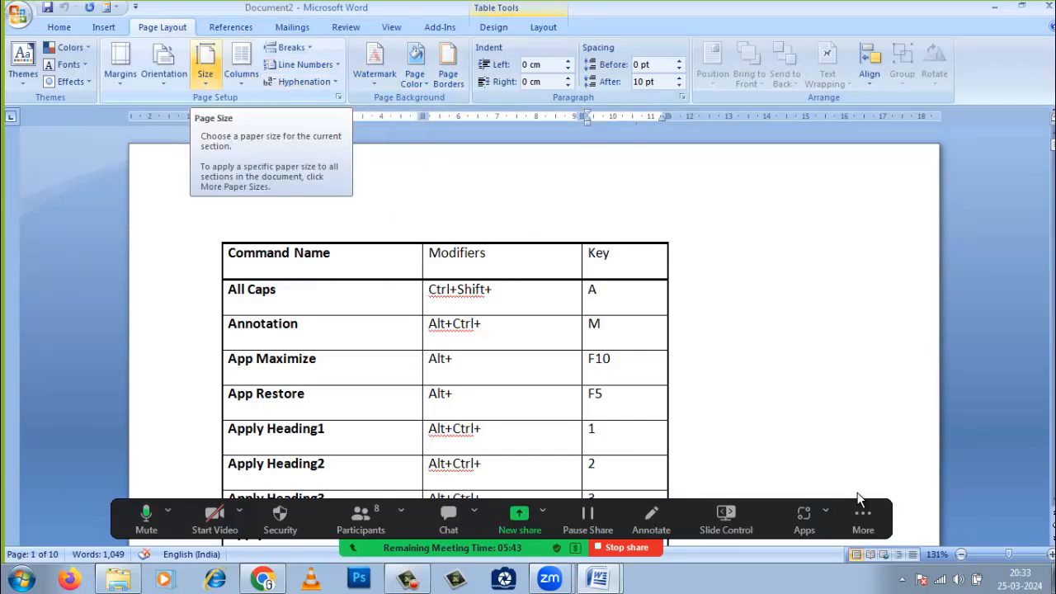
click(205, 66)
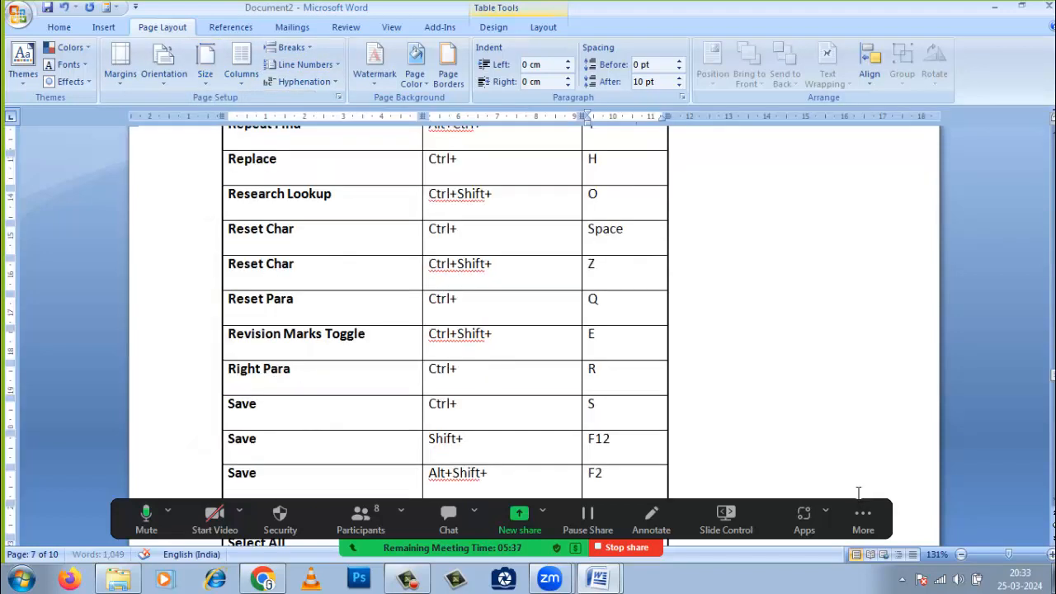
scroll(858, 493, up, 3)
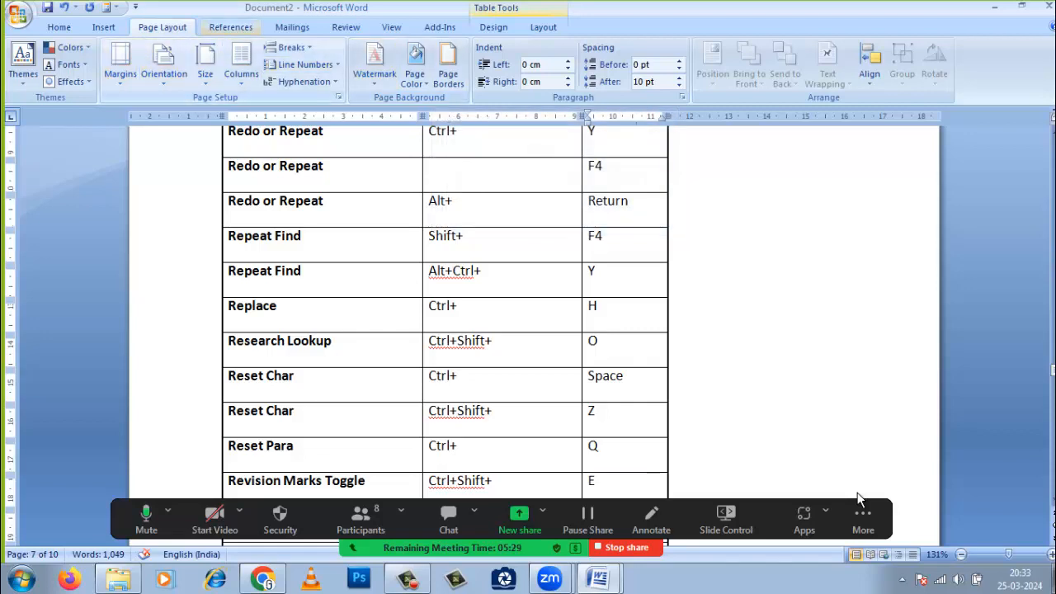
Add Accent Bar 1 page numbers at the top of the document's pages
click(231, 27)
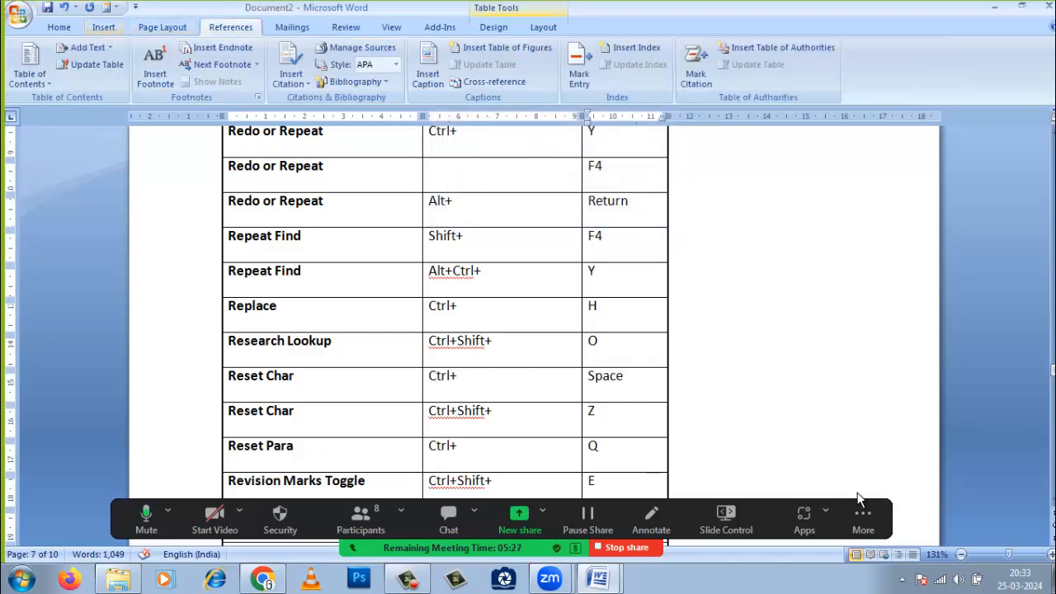
click(103, 27)
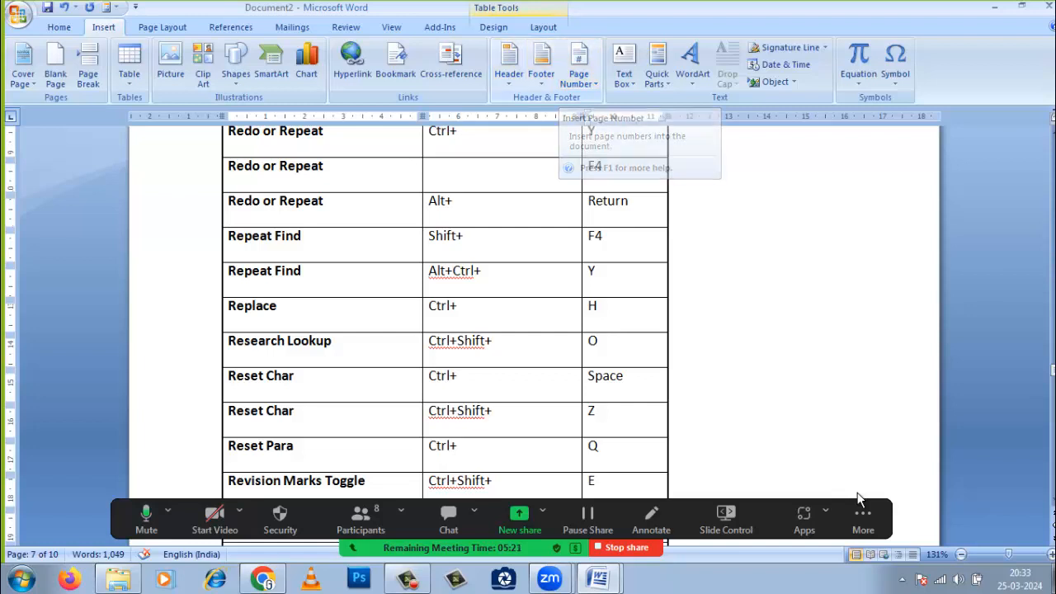
click(579, 76)
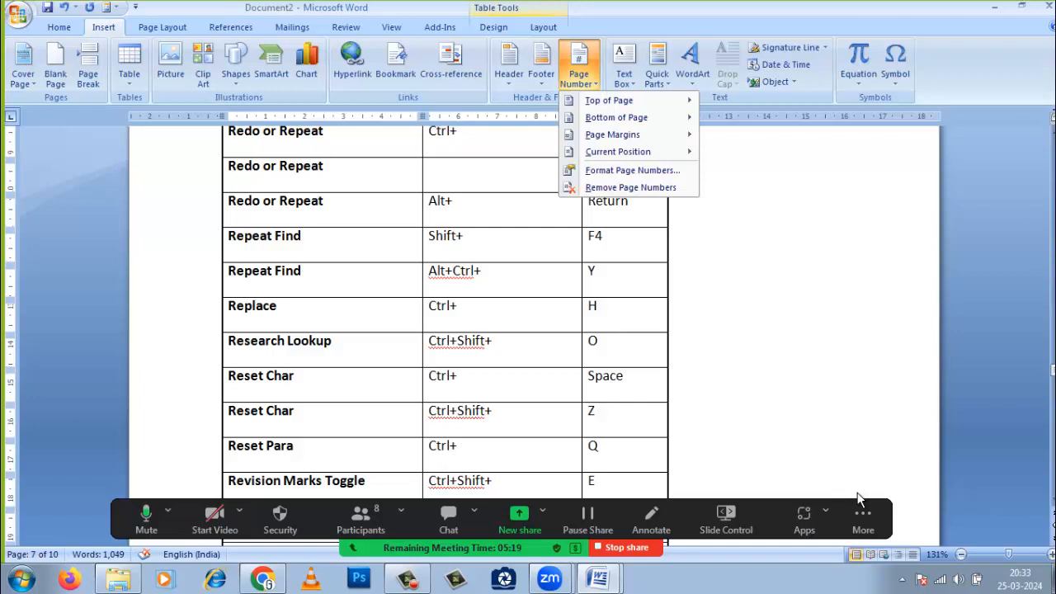
key(Down)
key(Right)
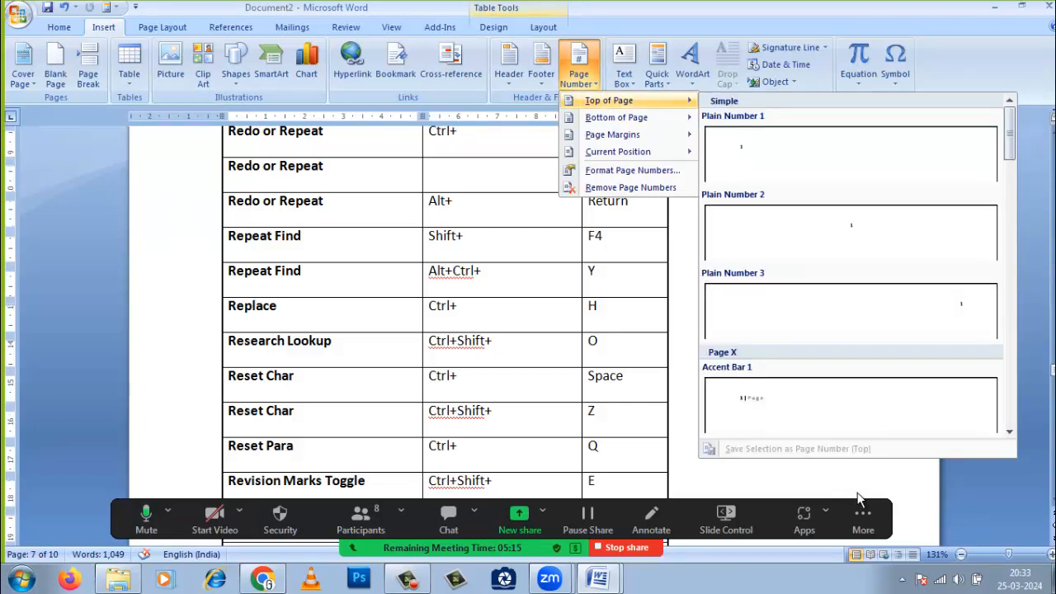
key(Down)
key(Down)
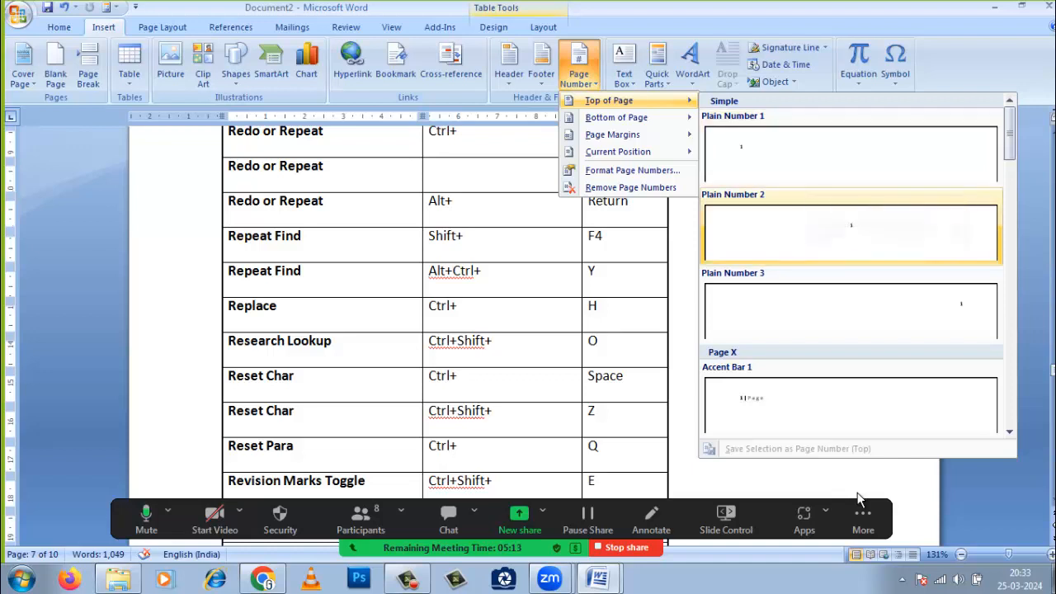
key(Up)
key(Down)
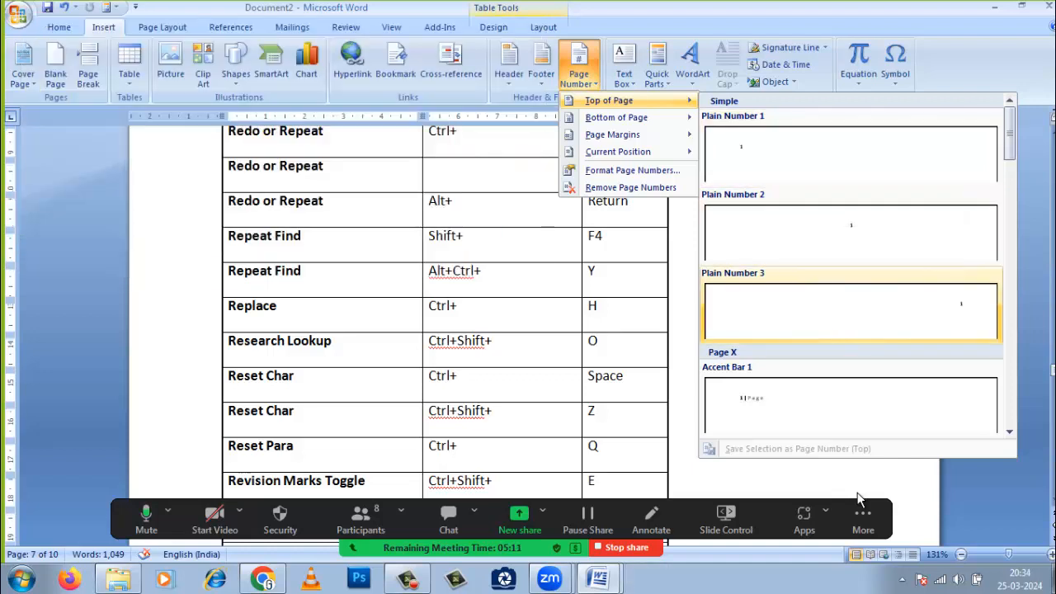
key(Down)
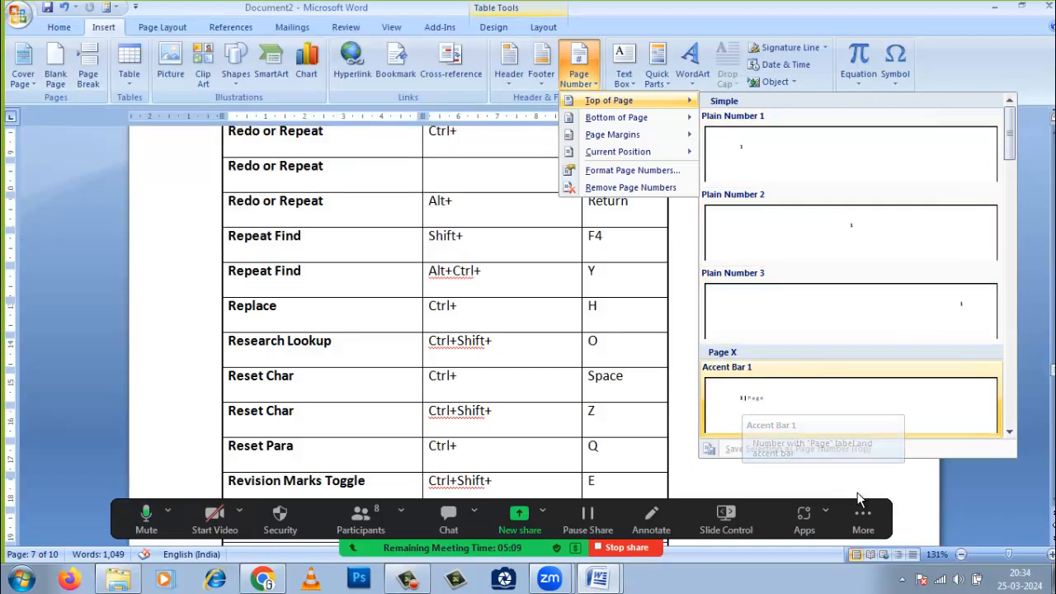
key(Return)
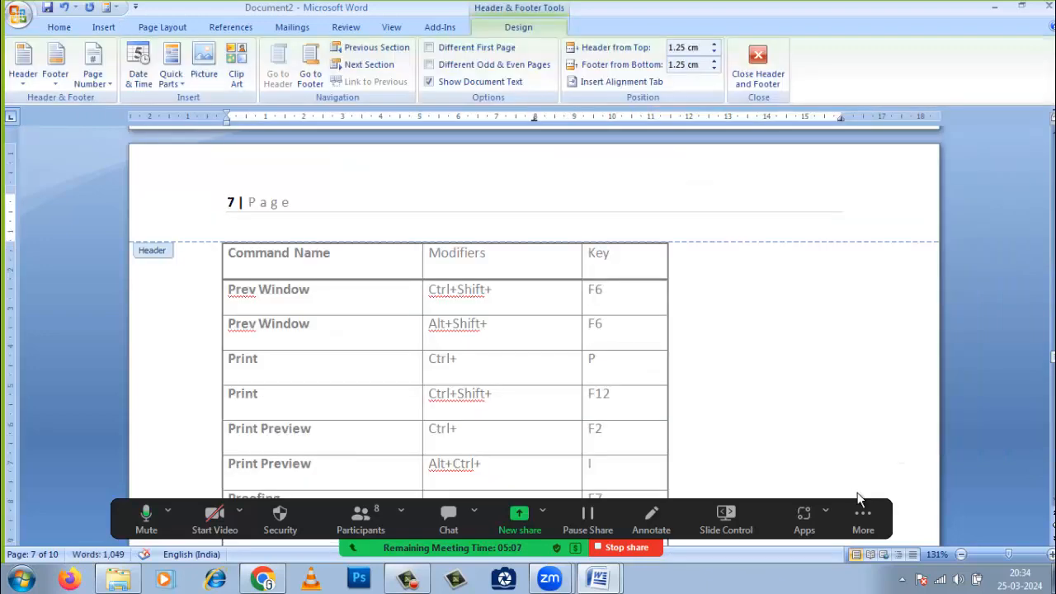
Check the new page numbers from page 1 onward and switch different odd and even page headers on and back off
scroll(858, 497, up, 3)
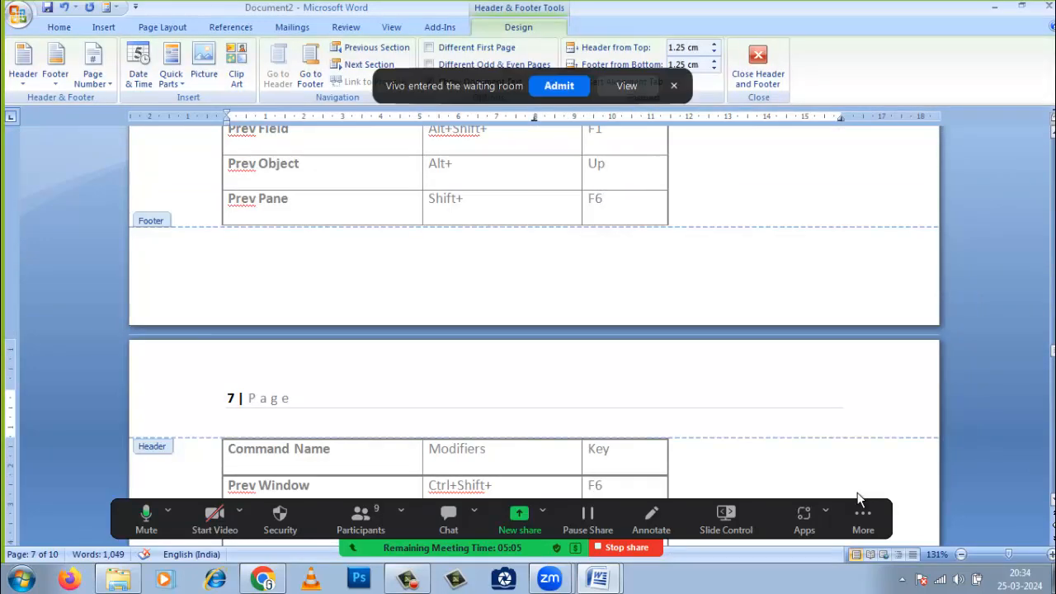
drag(1052, 353, 1052, 145)
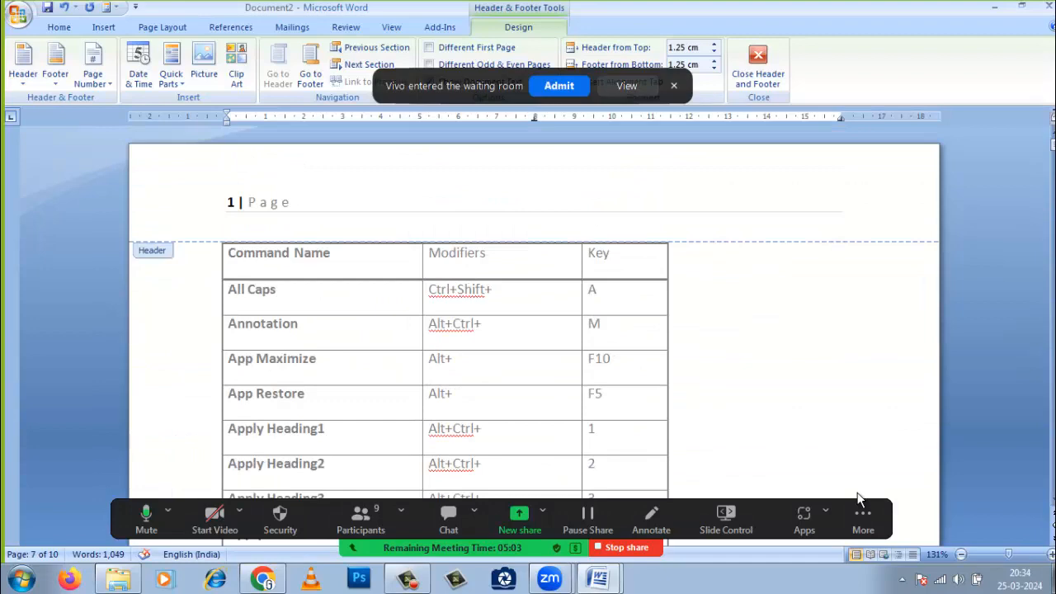
scroll(858, 492, down, 15)
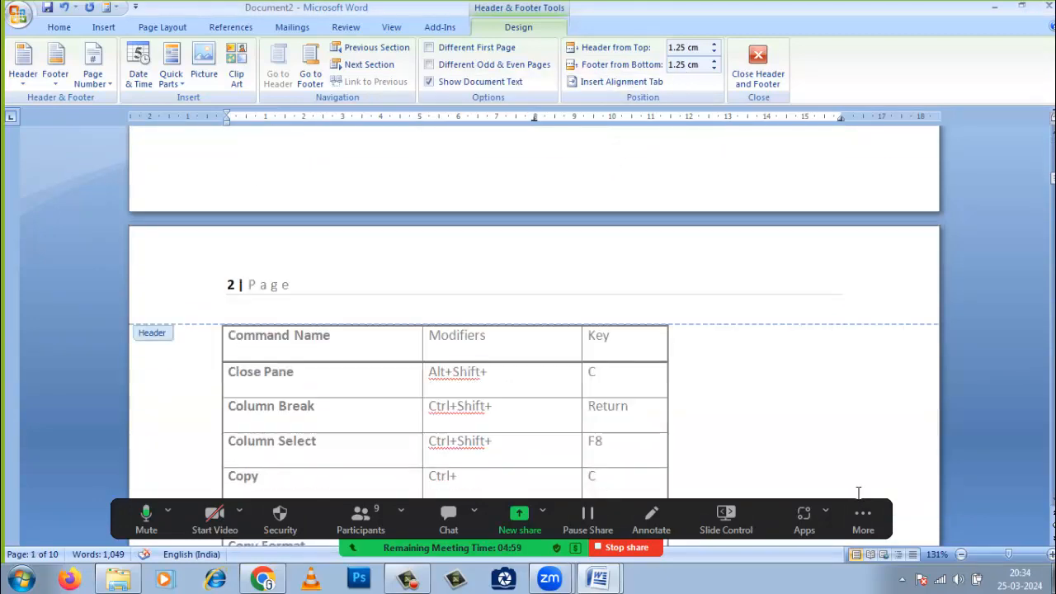
scroll(858, 492, down, 15)
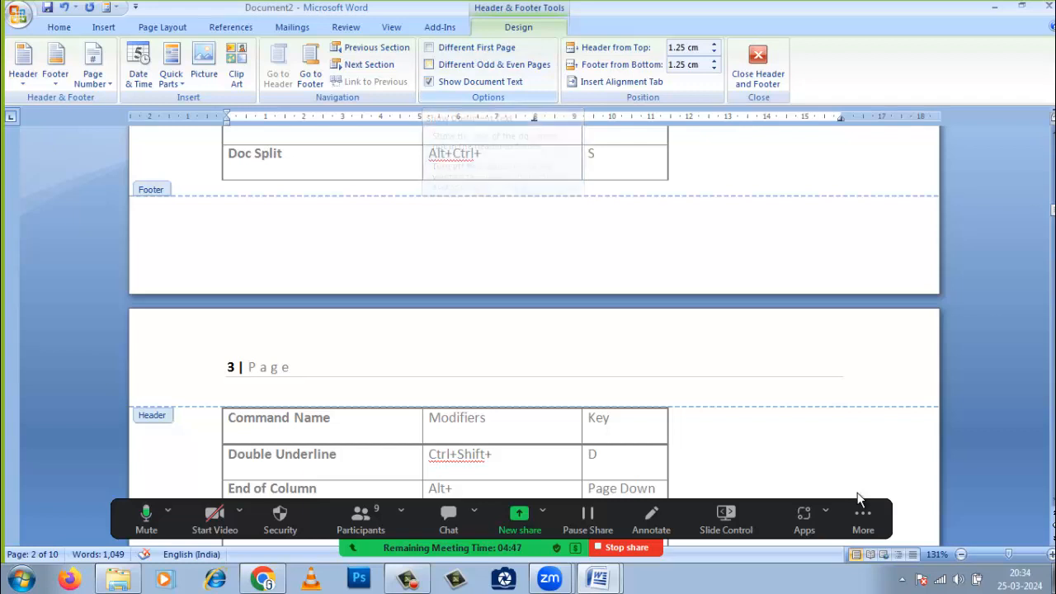
click(429, 64)
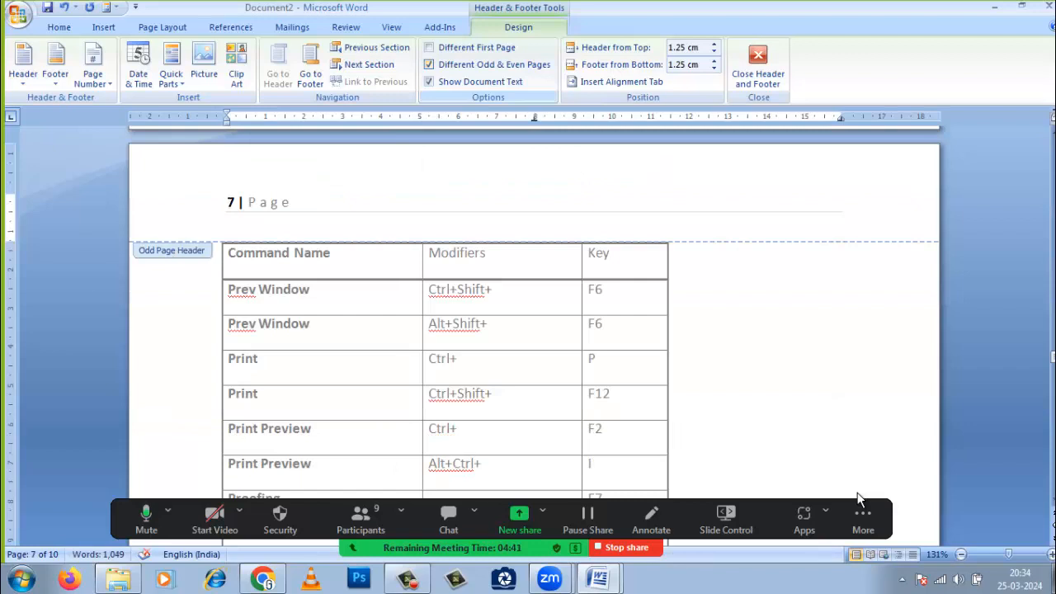
click(429, 65)
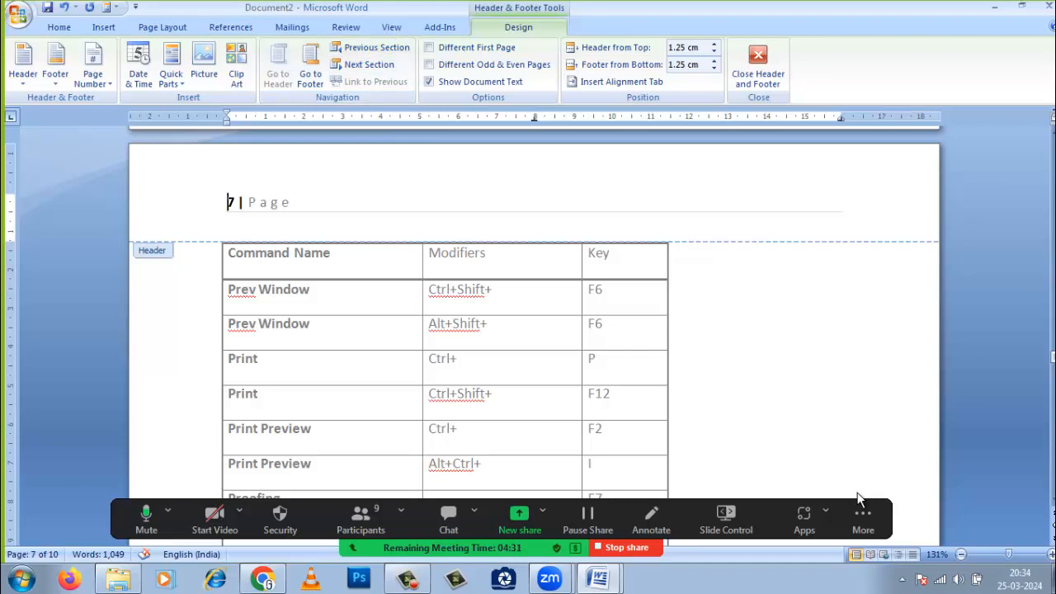
Increase the footer's distance from the bottom of the page to 3.9 cm and check the page breaks
scroll(858, 498, down, 20)
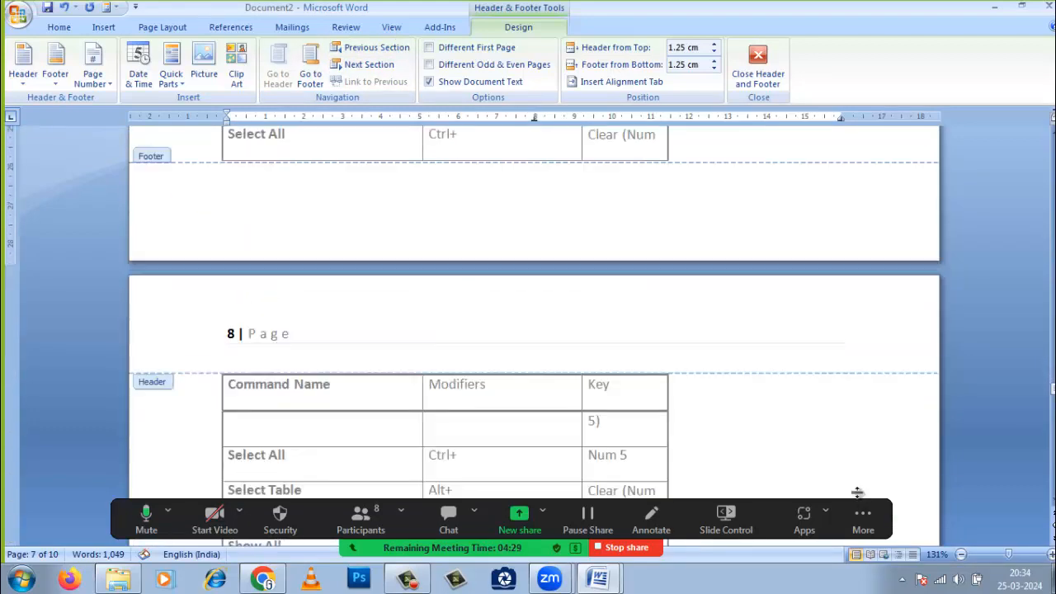
scroll(858, 492, down, 3)
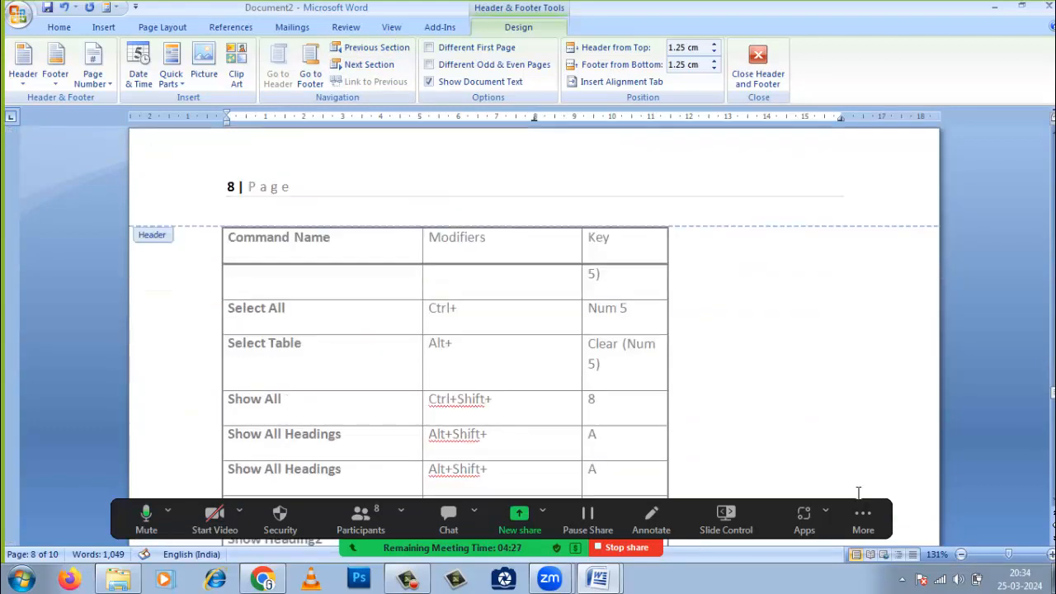
scroll(858, 493, up, 3)
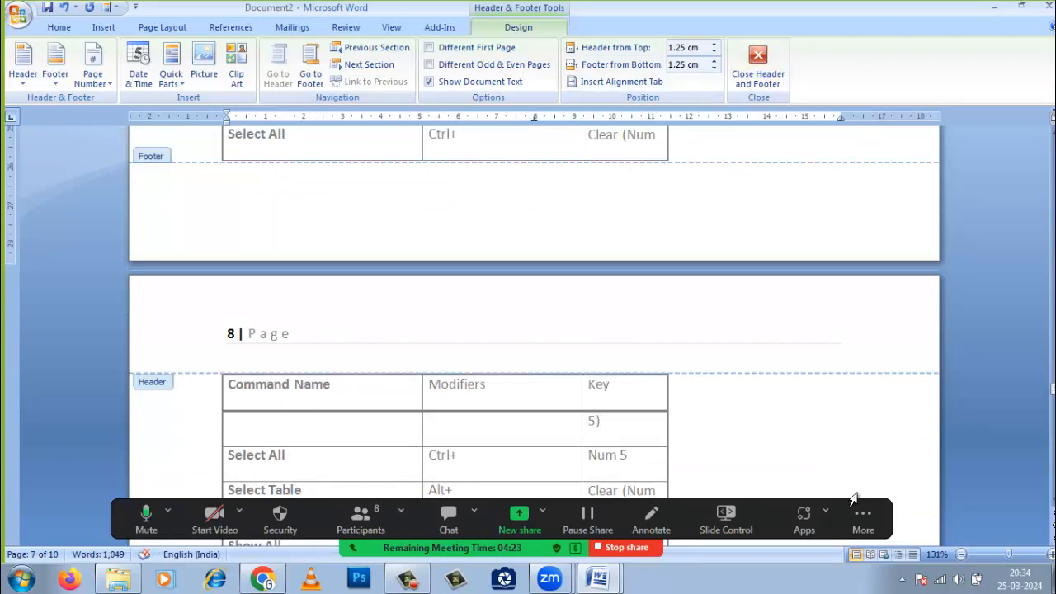
click(713, 61)
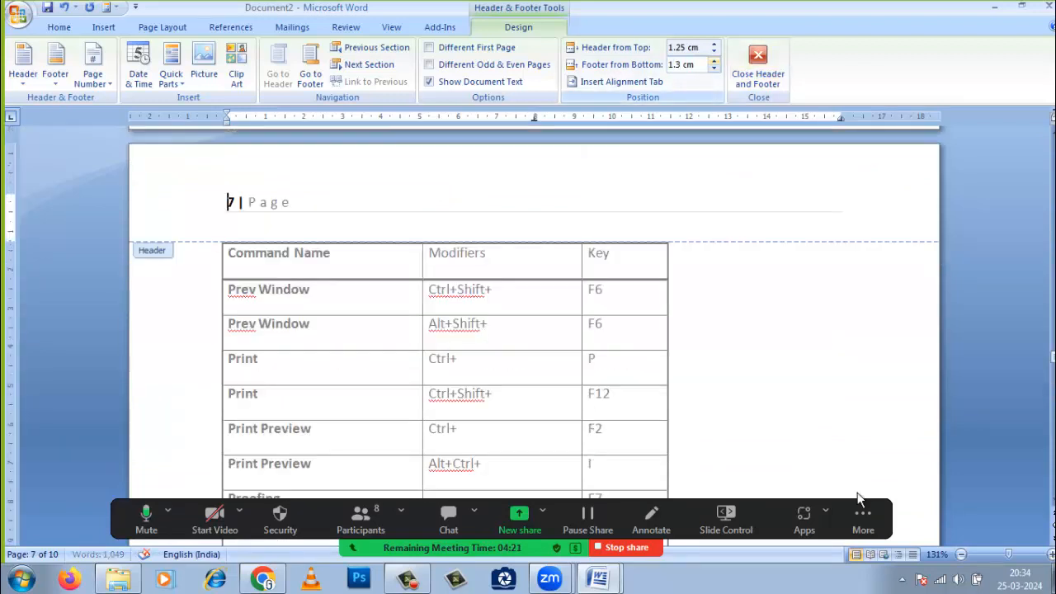
click(714, 62)
click(713, 61)
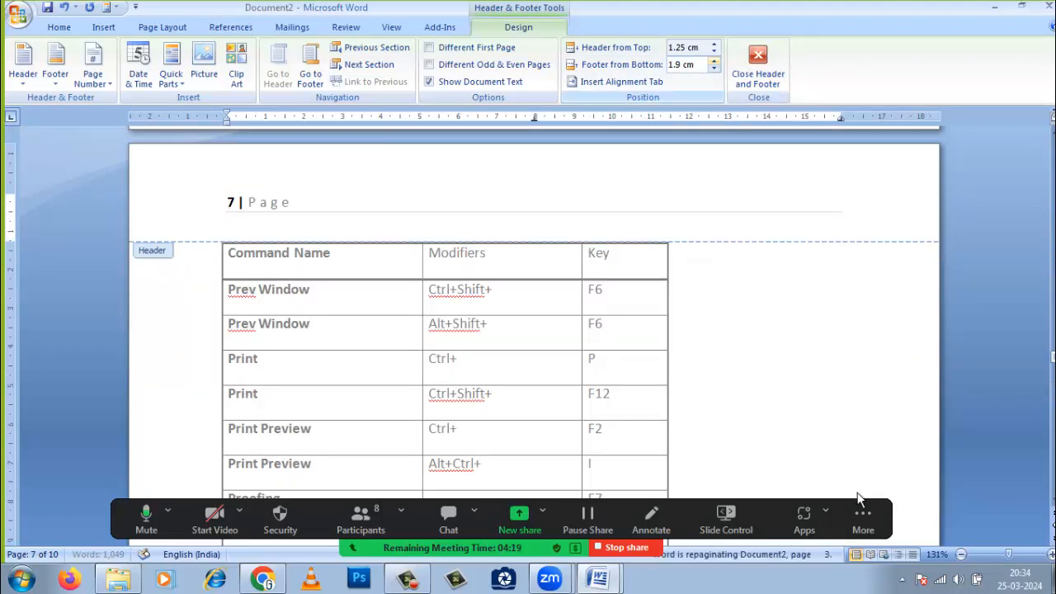
click(714, 61)
click(714, 61)
click(714, 61)
click(714, 61)
click(714, 61)
click(714, 61)
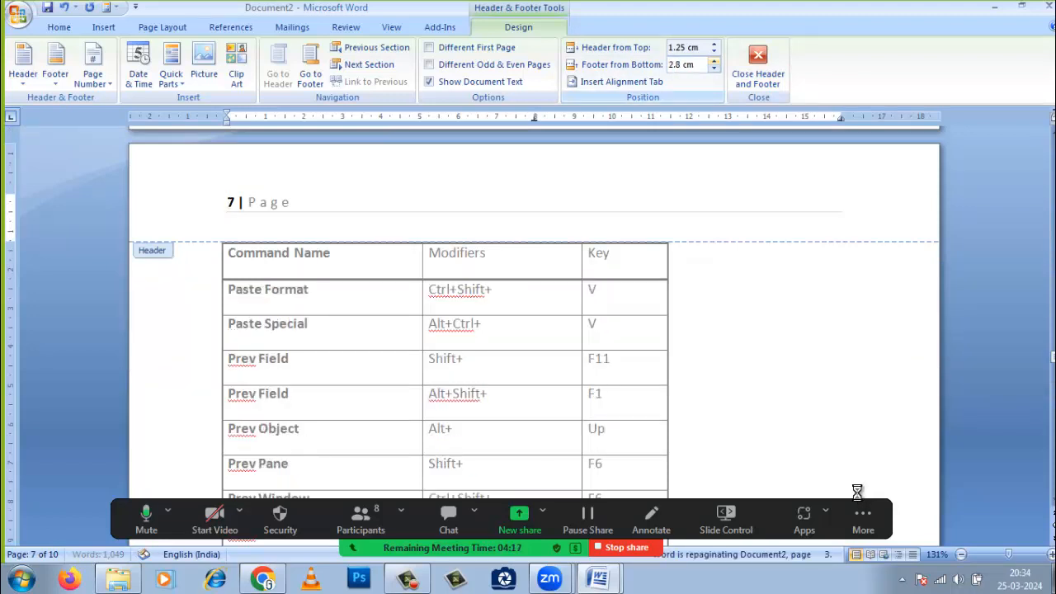
scroll(858, 493, down, 13)
scroll(859, 493, down, 3)
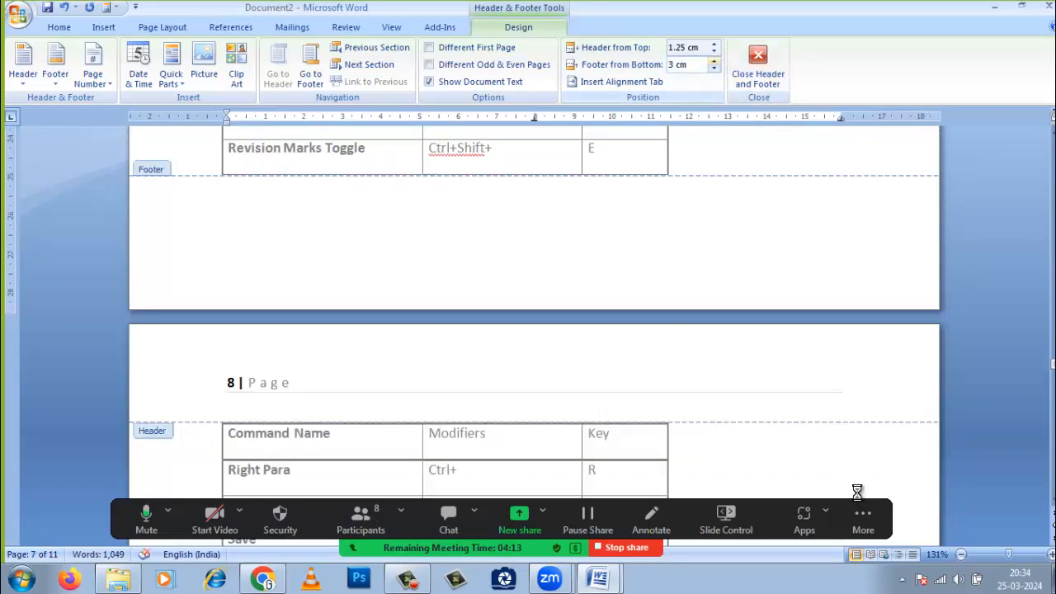
scroll(859, 498, down, 18)
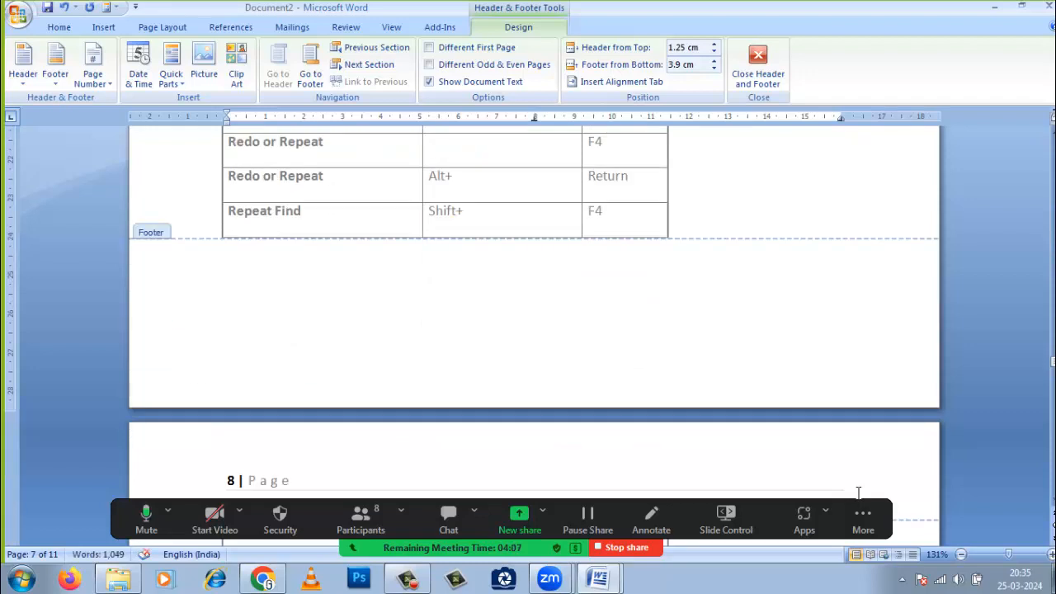
Set the footer's distance from the bottom of the page to 0.5 cm and check the following pages
click(714, 68)
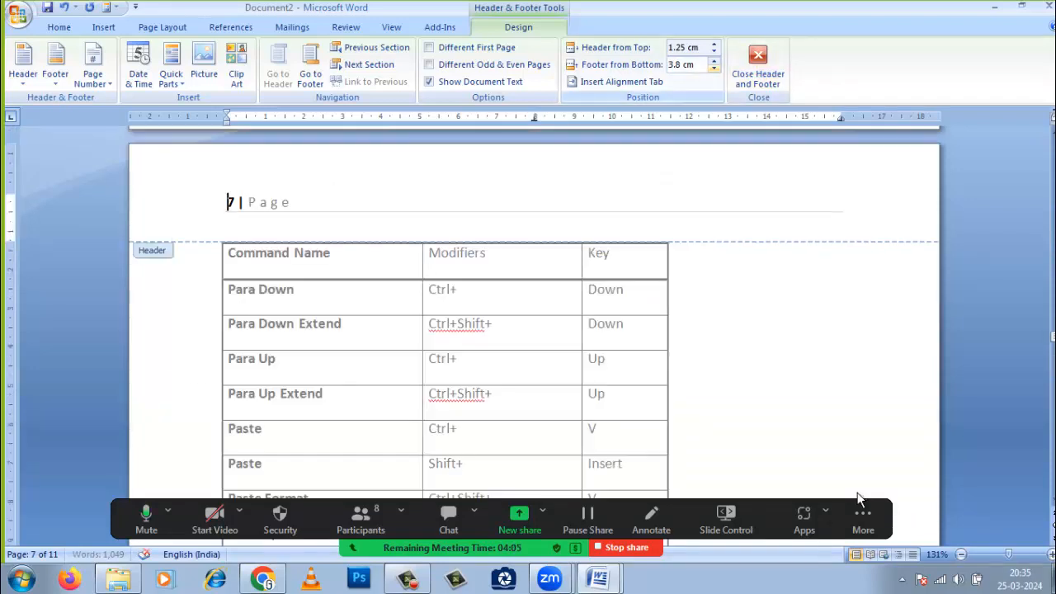
click(715, 68)
click(714, 68)
click(714, 68)
click(714, 68)
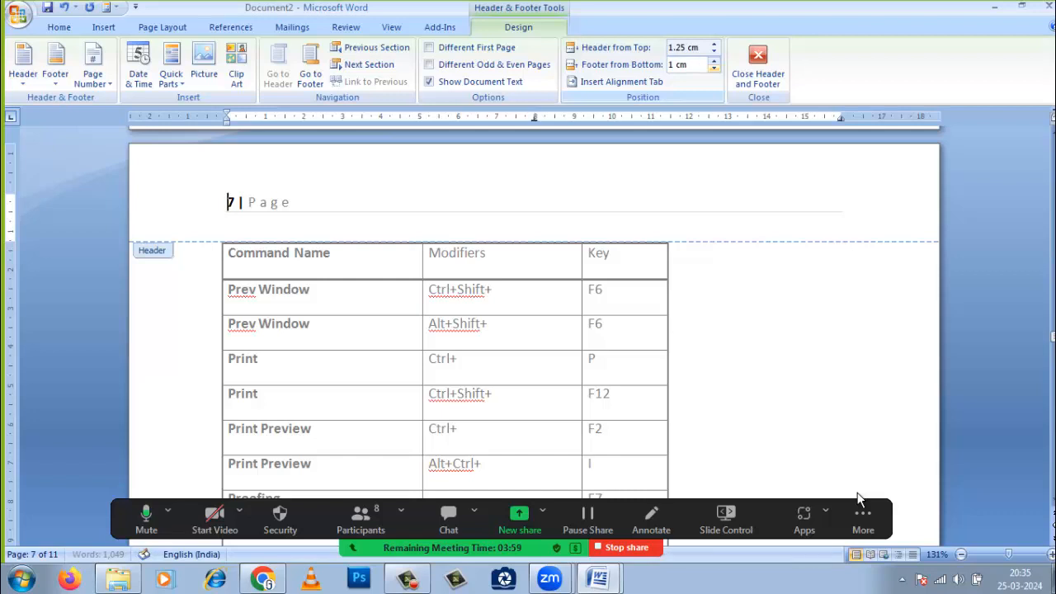
scroll(858, 492, down, 15)
scroll(857, 495, down, 15)
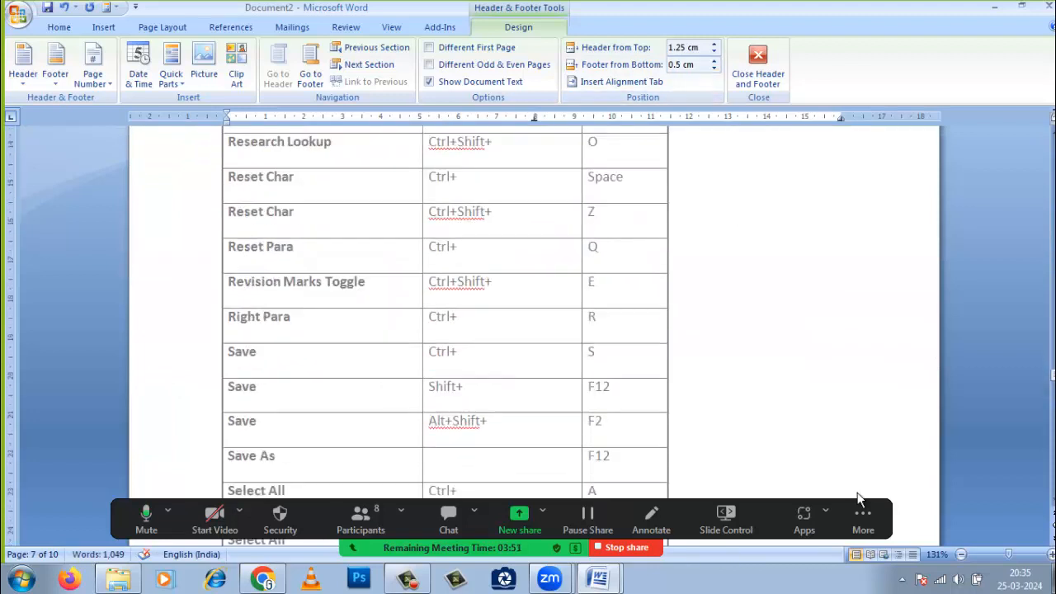
scroll(858, 495, down, 12)
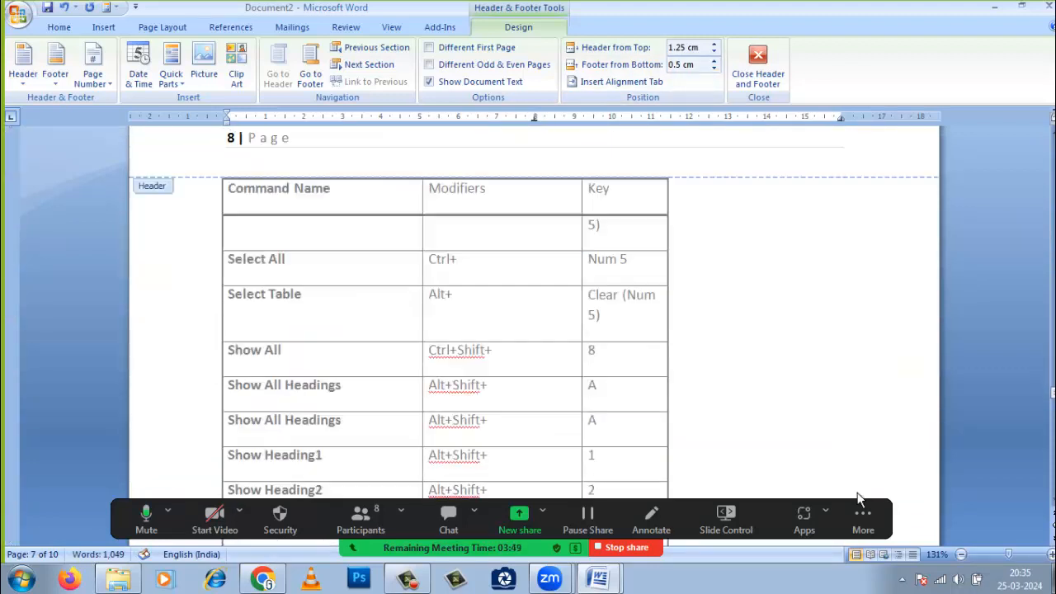
scroll(858, 497, down, 10)
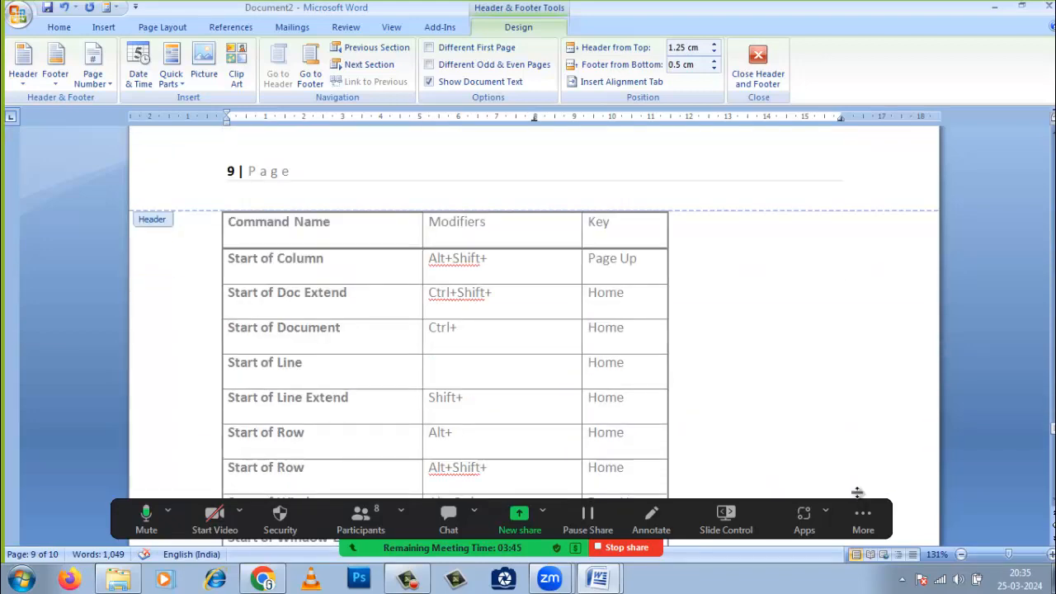
Increase the header's distance from the top of the page to 2.3 cm
click(713, 44)
click(714, 45)
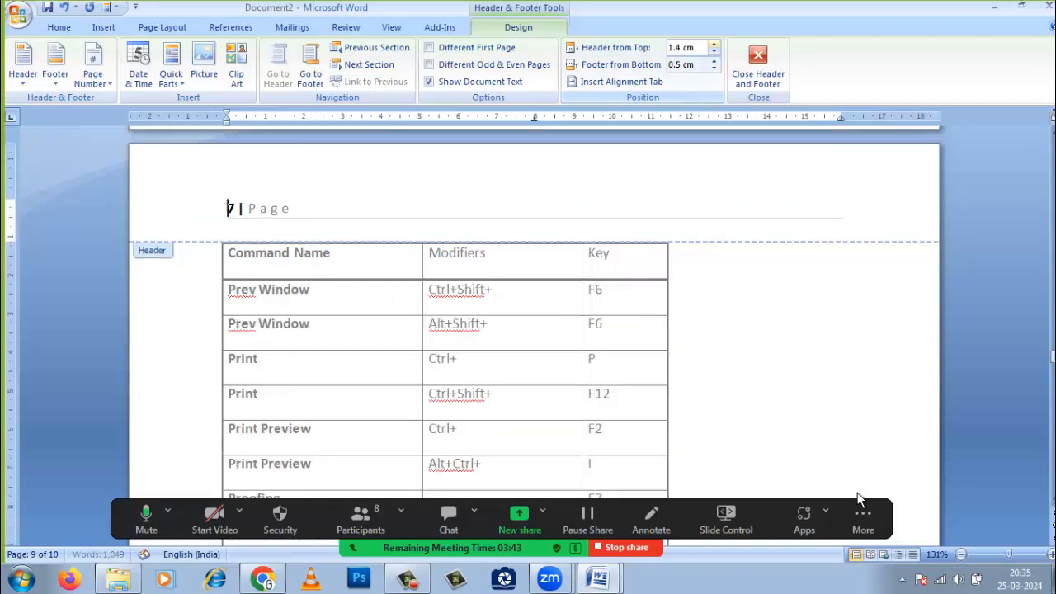
click(713, 45)
click(713, 45)
click(714, 44)
click(714, 44)
click(713, 44)
click(714, 45)
click(713, 45)
click(713, 45)
click(713, 44)
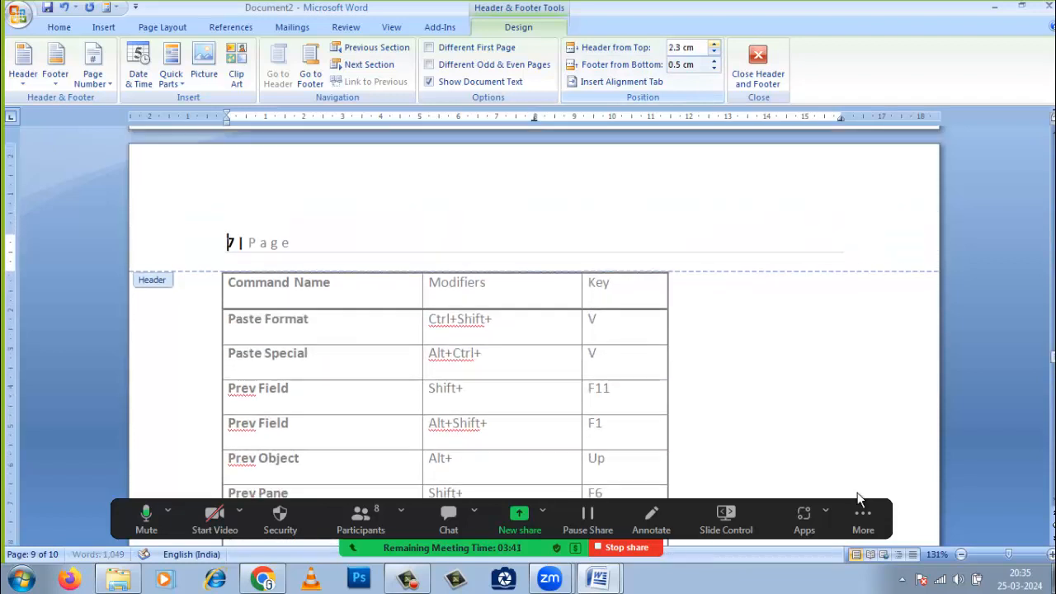
Reduce the header's distance from the top of the page to 0.7 cm
key(Down)
key(Down)
key(Down)
key(Down)
key(Down)
key(Down)
key(Down)
key(Down)
key(Down)
key(Down)
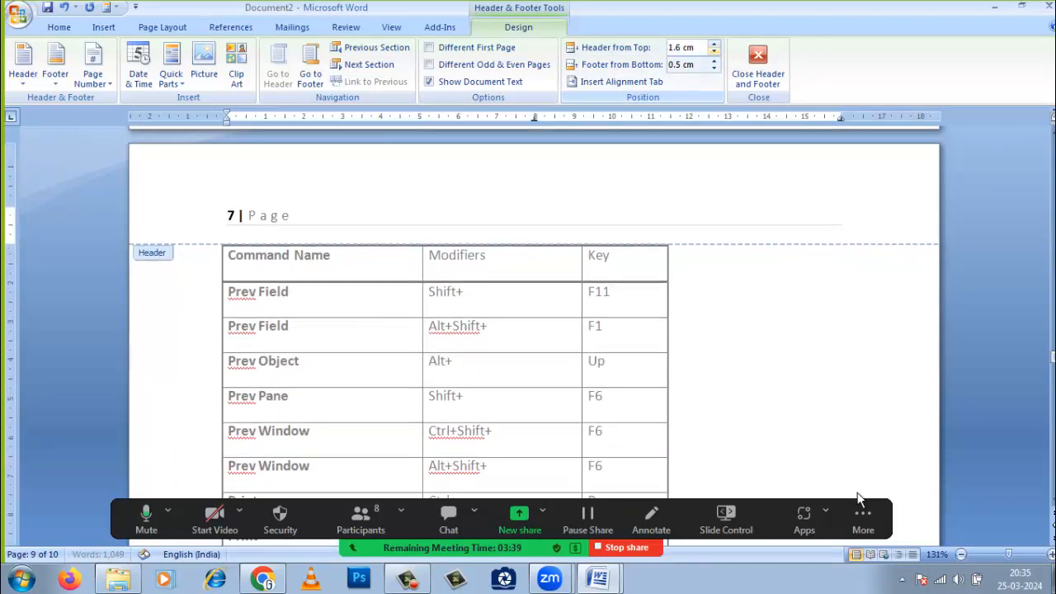
key(Down)
key(Down)
key(Down)
key(Down)
key(Down)
key(Down)
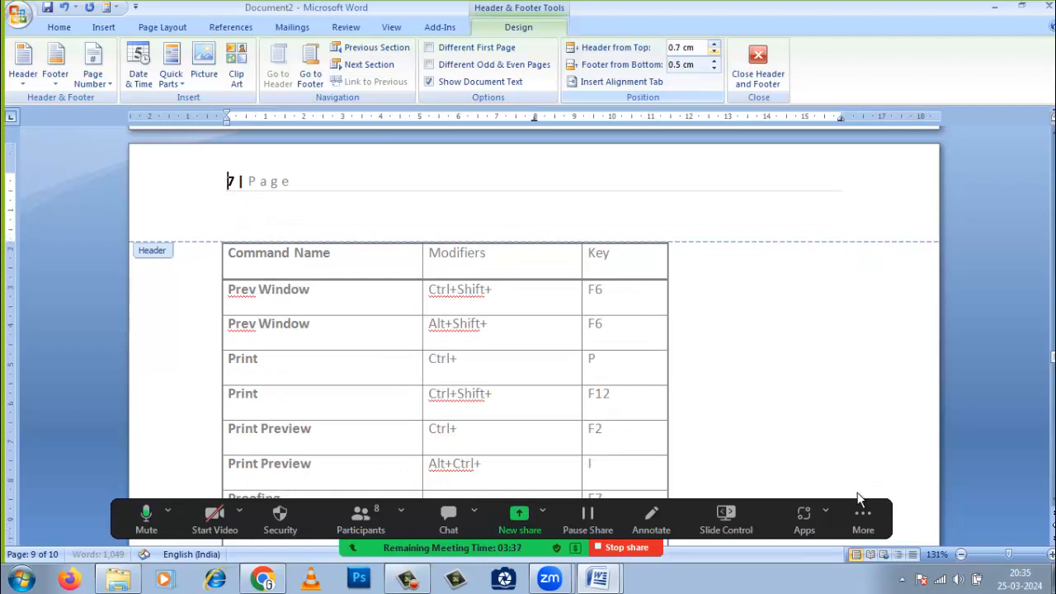
Move the header back down to 1.8 cm from the top of the page
key(Up)
key(Up)
key(Up)
key(Up)
key(Up)
key(Up)
key(Up)
key(Up)
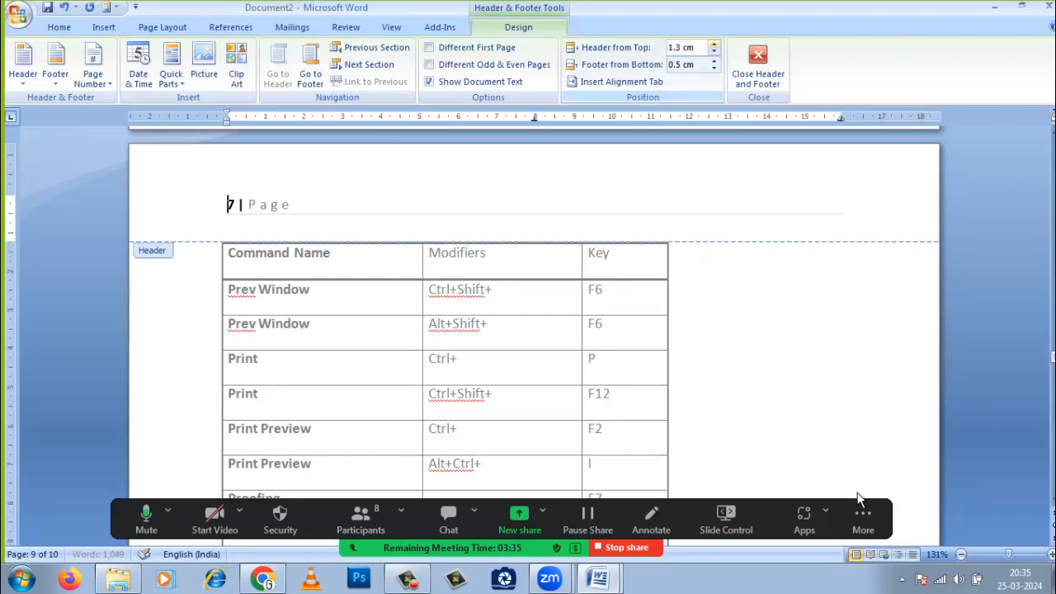
key(Up)
key(Up)
key(Up)
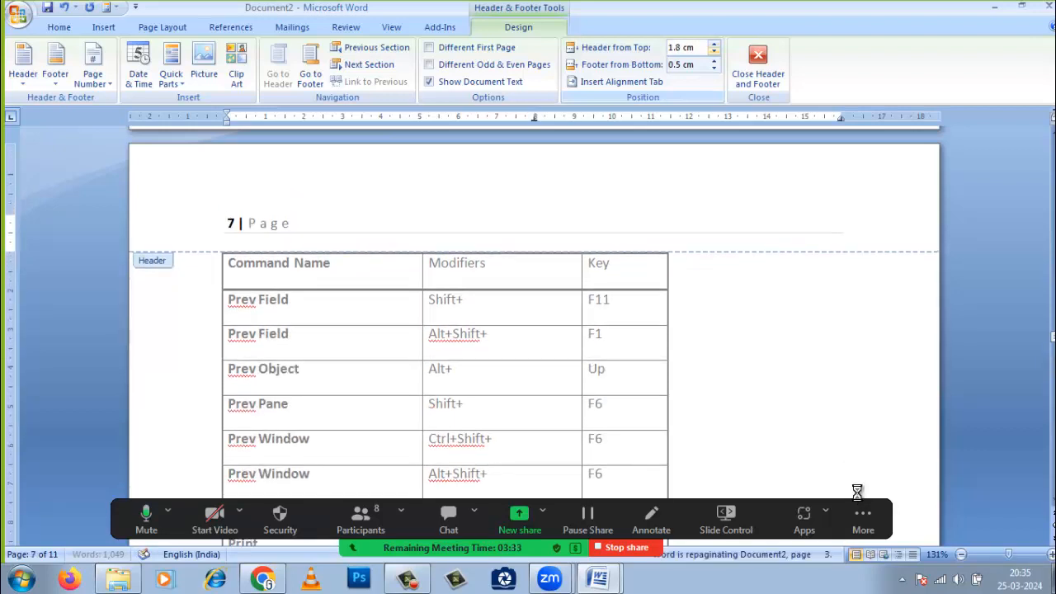
Set the header's distance from the top of the page to 0.9 cm and close header and footer editing
key(Down)
key(Down)
key(Down)
key(Down)
key(Down)
key(Down)
key(Down)
key(Down)
key(Down)
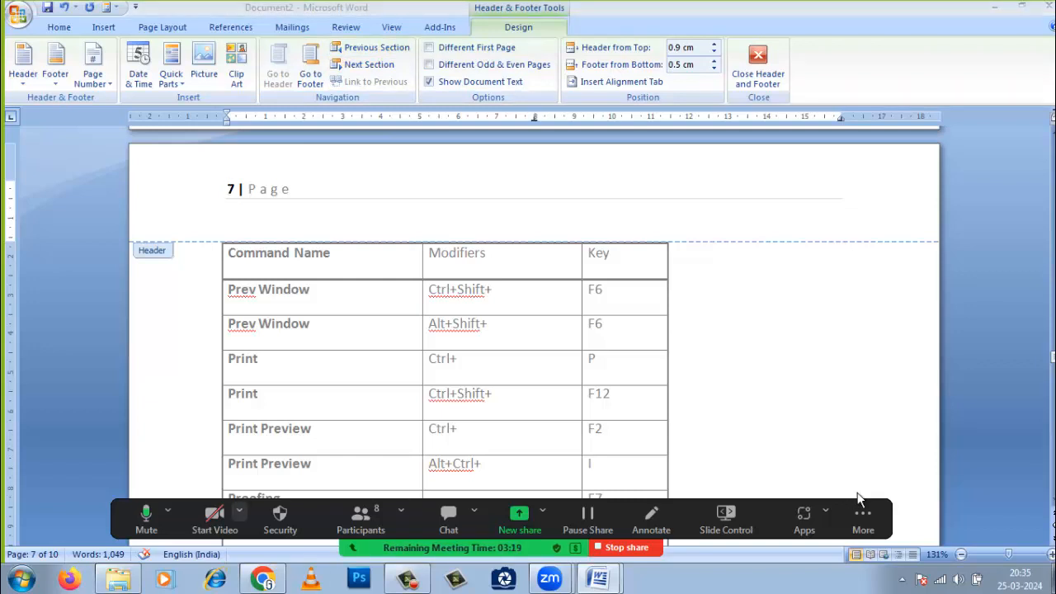
click(758, 66)
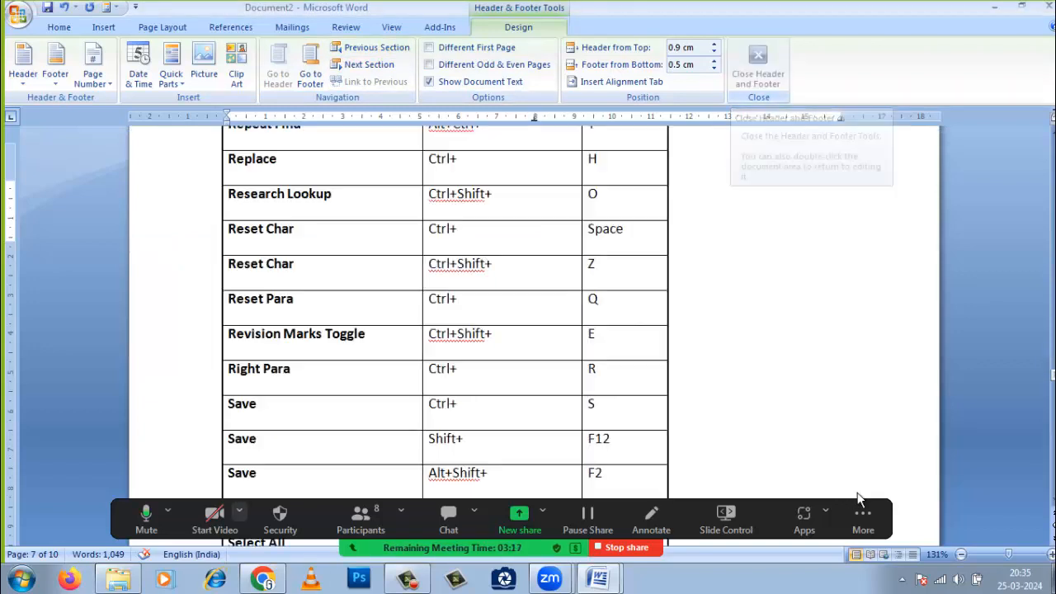
Insert top-of-page numbers in the Circle style, replacing the existing page header, and close header and footer editing
scroll(858, 493, up, 8)
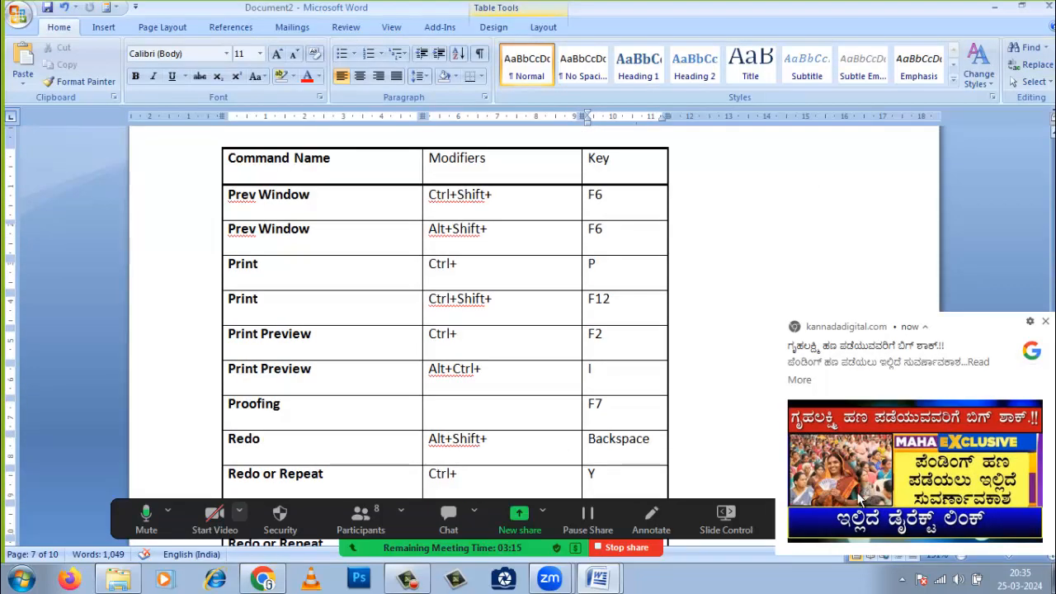
scroll(858, 500, up, 5)
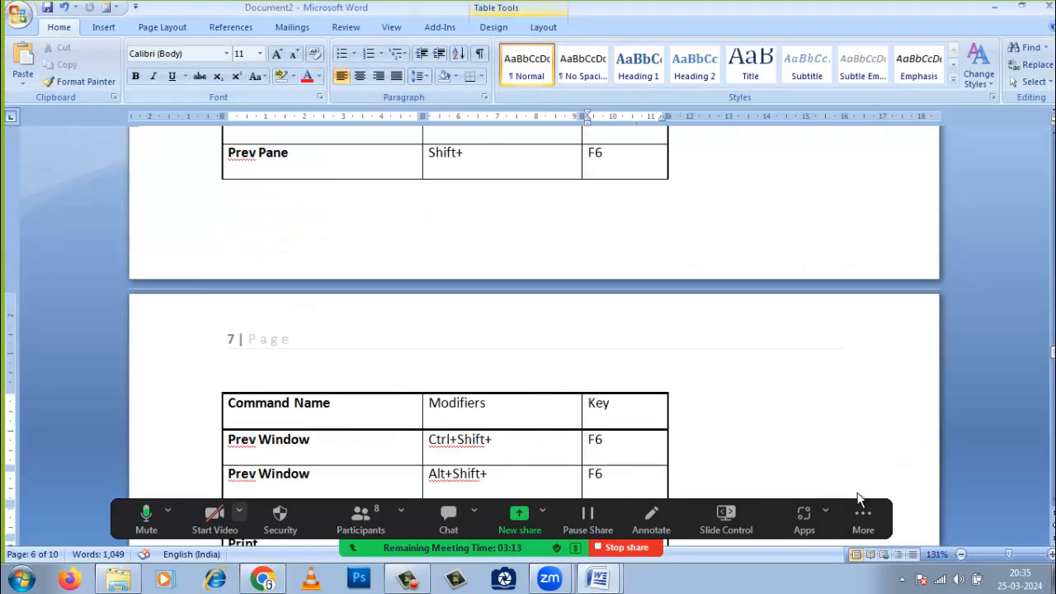
click(103, 28)
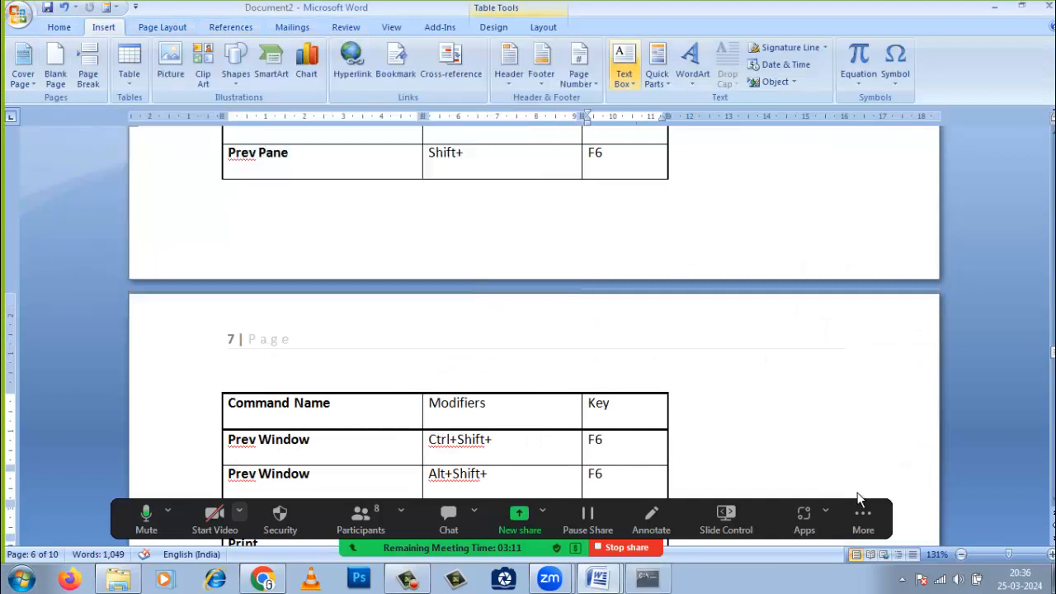
click(579, 74)
mouse_move(611, 101)
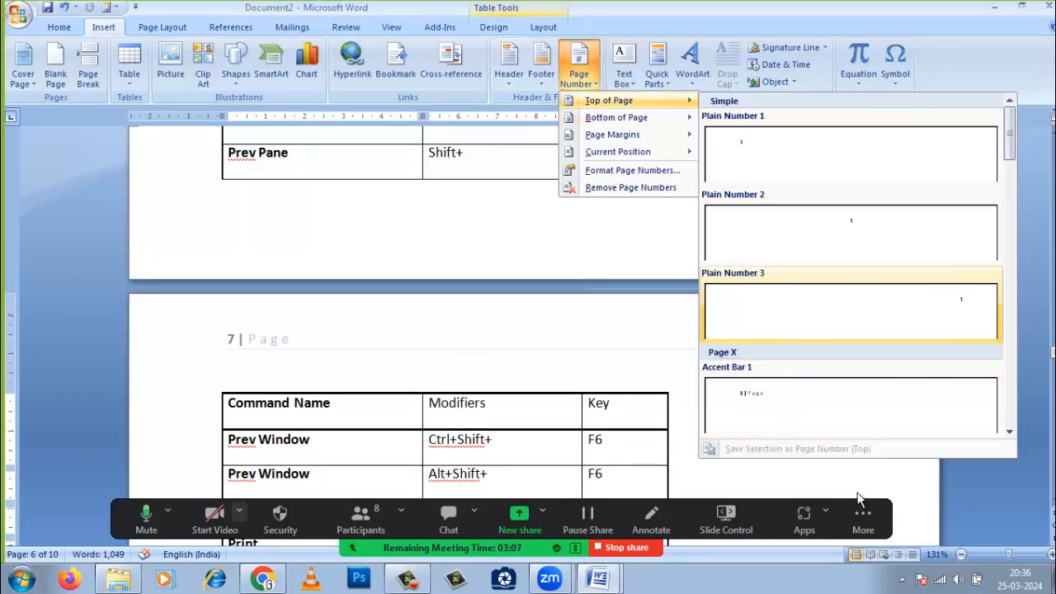
scroll(849, 272, down, 10)
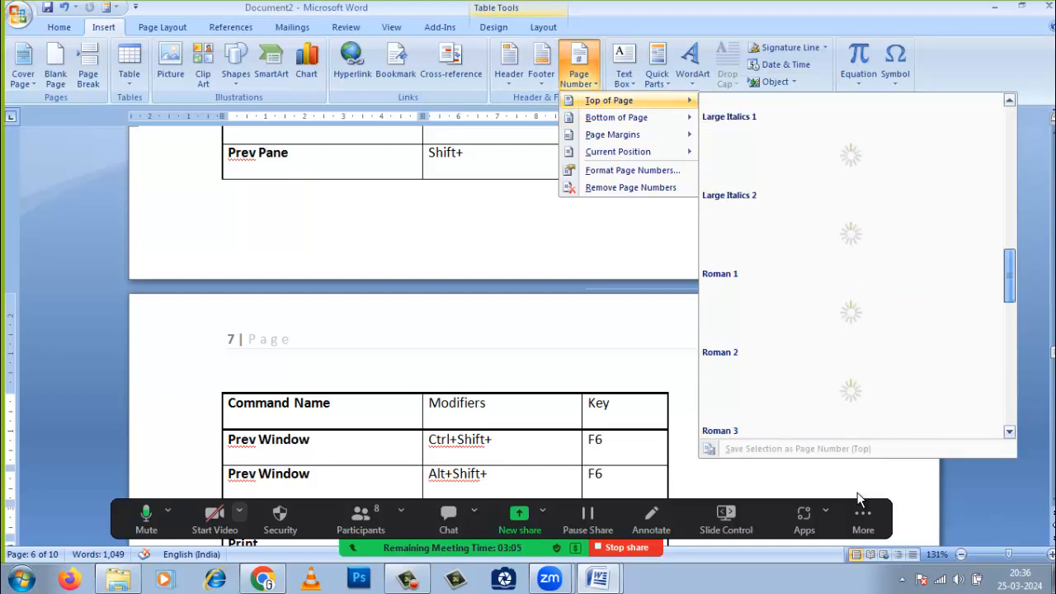
scroll(849, 272, down, 2)
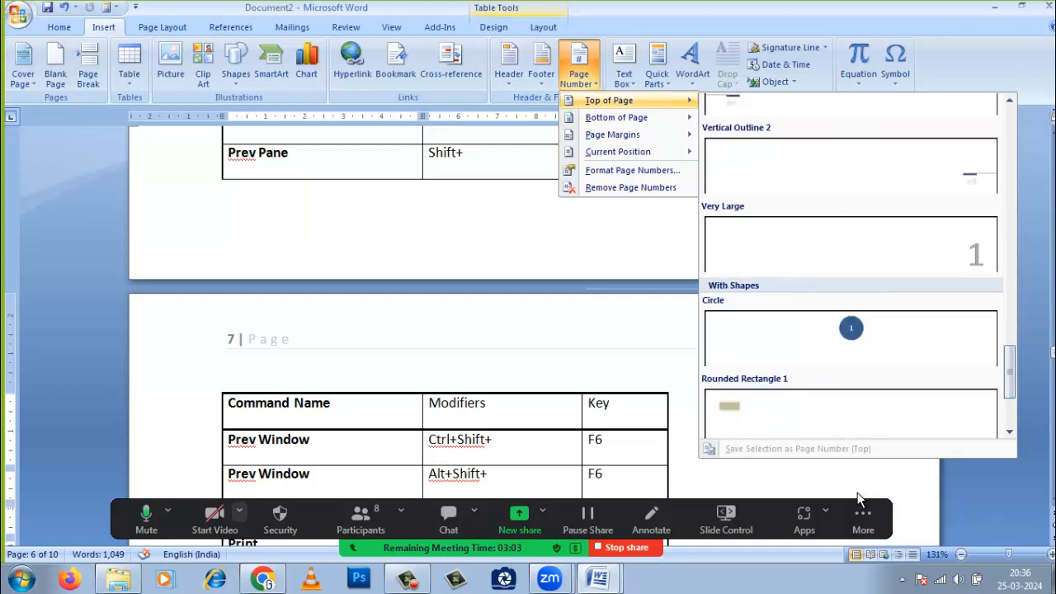
scroll(858, 498, down, 2)
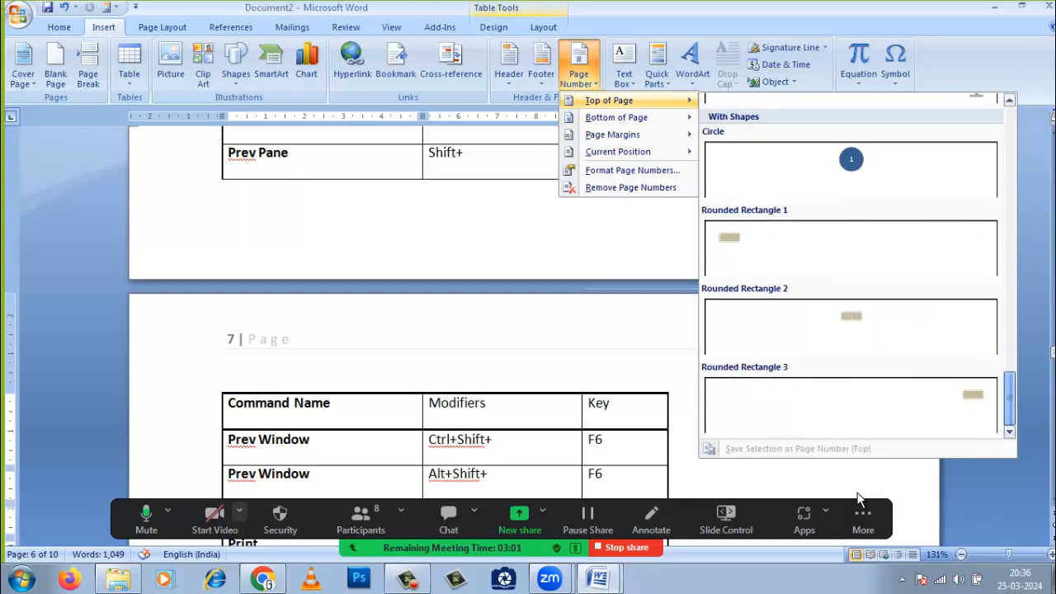
scroll(857, 499, up, 2)
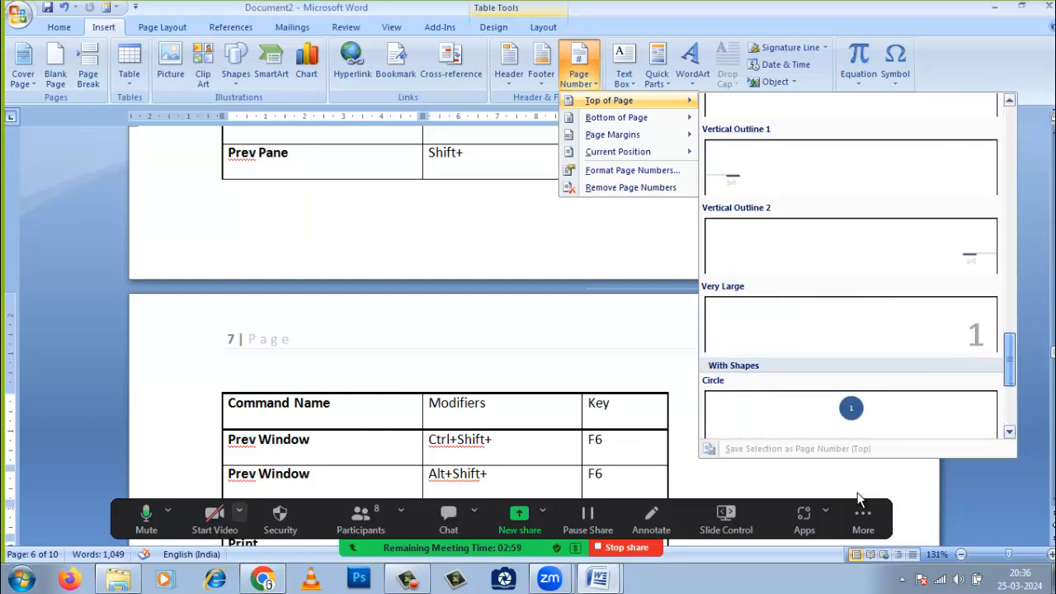
key(Return)
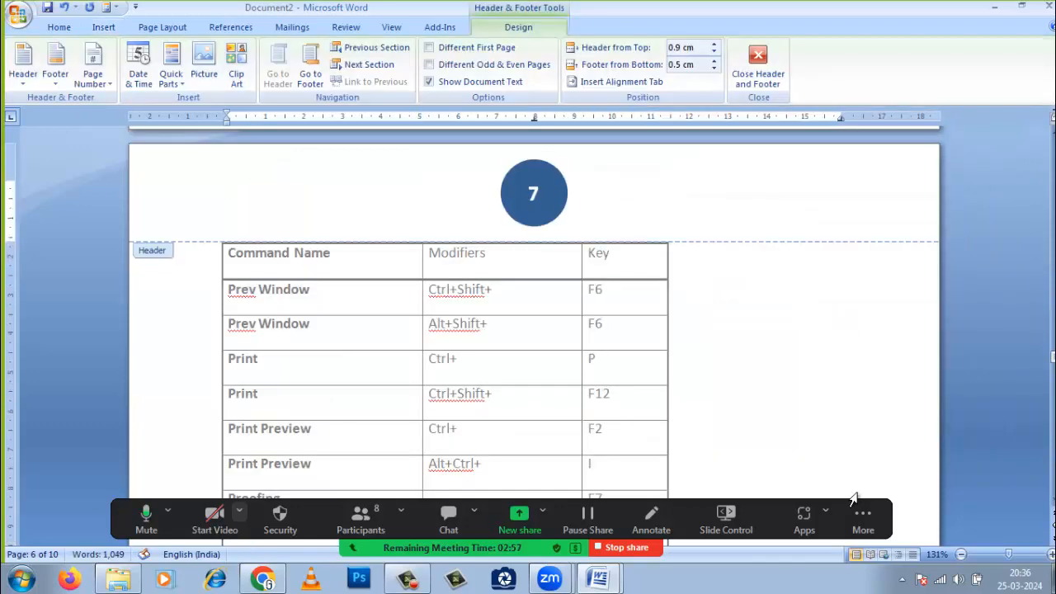
scroll(857, 493, up, 15)
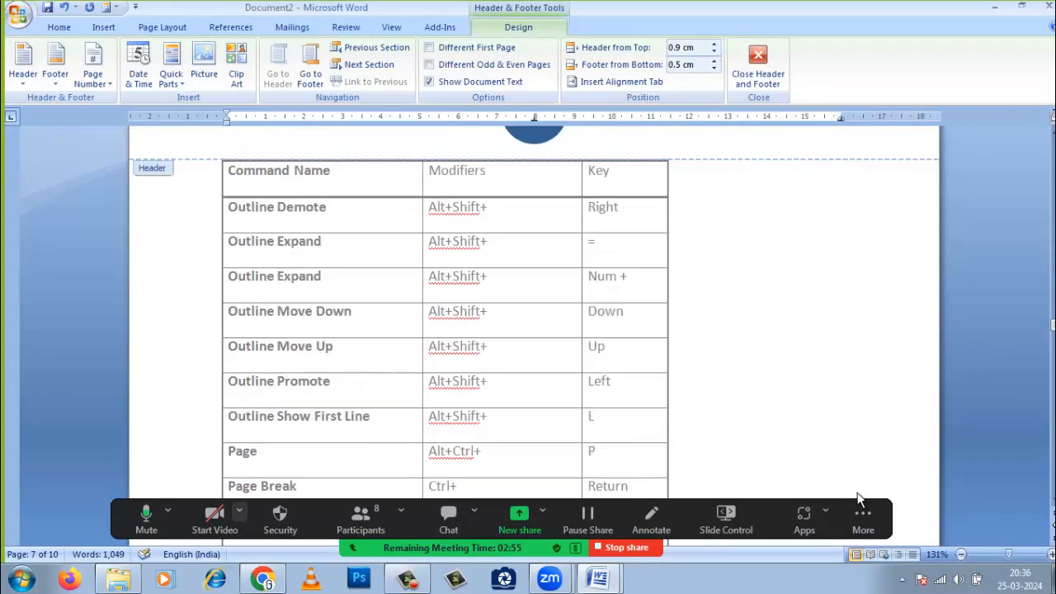
scroll(858, 498, up, 5)
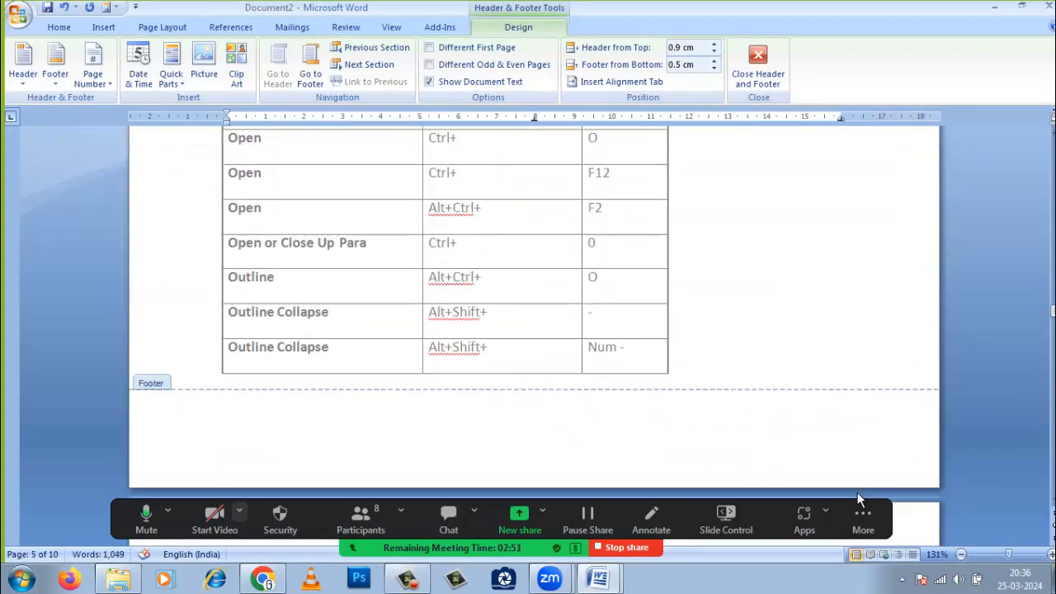
click(758, 66)
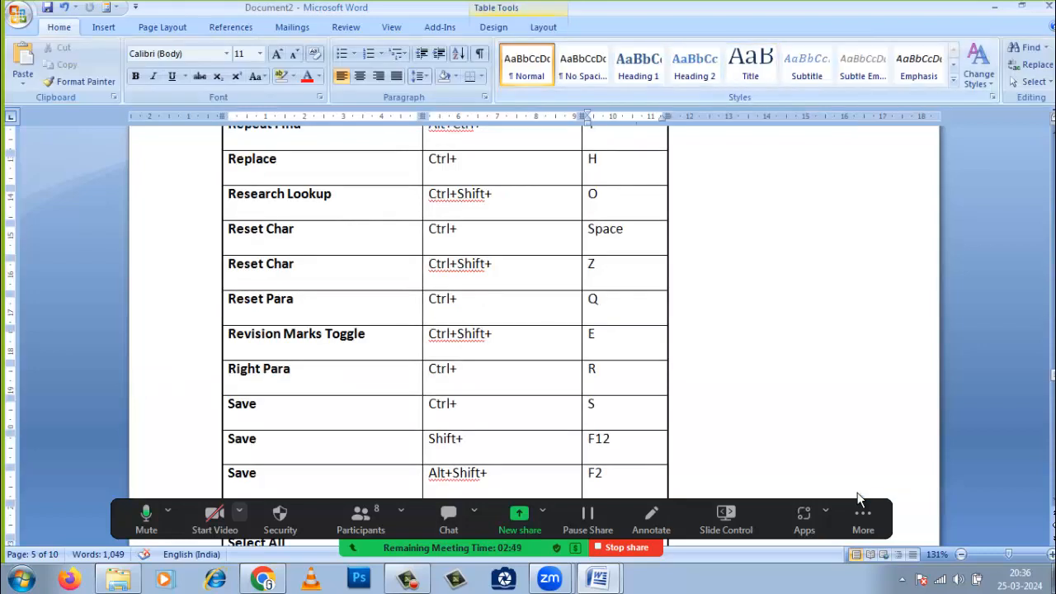
Insert bottom-of-page numbers in the Accent Bar 1 style
key(alt+n)
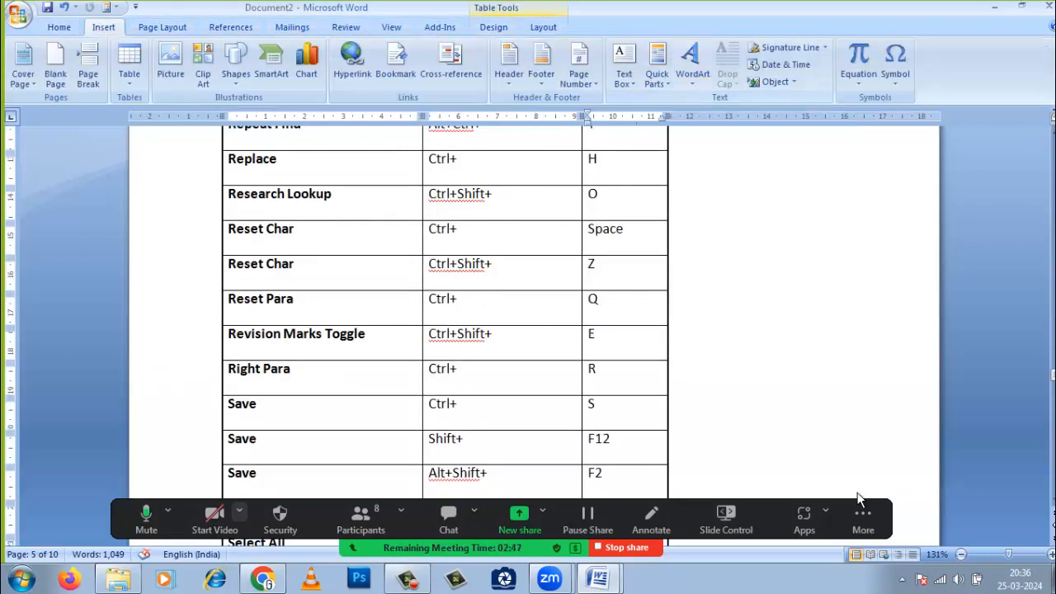
key(n)
key(u)
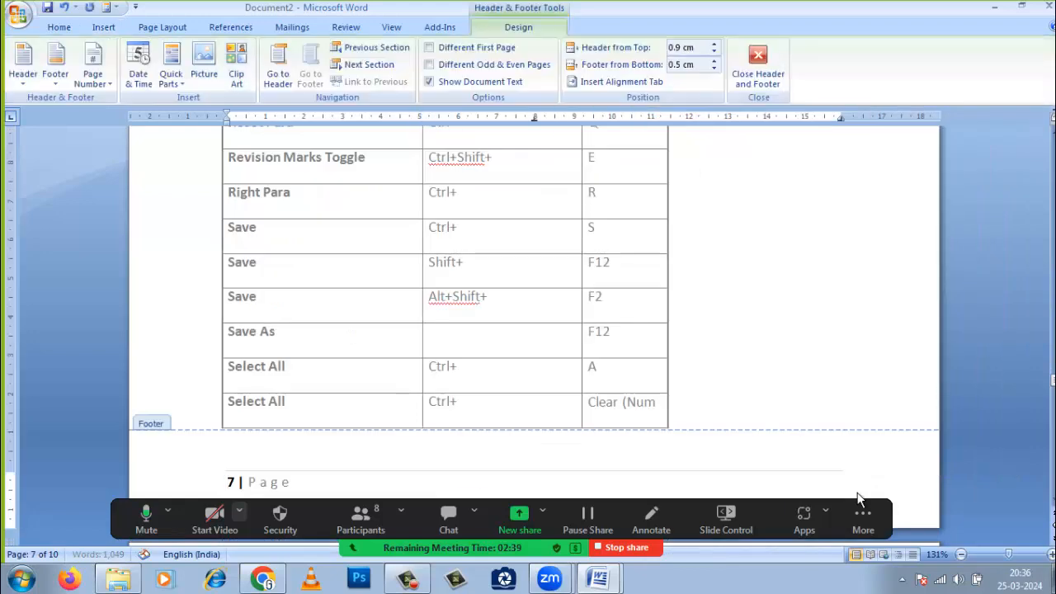
Examine the top and bottom page numbers from page 6 through page 10 and close header and footer editing
scroll(858, 498, up, 15)
scroll(858, 493, down, 5)
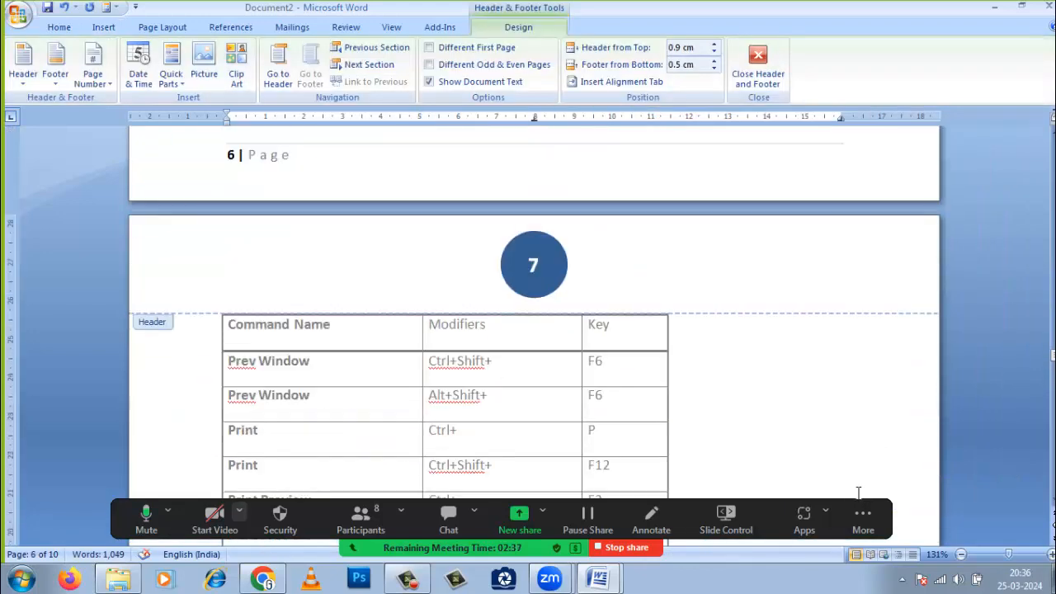
scroll(858, 492, down, 20)
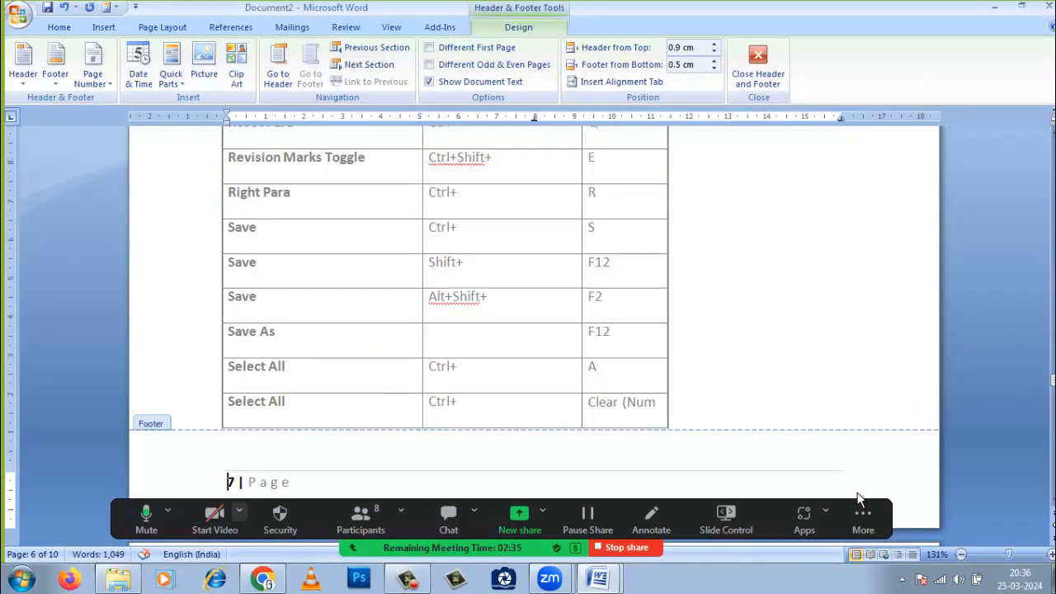
scroll(858, 492, down, 20)
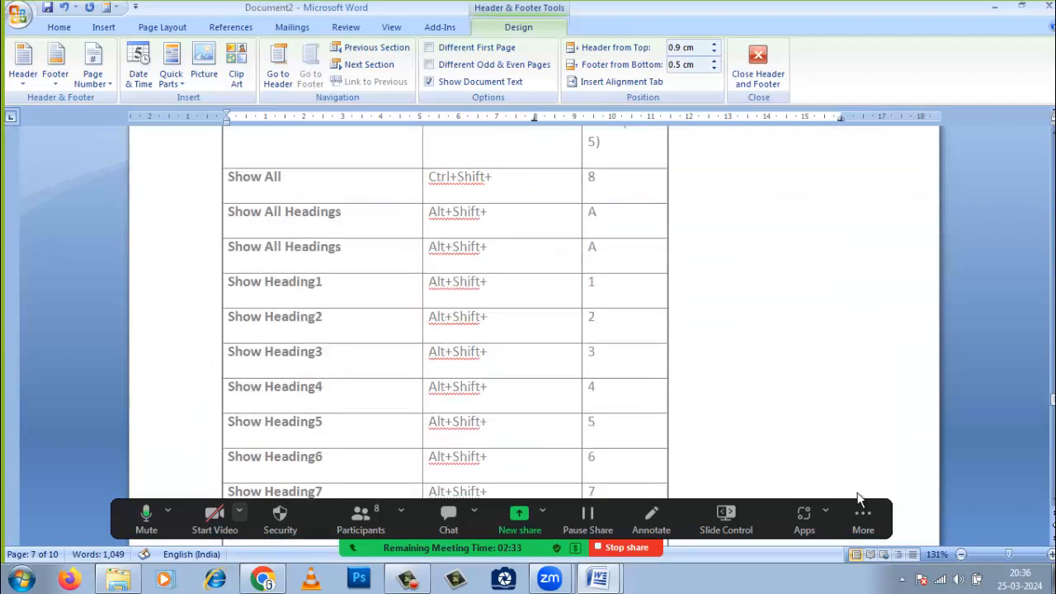
scroll(857, 495, down, 3)
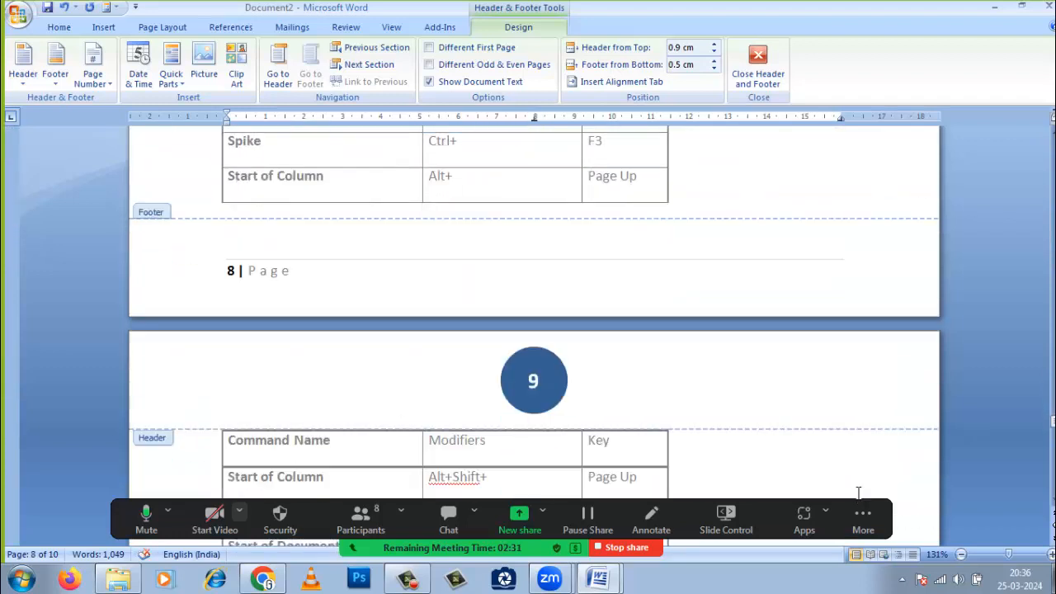
key(Down)
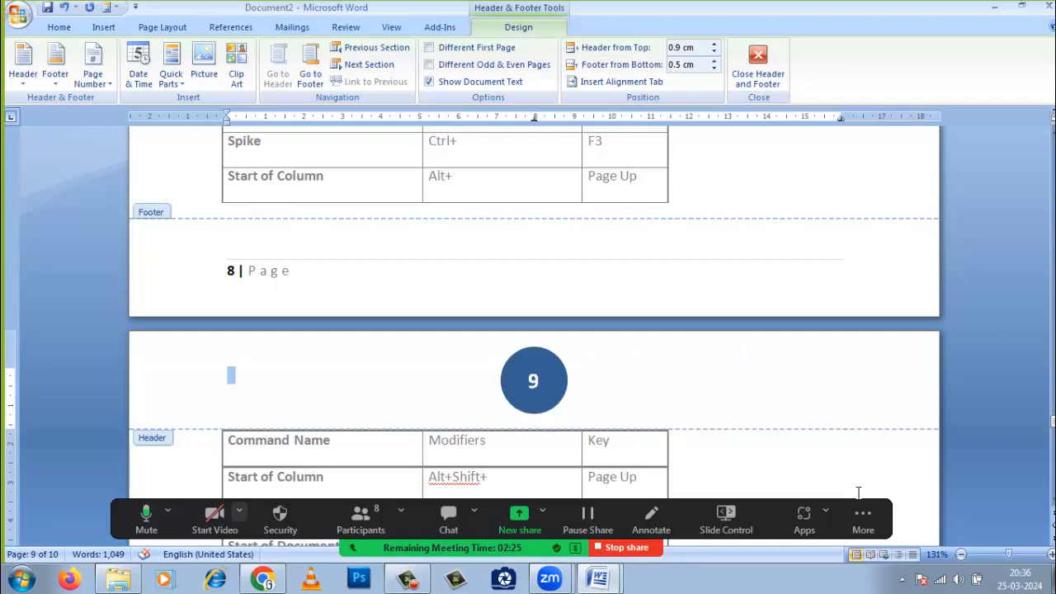
scroll(858, 493, down, 20)
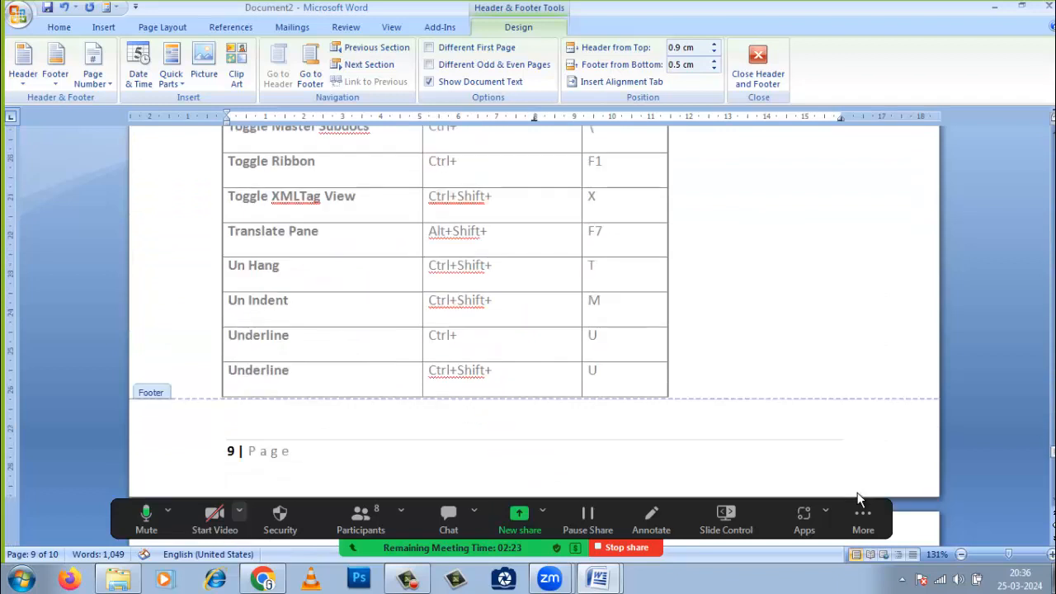
scroll(858, 495, down, 5)
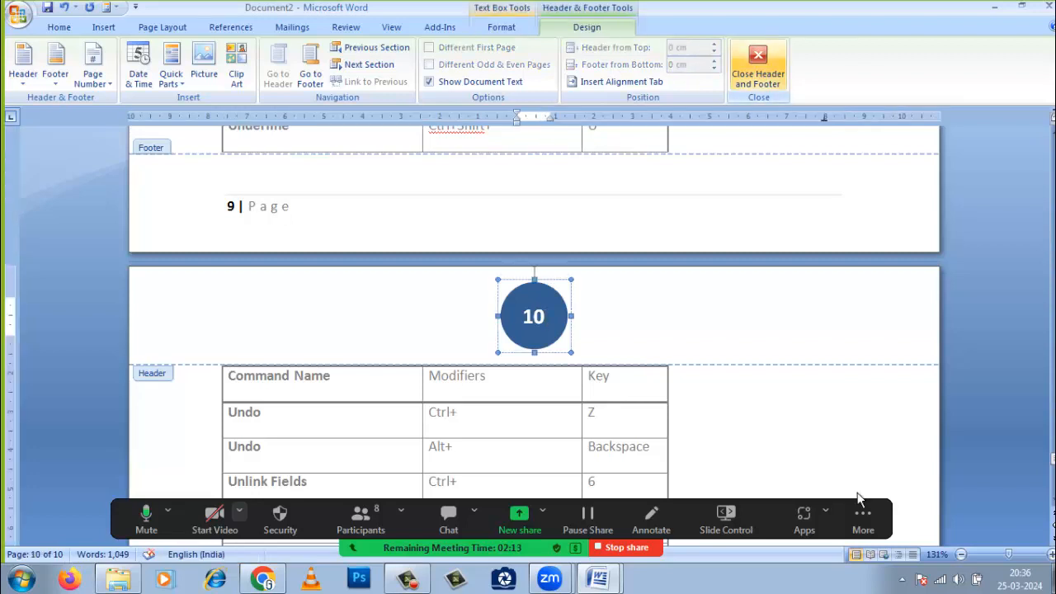
click(758, 67)
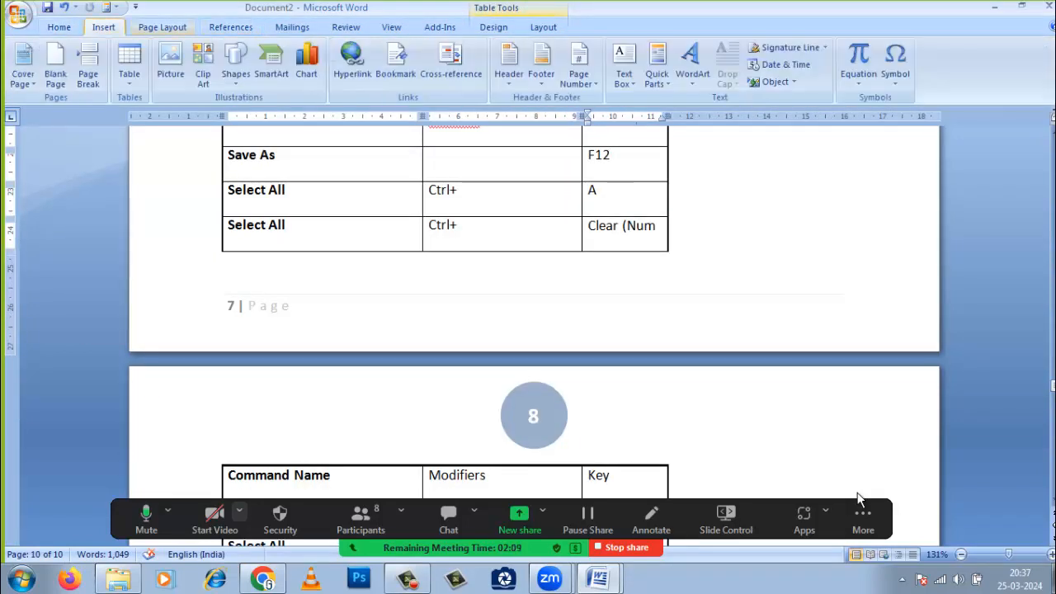
Insert page numbers in the page margin using the Vertical, Right style
click(579, 76)
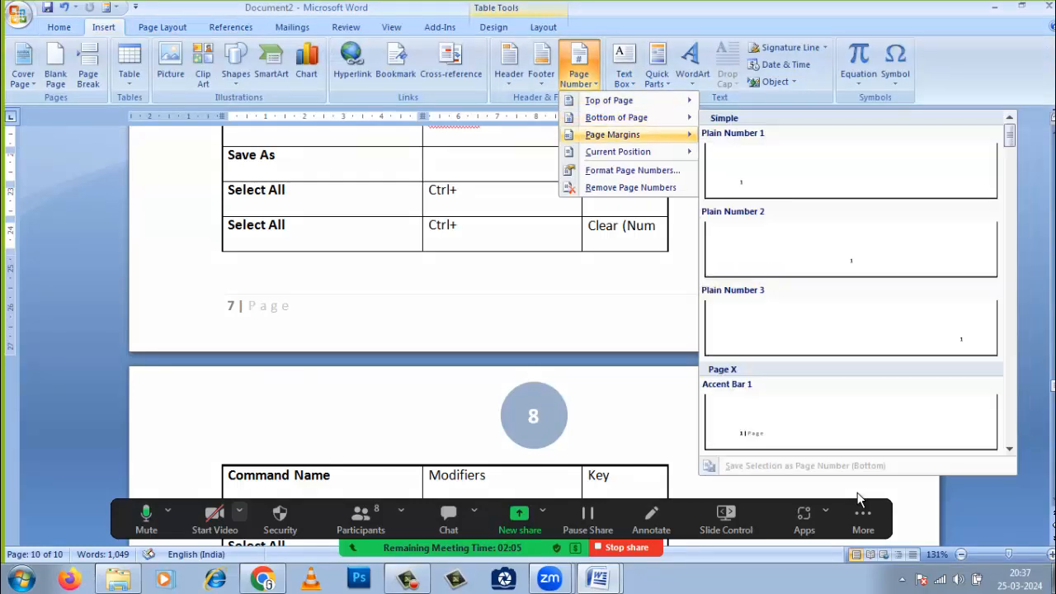
mouse_move(612, 134)
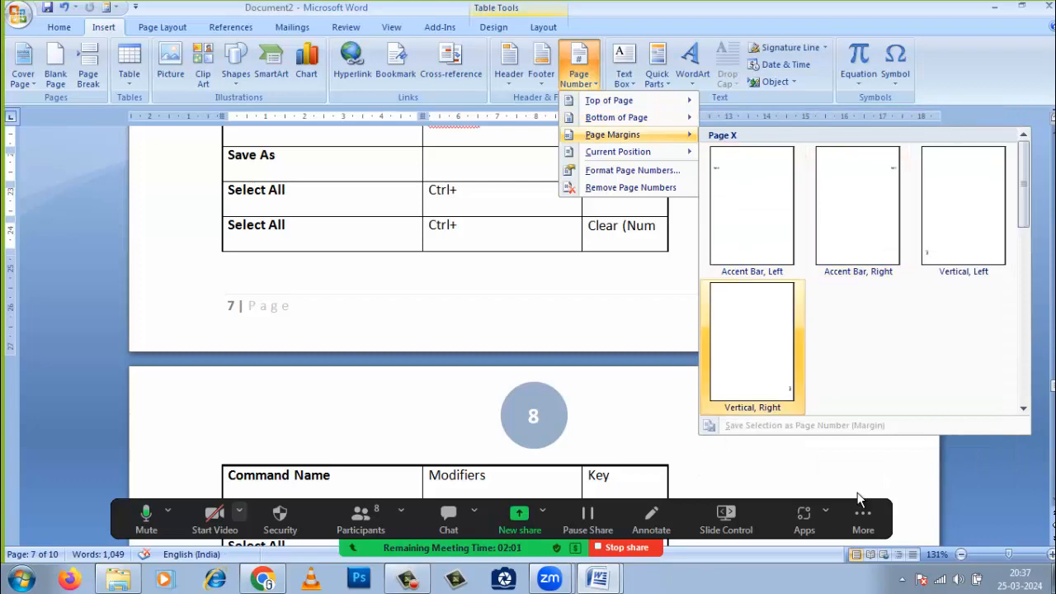
click(752, 342)
scroll(528, 313, down, 5)
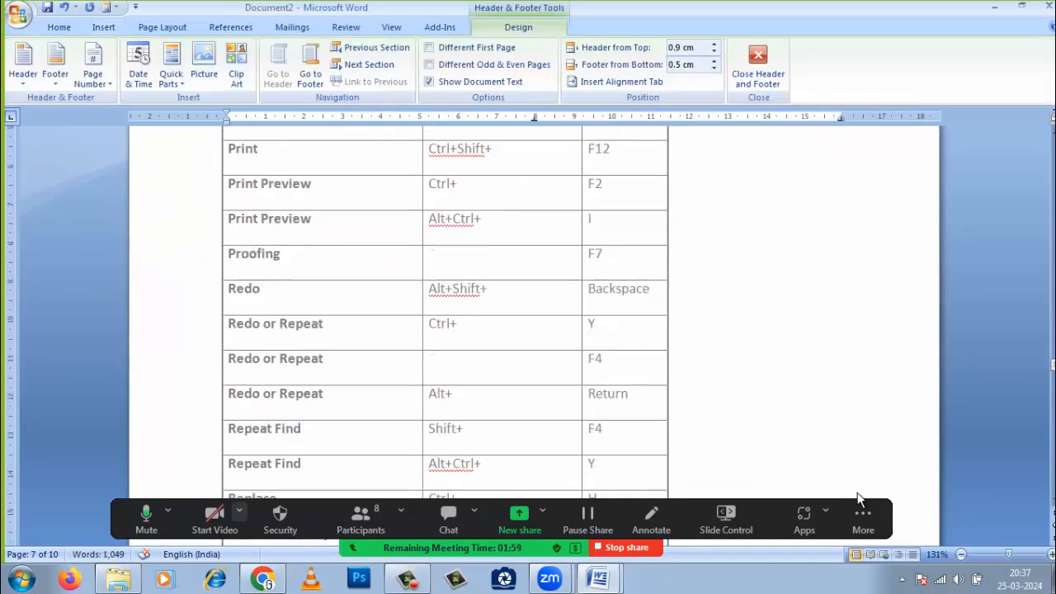
scroll(858, 495, down, 10)
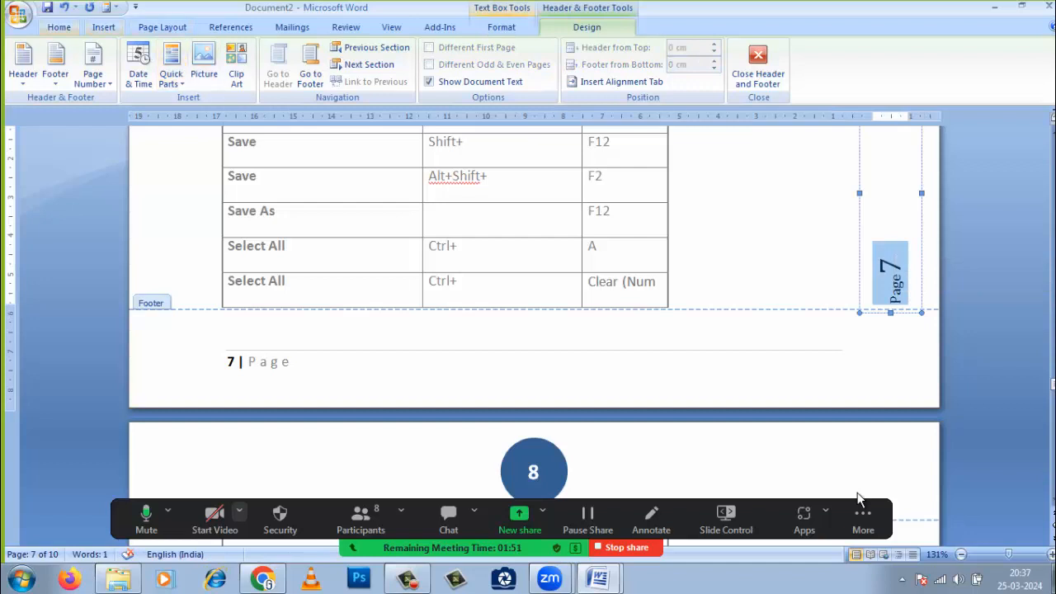
Enlarge the vertical margin page number until the word "Page" is 22 pt, and set its font color to red
key(alt+h)
key(ctrl+shift+period)
key(ctrl+shift+period)
key(ctrl+shift+period)
key(ctrl+shift+period)
key(ctrl+shift+period)
key(ctrl+shift+period)
key(ctrl+shift+period)
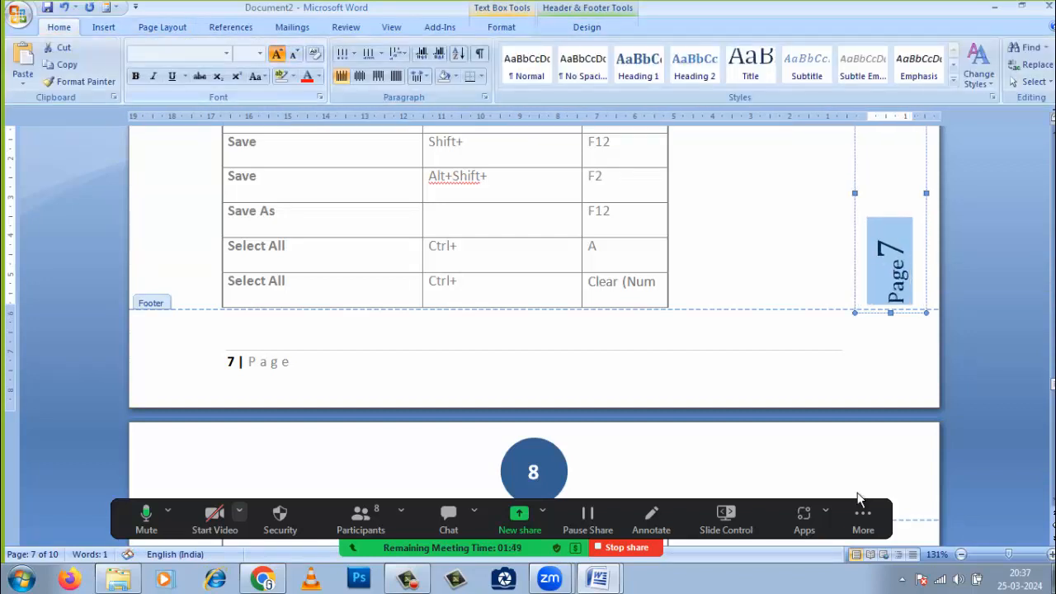
click(295, 54)
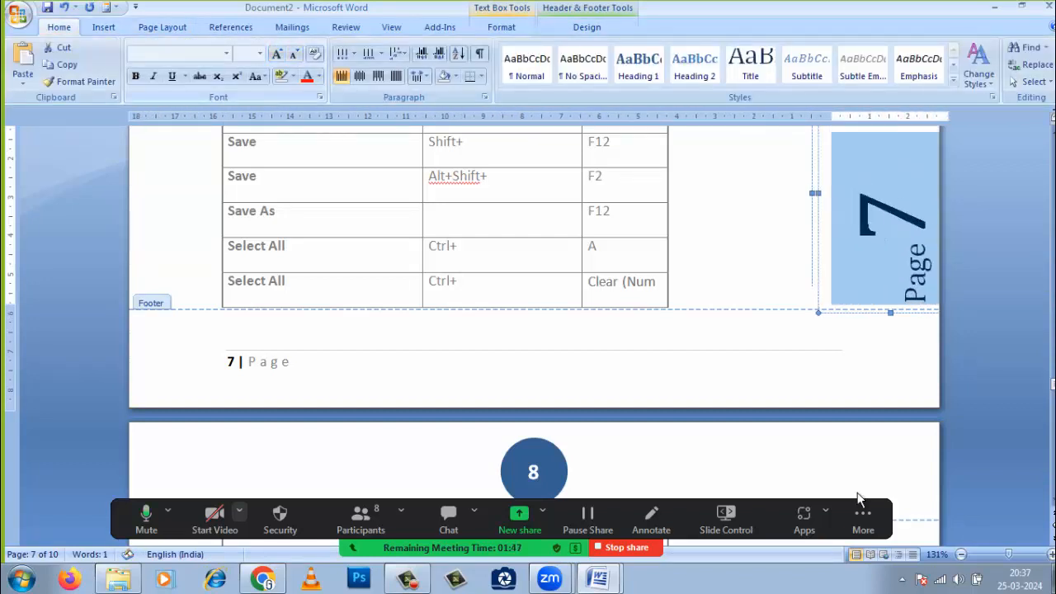
click(307, 76)
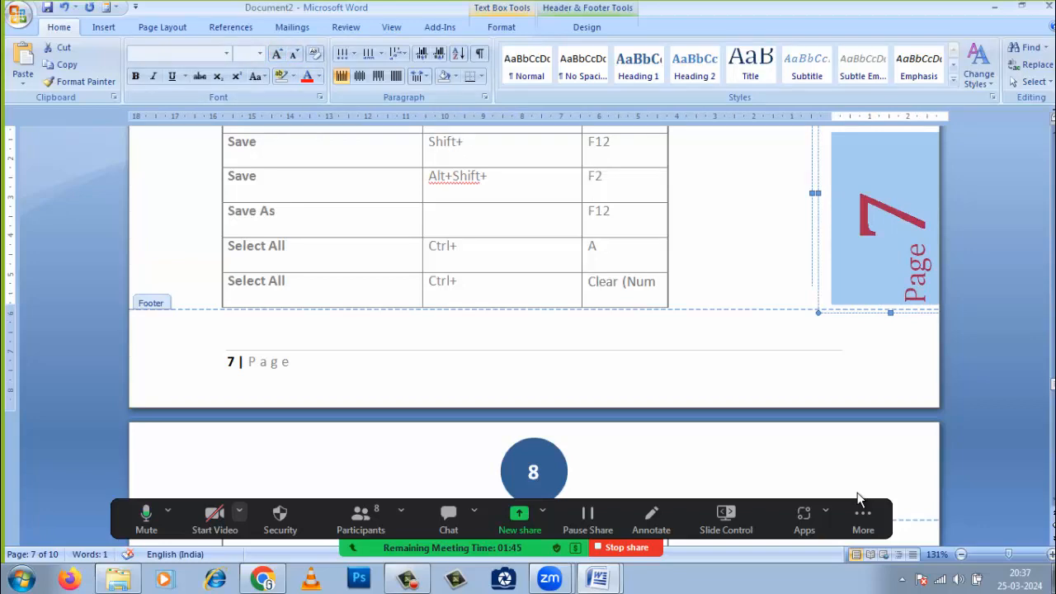
click(909, 271)
Insert the built-in Alphabet header and open its document title for editing
scroll(858, 499, down, 10)
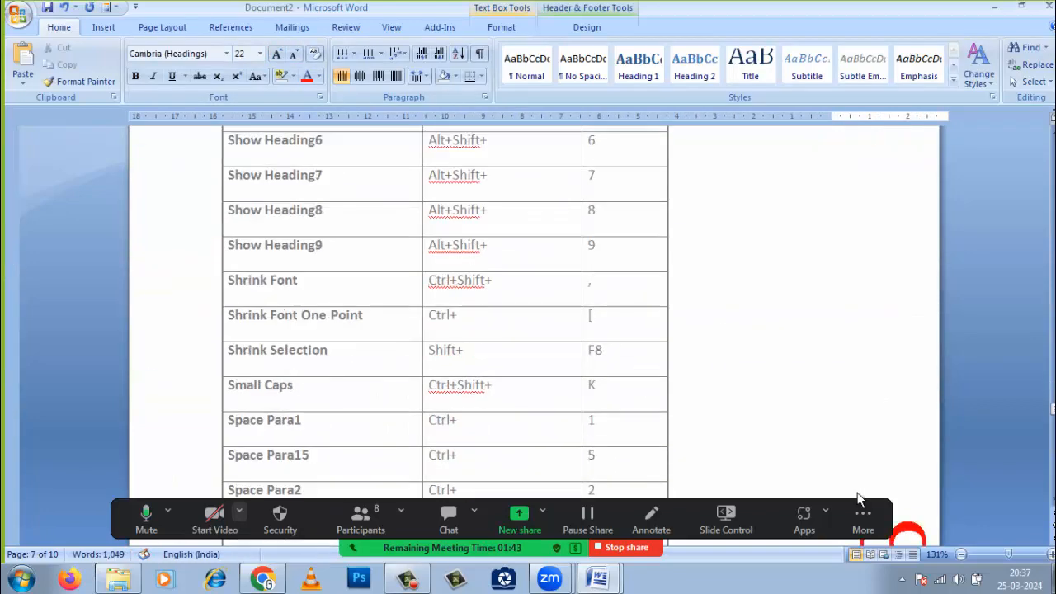
scroll(858, 499, down, 15)
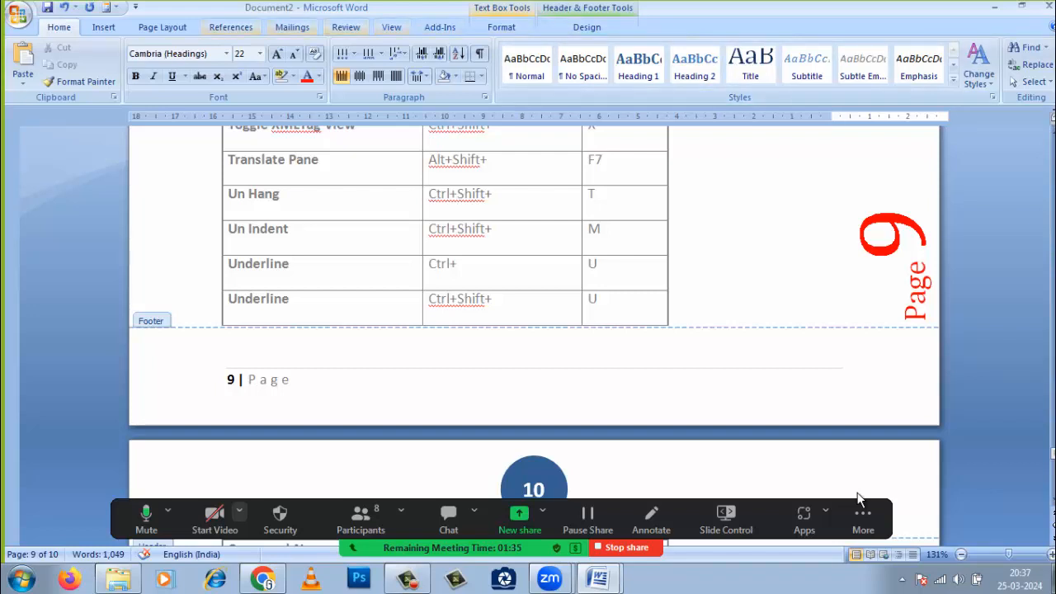
click(103, 27)
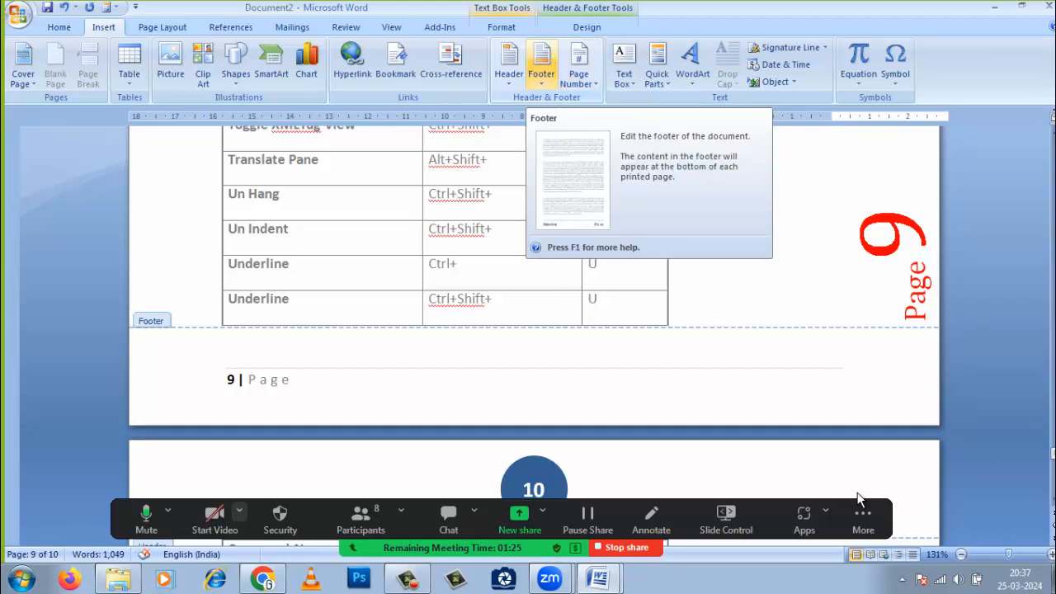
click(509, 65)
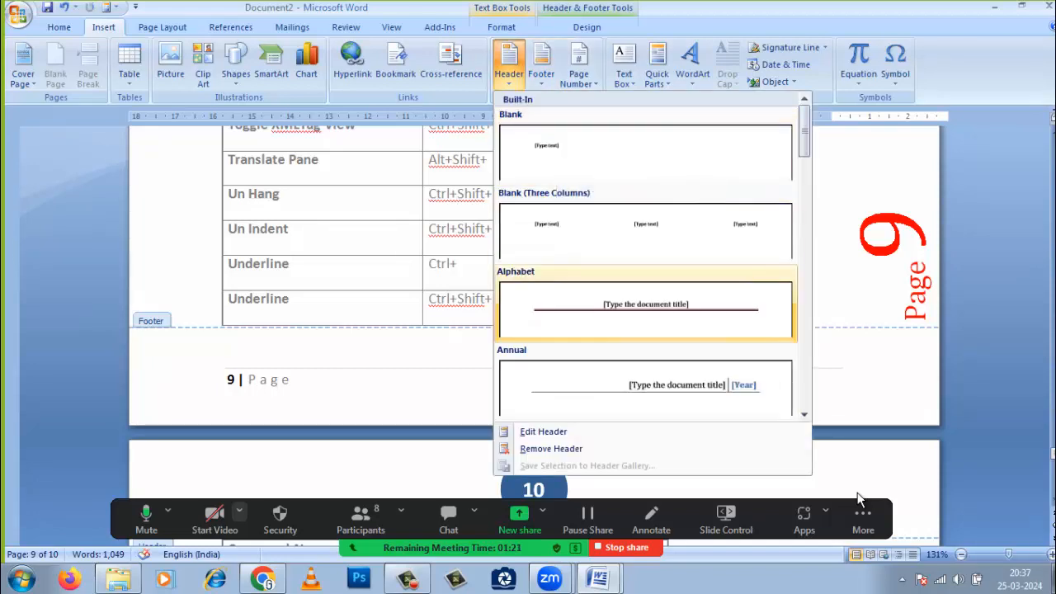
click(675, 312)
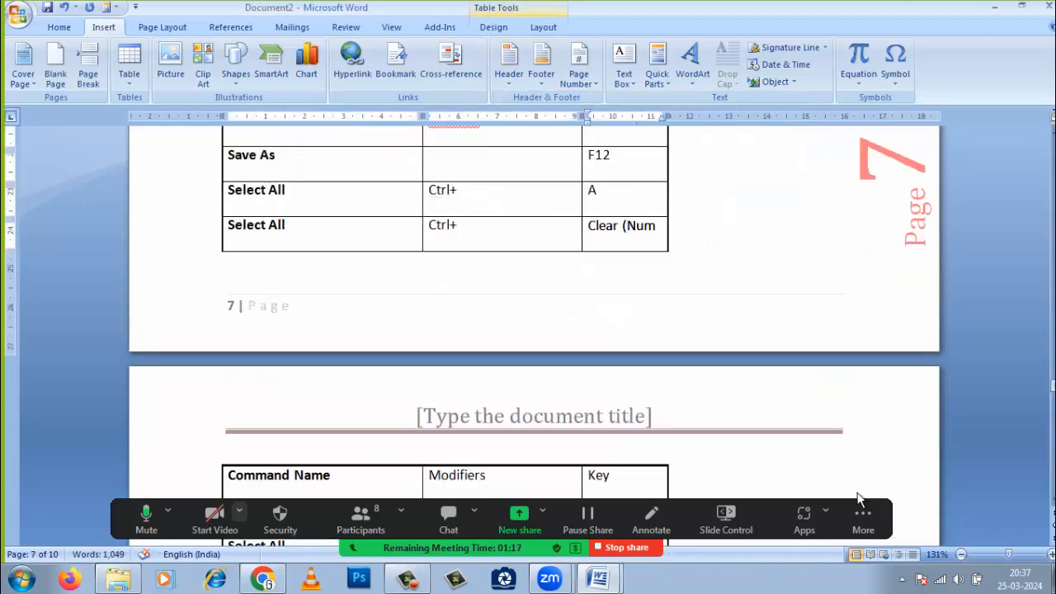
scroll(857, 493, down, 8)
scroll(857, 493, up, 5)
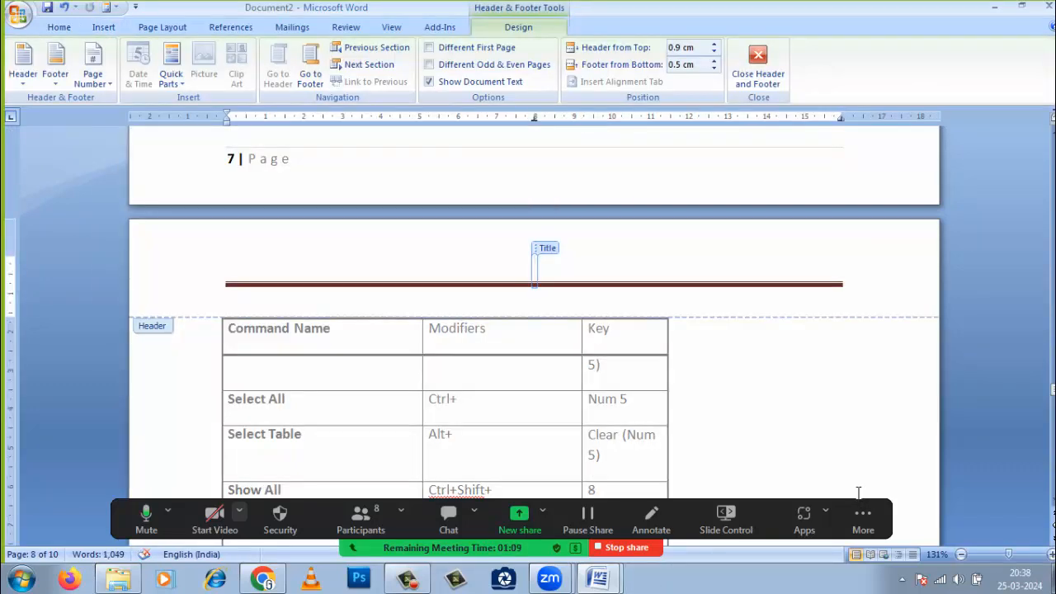
Enter "Computer class" as the header's document title and close header and footer editing
text(Computer)
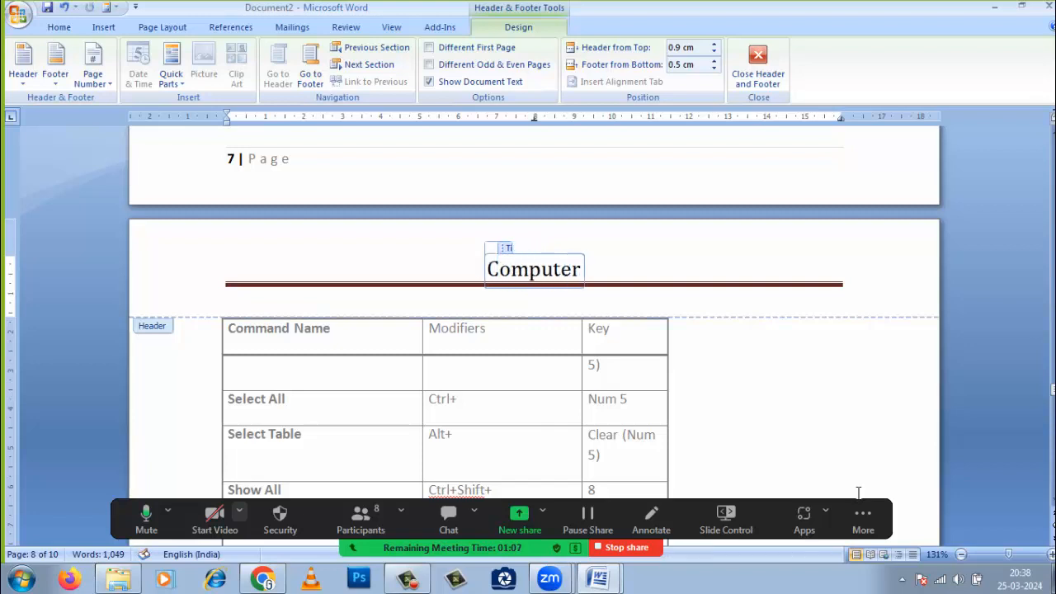
text( class)
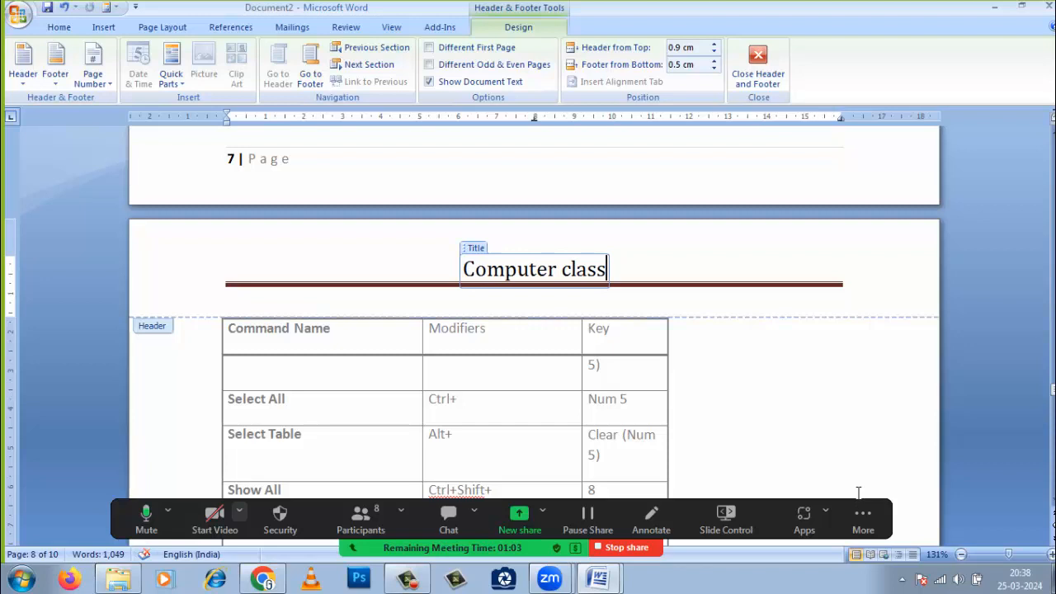
key(Home)
key(End)
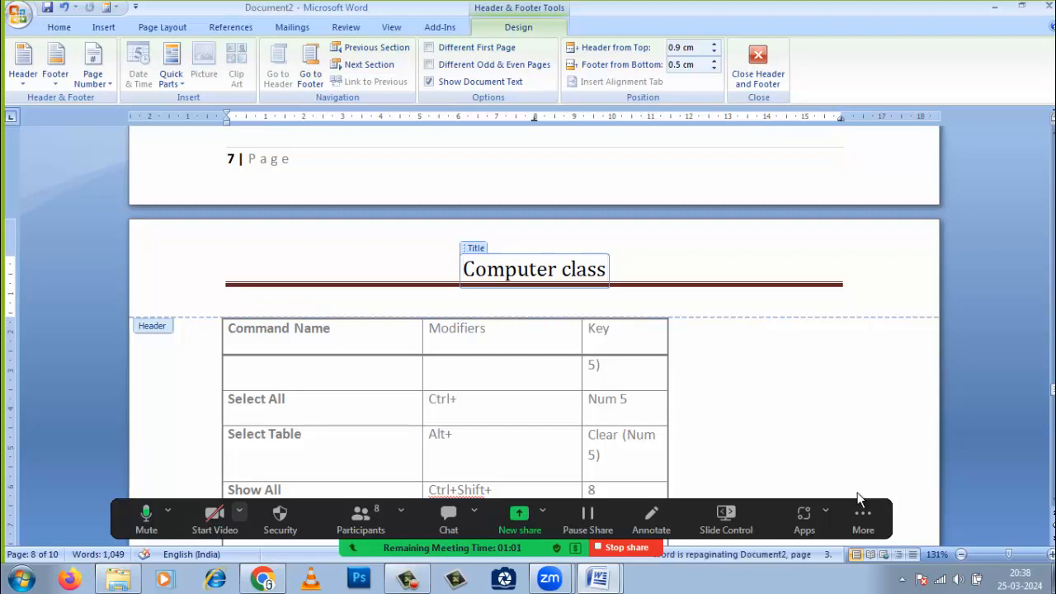
key(Home)
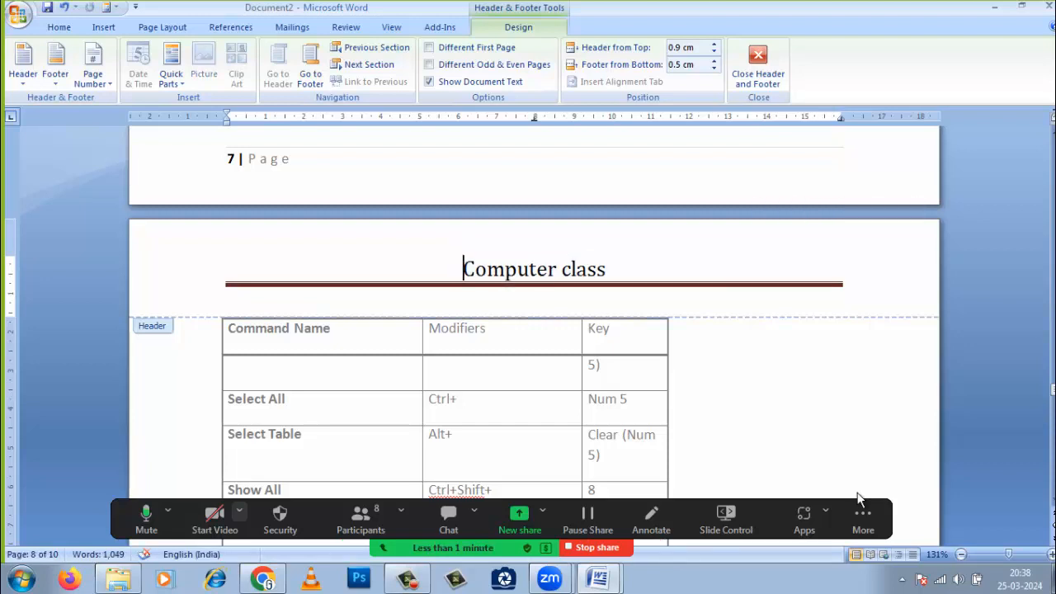
scroll(858, 492, down, 15)
scroll(858, 497, down, 12)
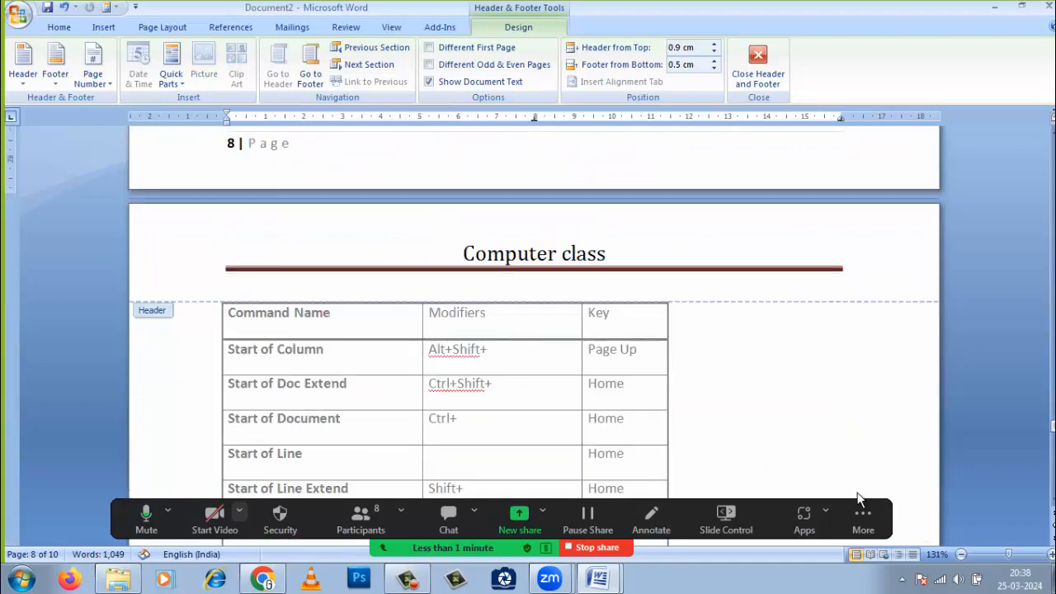
scroll(858, 497, down, 15)
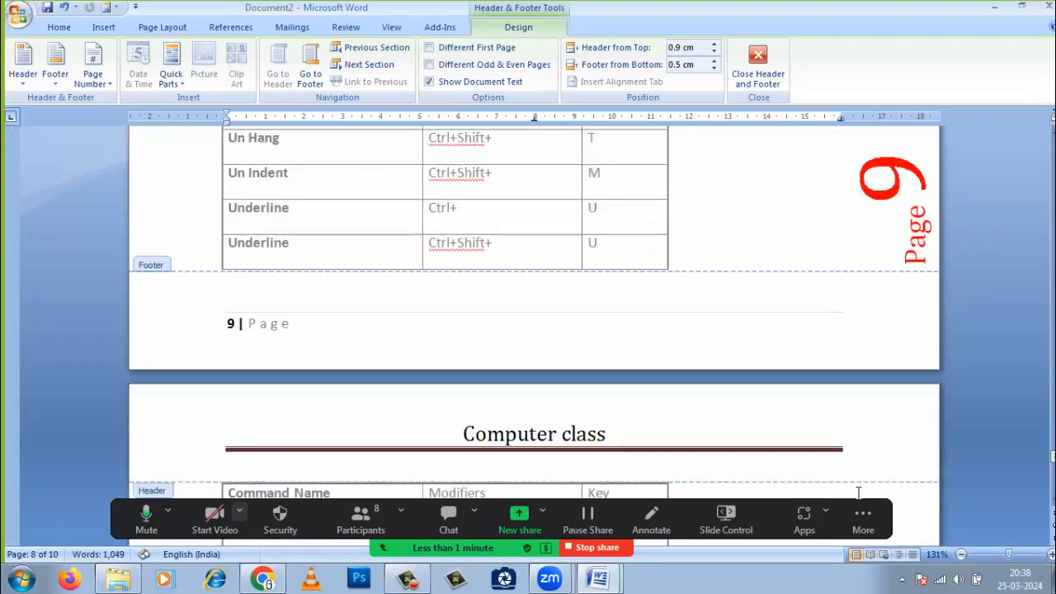
scroll(858, 498, down, 5)
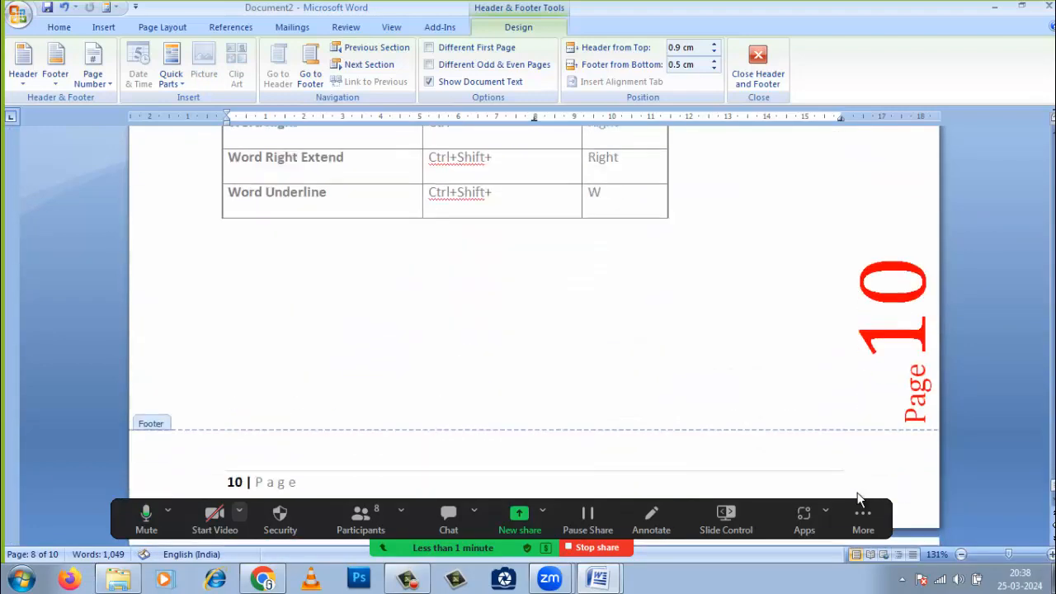
scroll(858, 498, up, 7)
scroll(858, 497, up, 10)
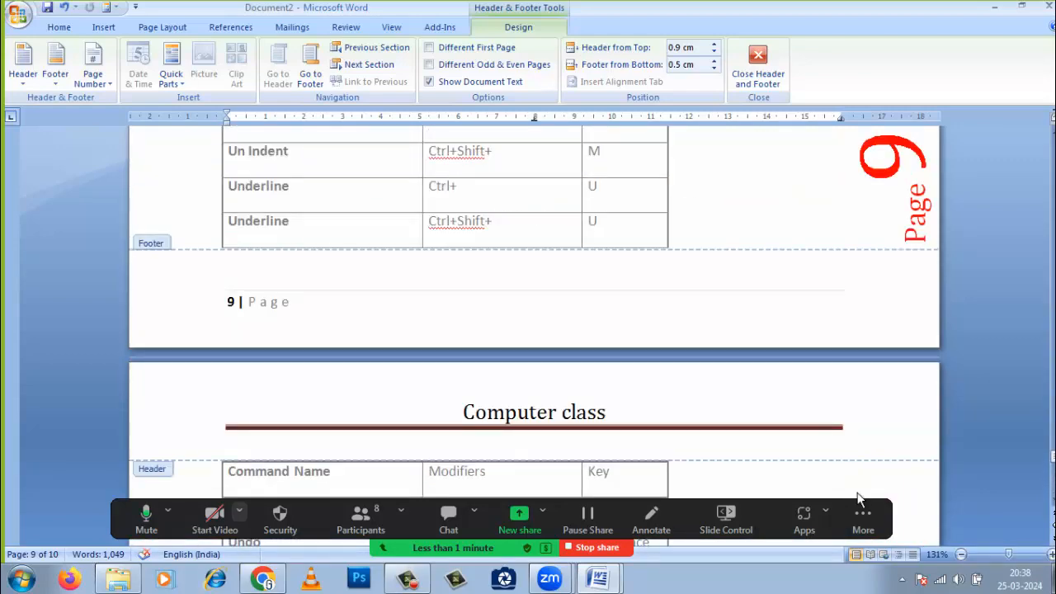
click(758, 66)
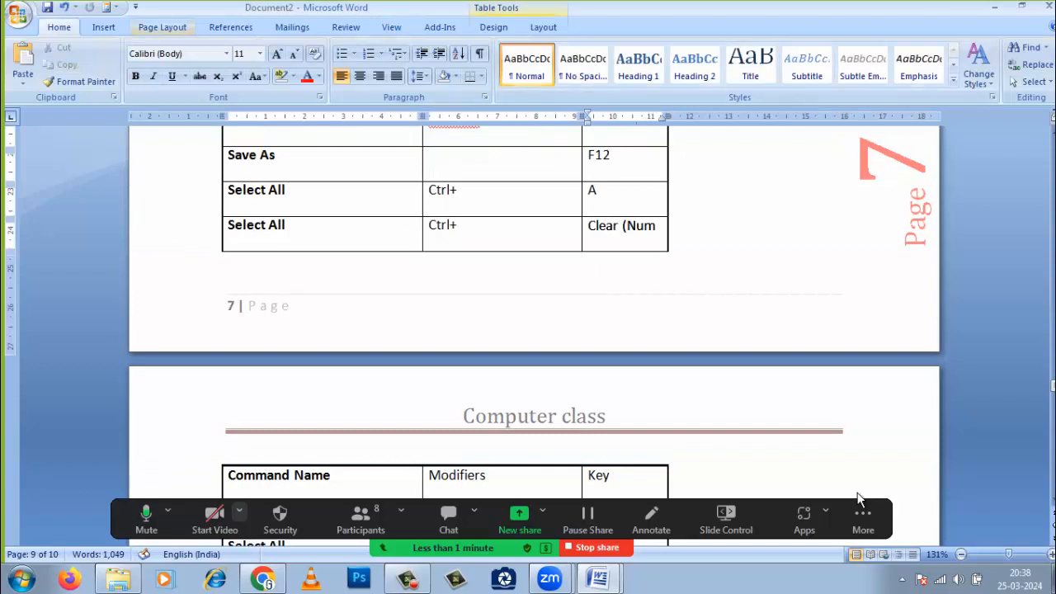
Insert the built-in Alphabet footer into the document
click(103, 27)
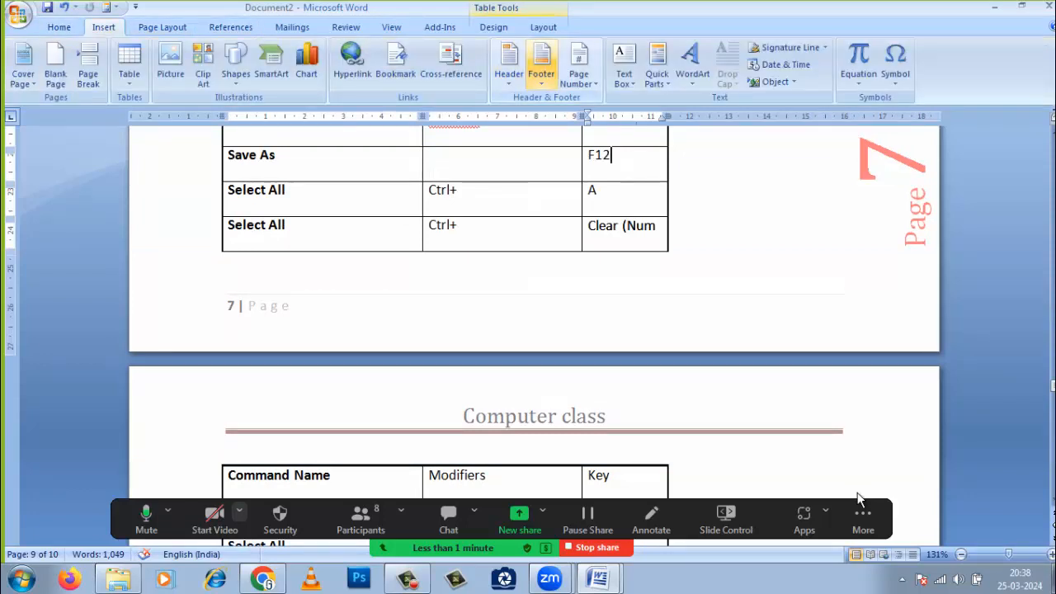
click(542, 68)
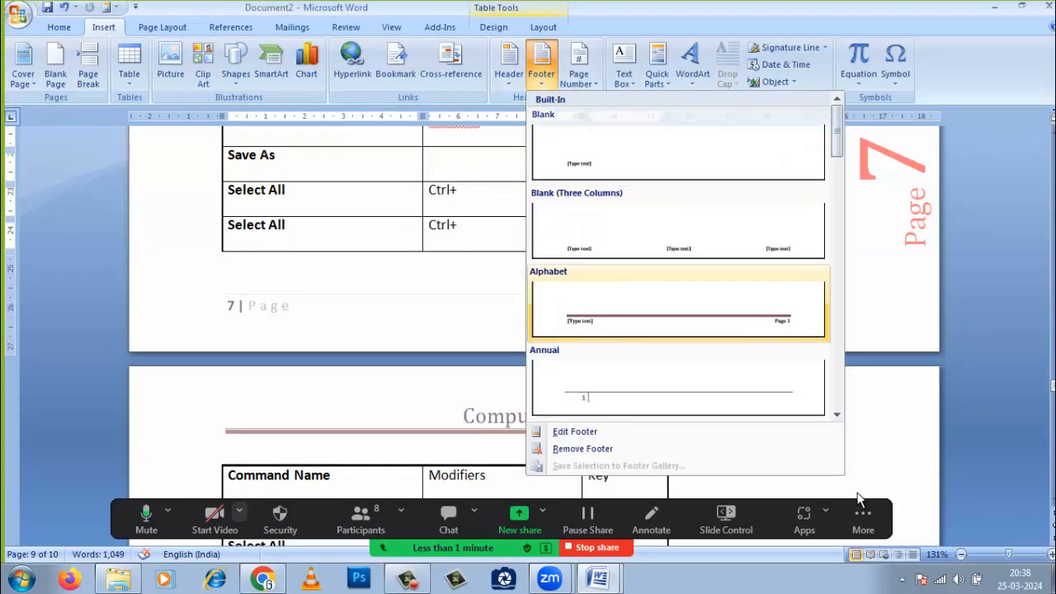
click(677, 309)
scroll(858, 495, down, 3)
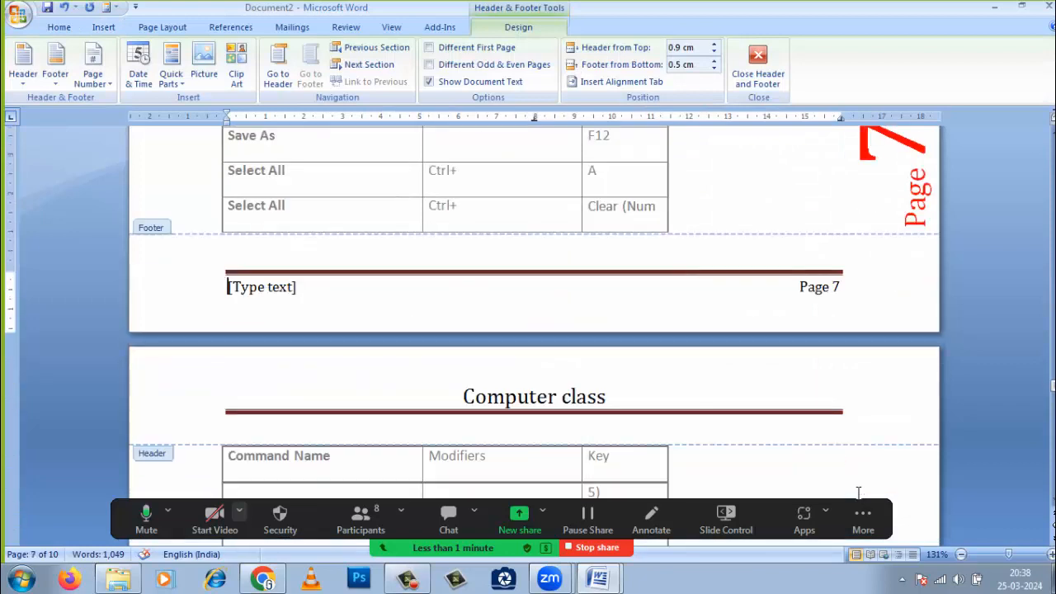
Replace the placeholder text in the footer with "Class 09" and check it on the following pages
text(Class)
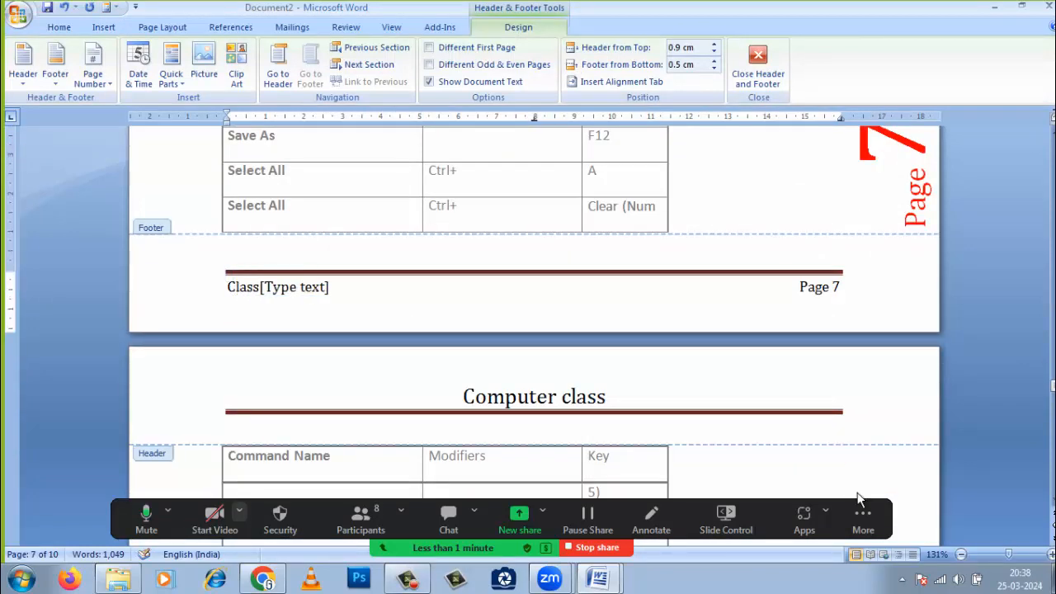
text( 09)
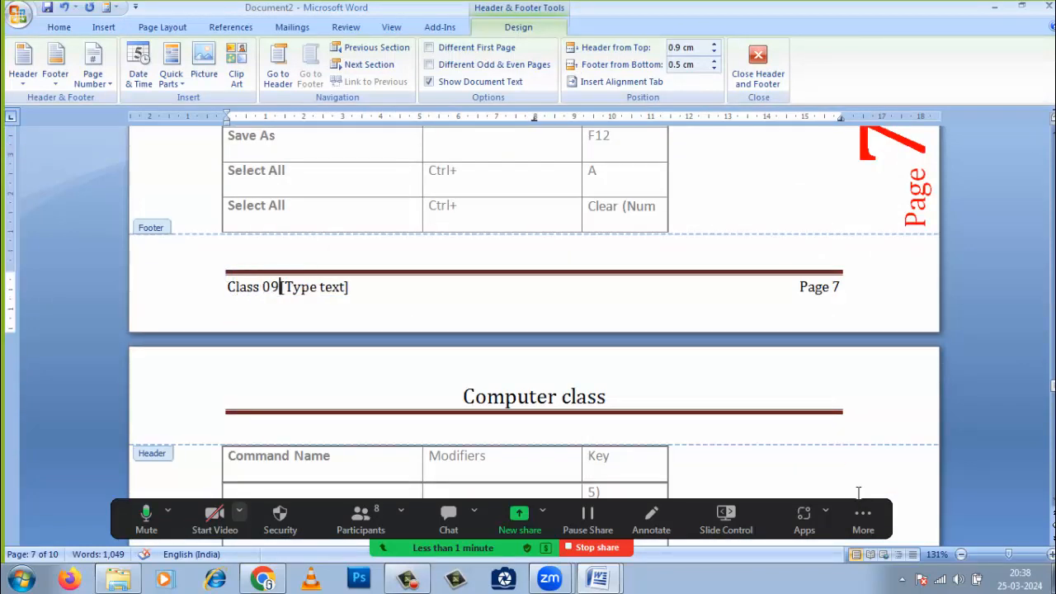
key(BackSpace)
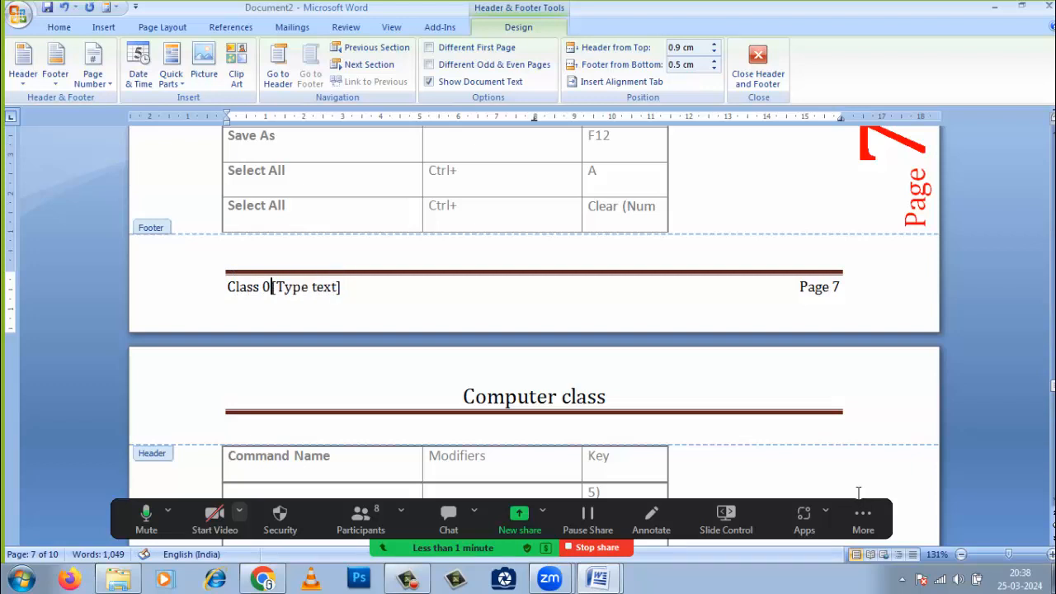
key(Right)
key(Delete)
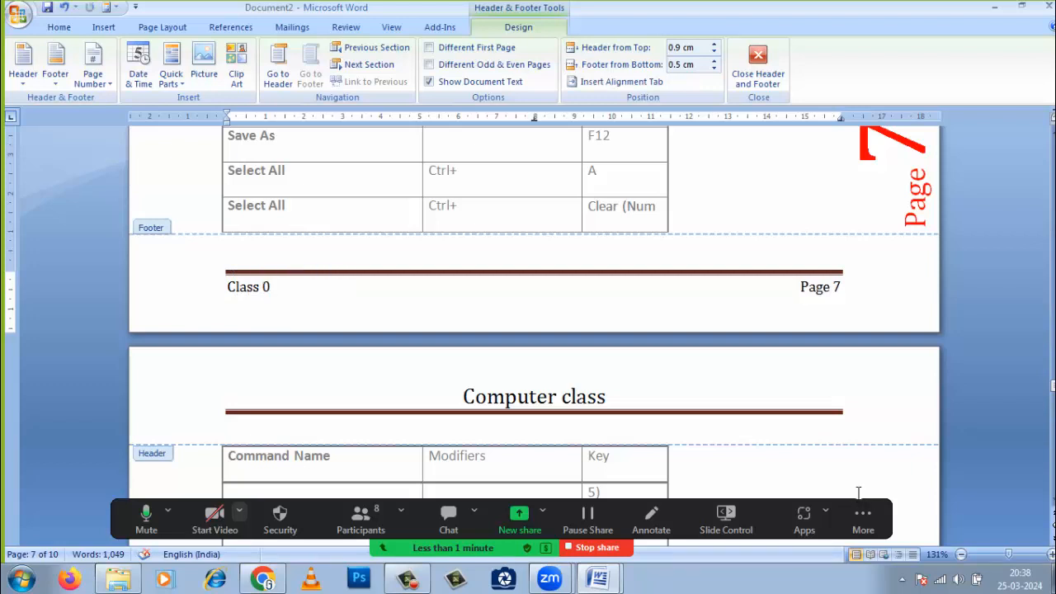
text(9)
key(Down)
scroll(857, 492, down, 10)
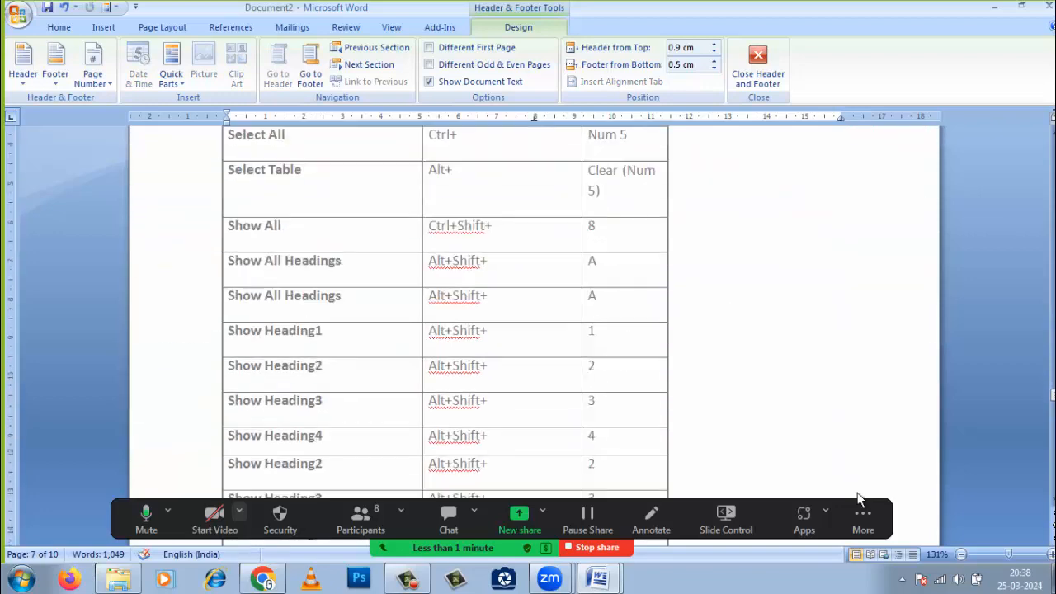
scroll(858, 495, down, 10)
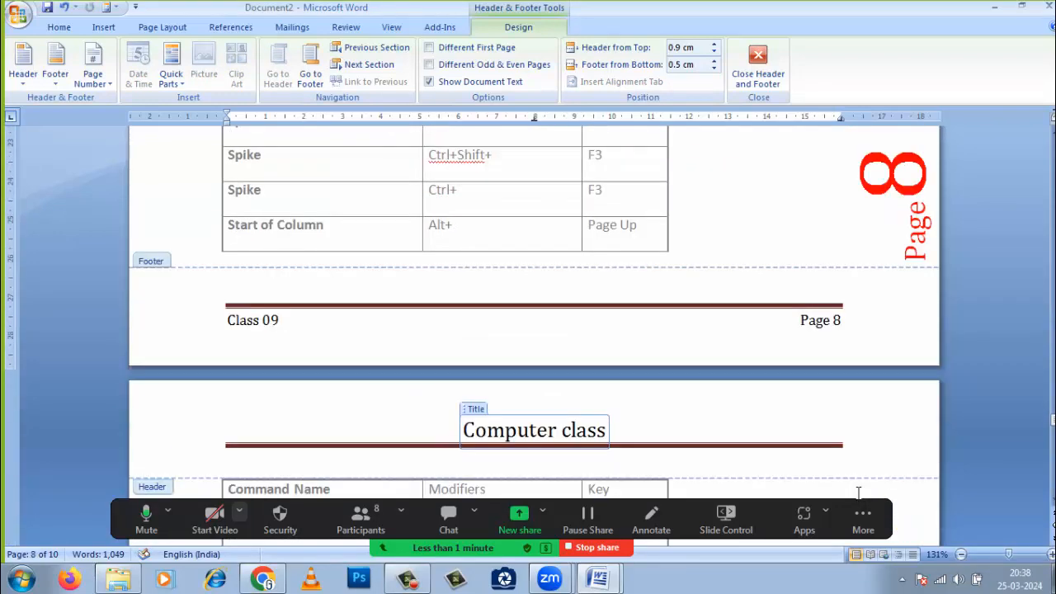
scroll(858, 494, down, 12)
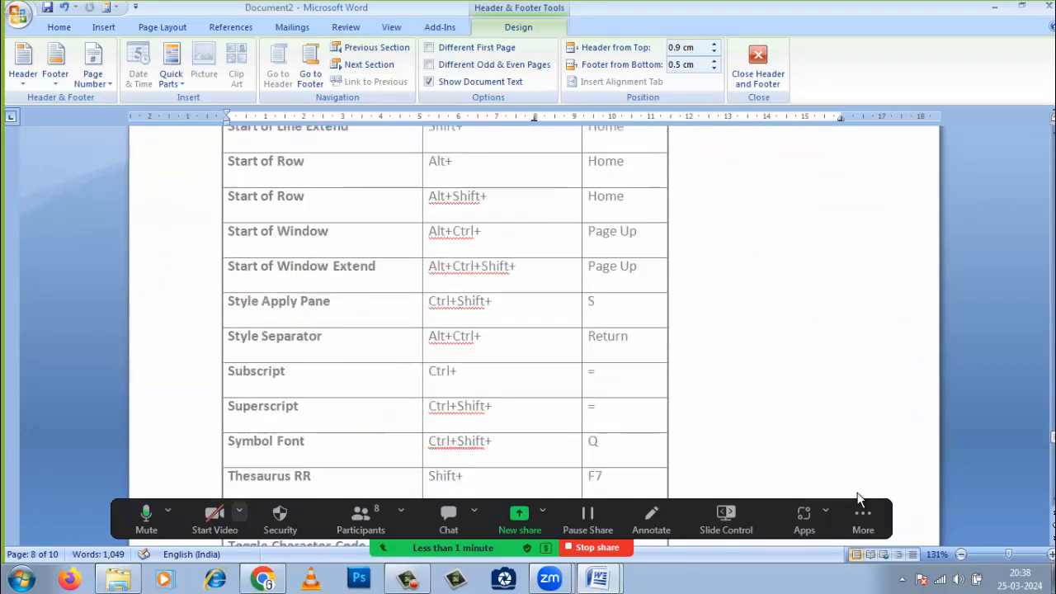
scroll(858, 495, down, 8)
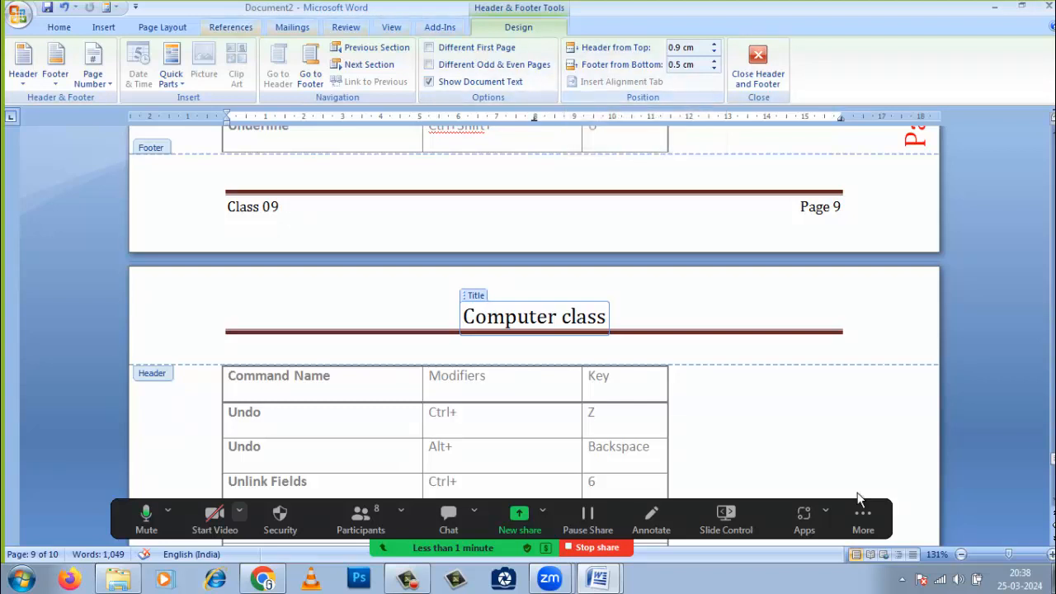
Dismiss the script error dialog and create a new blank document
click(103, 27)
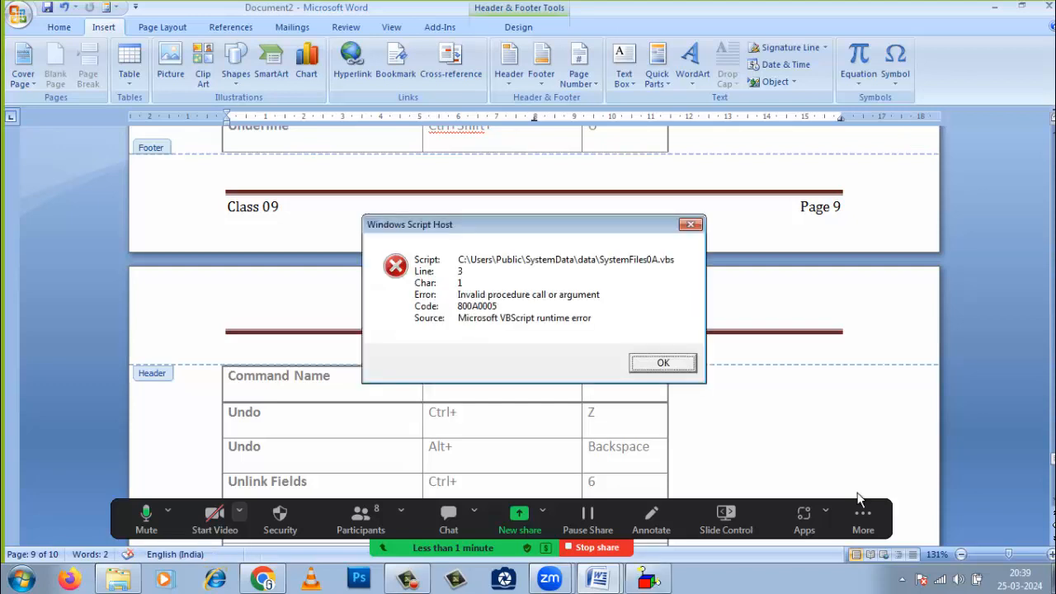
key(Return)
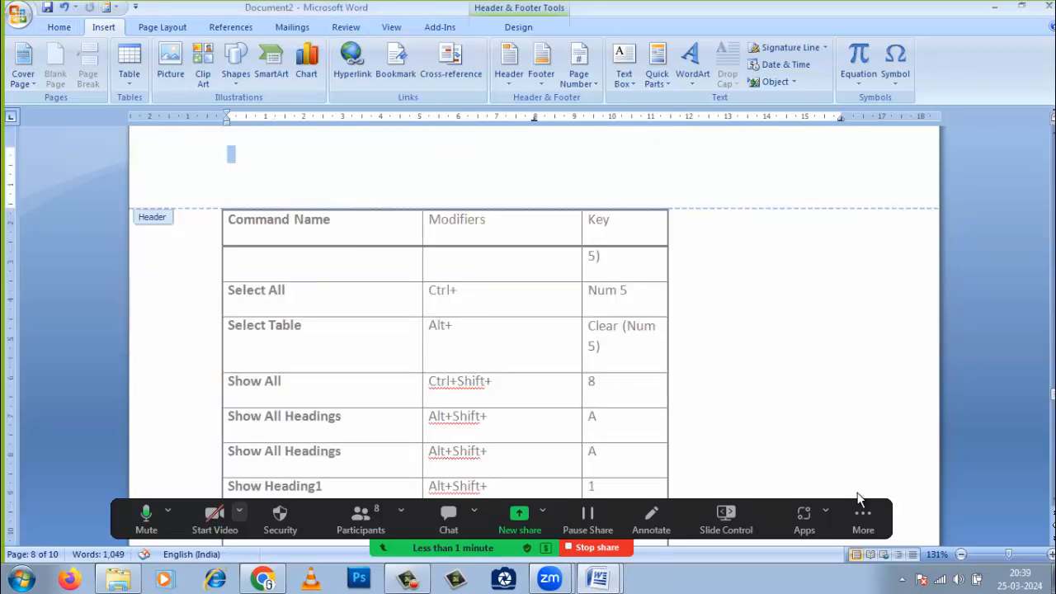
key(alt+f)
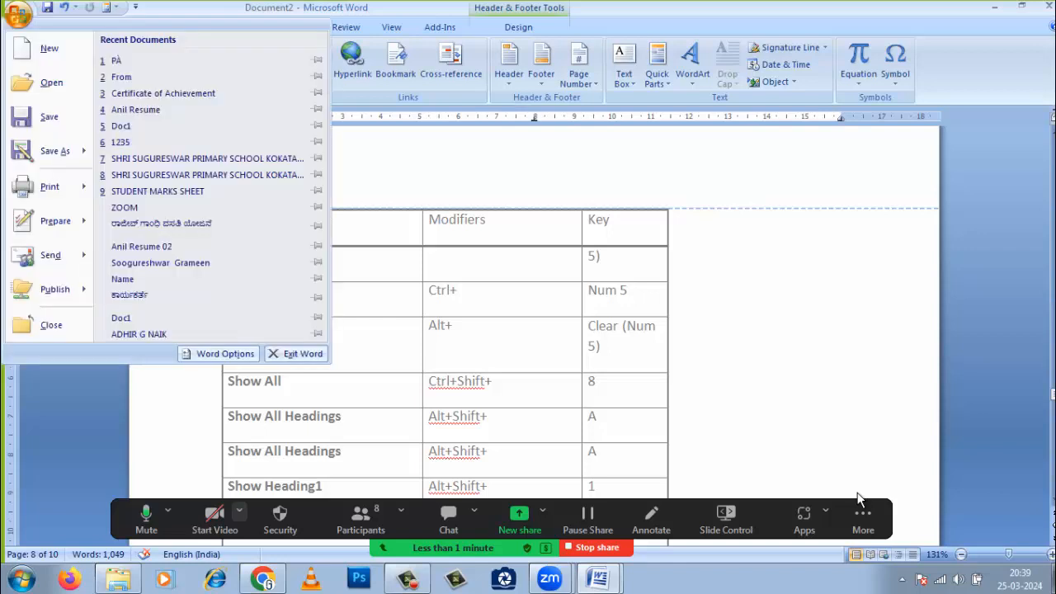
key(Escape)
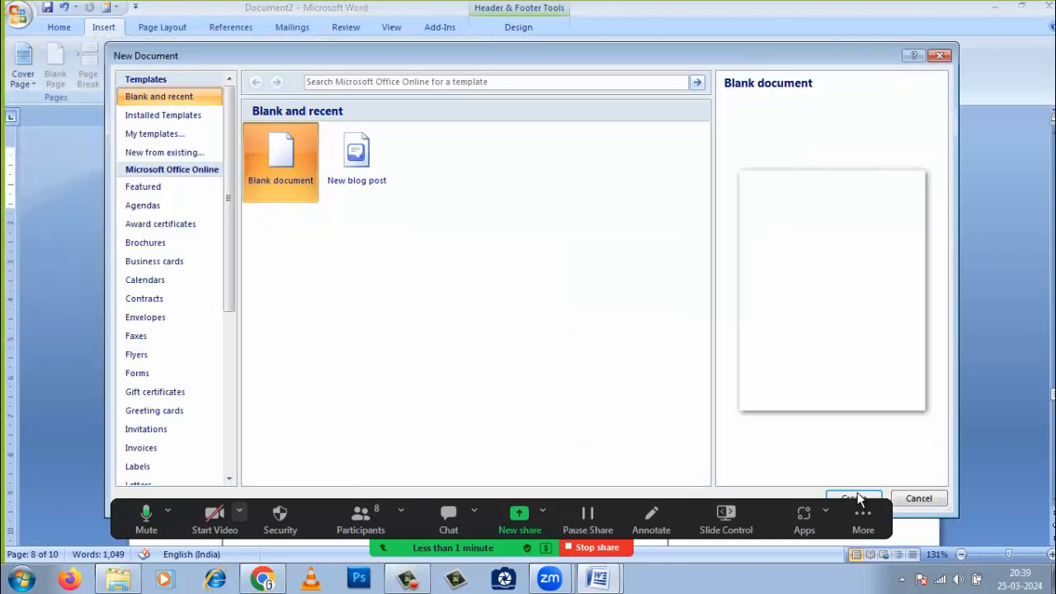
click(855, 497)
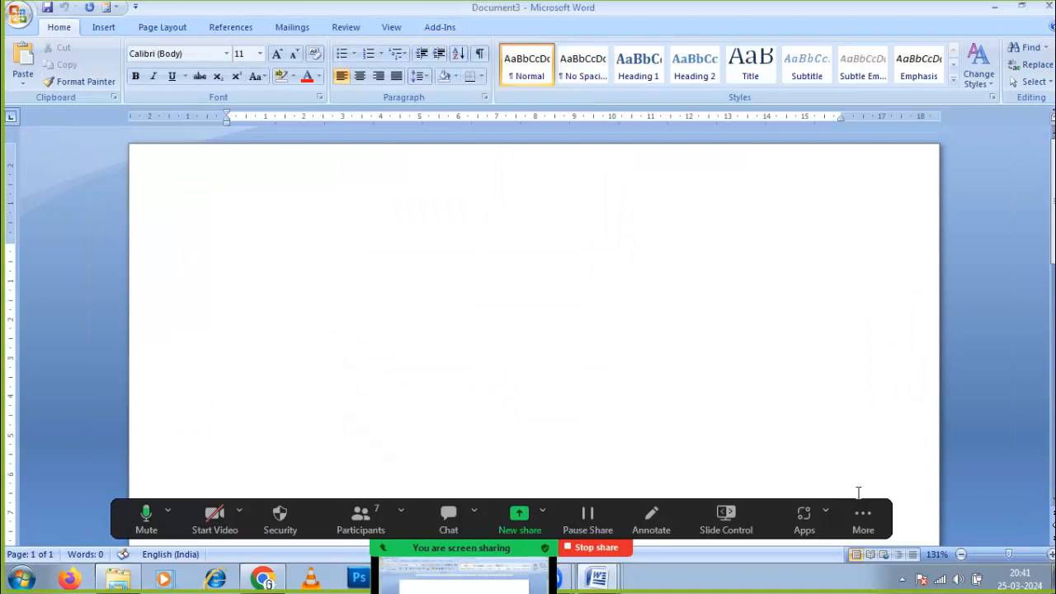
Generate sample paragraphs in the blank document with the formula =rand()
key(alt+n)
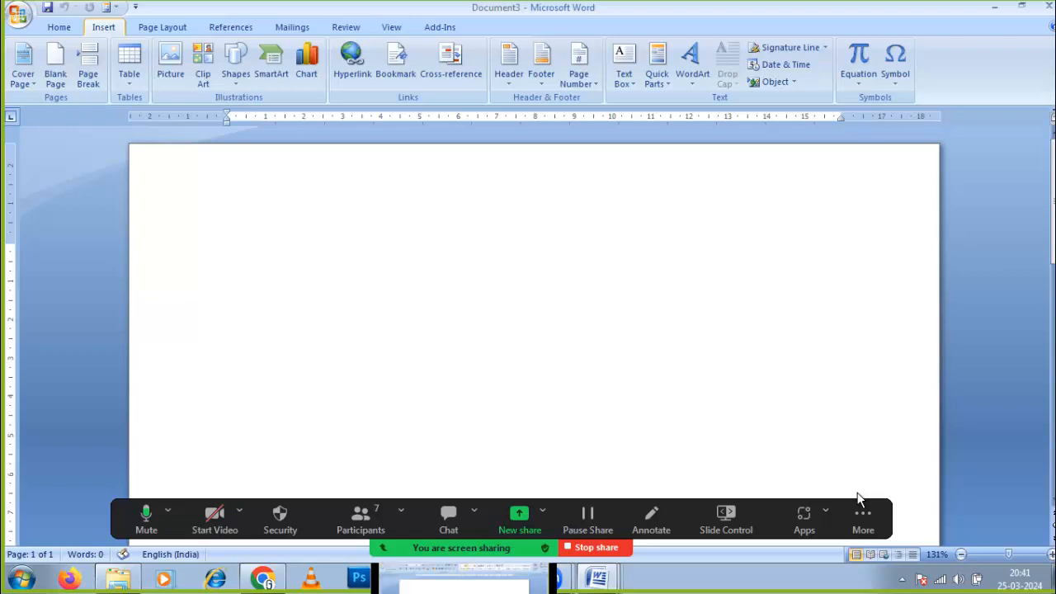
key(alt+p)
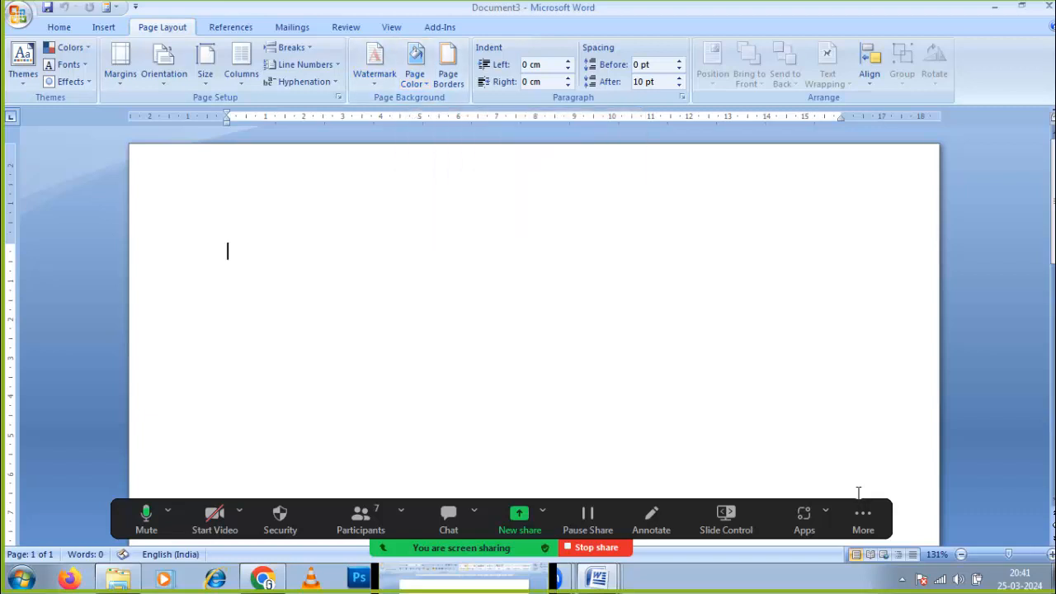
text(=rand())
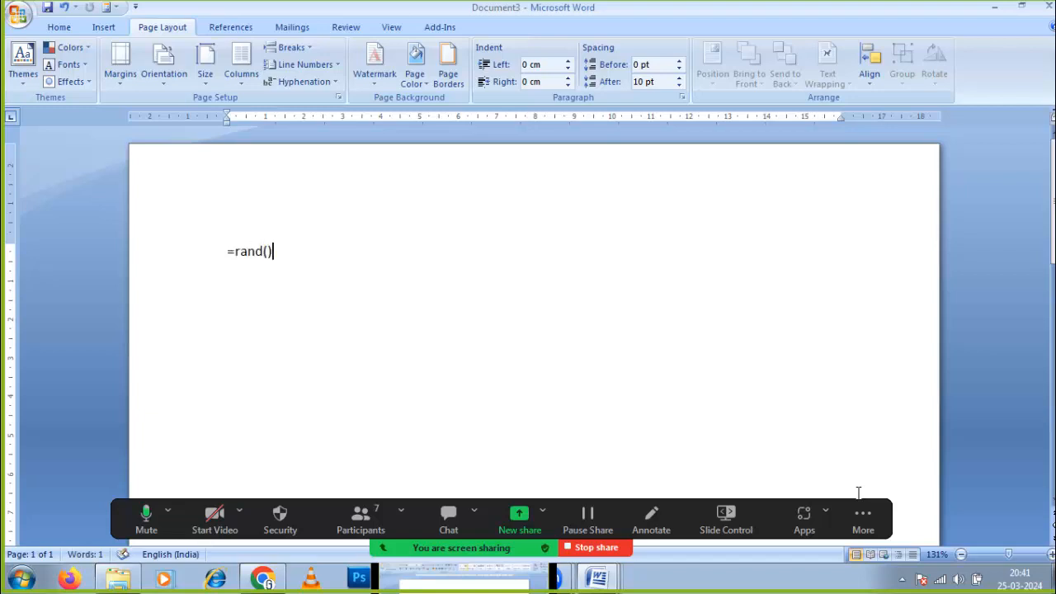
key(Return)
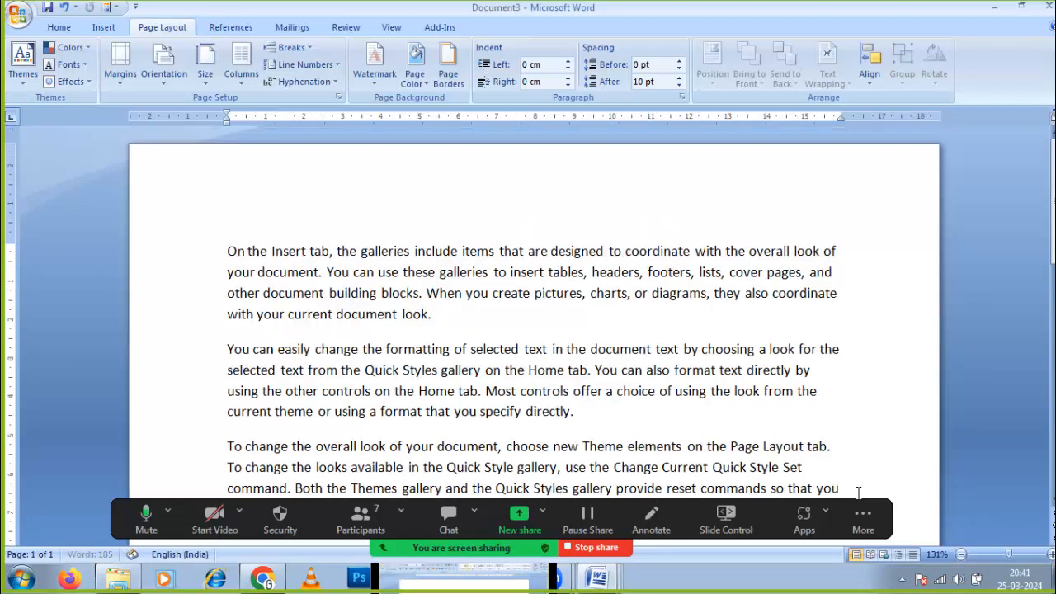
scroll(858, 492, down, 3)
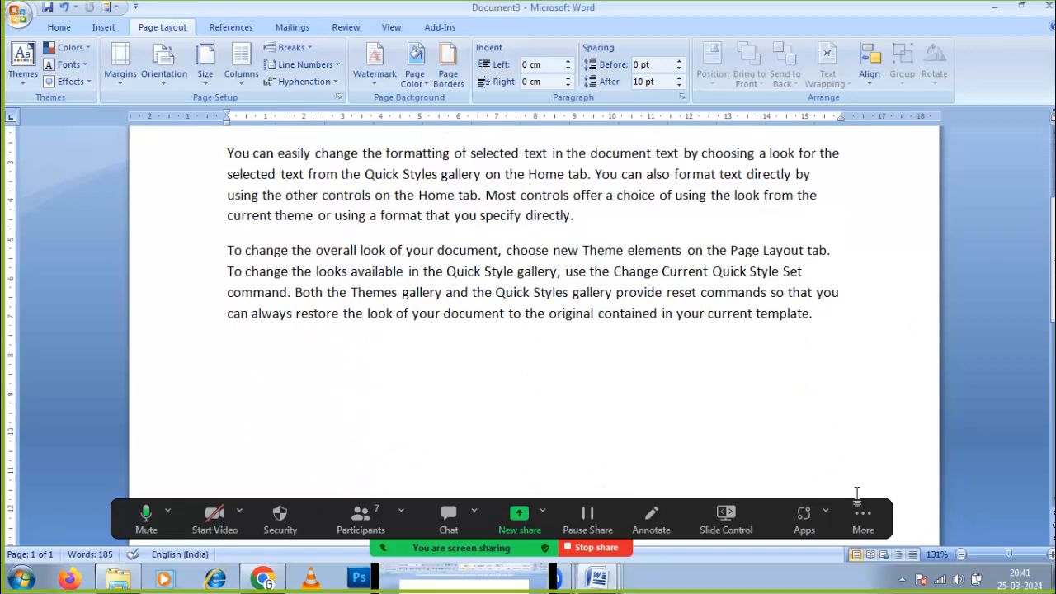
scroll(856, 493, up, 4)
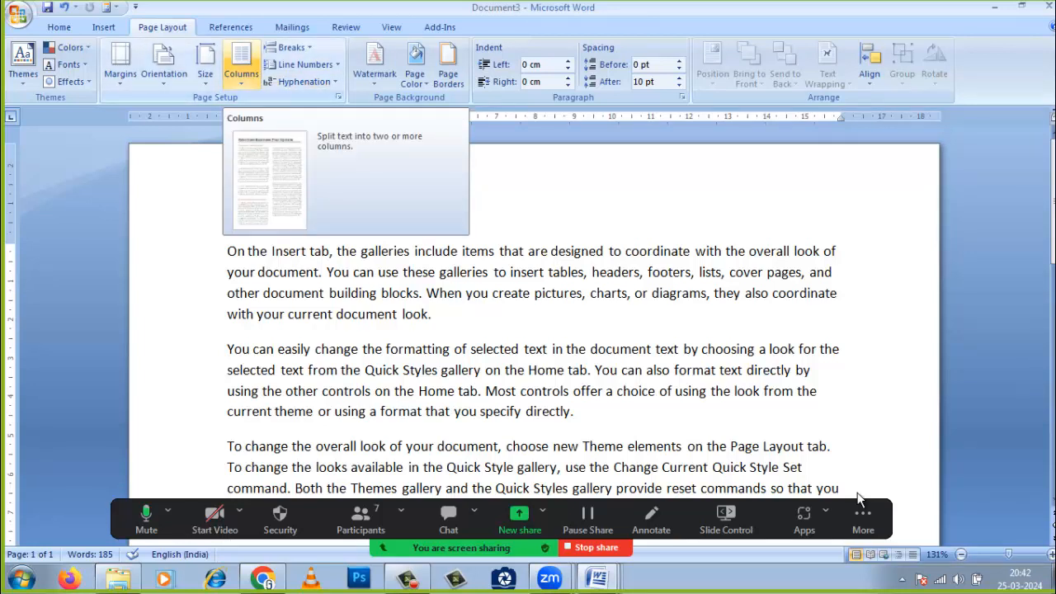
Set the sample text in two columns and review the resulting page layout
click(241, 66)
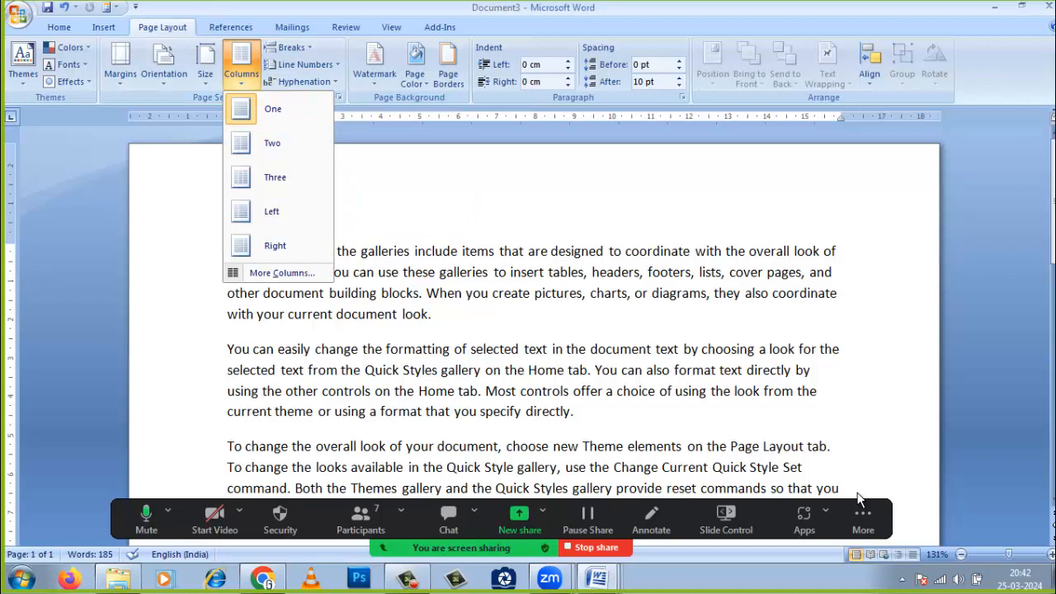
key(Down)
key(Return)
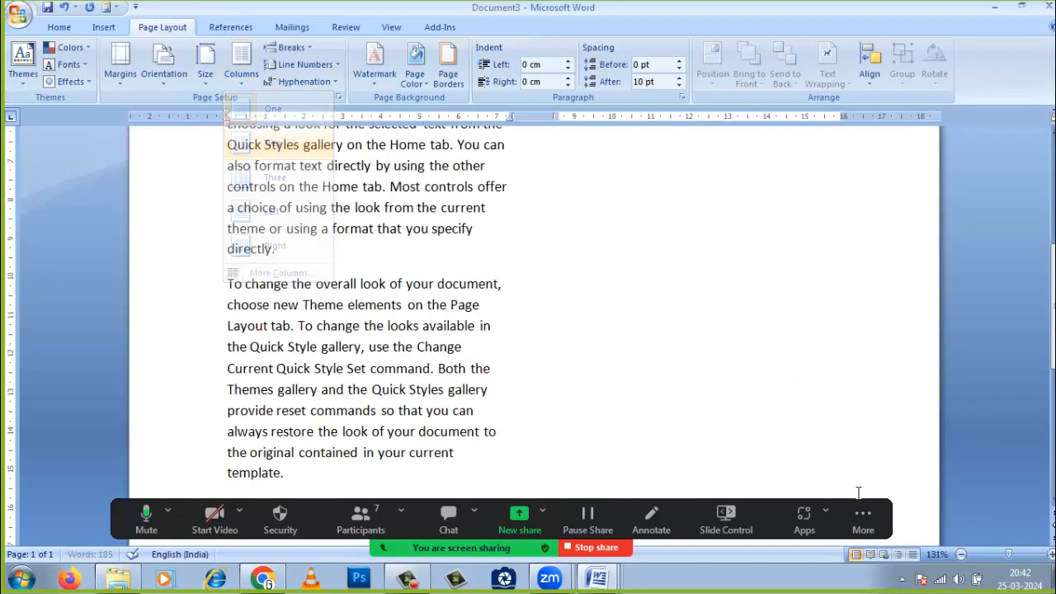
scroll(858, 499, down, 12)
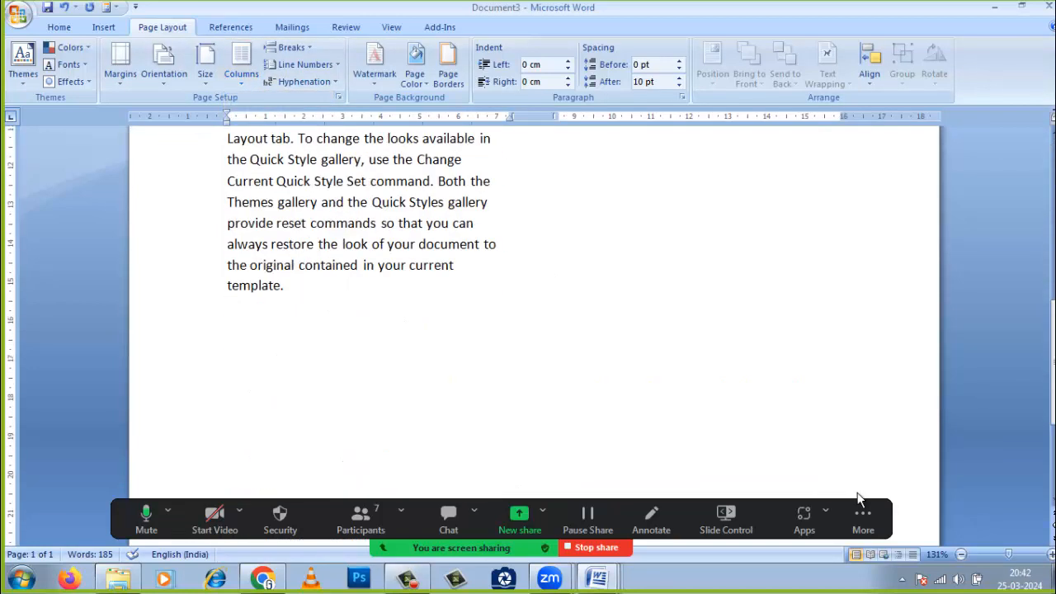
scroll(858, 498, up, 12)
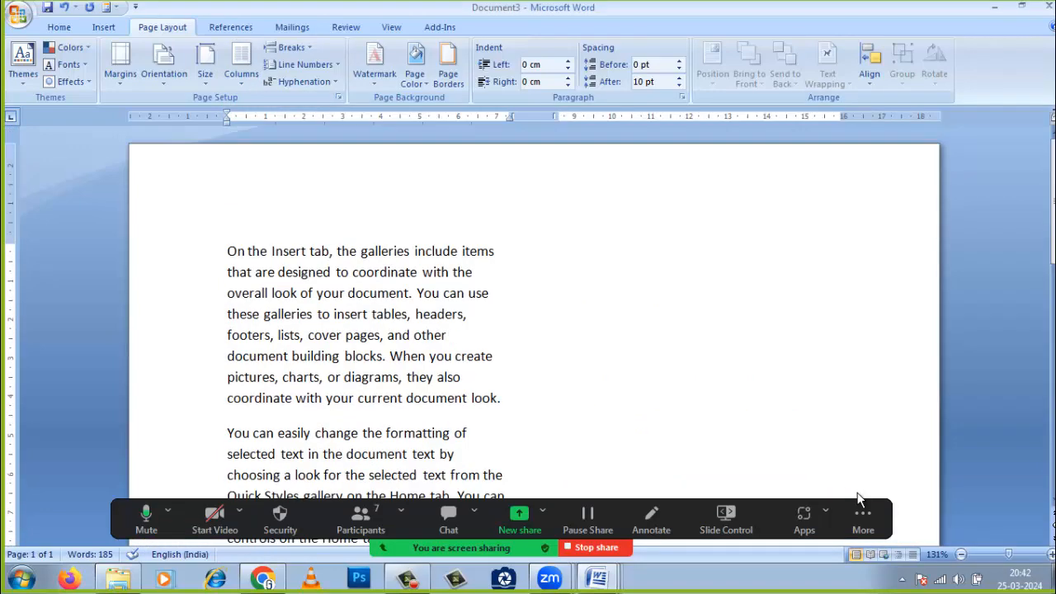
Generate another set of sample paragraphs below the existing text with the formula =Rand()
scroll(858, 498, down, 10)
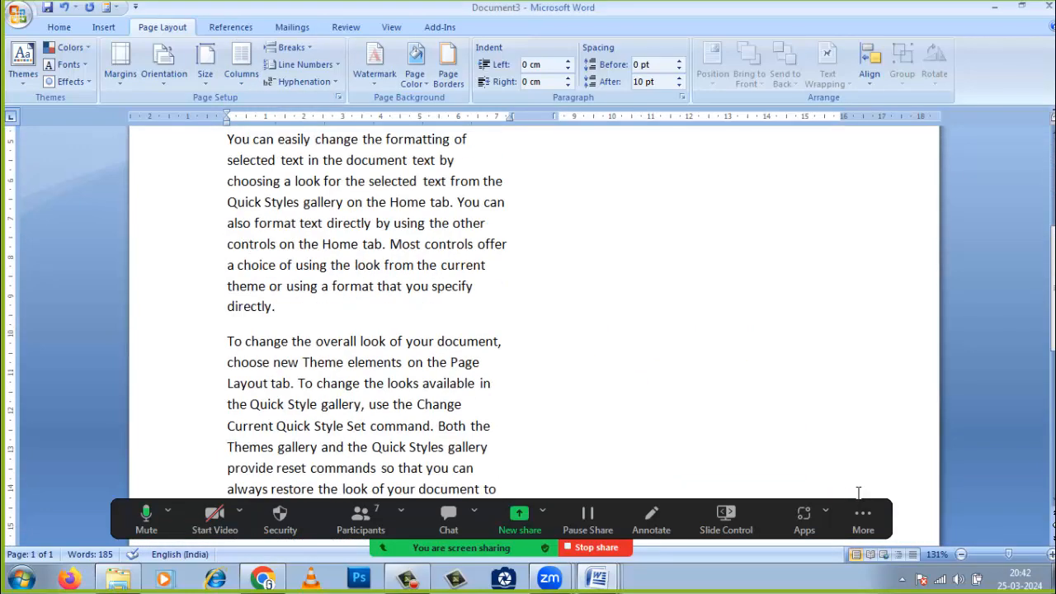
scroll(858, 493, down, 1)
text(=R)
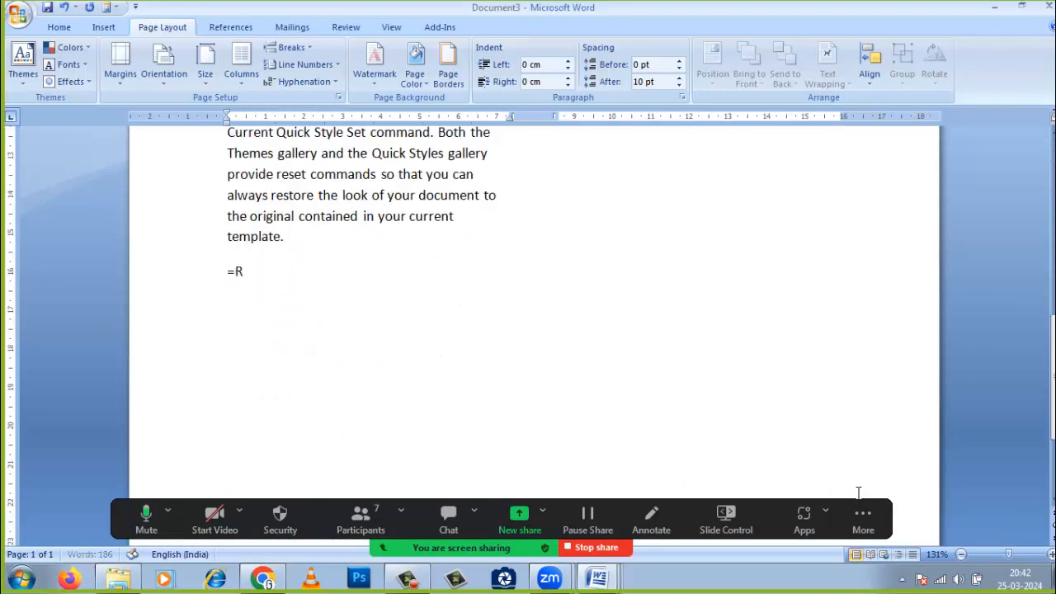
text(and(0)
key(BackSpace)
text())
key(Return)
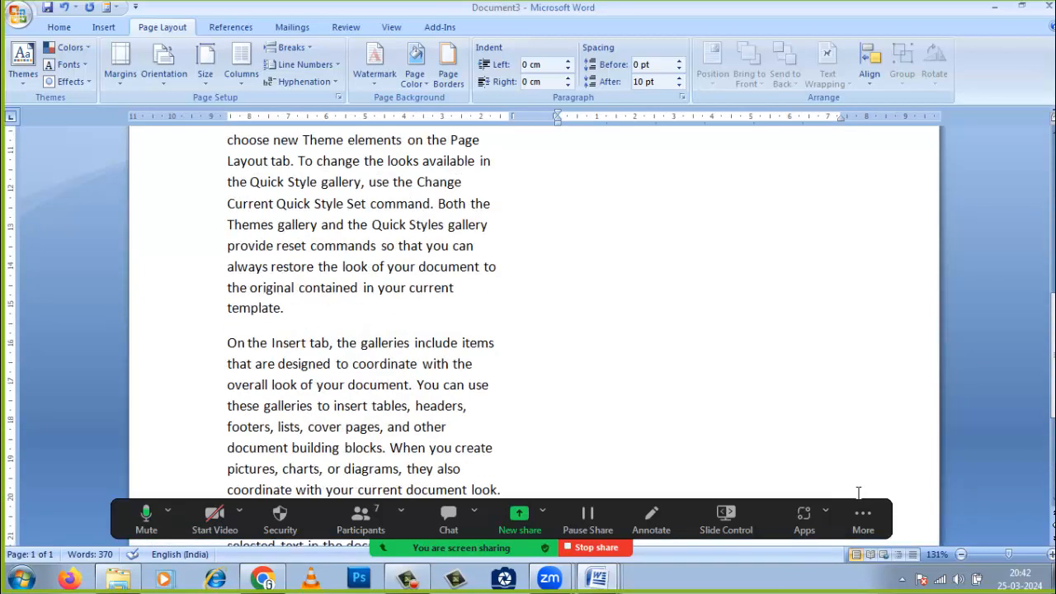
scroll(857, 492, up, 3)
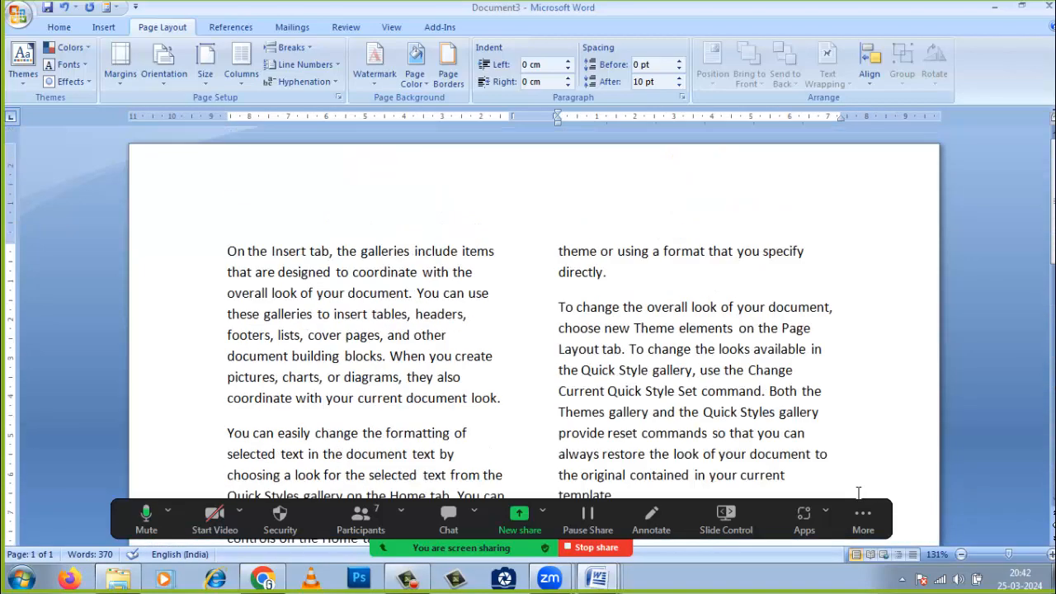
Insert a further block of sample text with =rand() before the words "theme or using a format" at the start of the second column
scroll(858, 493, down, 3)
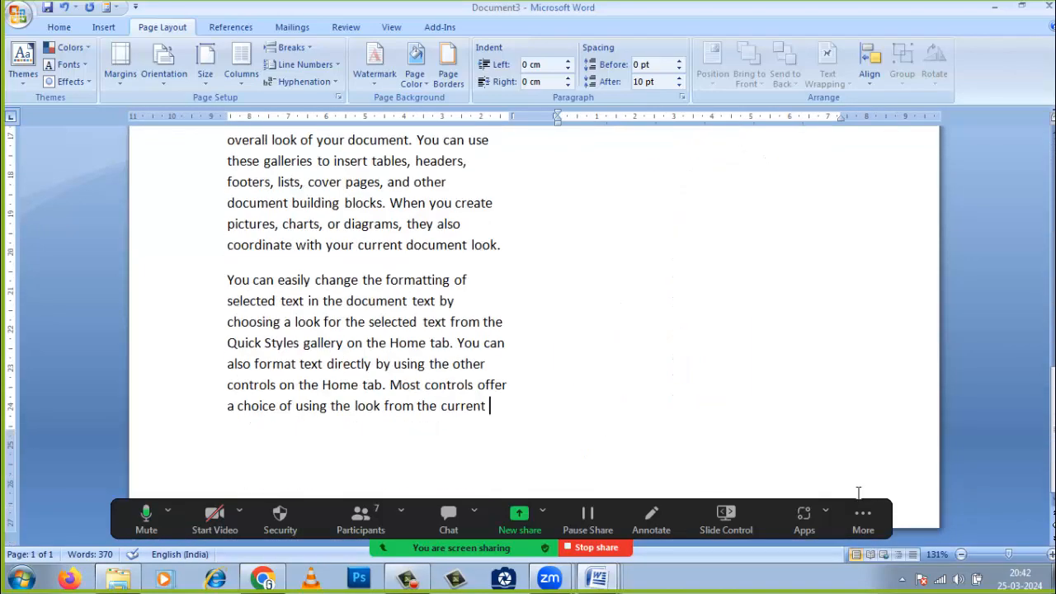
scroll(858, 493, up, 1)
text(=ran)
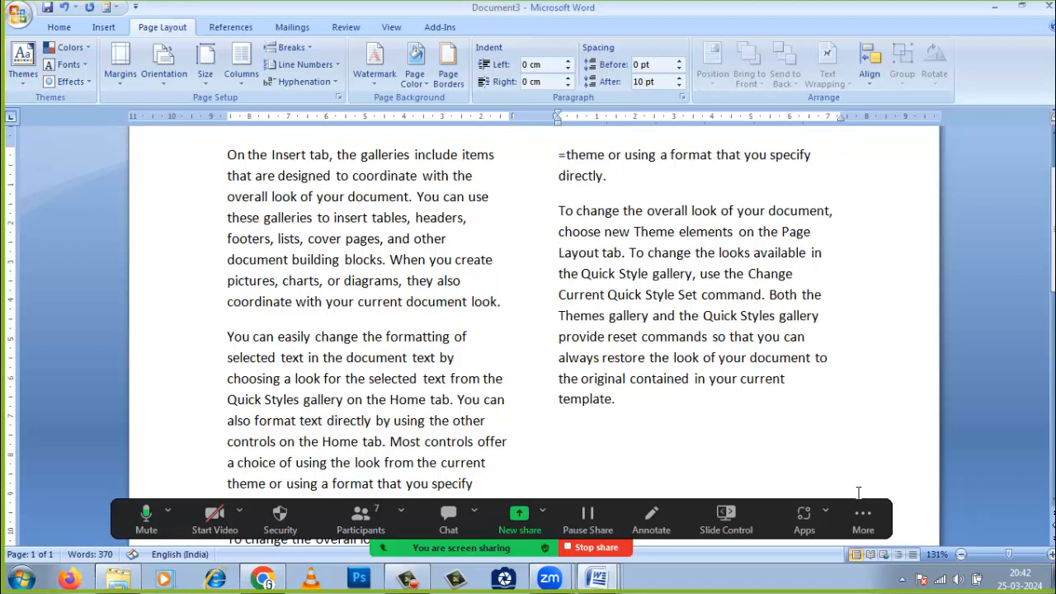
text(d()
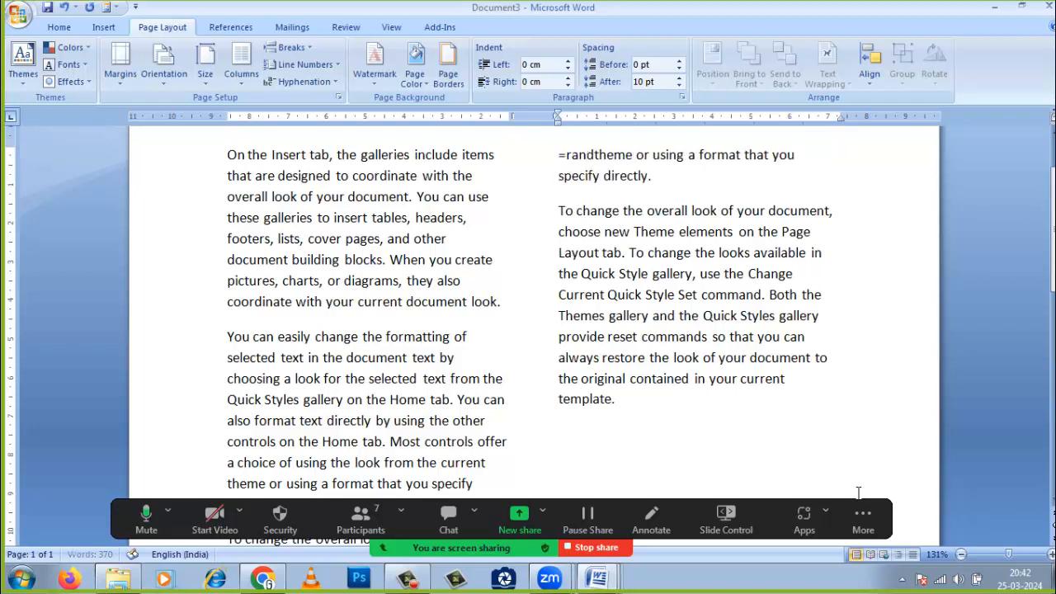
text(0)
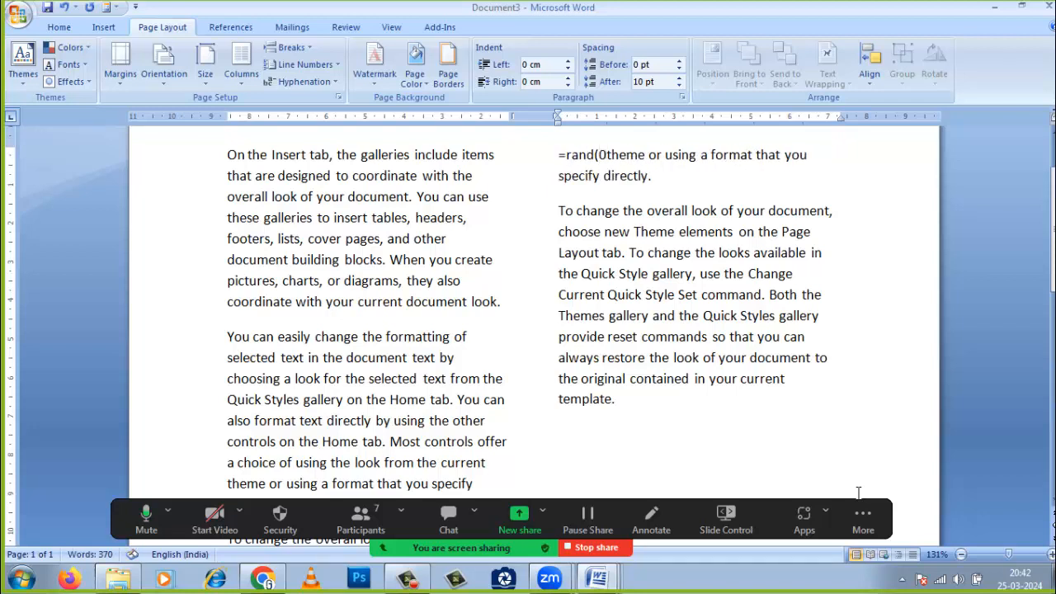
key(BackSpace)
text())
key(Return)
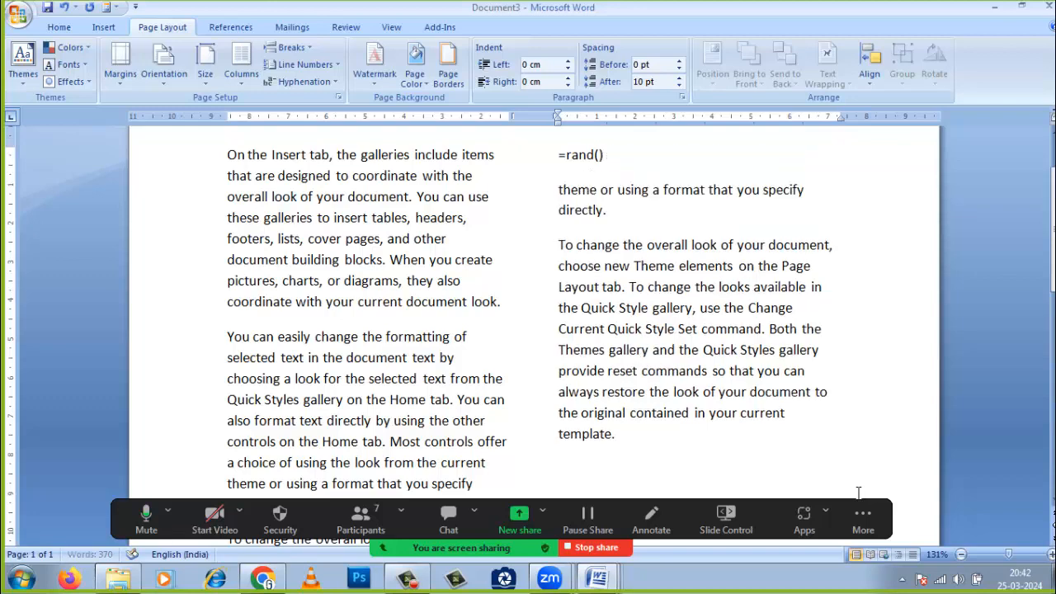
scroll(858, 492, up, 5)
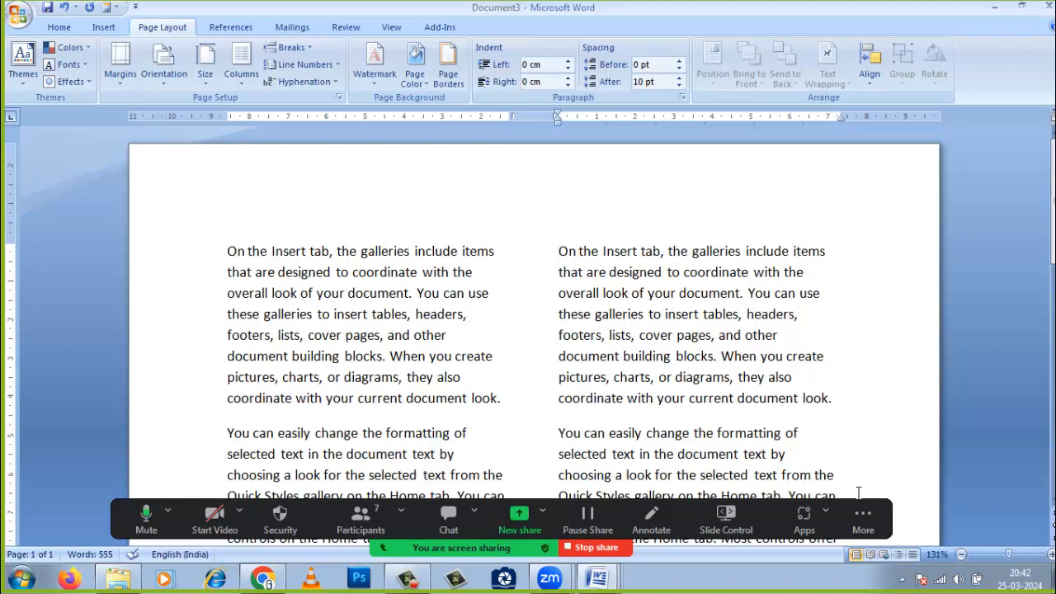
Reapply the two-column layout to the extended sample text and review how it fills the page
key(alt+p)
key(j)
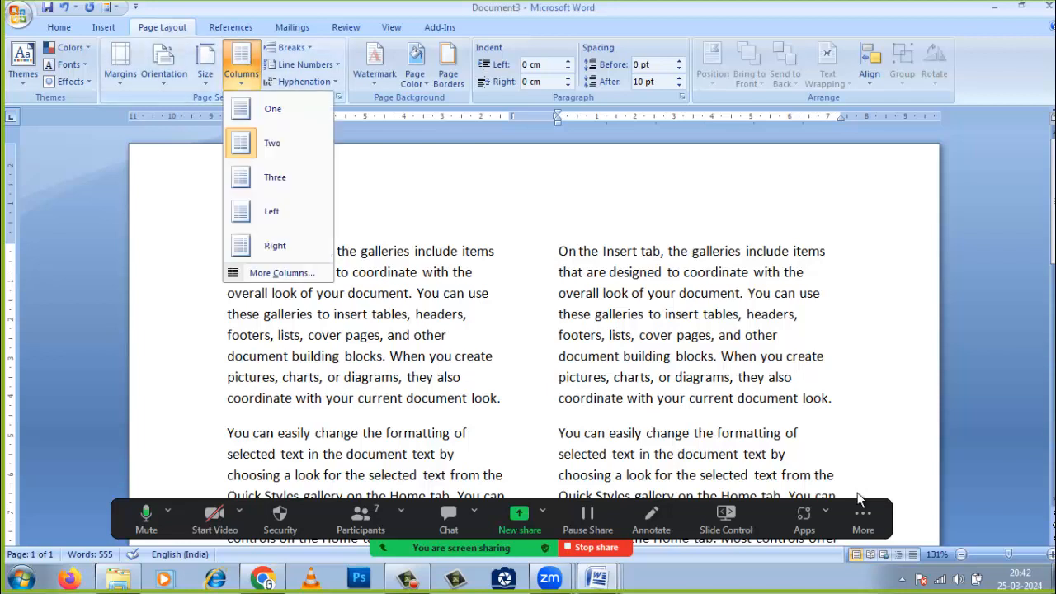
key(Down)
key(Return)
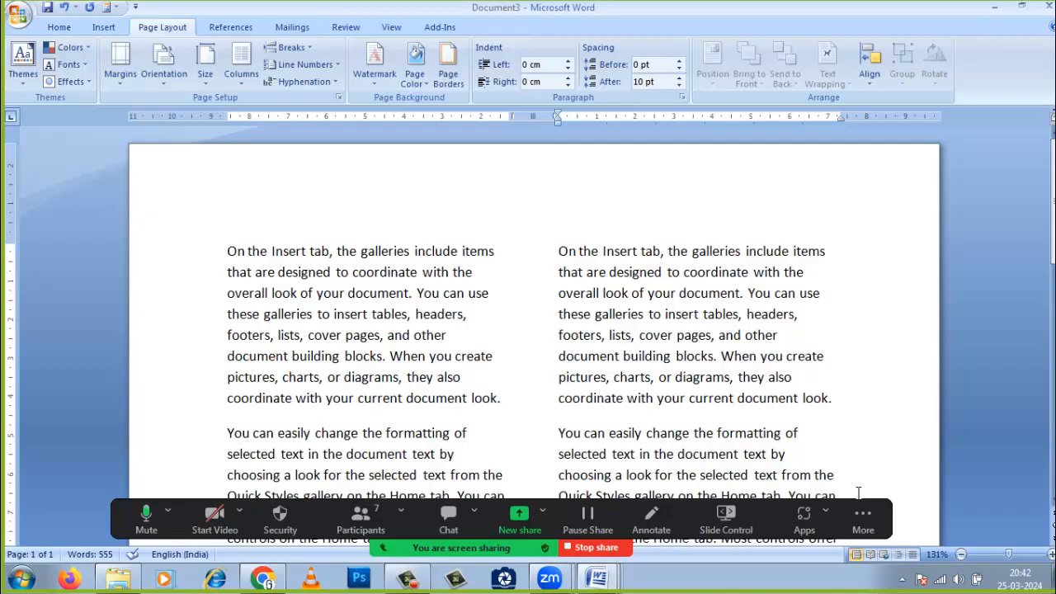
scroll(858, 493, down, 12)
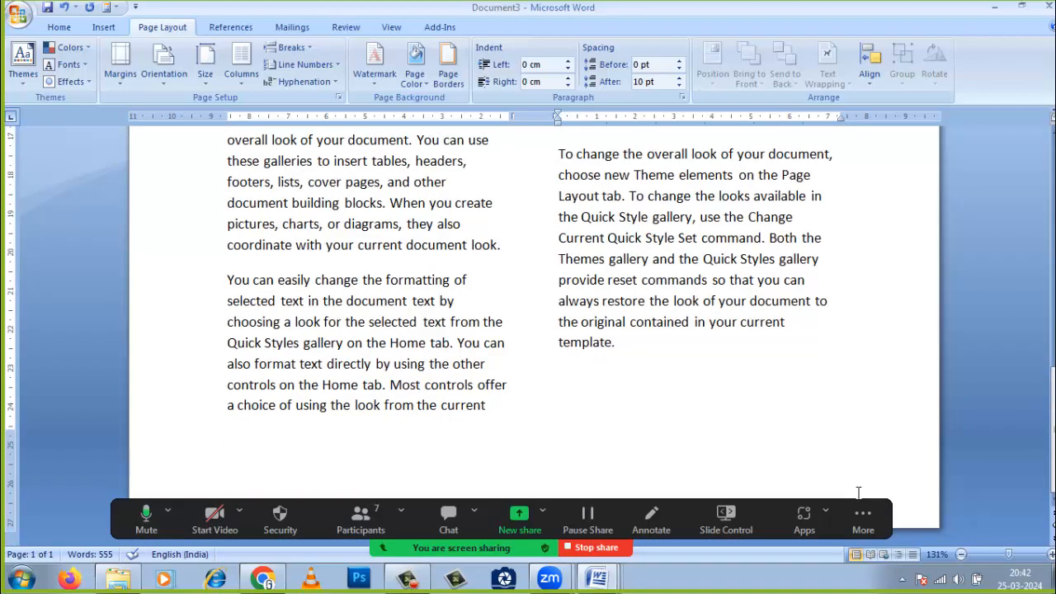
scroll(858, 492, down, 9)
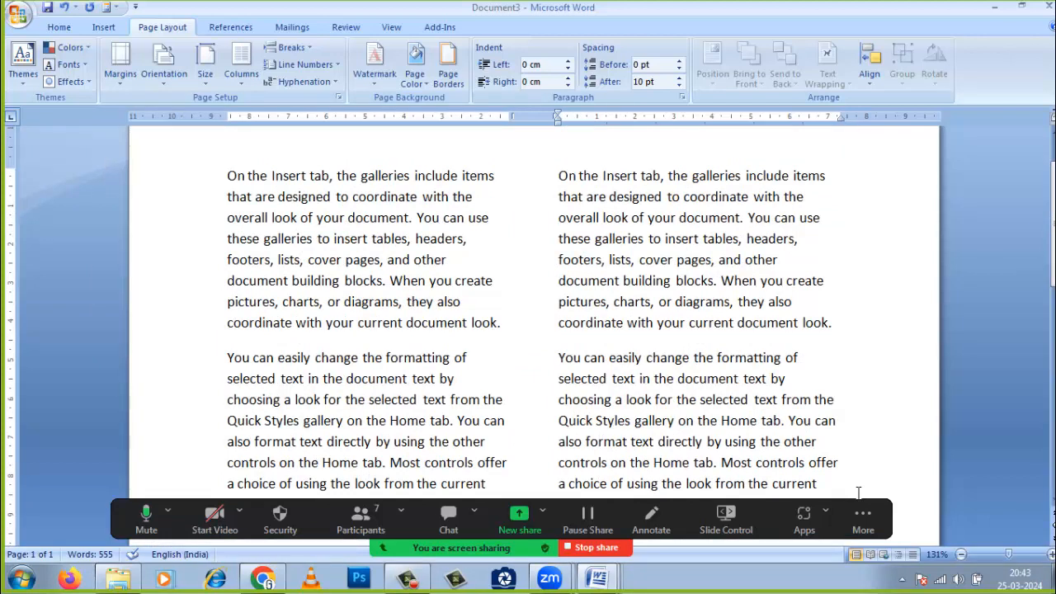
Arrange the sample text in three columns and change the page orientation to landscape
click(241, 64)
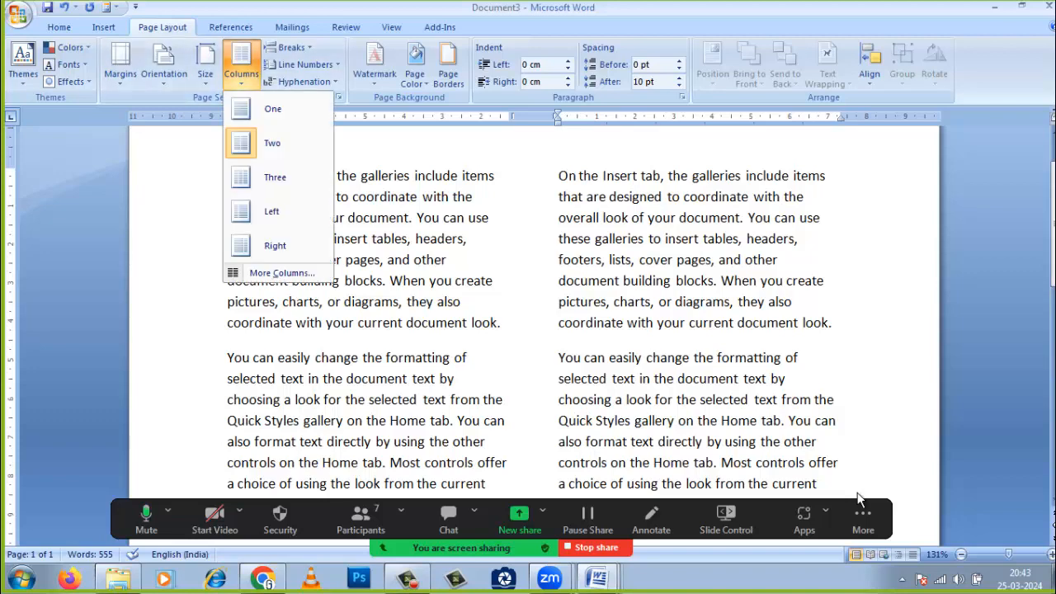
click(275, 177)
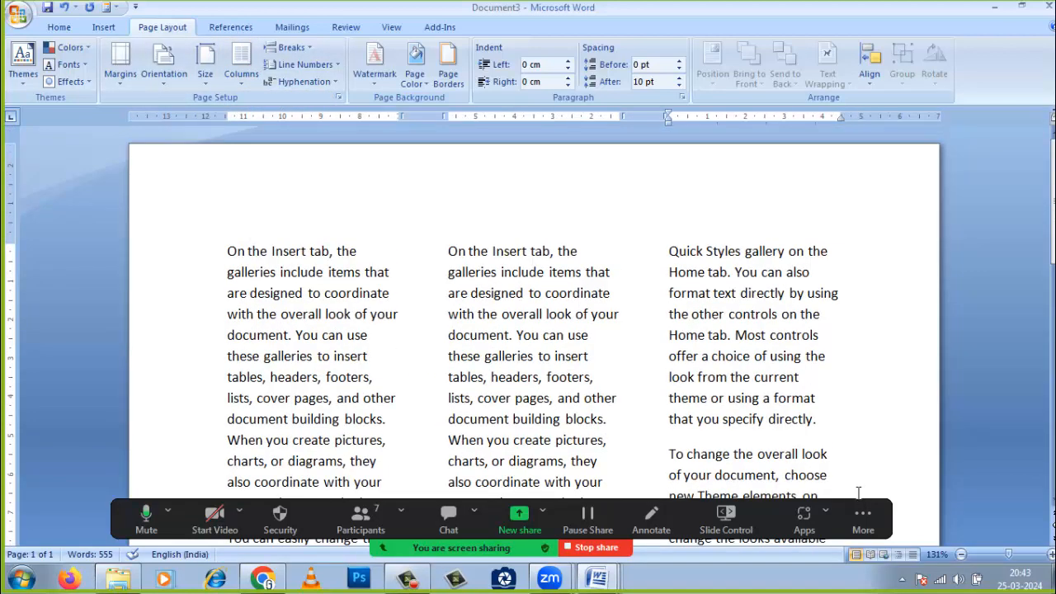
click(163, 64)
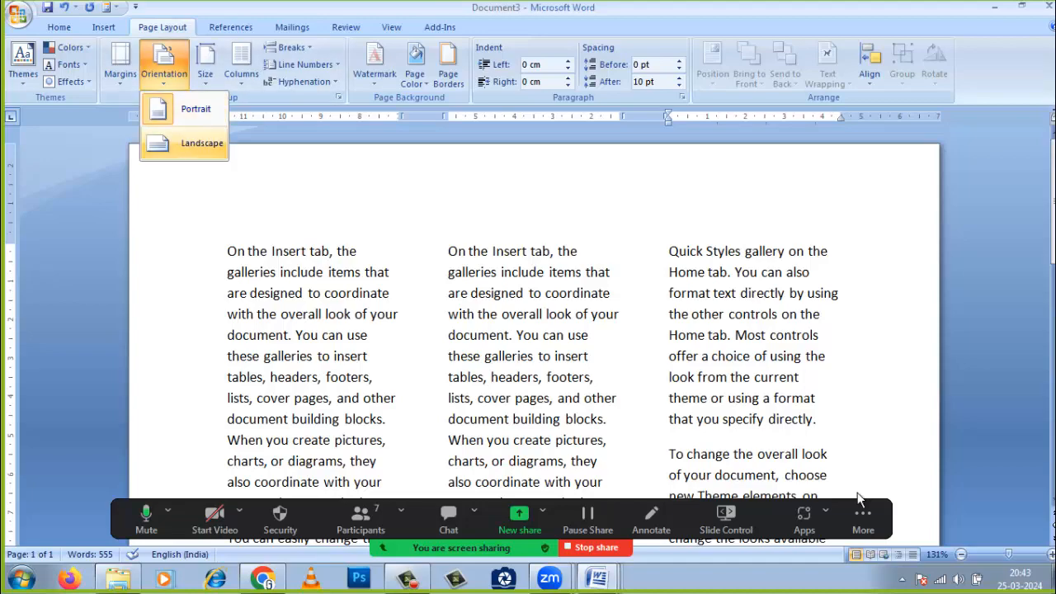
click(190, 145)
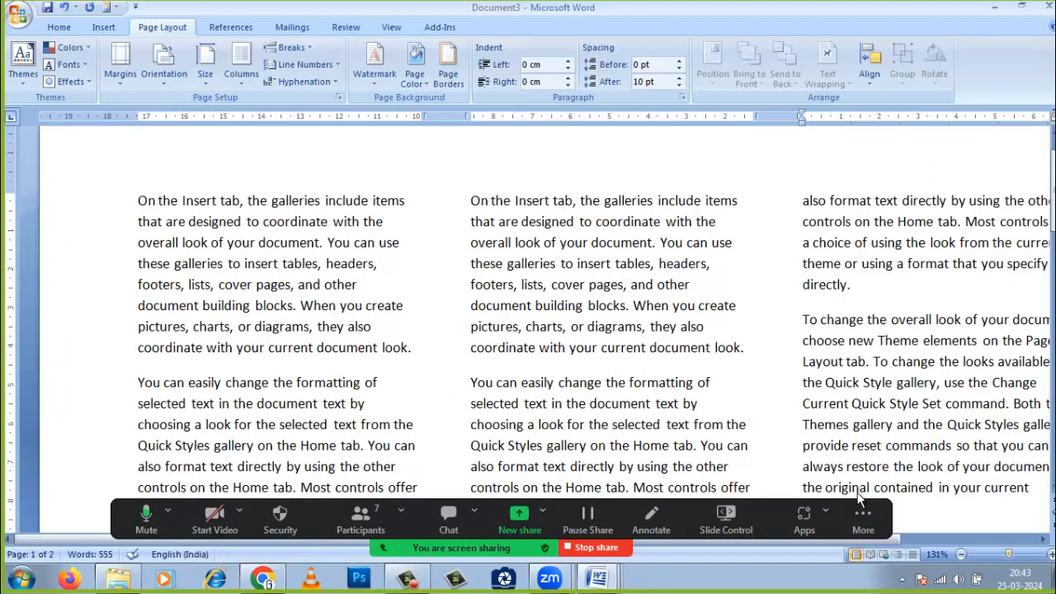
scroll(858, 495, down, 6)
scroll(857, 500, down, 5)
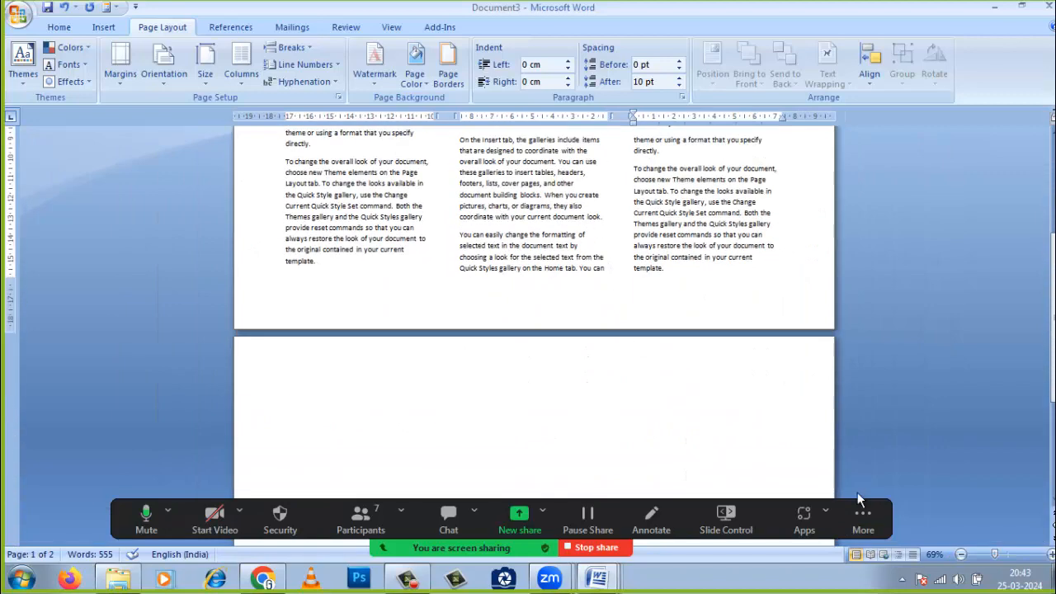
scroll(858, 499, up, 5)
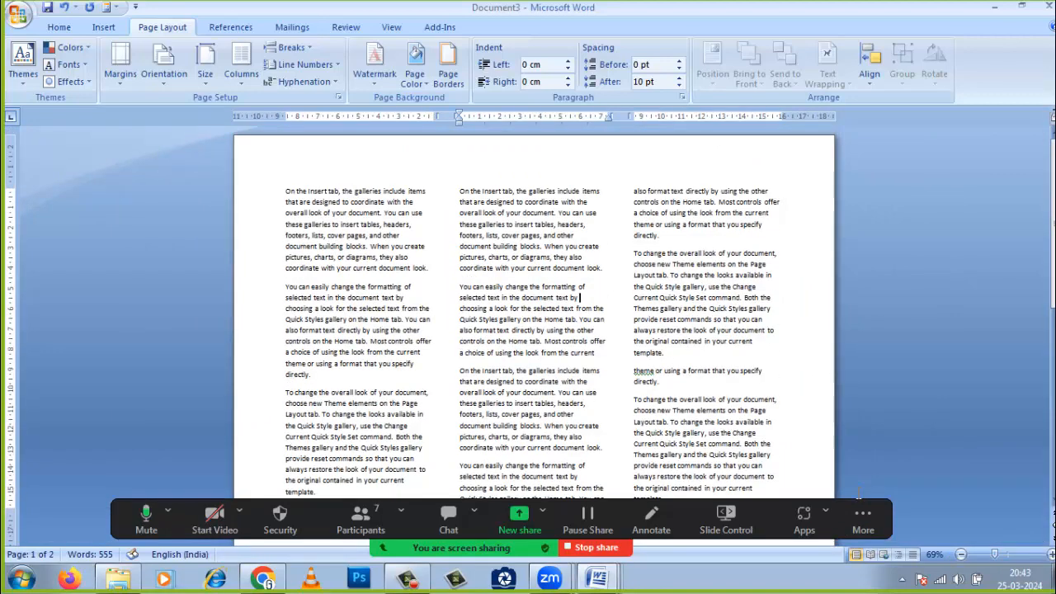
Alternate the text twice between one column and three columns to compare the layouts, ending with three
click(241, 64)
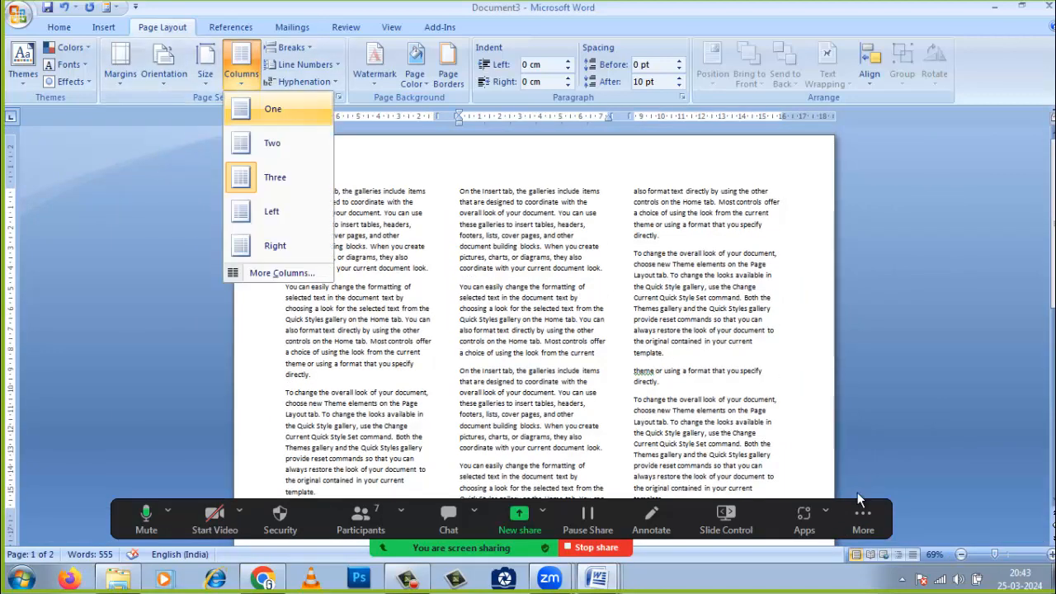
click(273, 109)
click(241, 64)
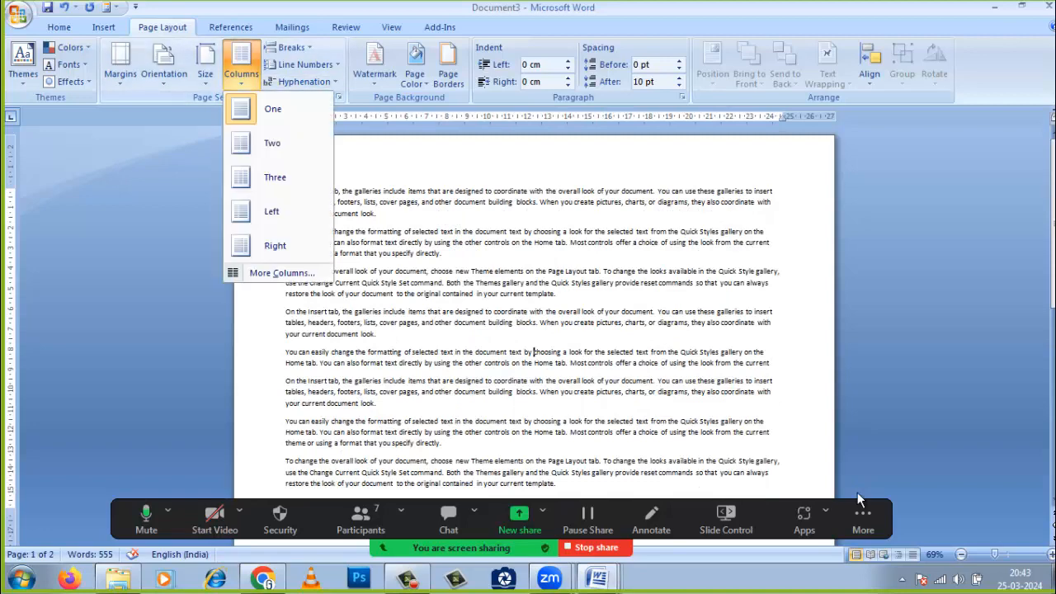
click(275, 177)
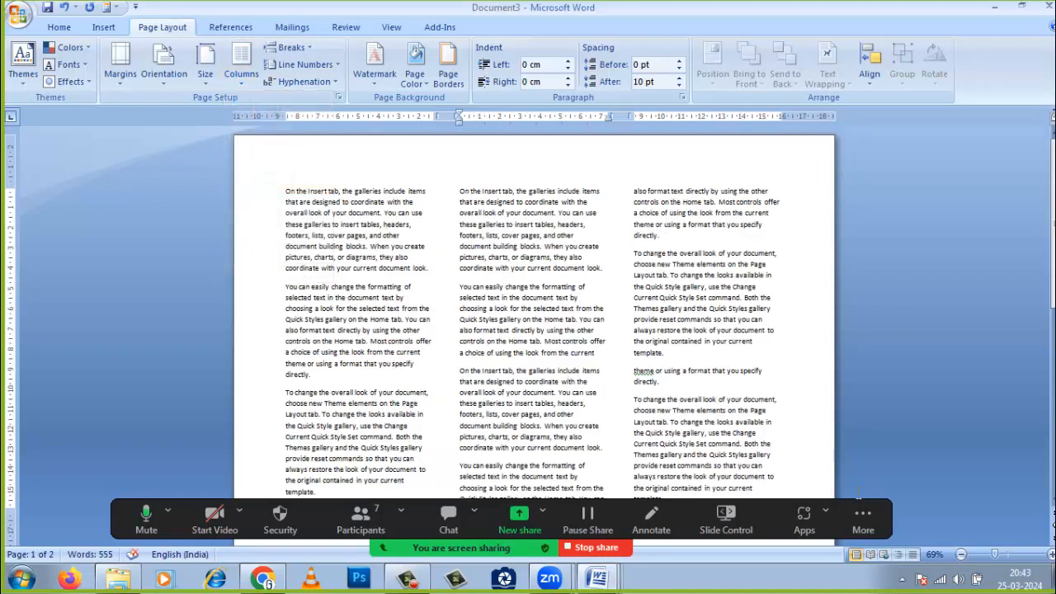
click(241, 65)
click(272, 108)
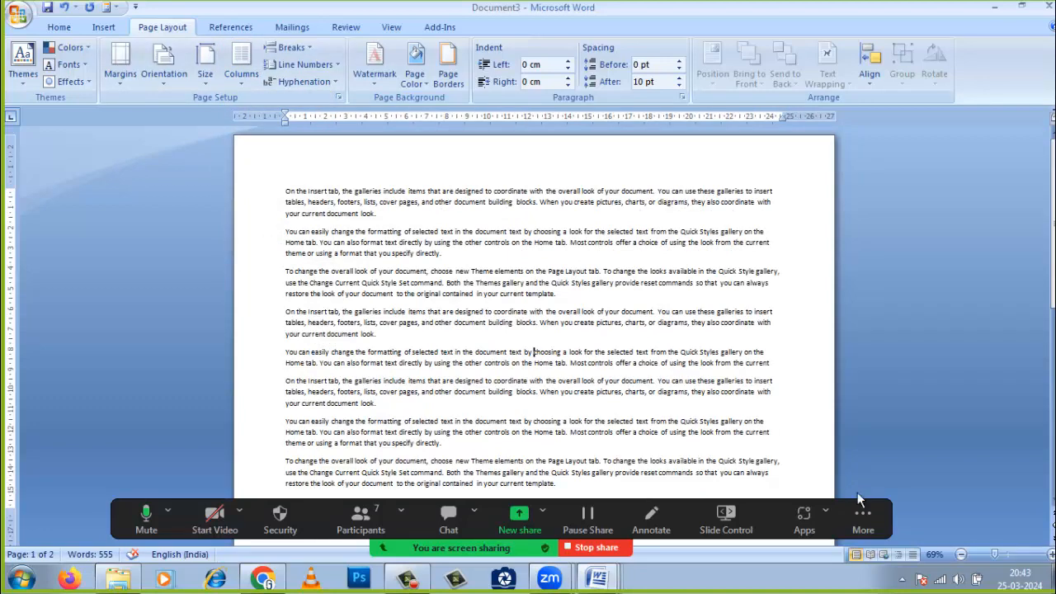
click(241, 64)
click(274, 178)
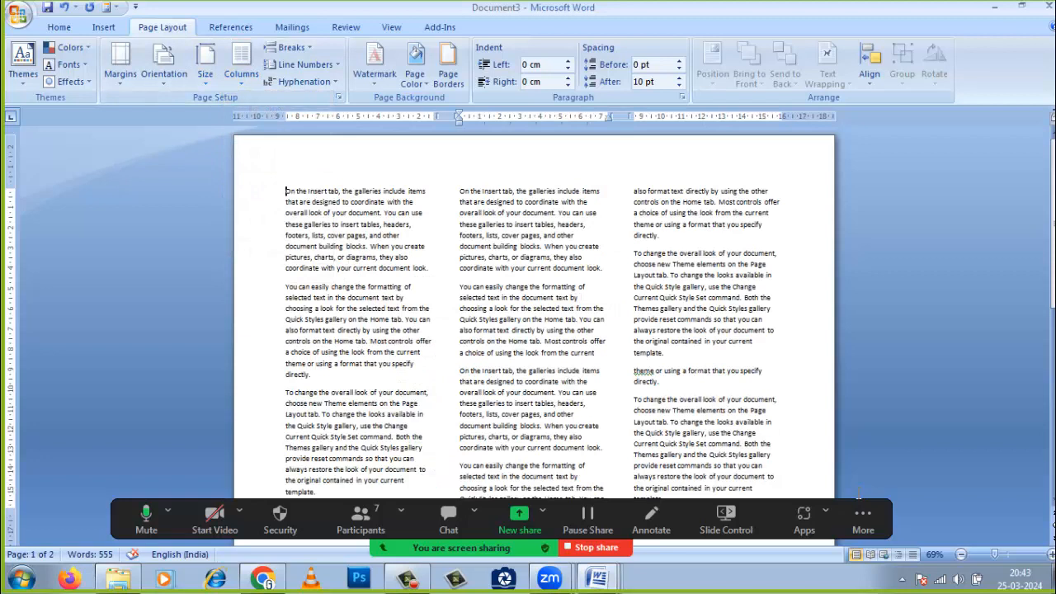
Examine how the text flows from the first column through the others on the landscape page
double_click(289, 191)
double_click(463, 192)
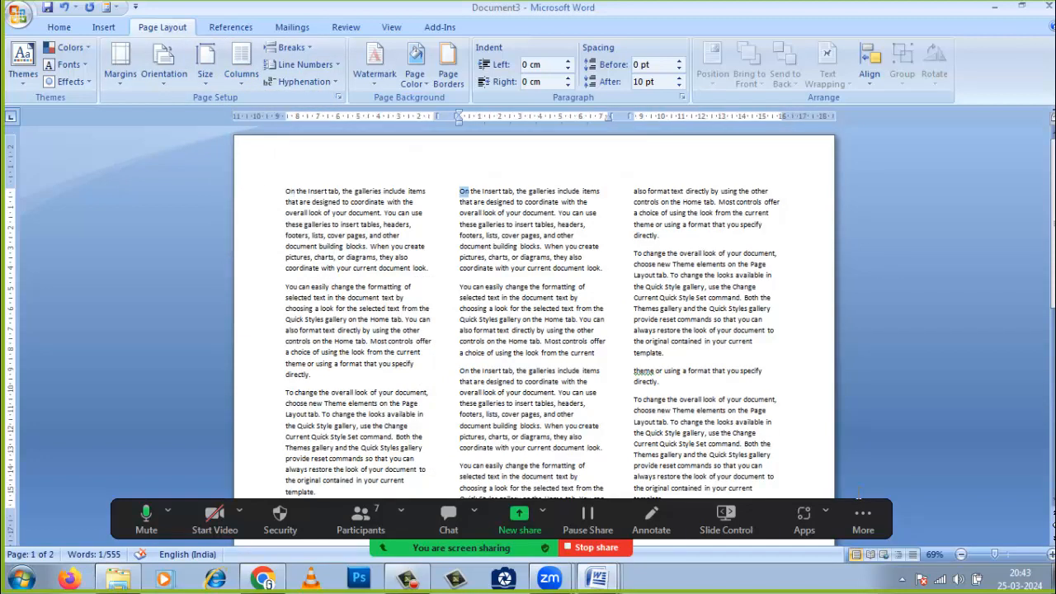
scroll(533, 313, down, 3)
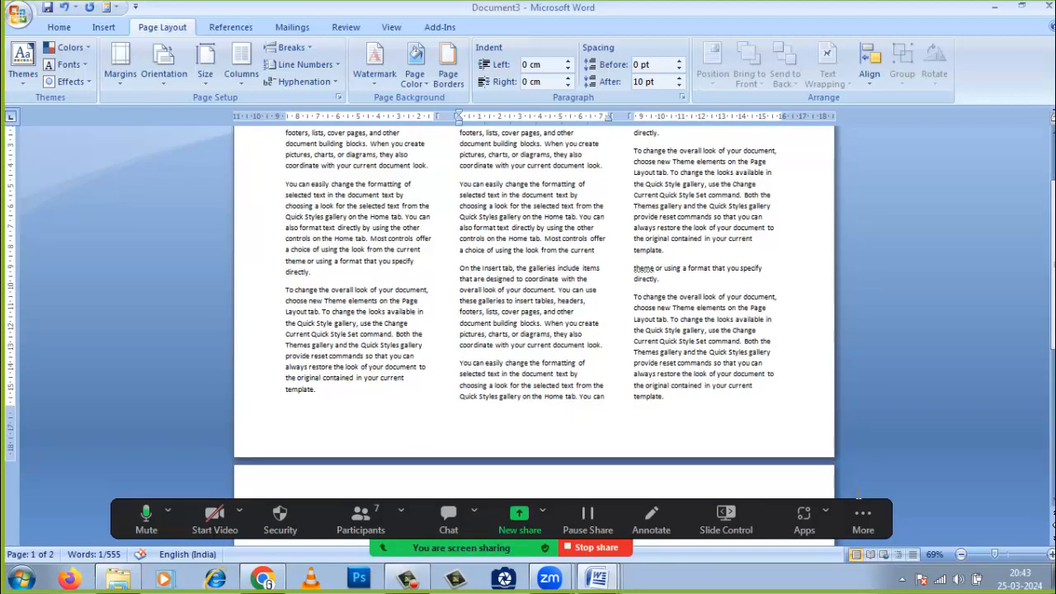
scroll(534, 313, down, 4)
scroll(858, 492, up, 3)
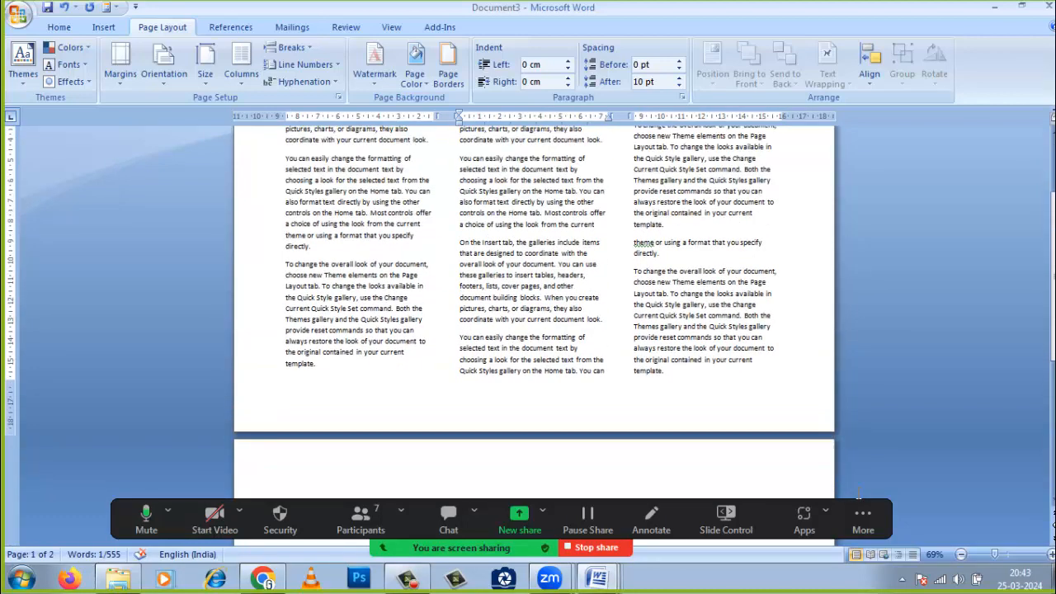
scroll(858, 493, up, 4)
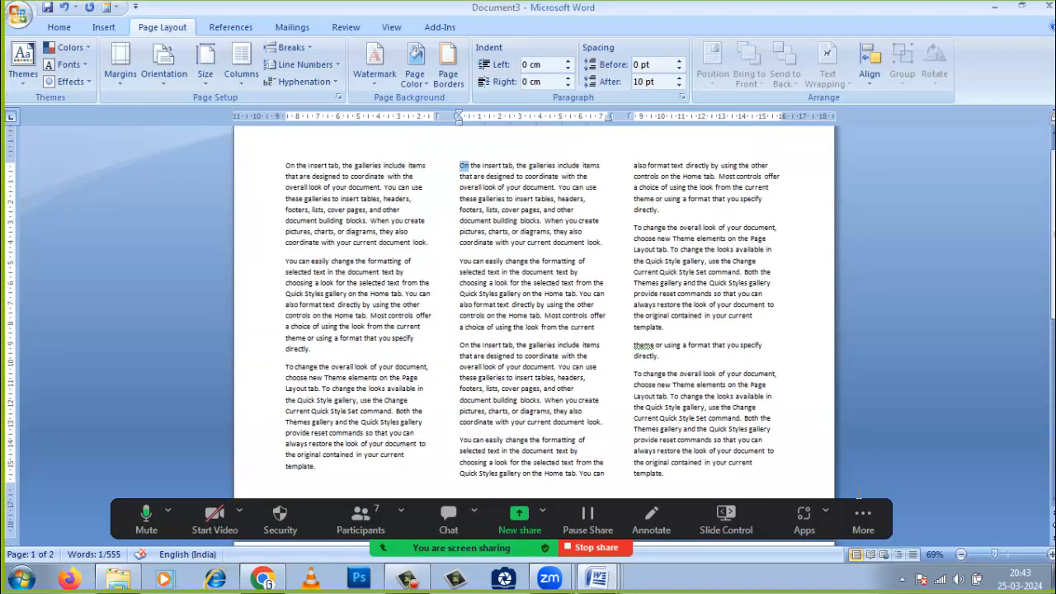
click(355, 191)
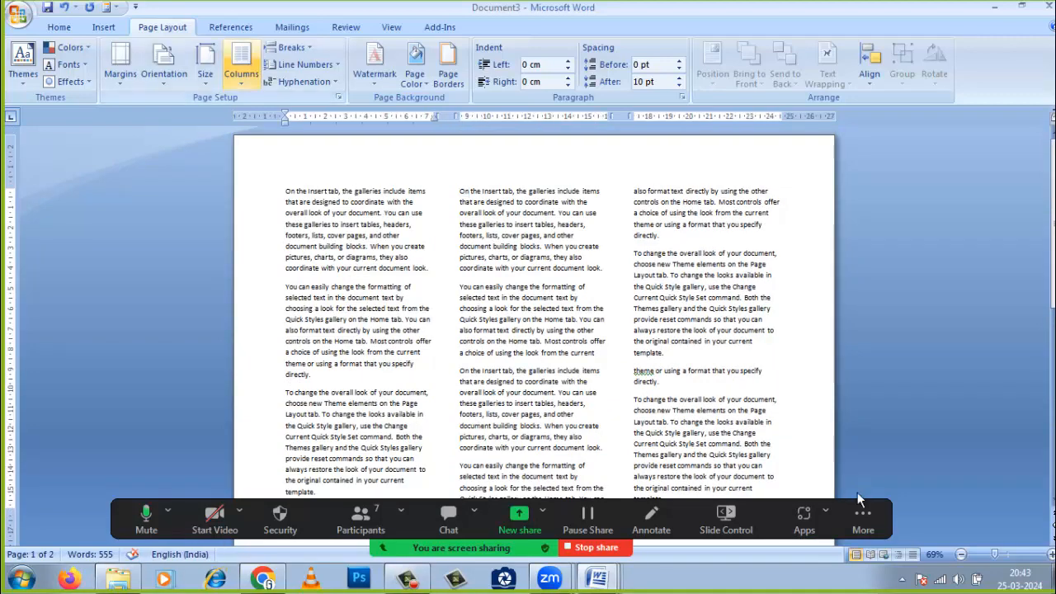
Apply the Left column preset to the text and replace it with the Right preset
click(241, 68)
click(272, 212)
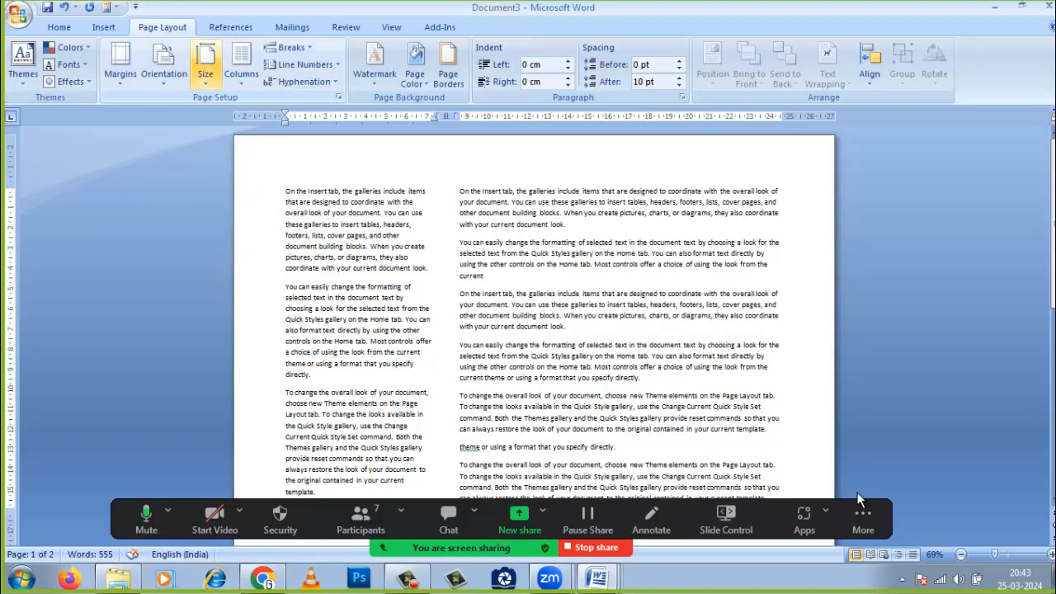
click(241, 68)
click(275, 246)
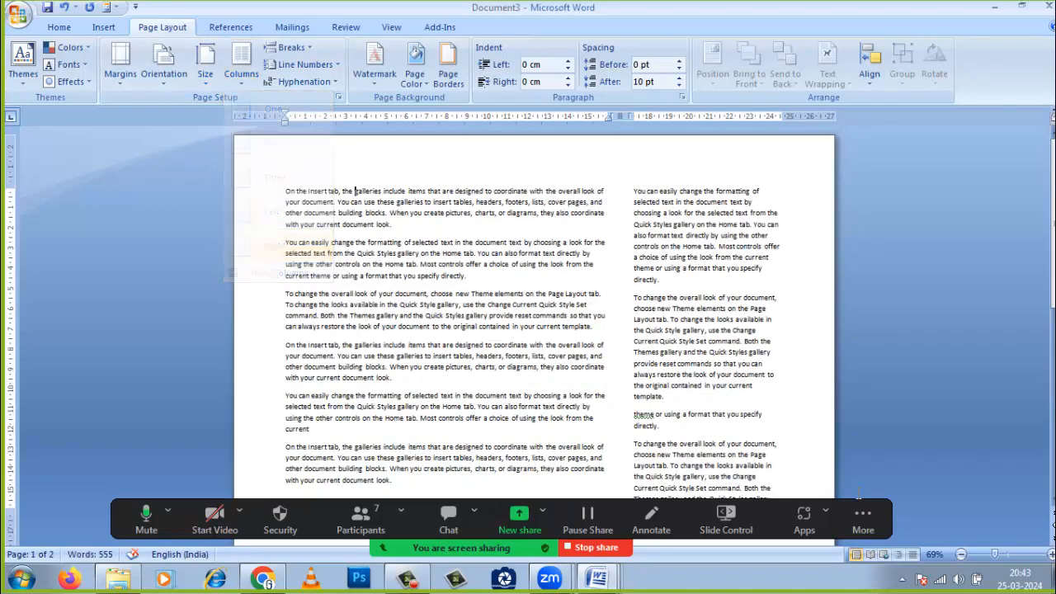
click(242, 67)
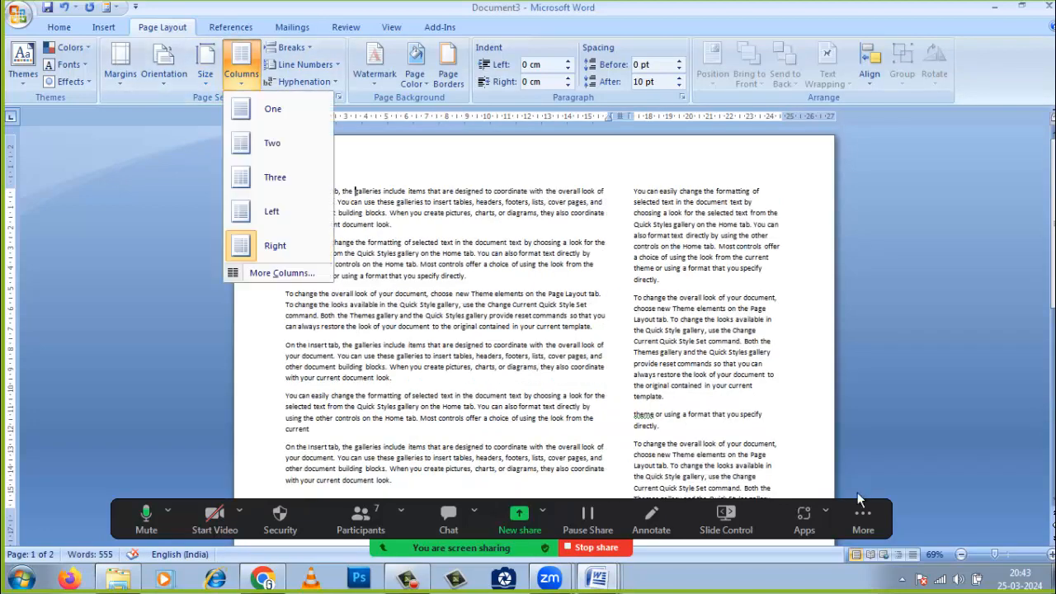
click(264, 274)
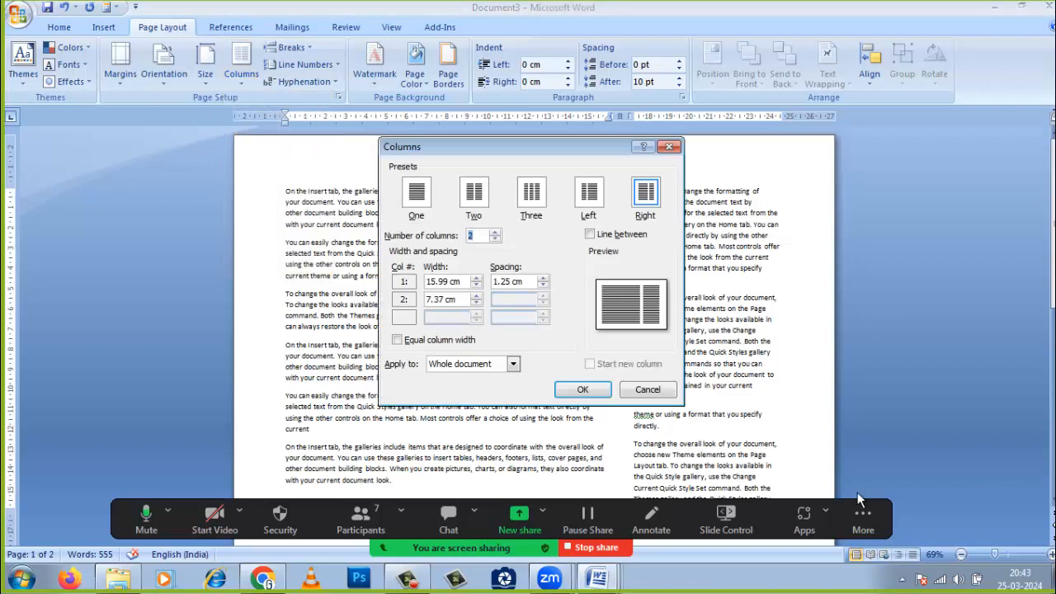
text(3)
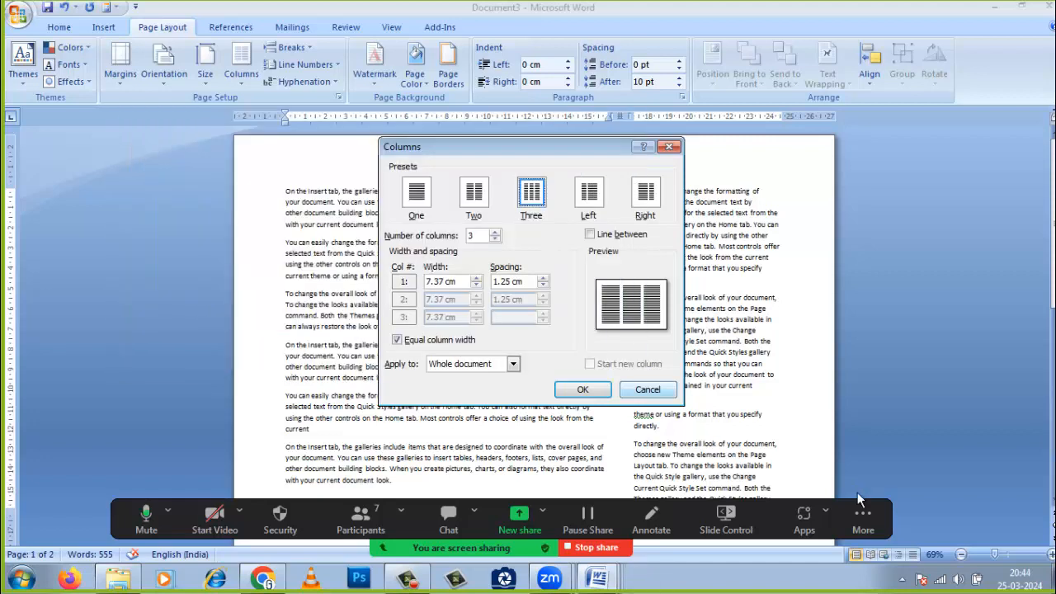
key(Return)
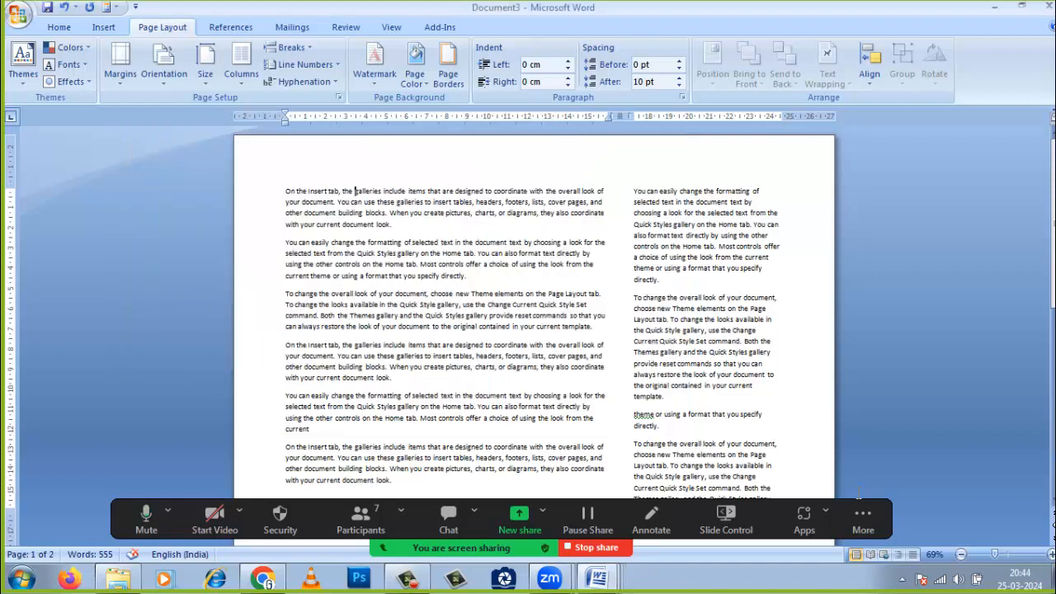
Rearrange the sample text with the Three column preset
key(alt+p)
key(o)
key(Down)
key(Down)
key(Down)
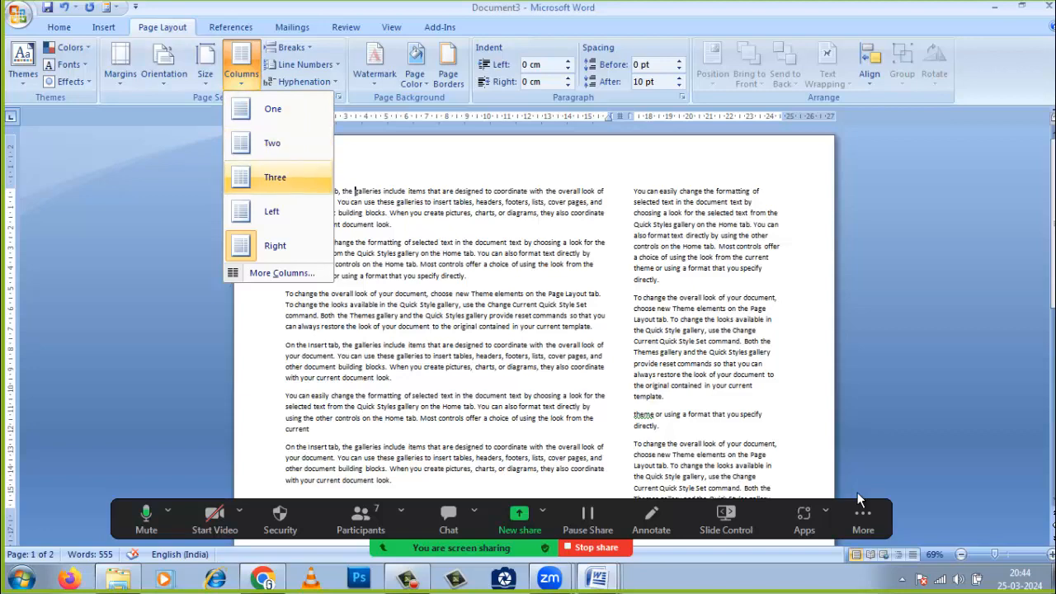
key(Return)
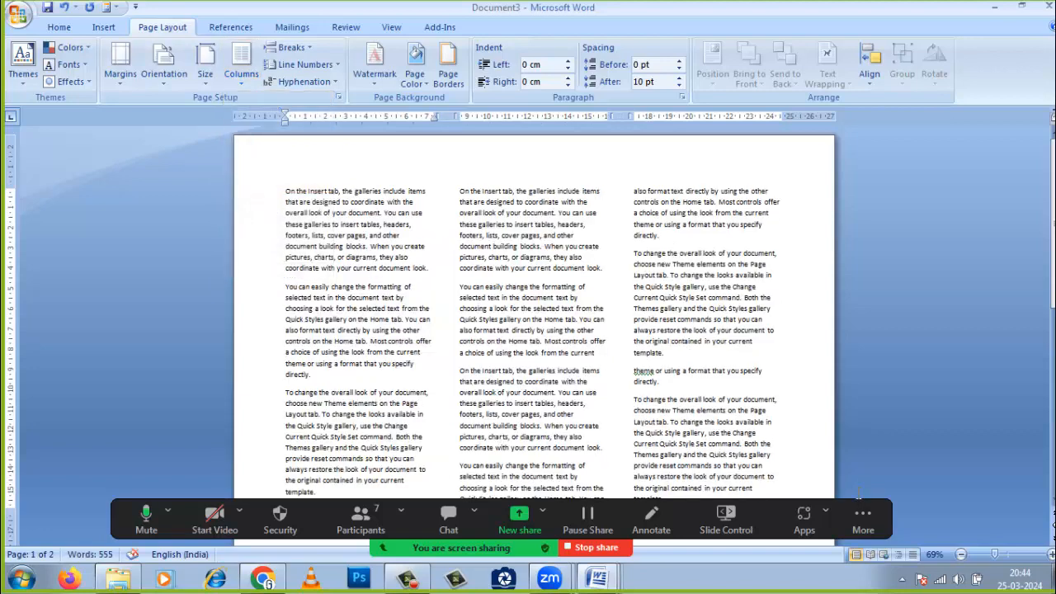
Add four blank lines below the first paragraph in the first column
key(Return)
key(Return)
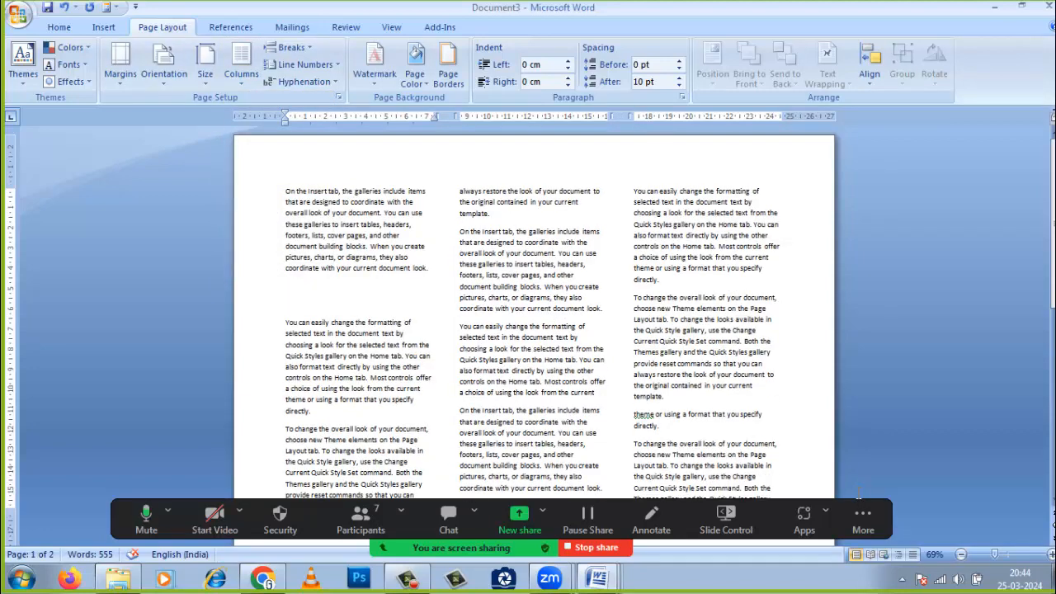
key(Return)
key(Return)
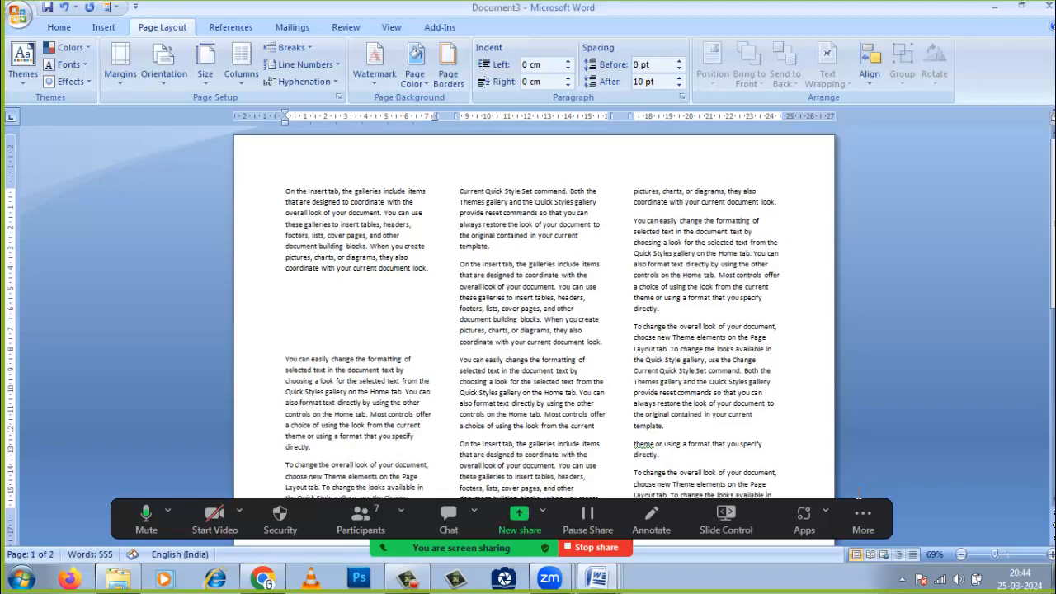
Draw a rounded rectangle about 7.1 cm wide and 3.7 cm high in the blank space of the first column
key(alt+n)
key(s)
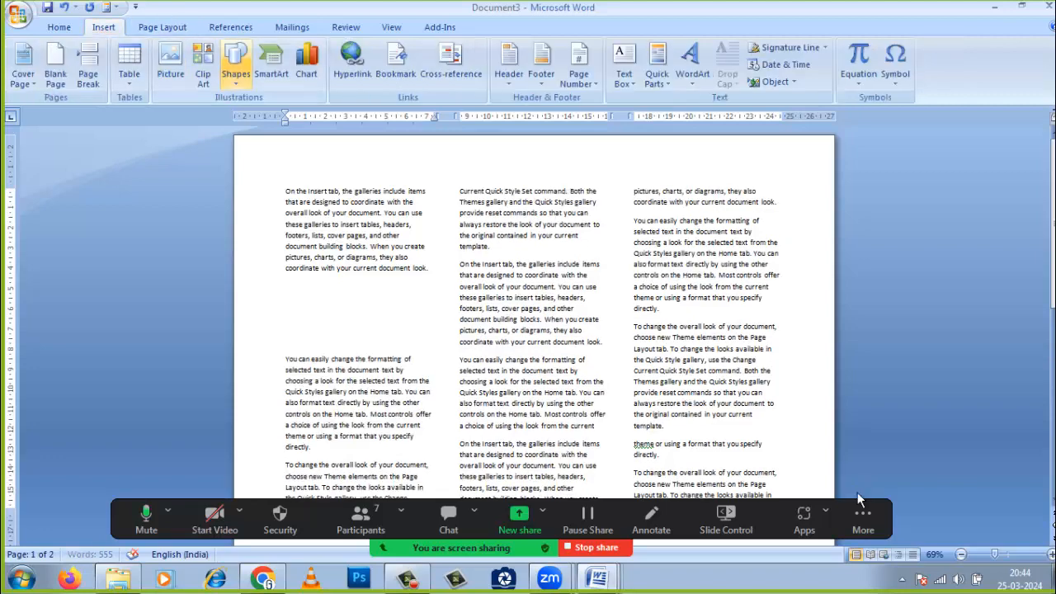
key(h)
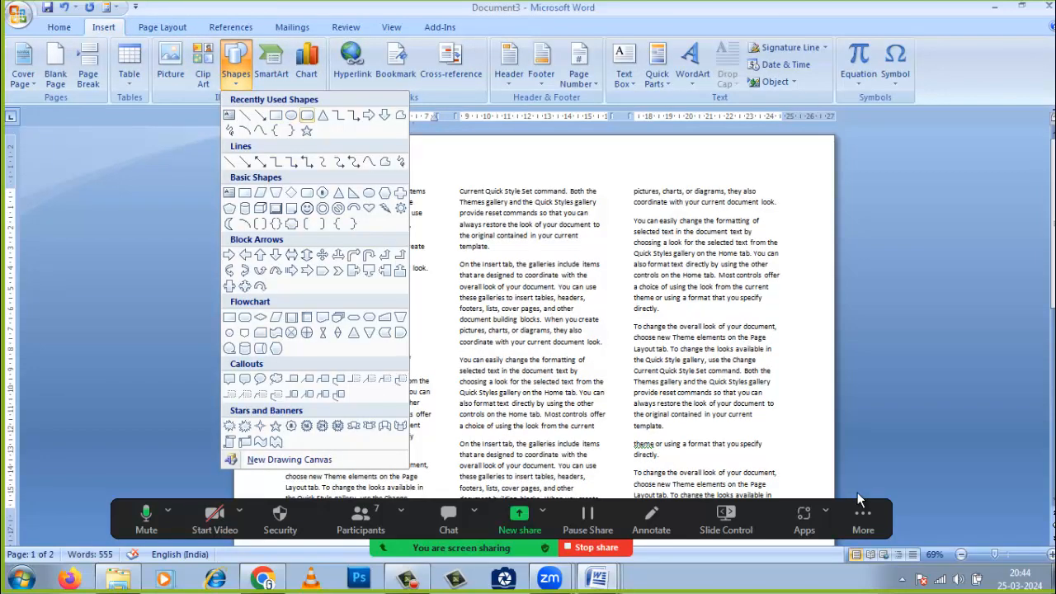
key(Return)
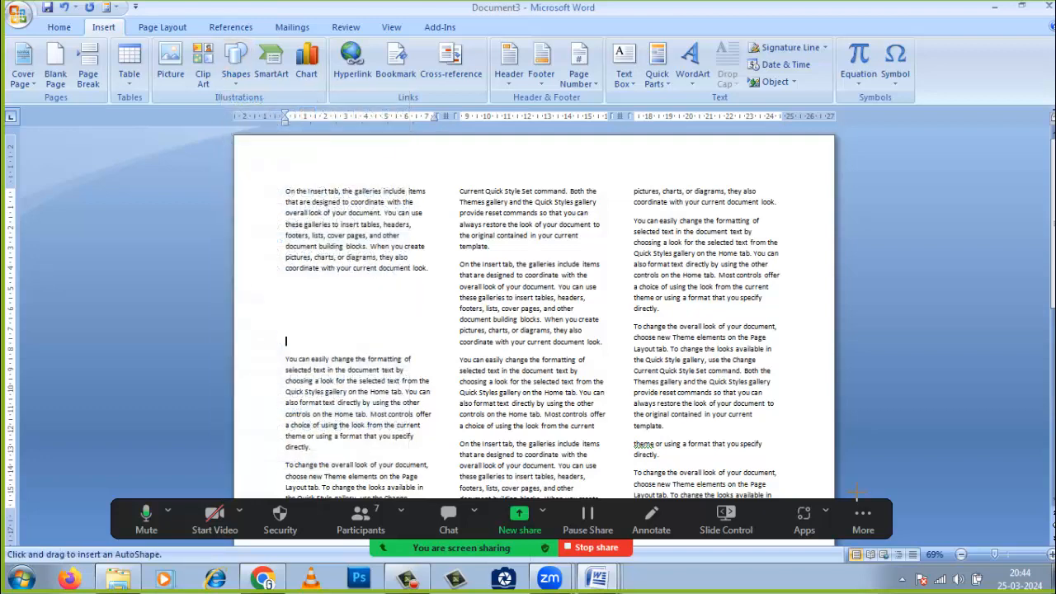
drag(284, 277, 428, 351)
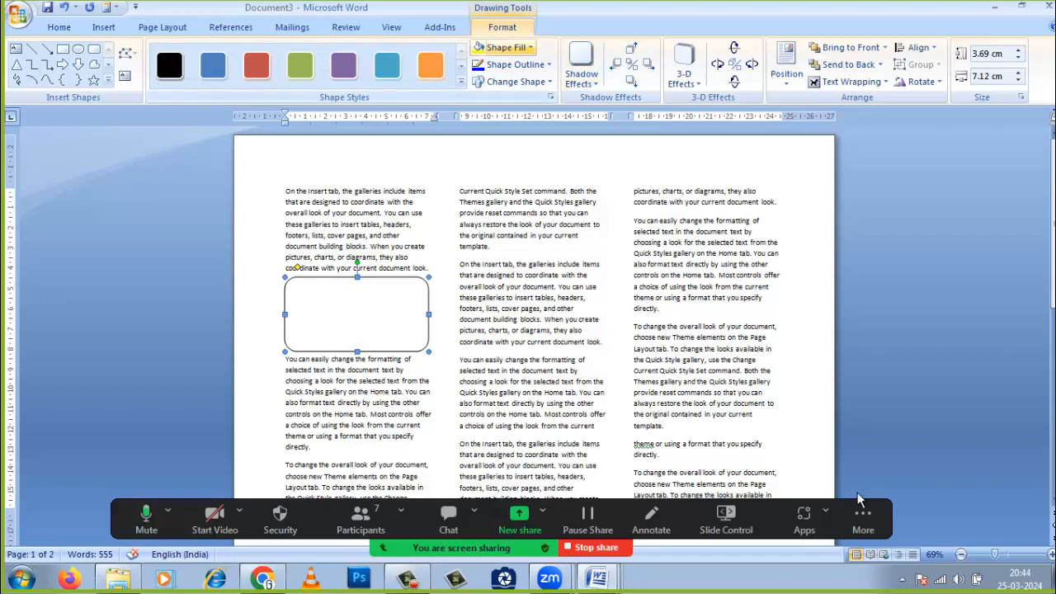
Fill the rounded rectangle with the Penguins image from the Sample Pictures folder
click(507, 48)
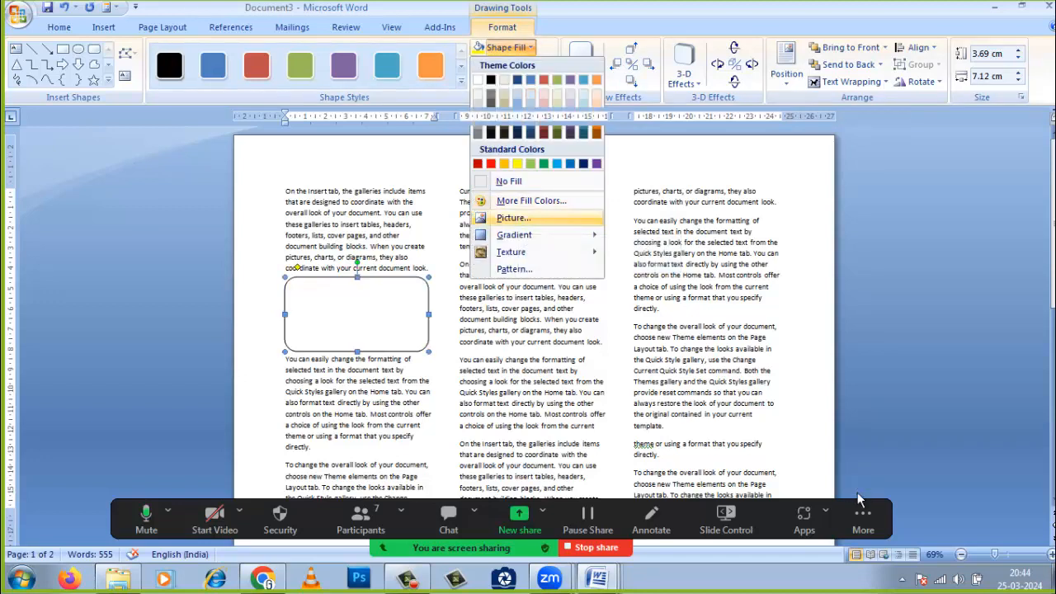
click(514, 218)
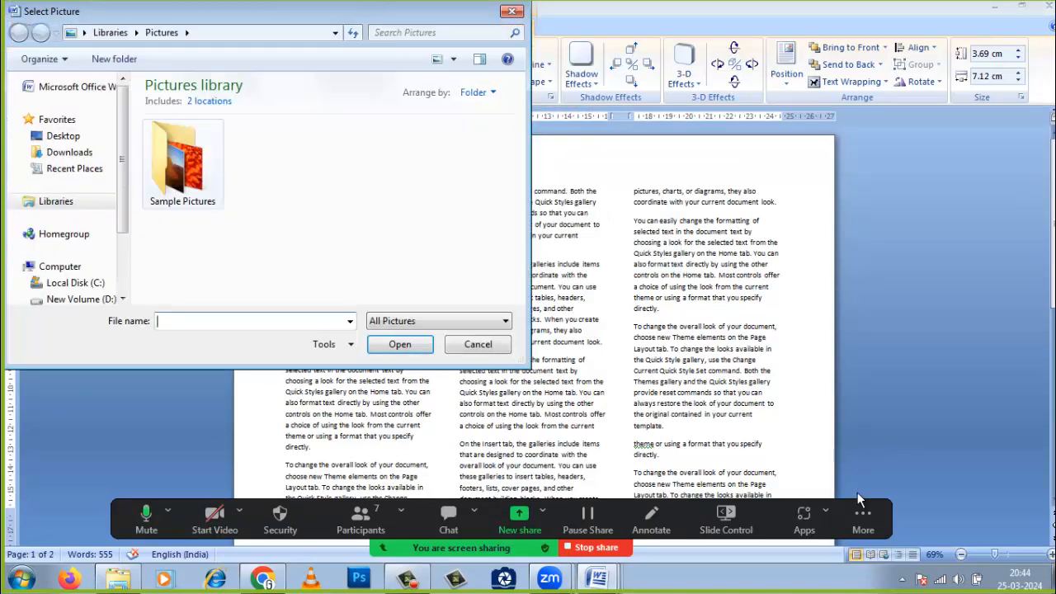
double_click(177, 161)
click(374, 258)
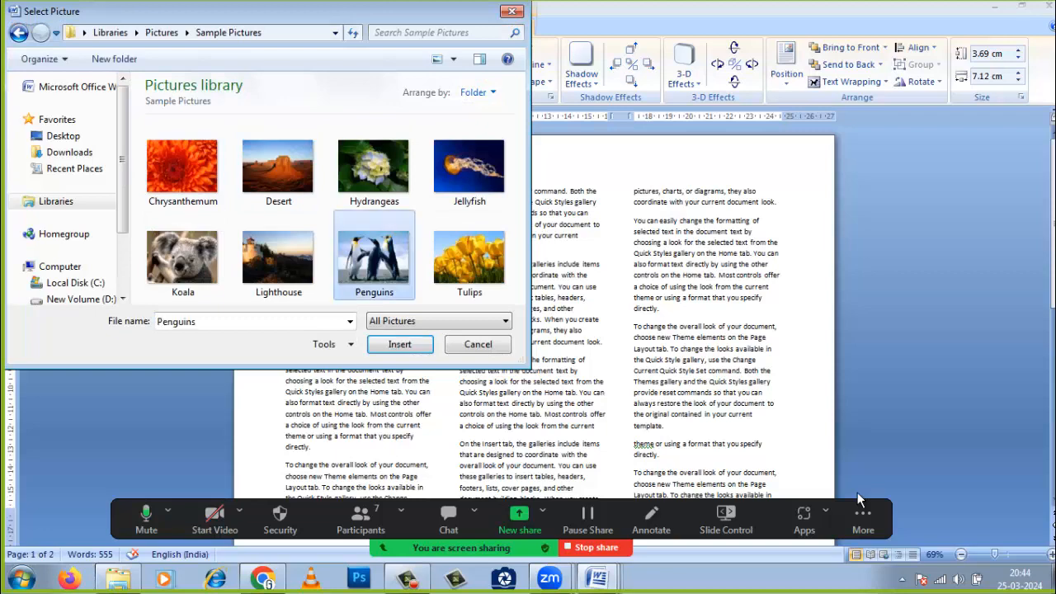
key(Return)
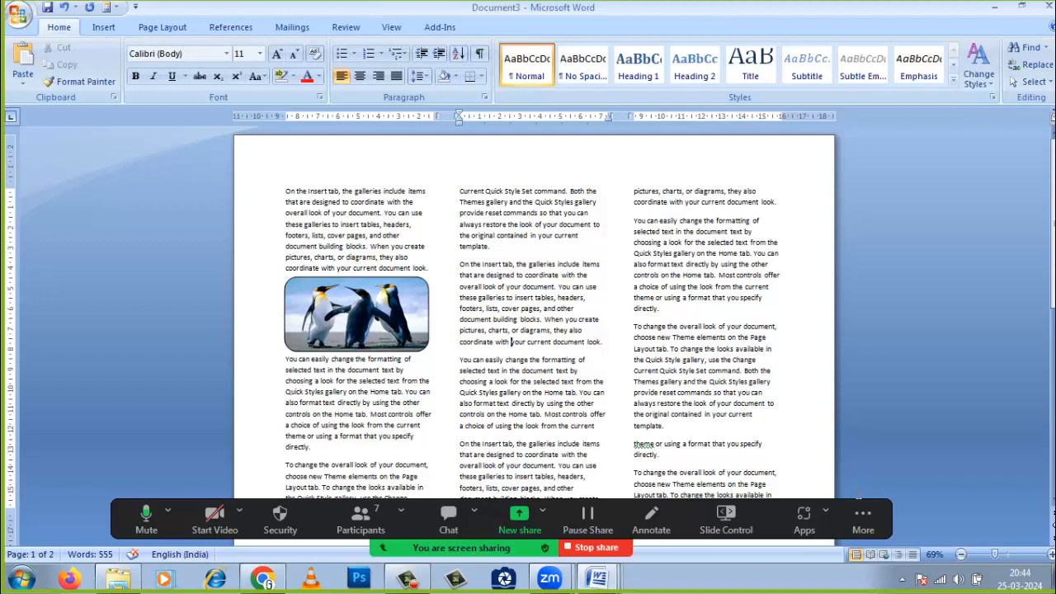
Add five blank lines in the third column after the first paragraph ending in "directly."
click(661, 309)
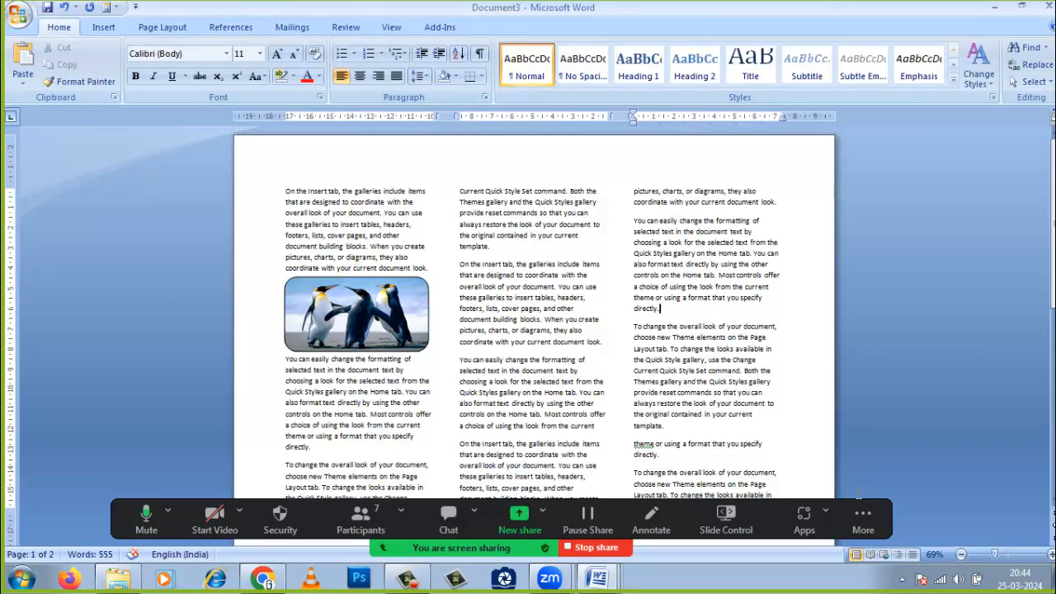
key(Return)
key(Return)
key(Return)
key(Return)
key(Return)
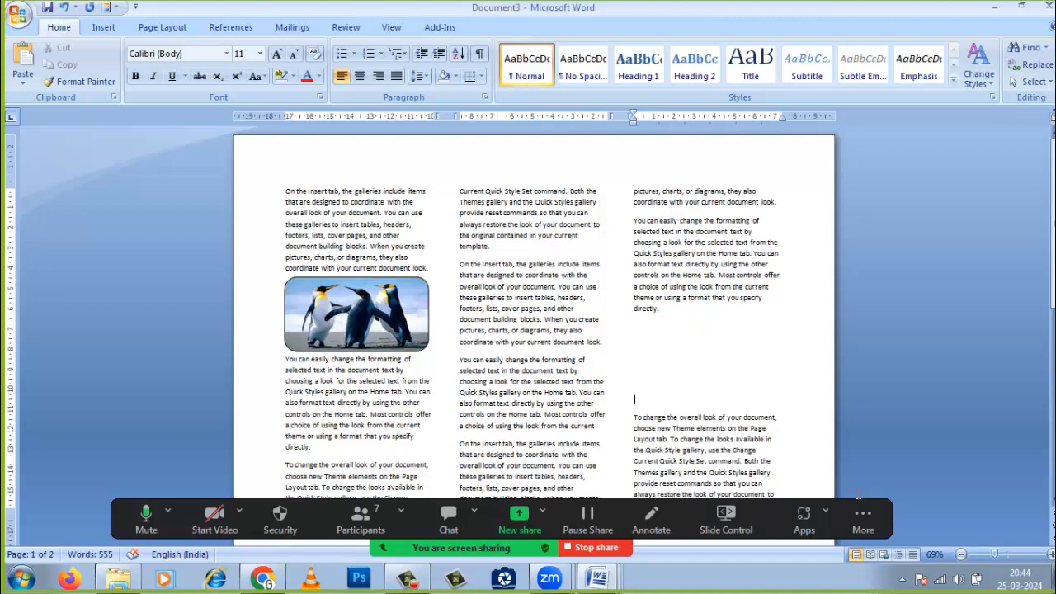
Search the clip art for "computer" and insert the picture of the woman working at a computer
key(alt+n)
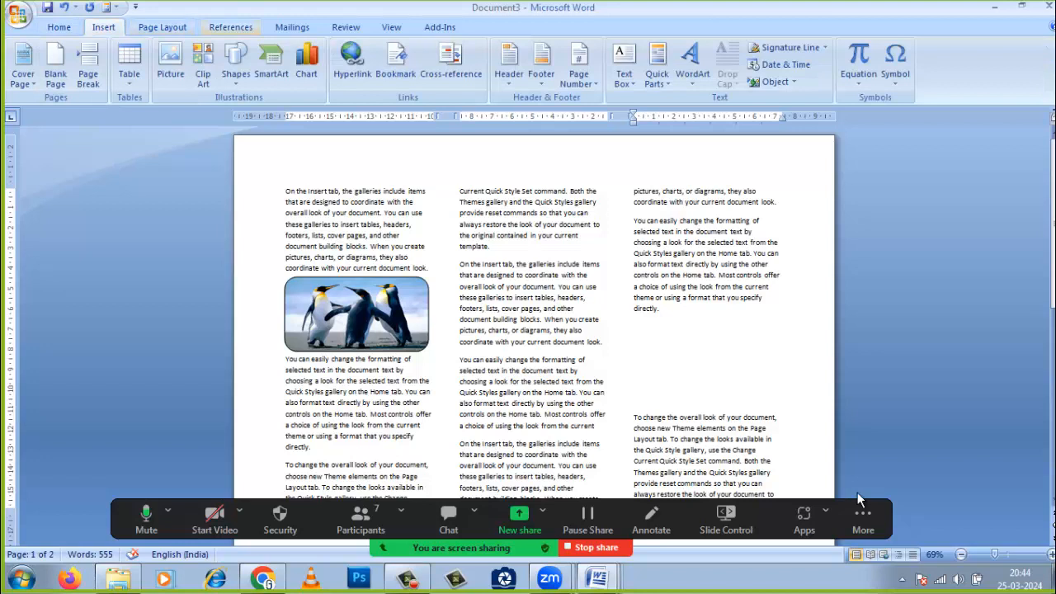
click(203, 66)
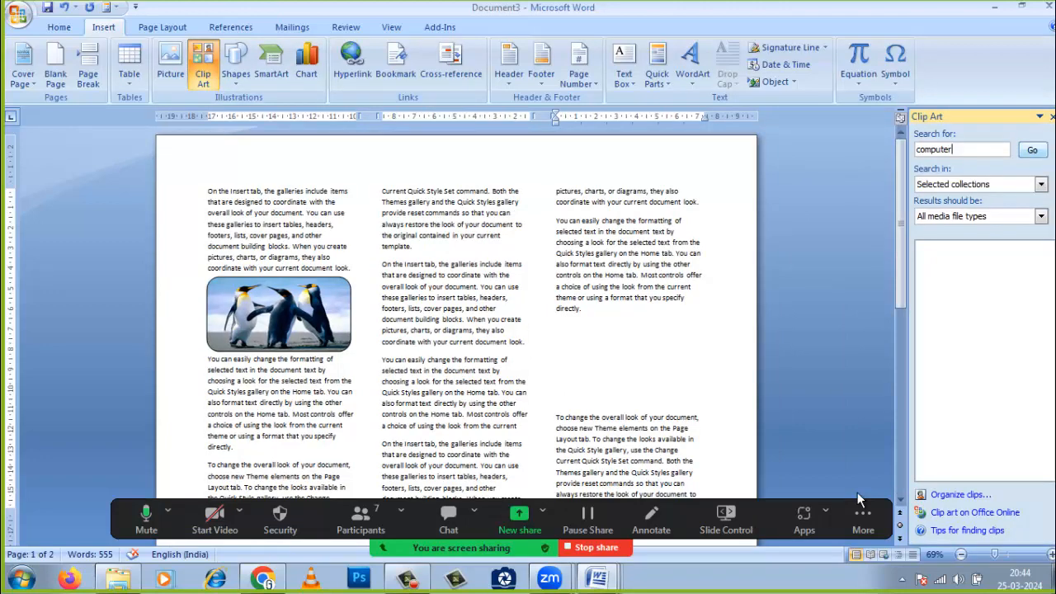
key(Return)
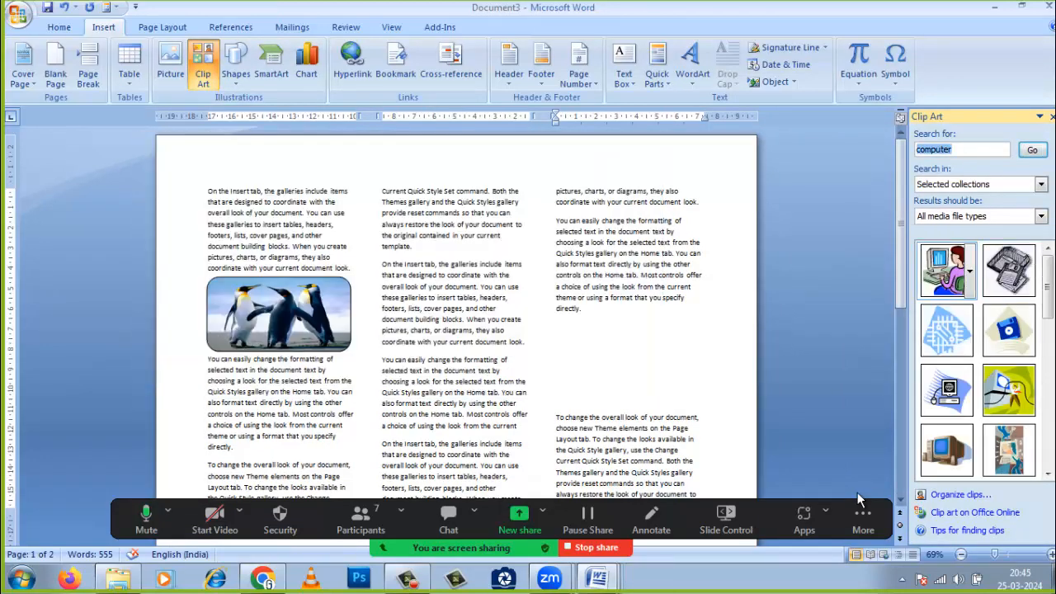
mouse_move(1047, 289)
mouse_down()
mouse_move(1048, 350)
mouse_move(1047, 285)
mouse_up()
click(946, 271)
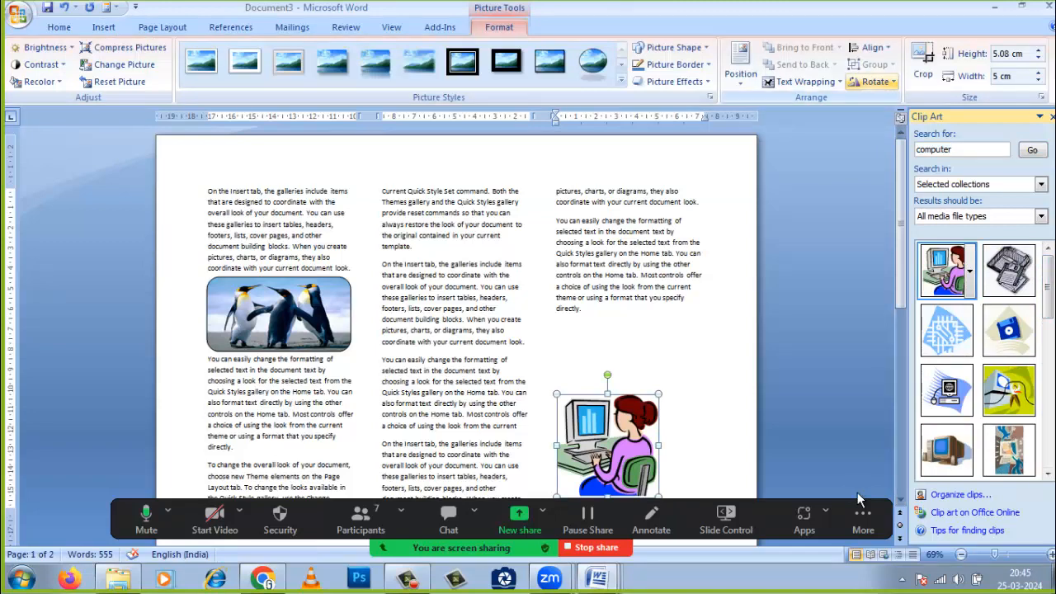
Set the clip art's text wrapping to In Front of Text and move it up into the third column's blank space
click(807, 82)
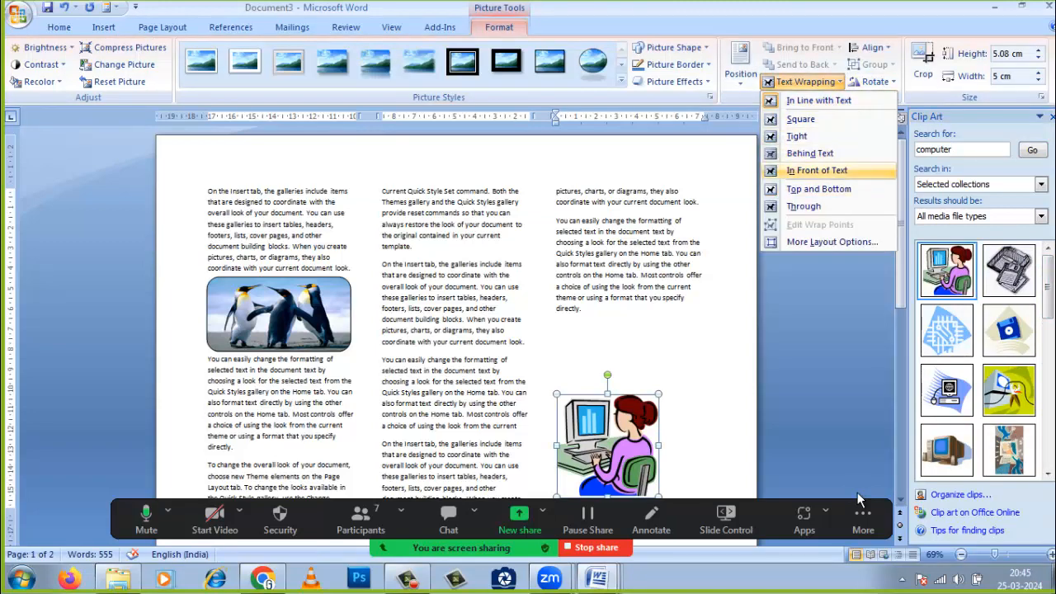
click(817, 171)
drag(608, 445, 630, 348)
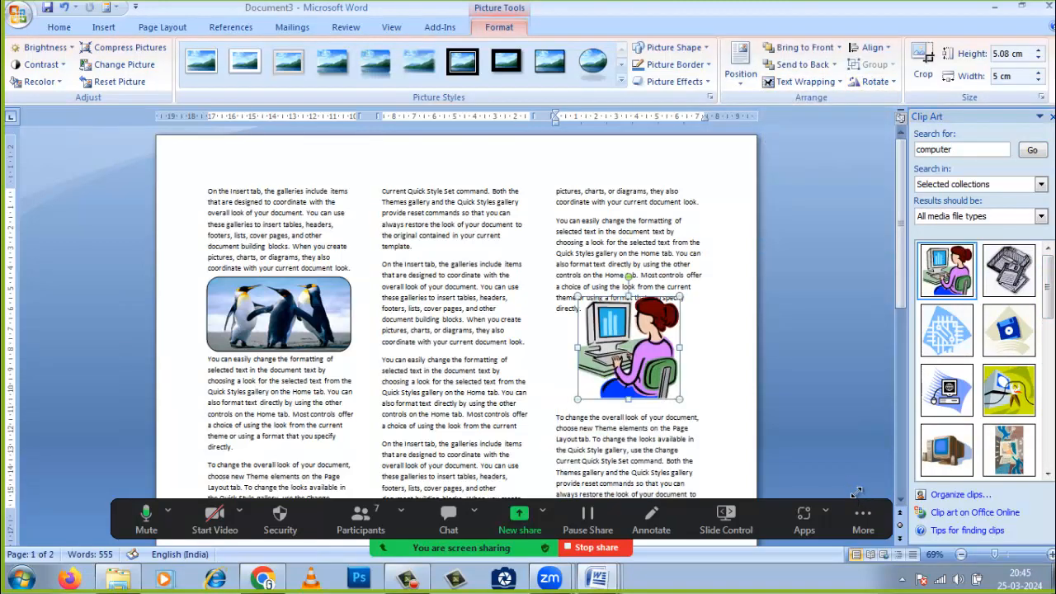
Shrink the computer clip art to about 4.4 cm high and 4.4 cm wide
drag(679, 296, 666, 309)
click(556, 327)
click(625, 350)
click(557, 345)
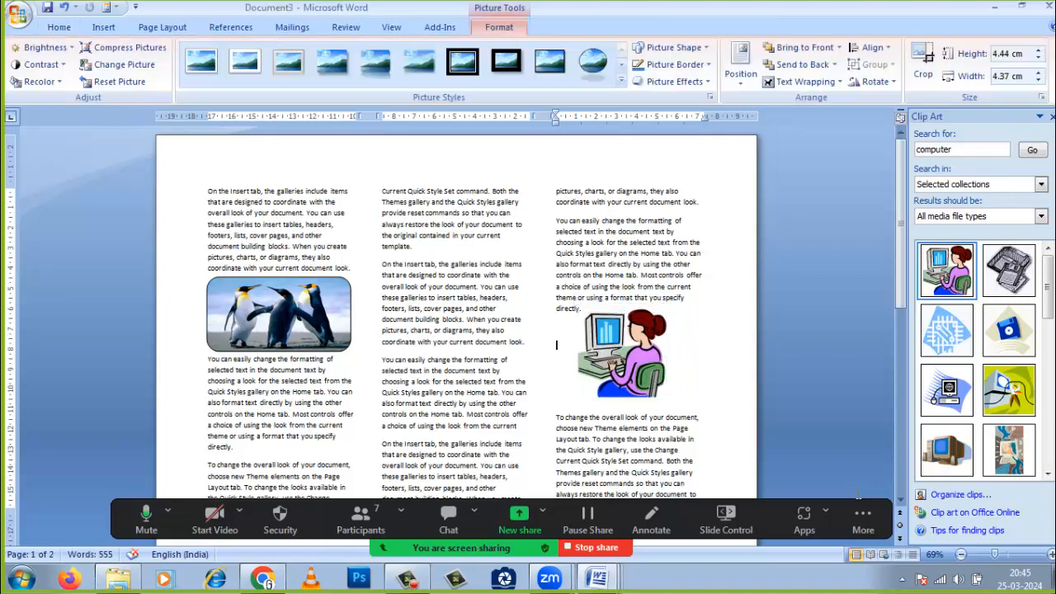
Preview several picture styles on the computer clip art and apply the oval style with a thick black frame
click(624, 351)
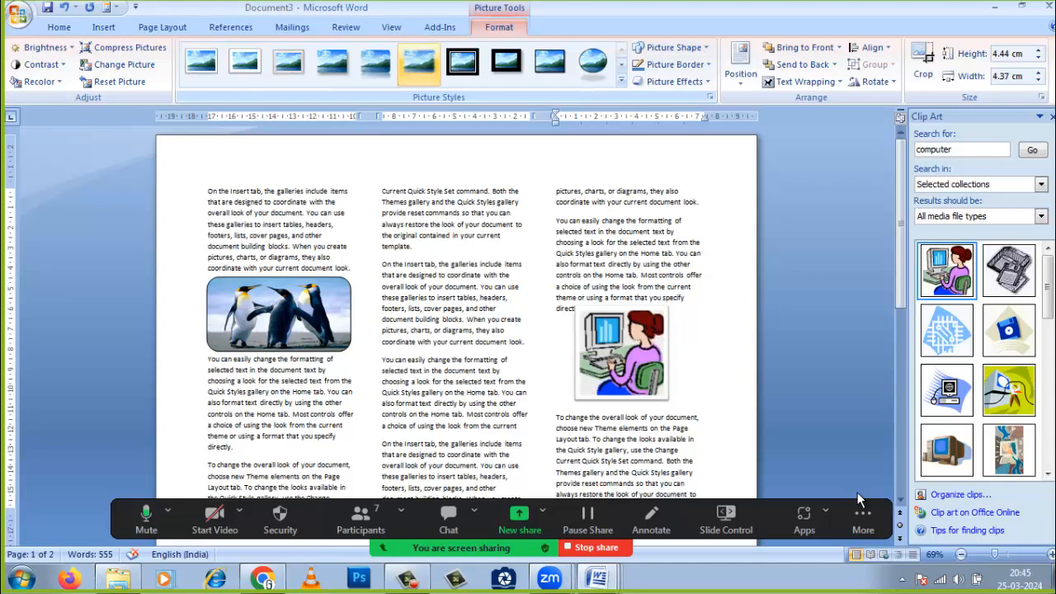
click(621, 81)
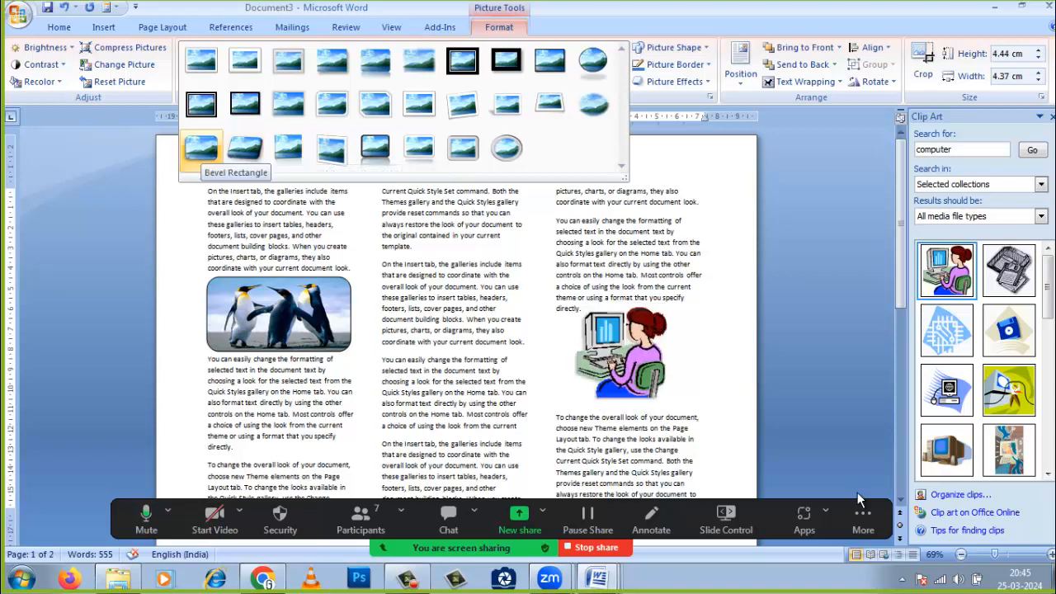
key(Escape)
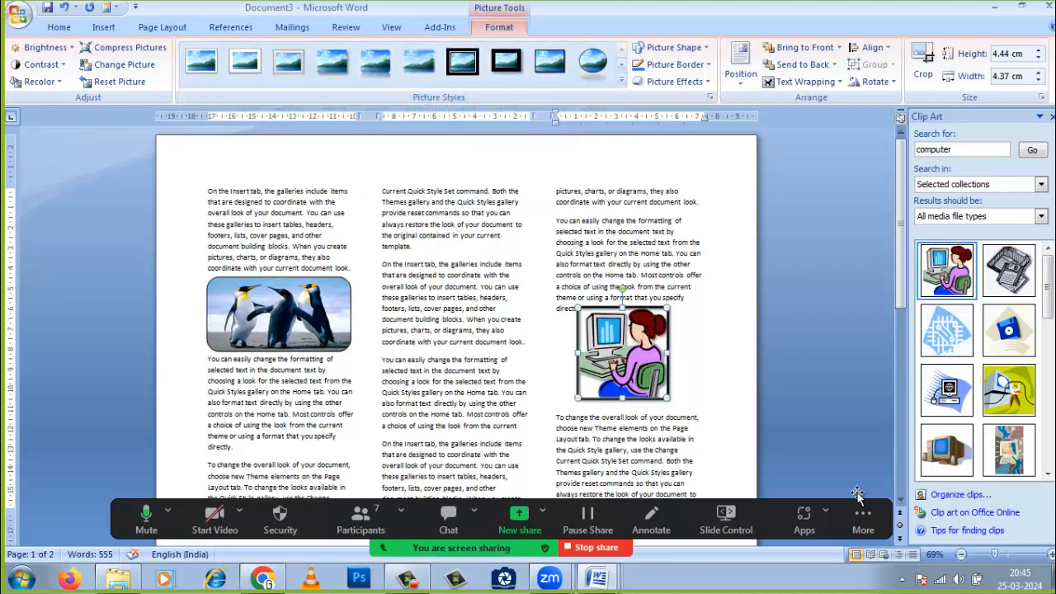
click(621, 81)
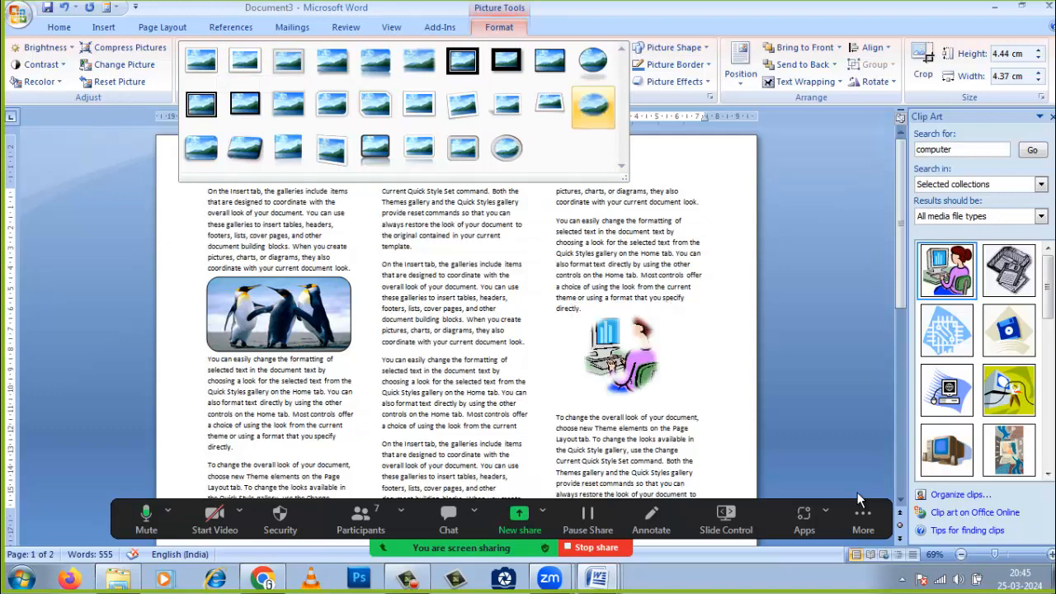
click(857, 492)
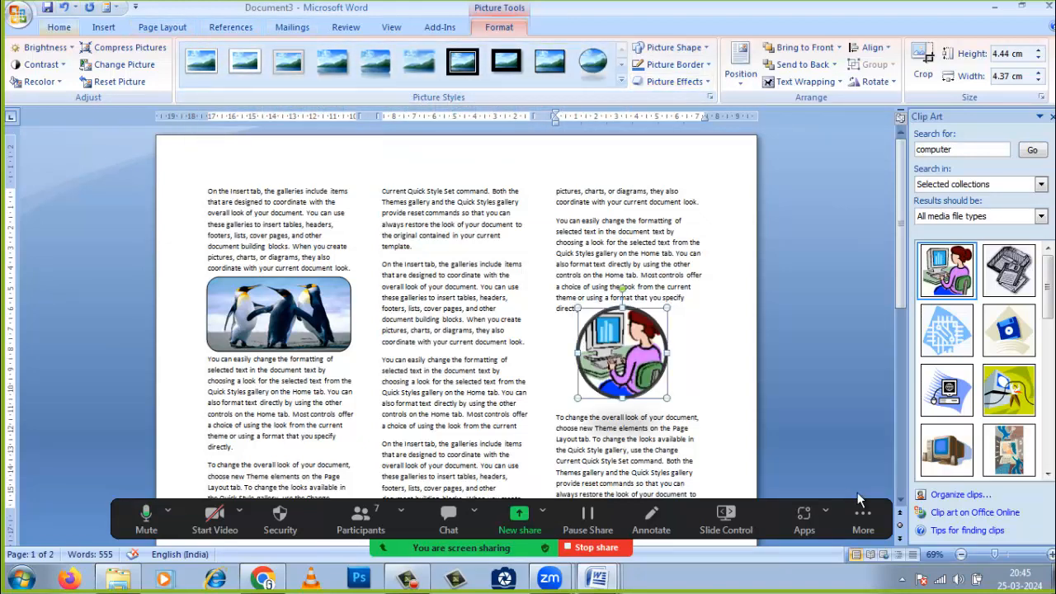
click(59, 27)
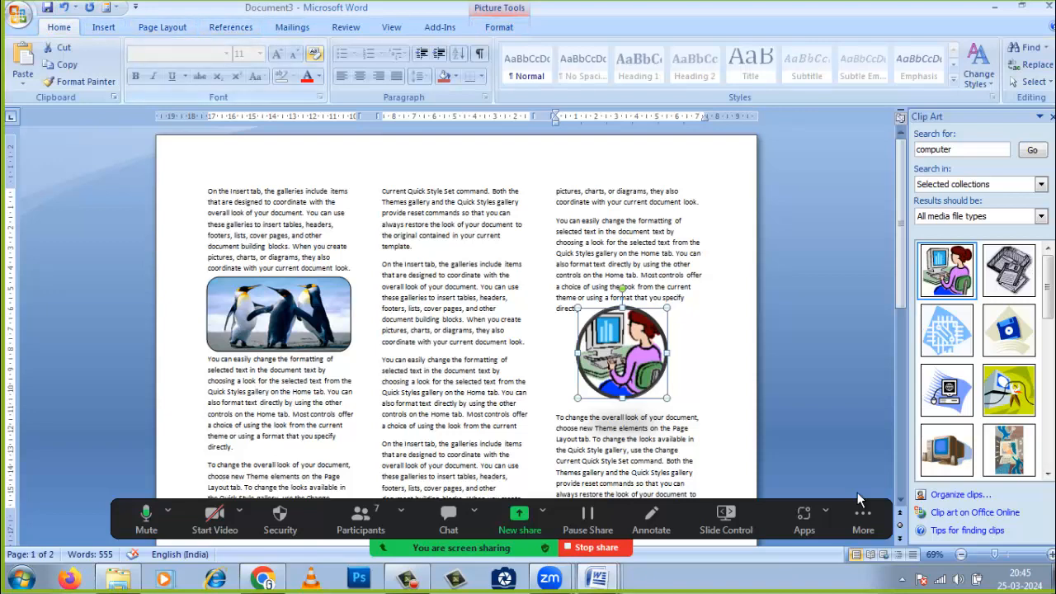
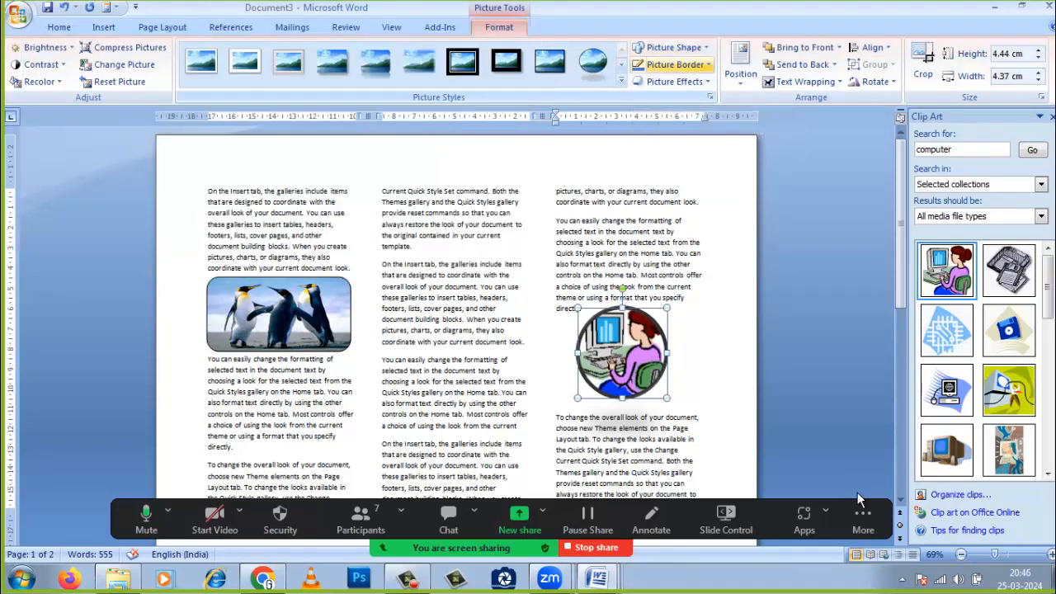
Look through the picture effects and set the computer clip art's border colour to red
click(677, 81)
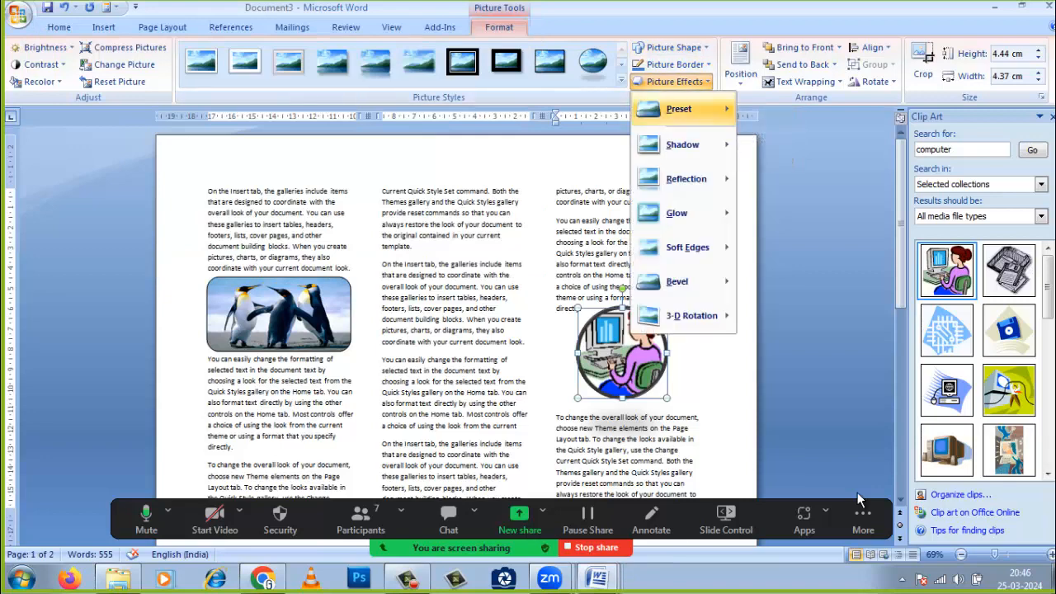
mouse_move(686, 178)
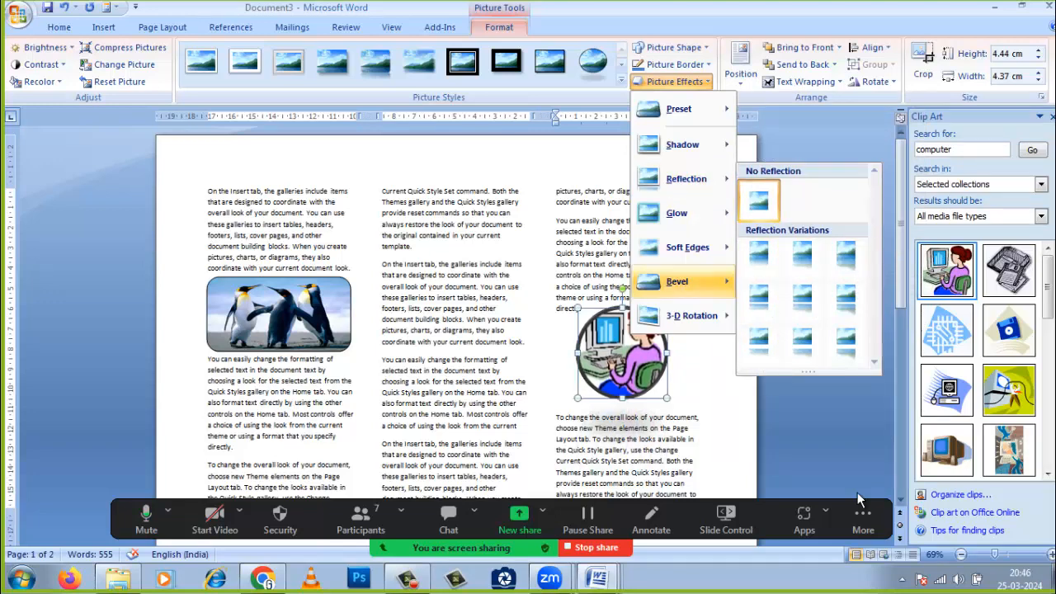
mouse_move(680, 281)
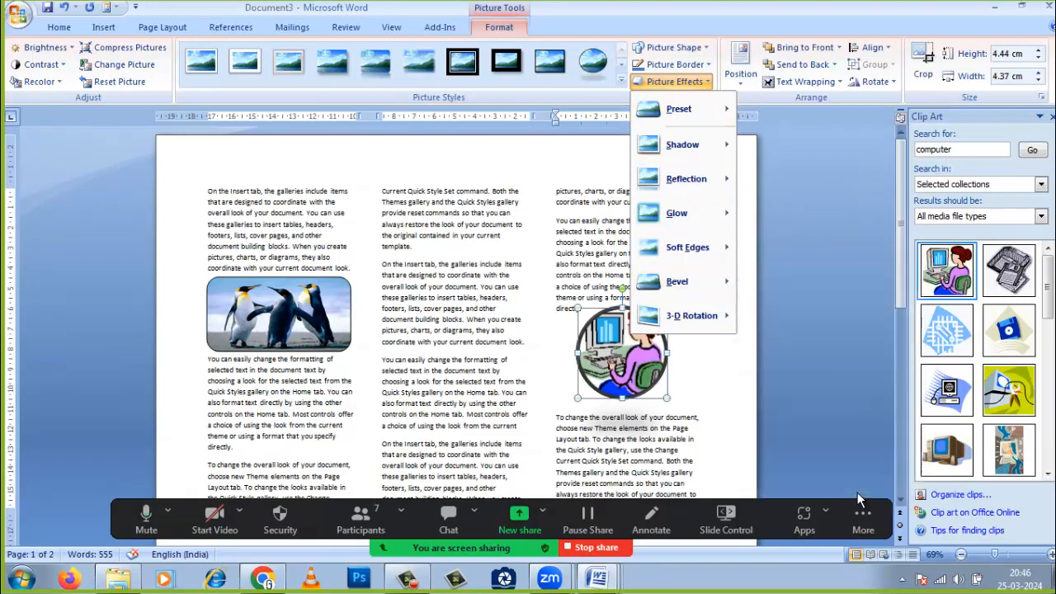
click(676, 64)
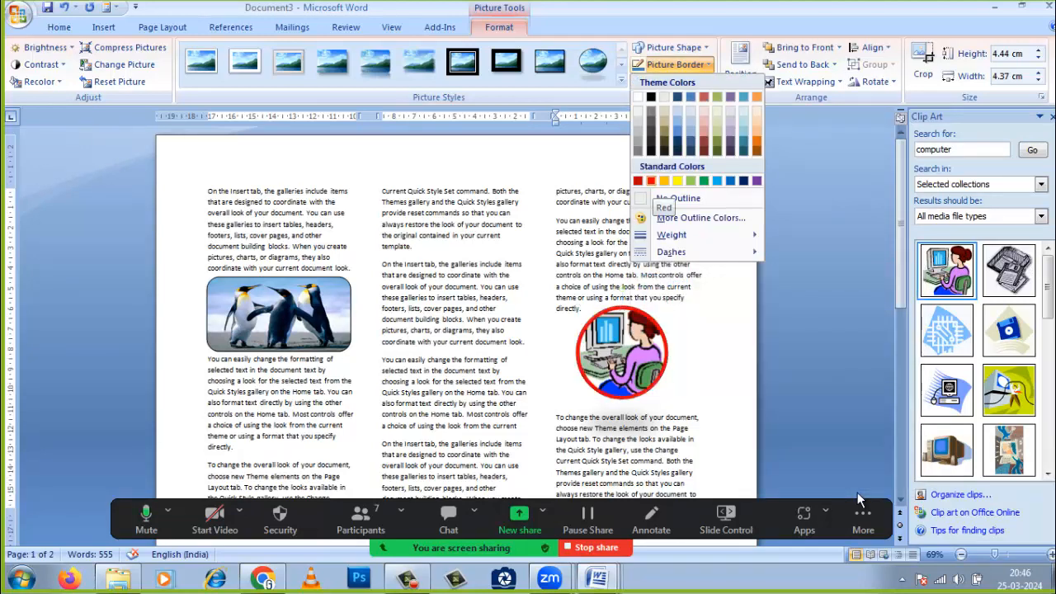
click(651, 180)
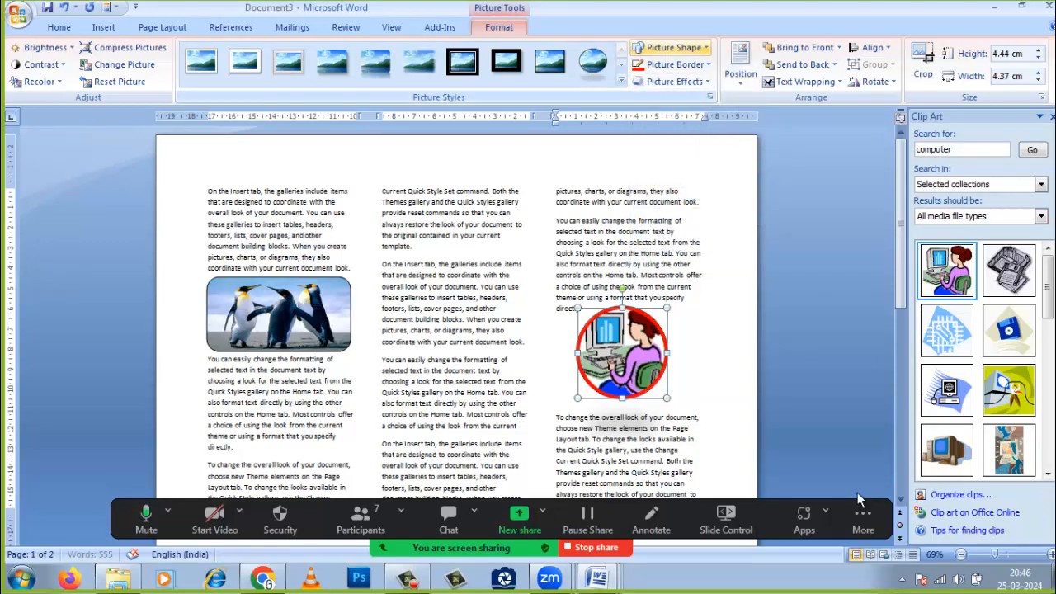
Try the smiley face, heart, decagon, cube and lightning bolt picture shapes on the computer clip art
click(674, 47)
click(701, 143)
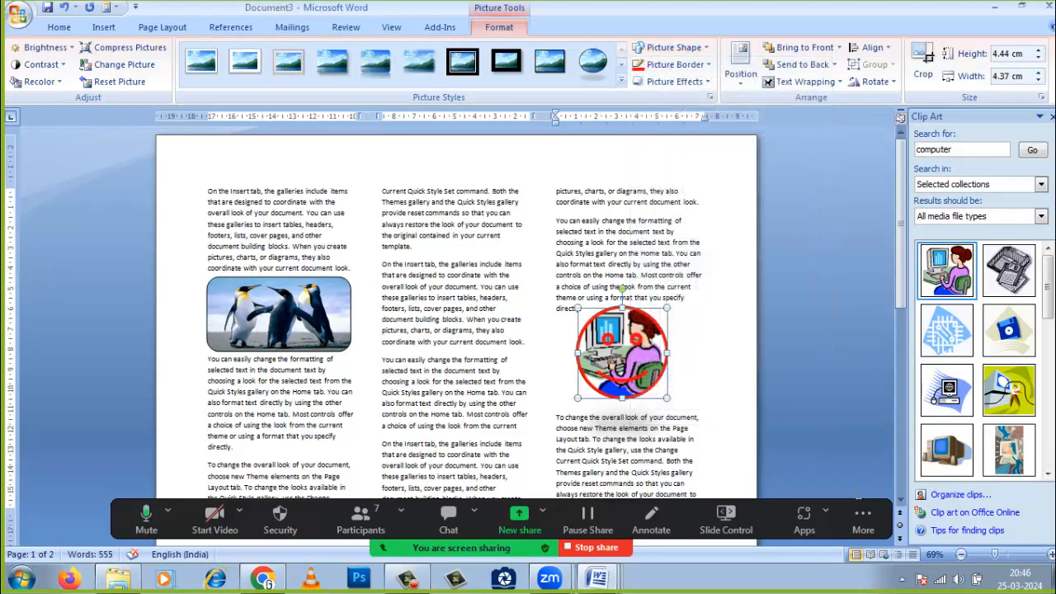
click(674, 48)
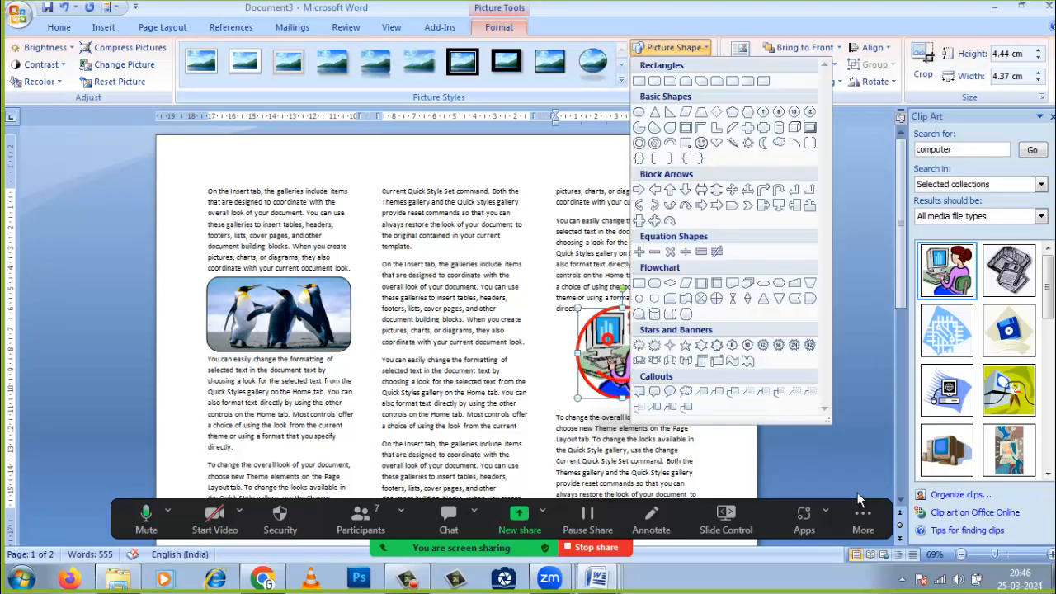
click(716, 143)
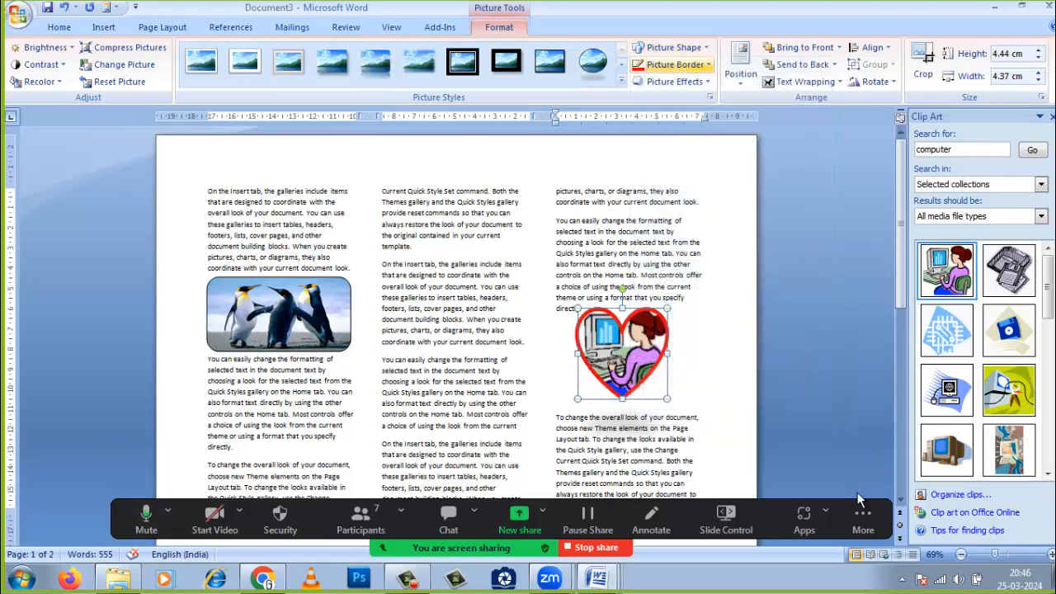
click(674, 48)
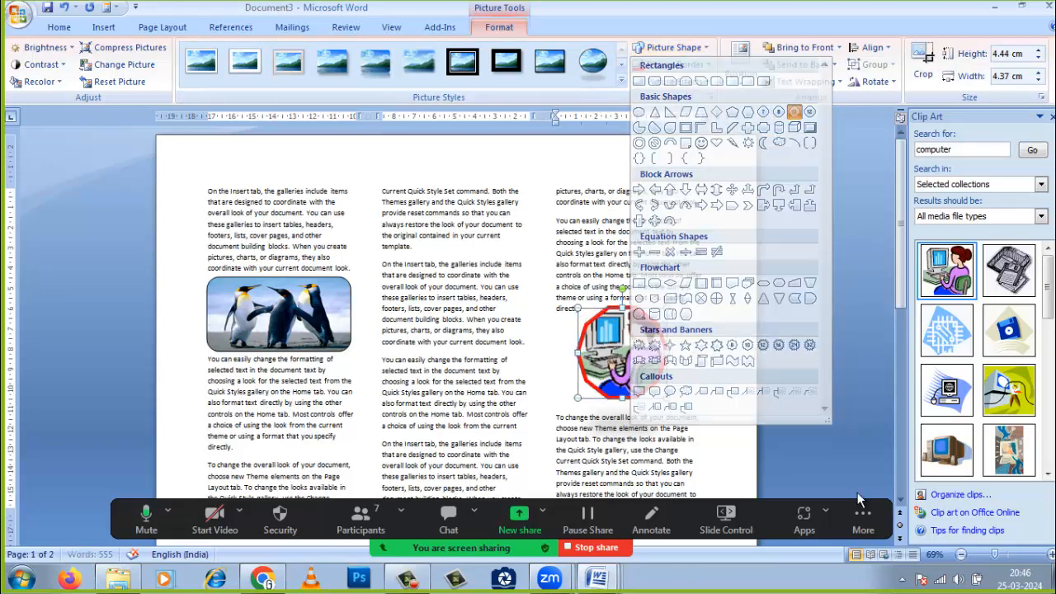
click(795, 112)
click(674, 47)
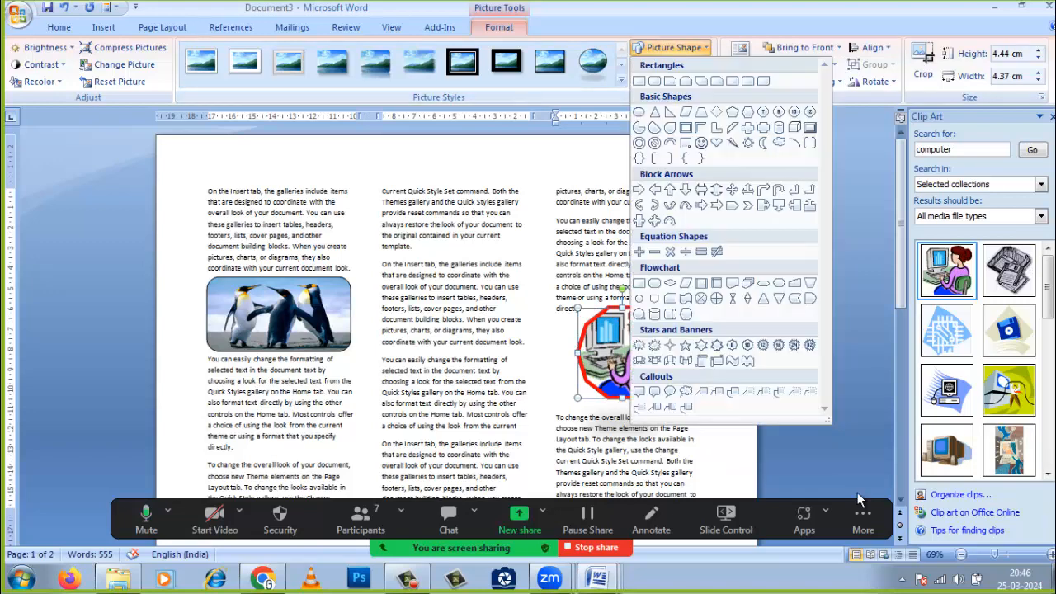
click(794, 127)
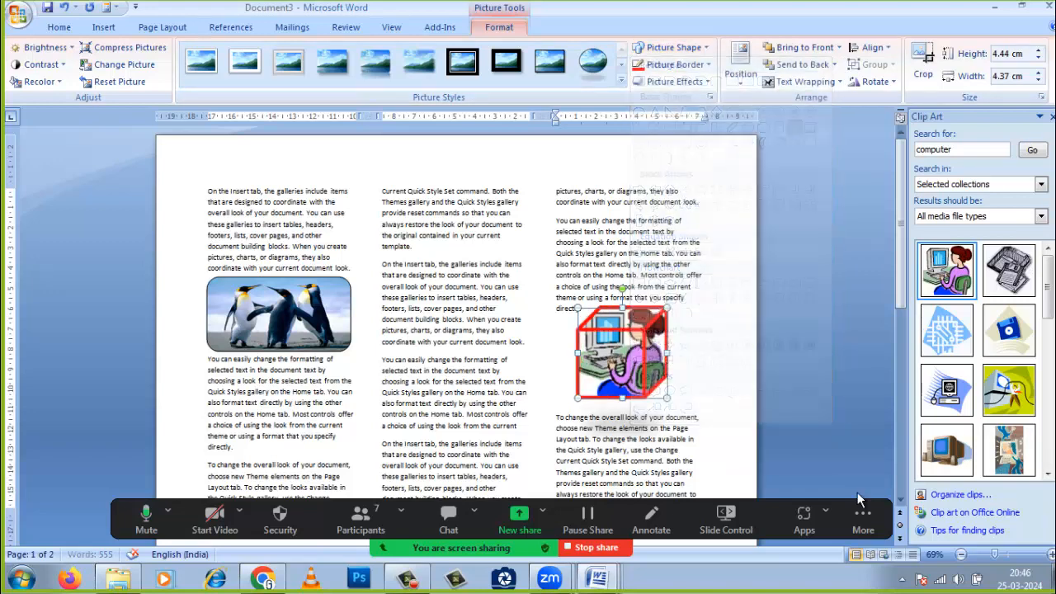
click(674, 47)
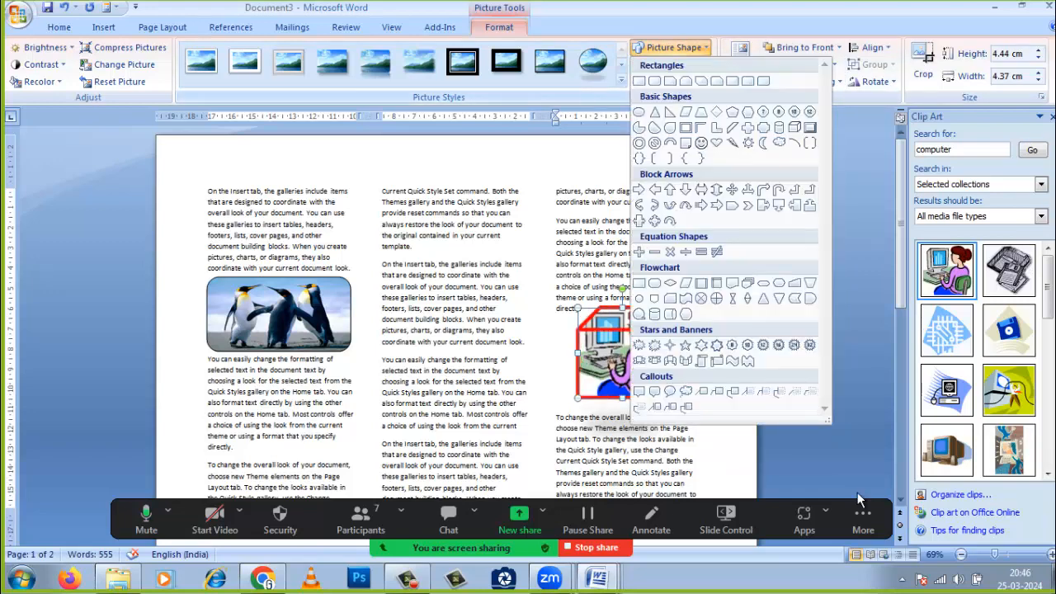
click(732, 143)
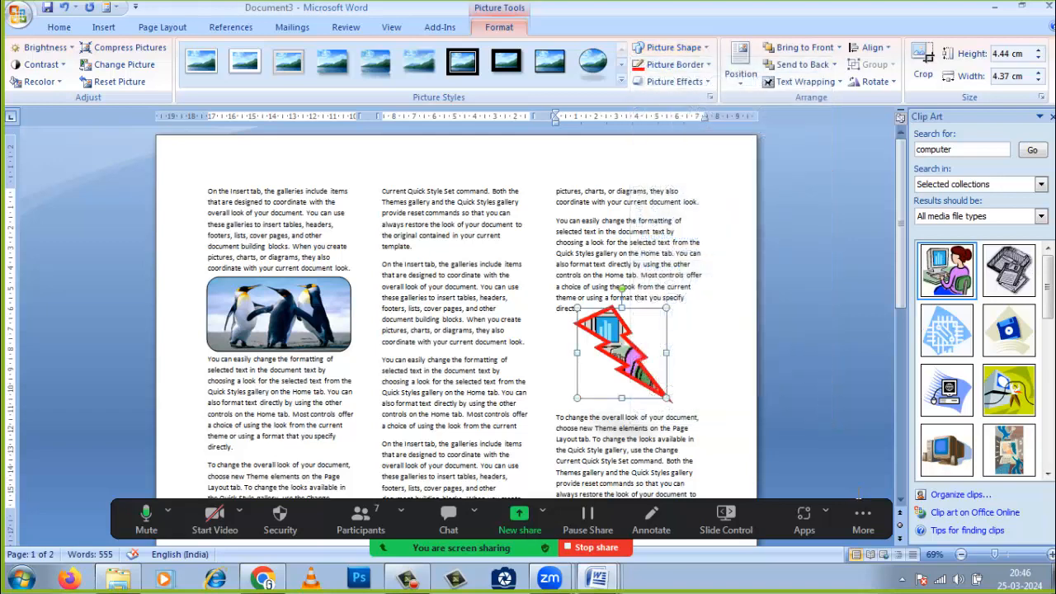
Look through the picture styles without applying one and delete the computer clip art from the third column
click(621, 80)
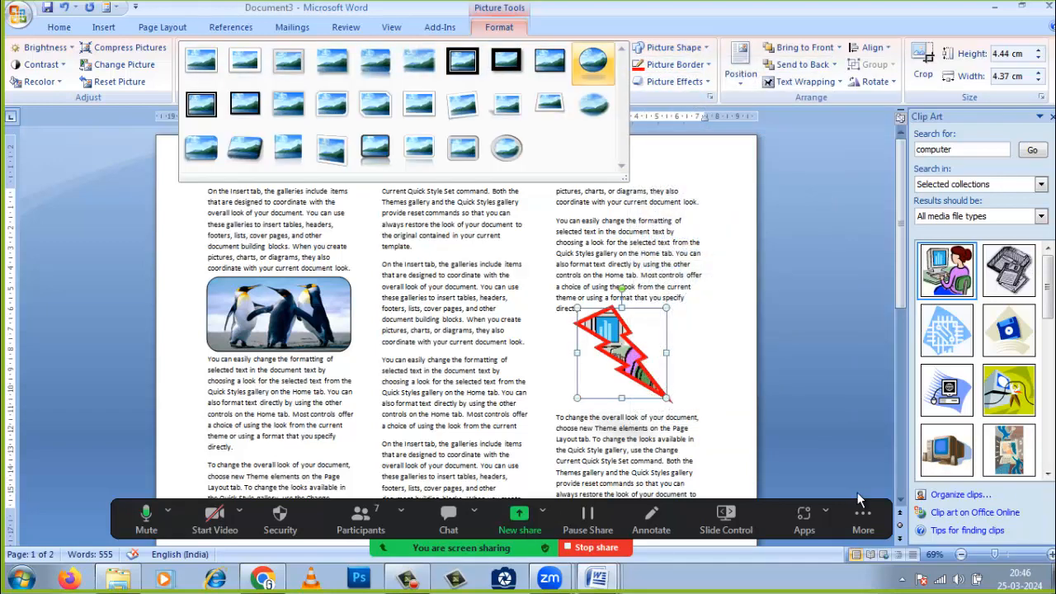
click(674, 82)
click(621, 80)
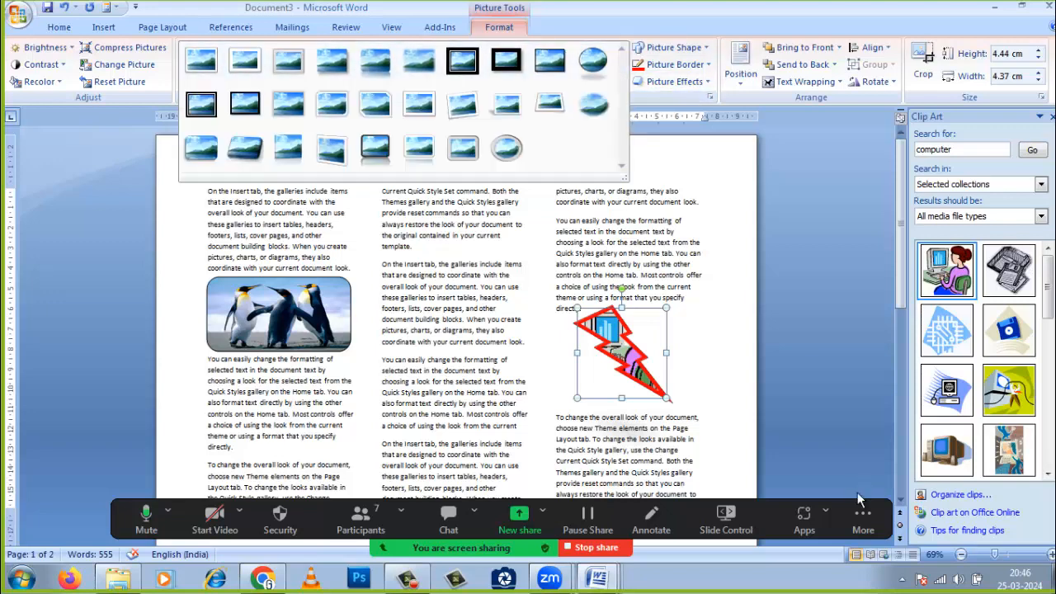
key(Escape)
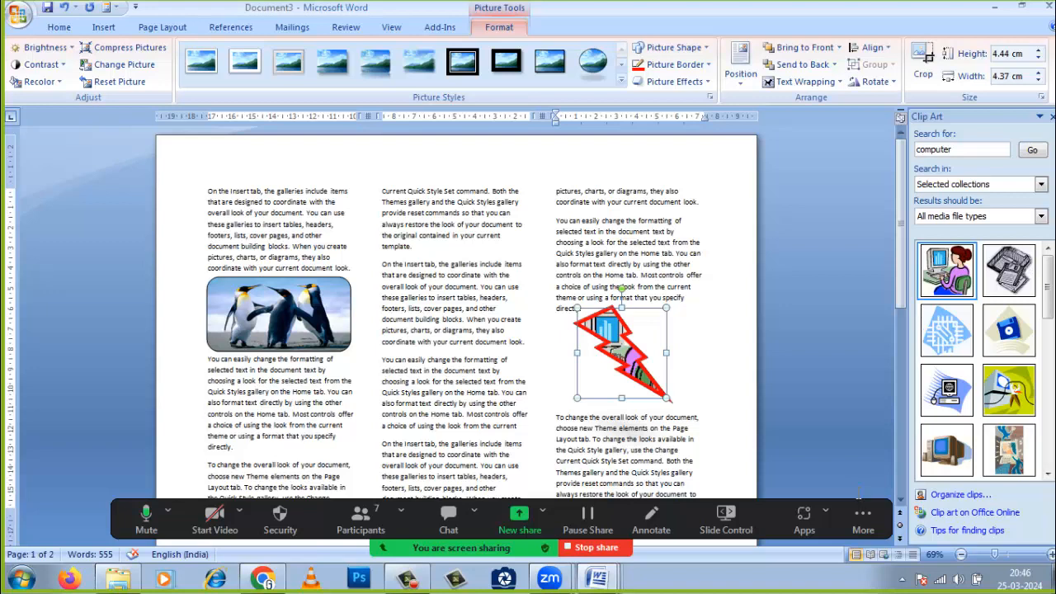
key(Delete)
Insert the woman-at-computer clip art again, wrap it In Front of Text, and move it into the third column's blank space
click(947, 270)
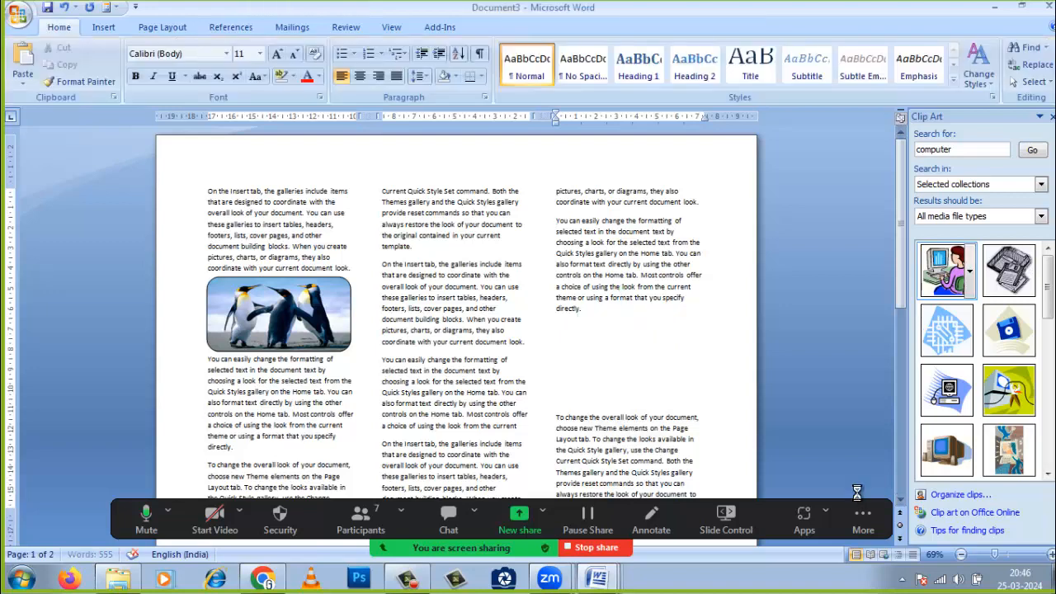
click(805, 81)
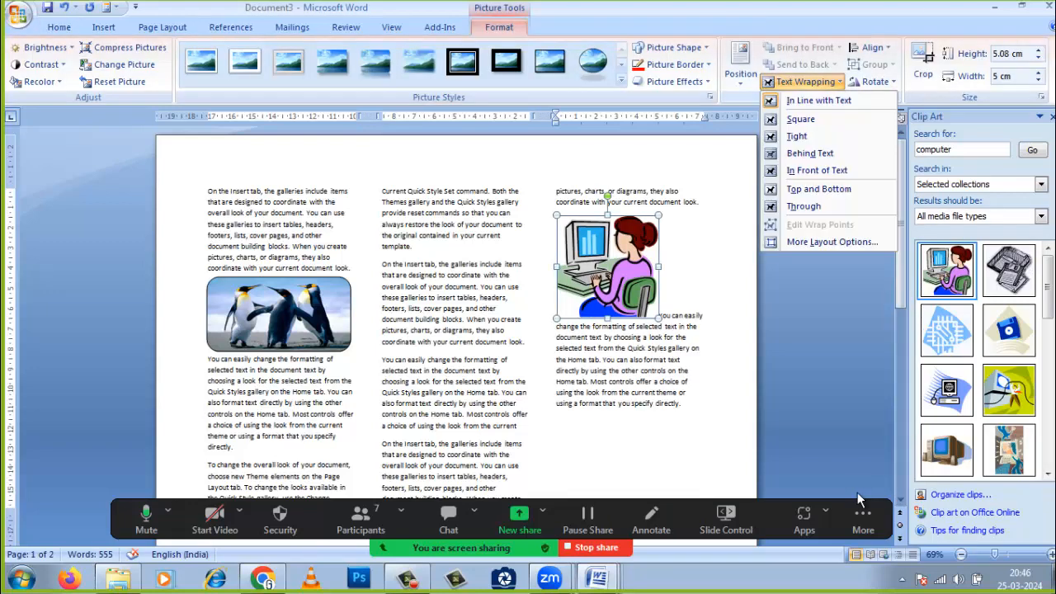
click(817, 171)
drag(609, 268, 609, 363)
click(689, 350)
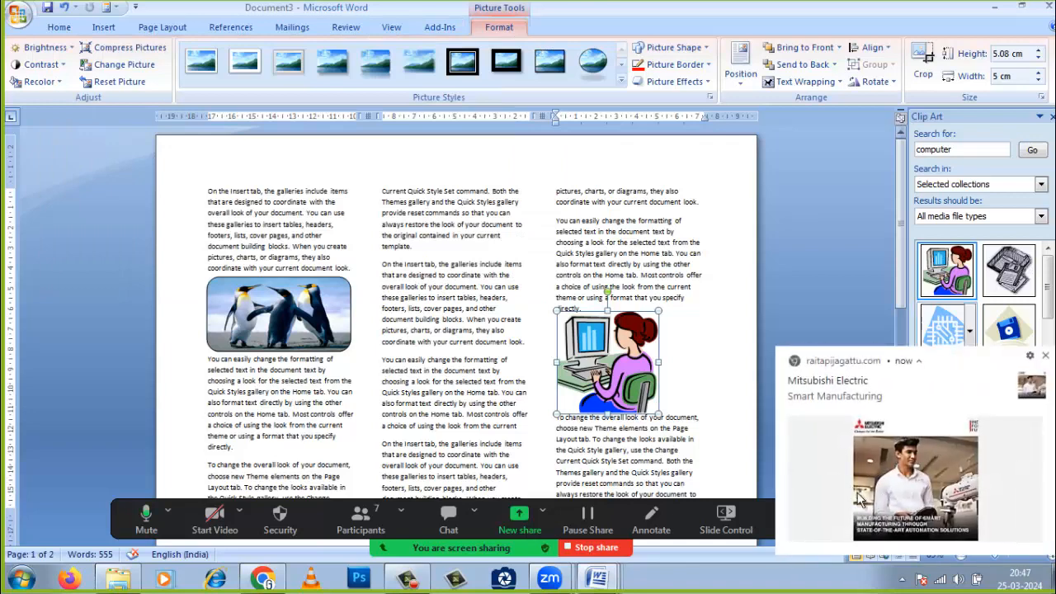
Insert the built-in Braces Quote 2 text box and clear its placeholder text
click(59, 27)
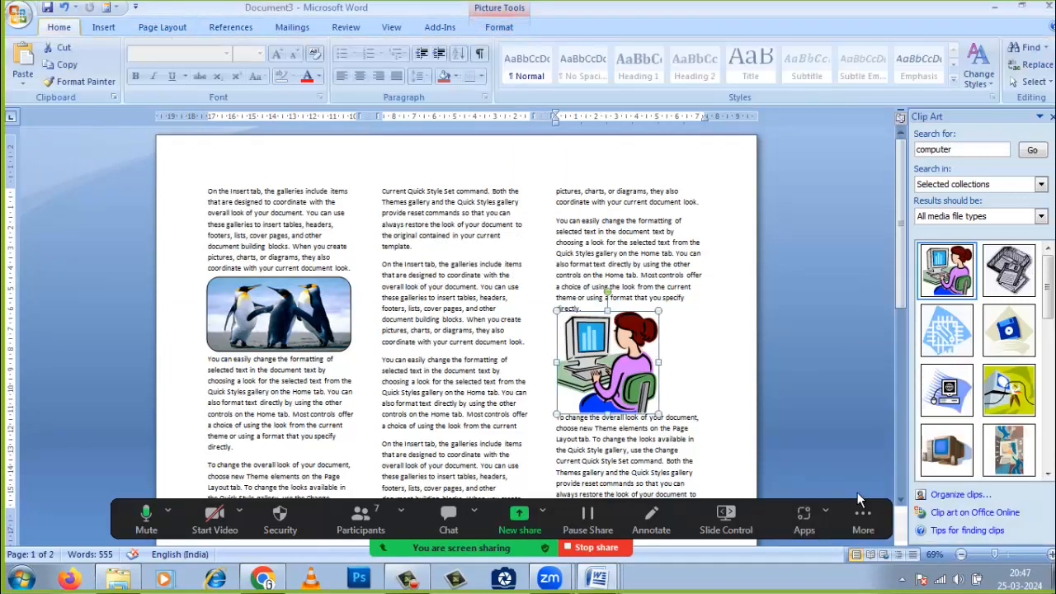
click(104, 27)
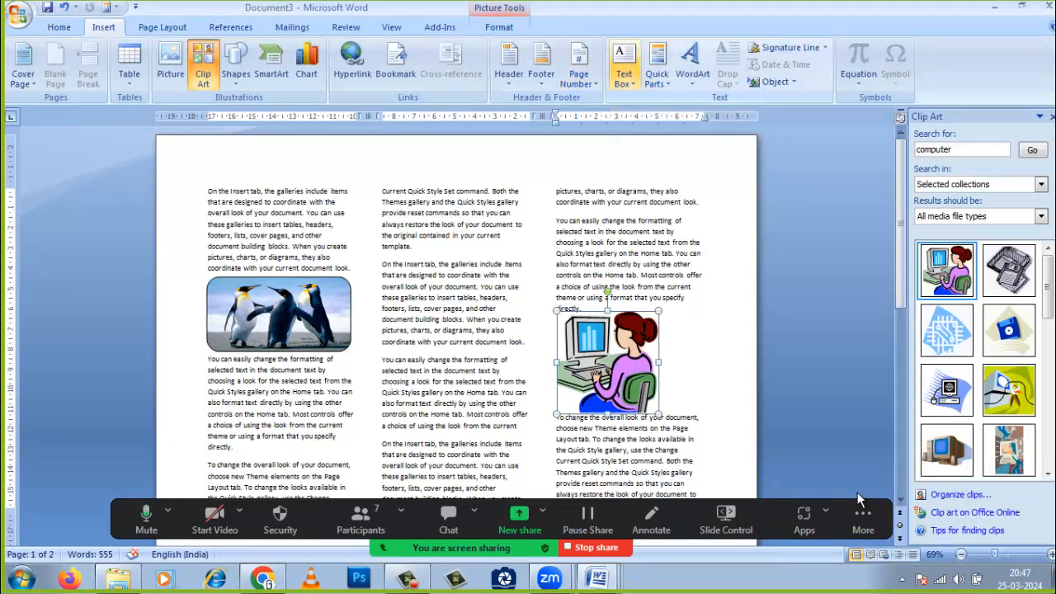
click(624, 66)
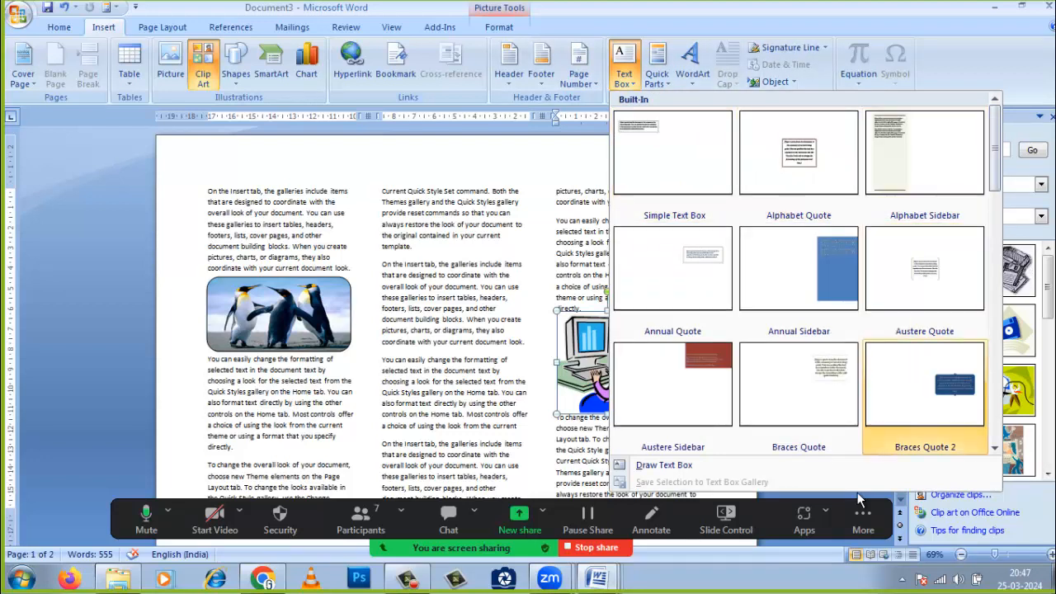
click(924, 384)
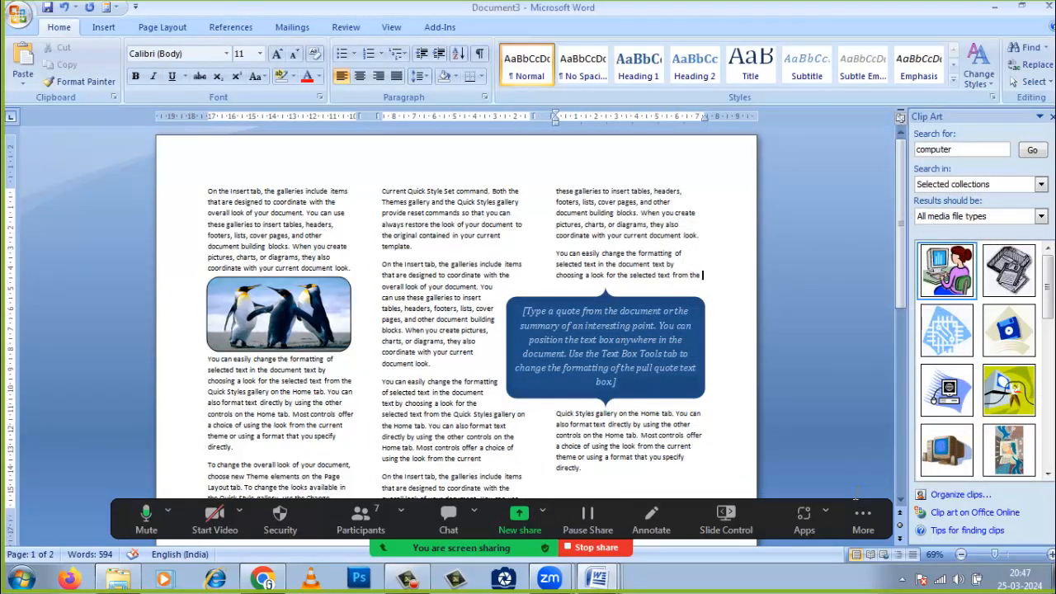
click(858, 493)
click(649, 340)
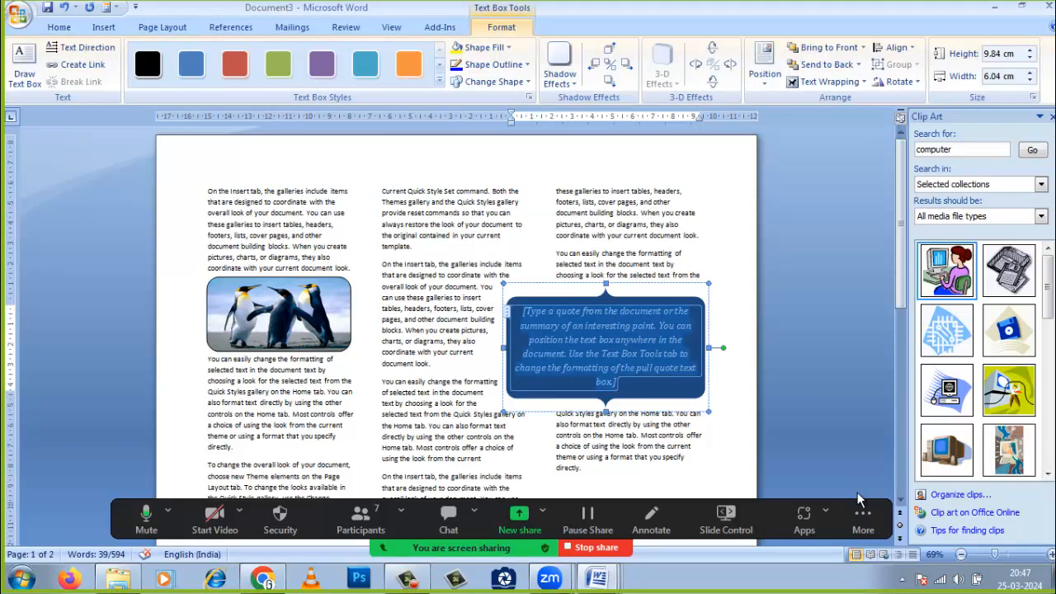
key(Delete)
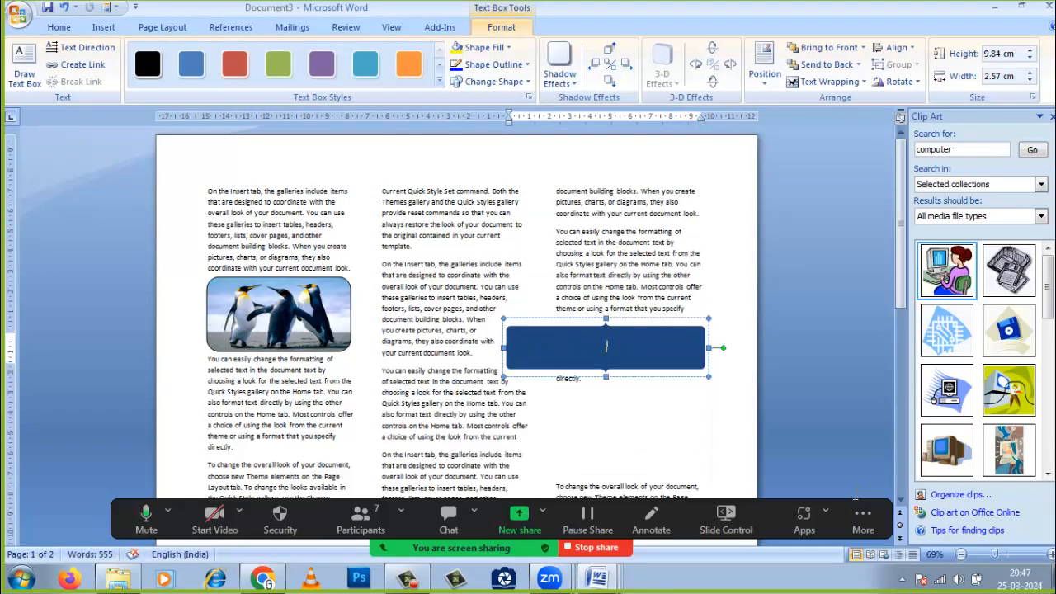
click(557, 414)
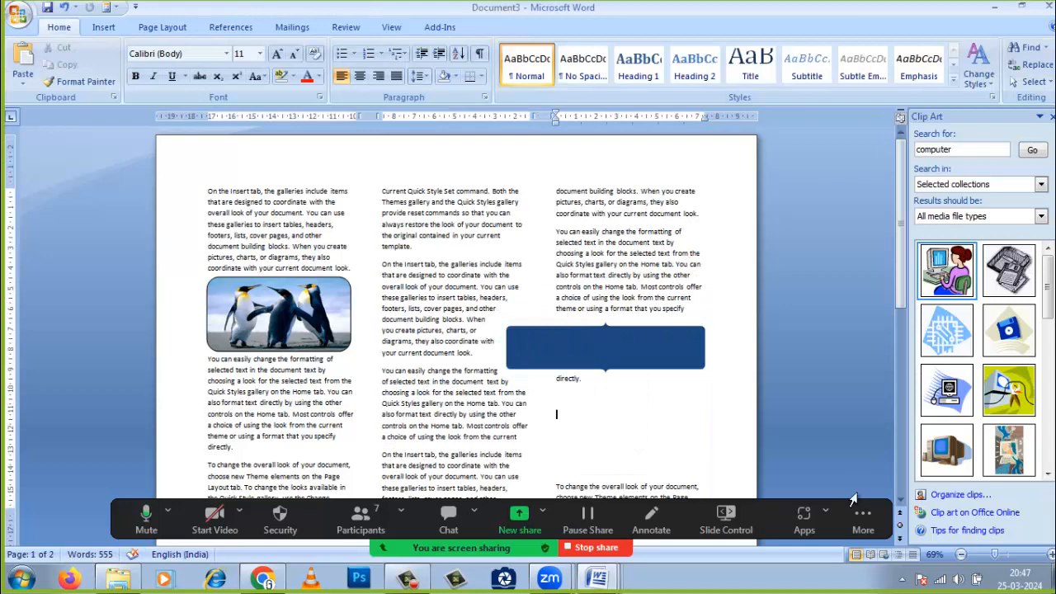
click(104, 28)
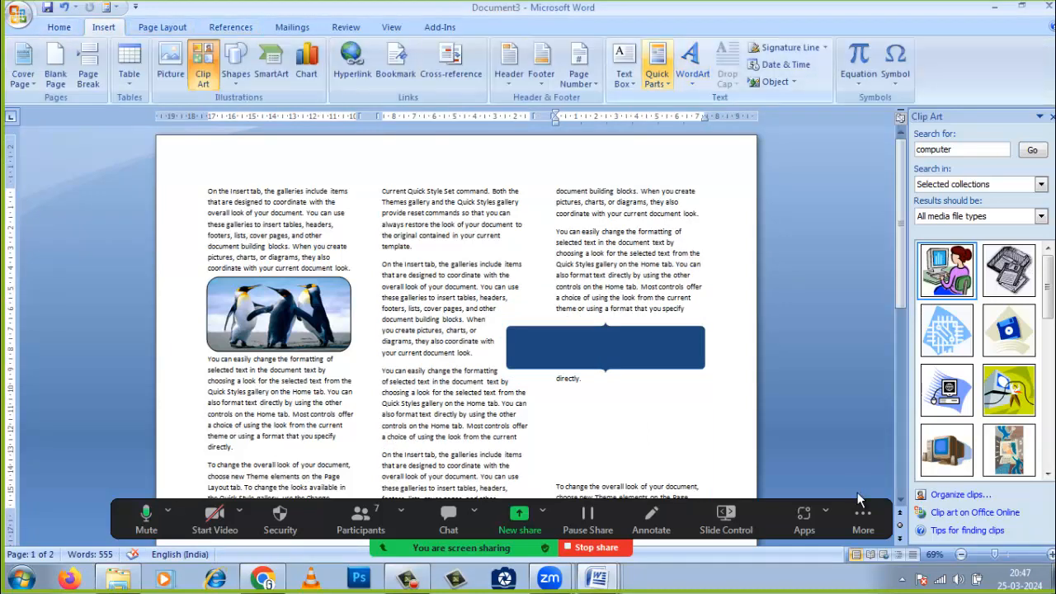
click(163, 27)
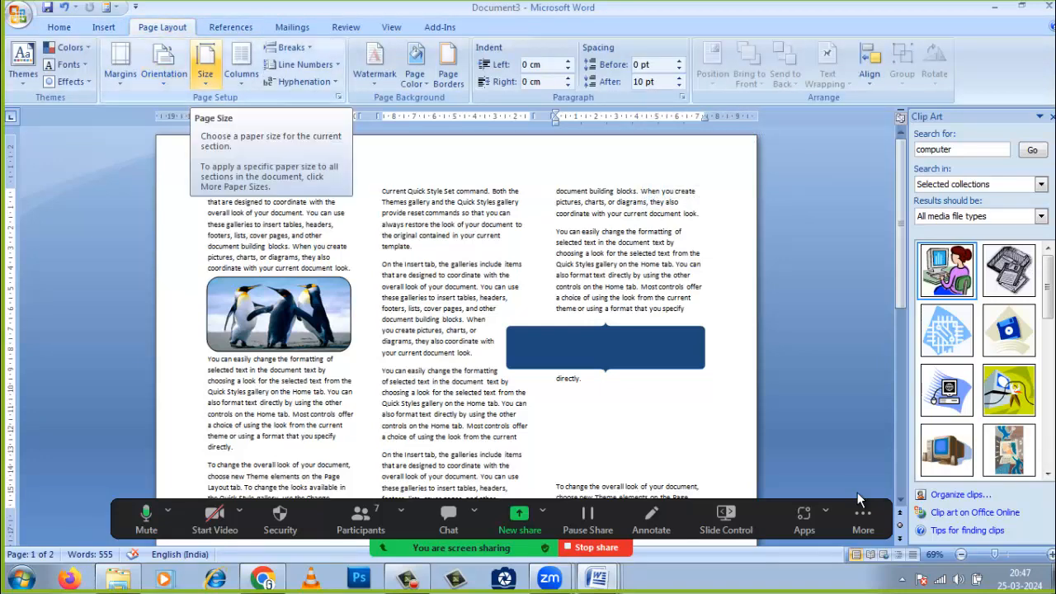
click(103, 27)
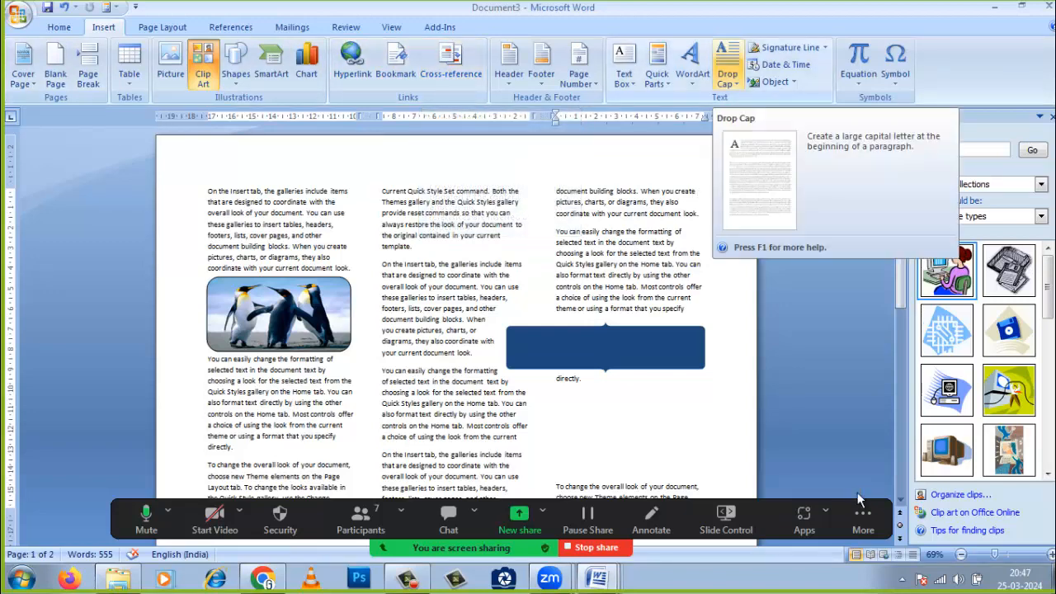
Delete the empty blue quote text box from the page
click(606, 348)
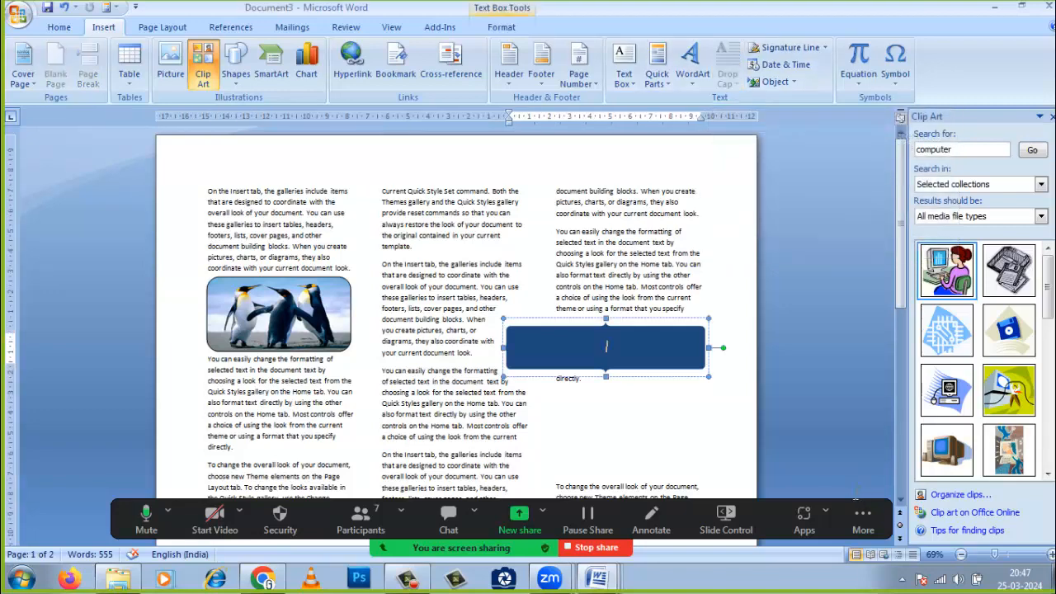
key(BackSpace)
click(578, 316)
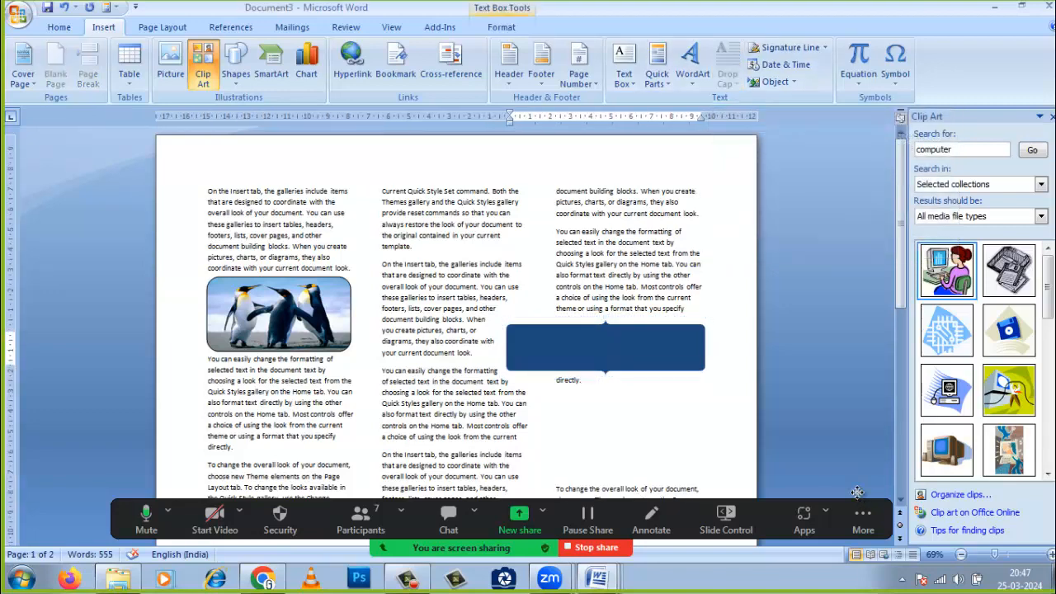
key(Delete)
Remove the blank lines above the third column's "To change the overall look" paragraph and join it to the preceding paragraph
click(557, 399)
key(Delete)
key(Delete)
key(Delete)
key(Delete)
key(Delete)
key(Delete)
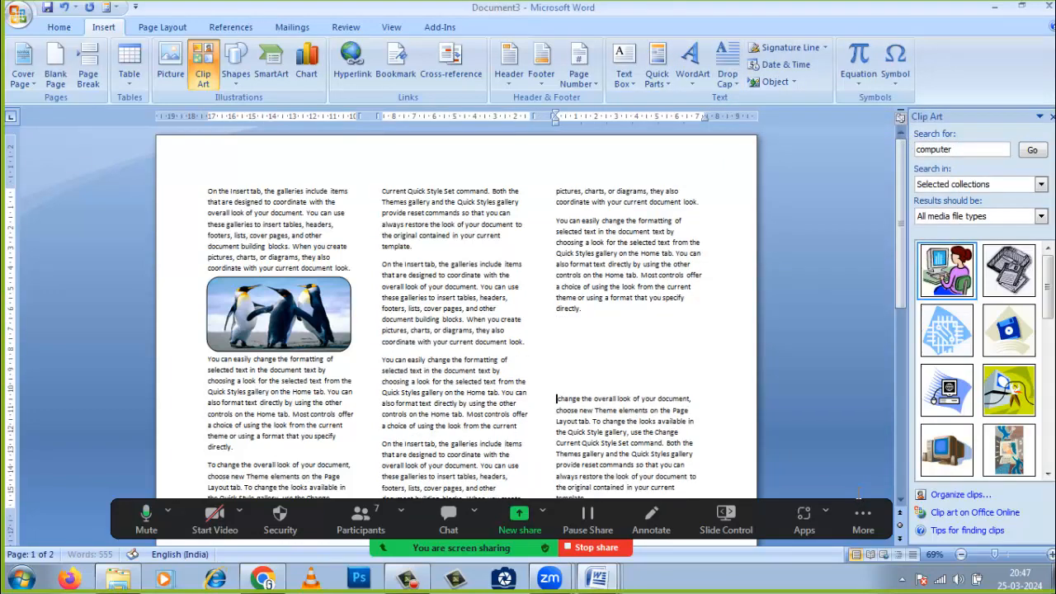
key(BackSpace)
key(BackSpace)
key(BackSpace)
key(BackSpace)
key(BackSpace)
key(BackSpace)
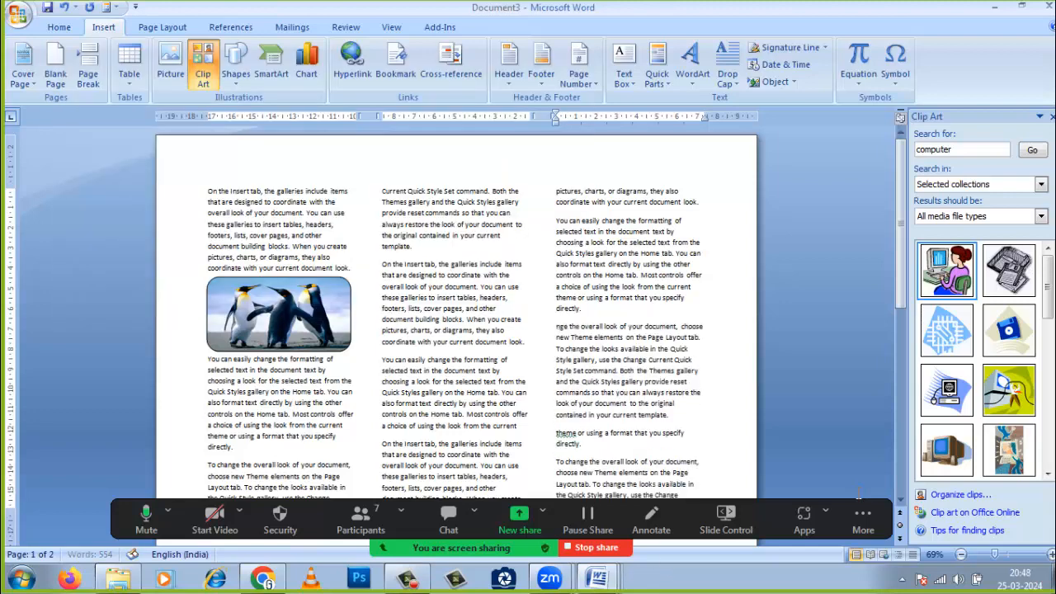
key(BackSpace)
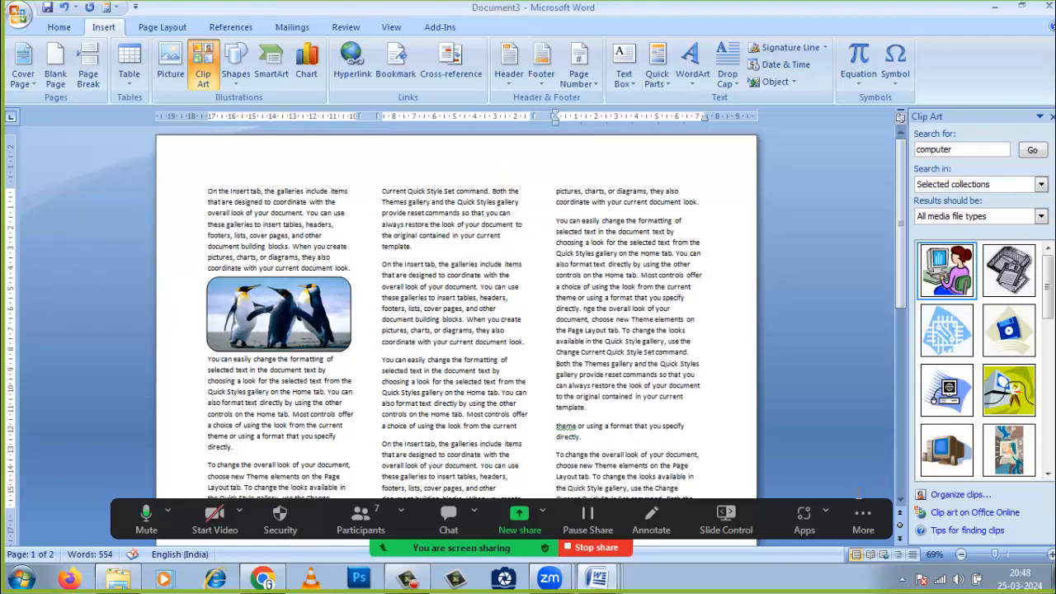
Select the whole document text and apply a Dropped drop cap after previewing the In margin option
drag(208, 192, 263, 203)
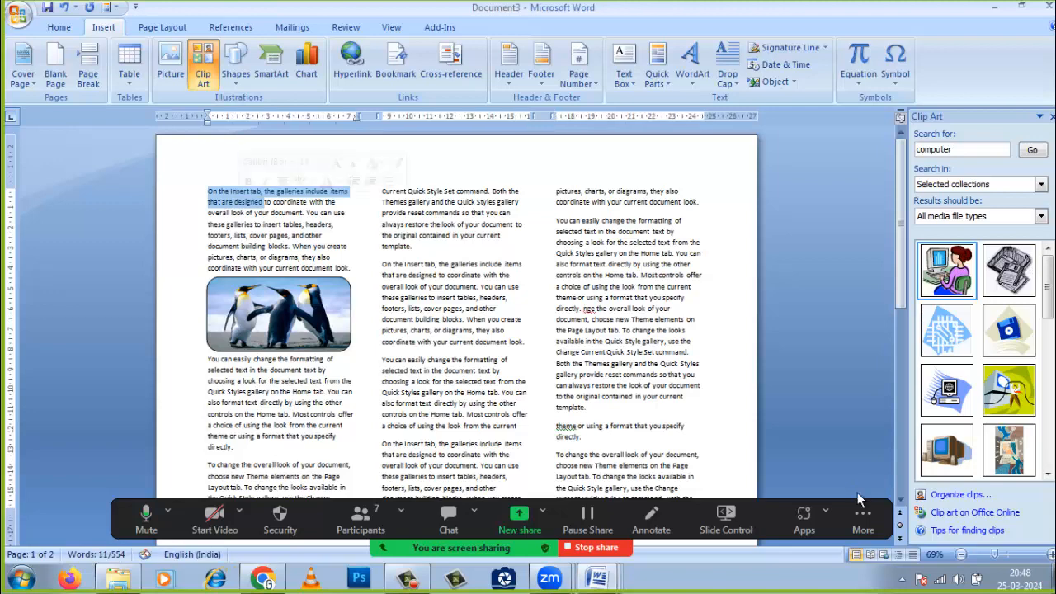
key(ctrl+a)
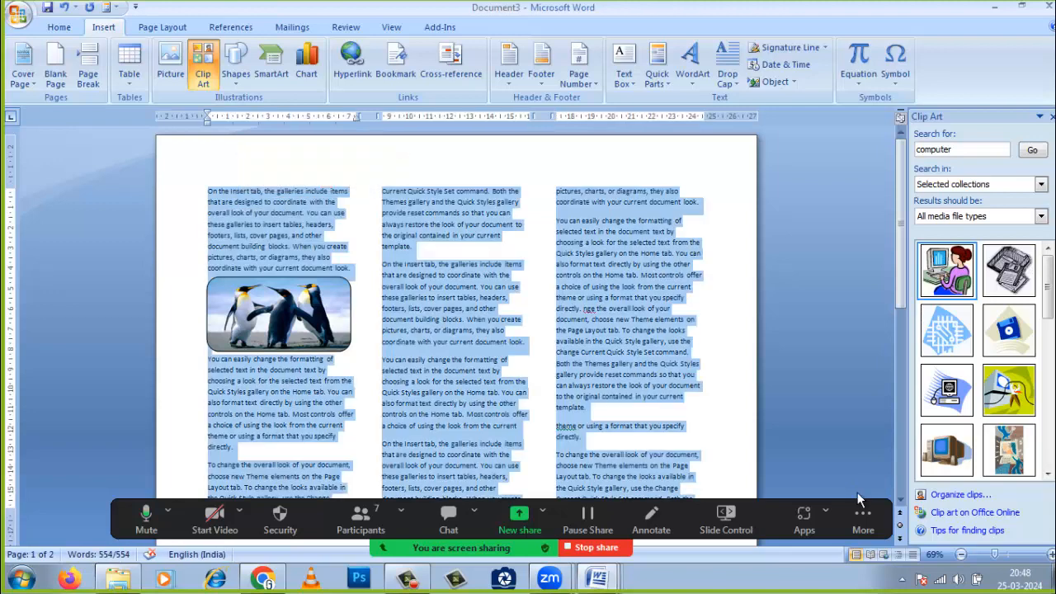
key(alt+n)
key(r)
key(c)
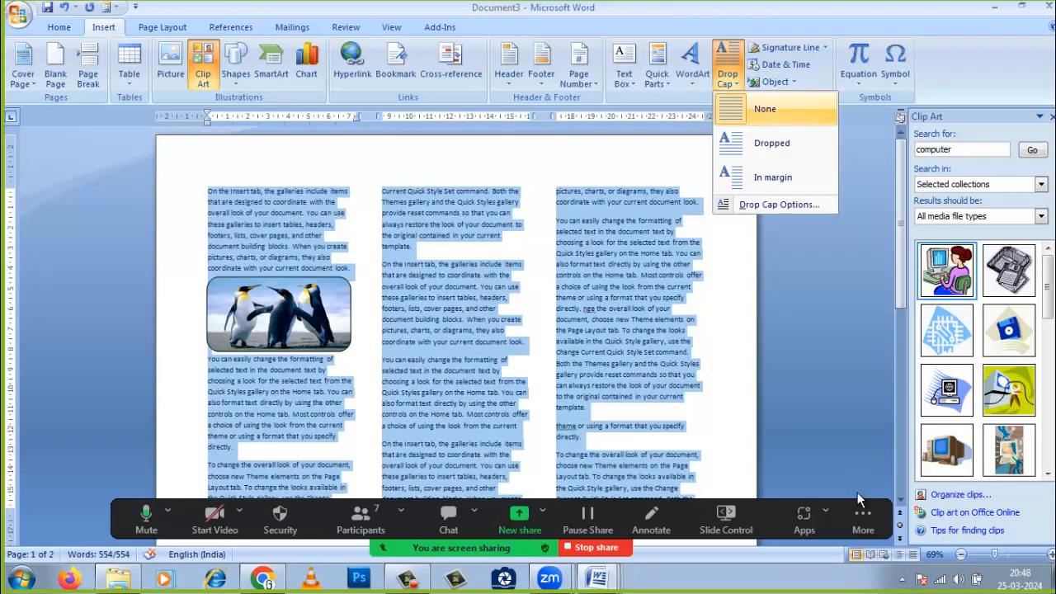
key(Down)
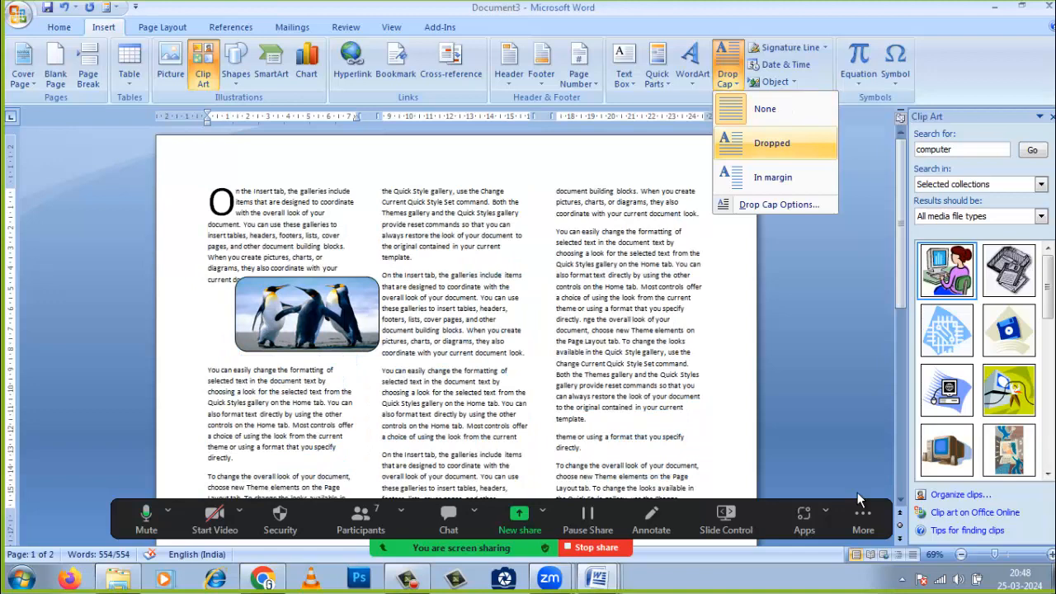
key(Down)
key(Up)
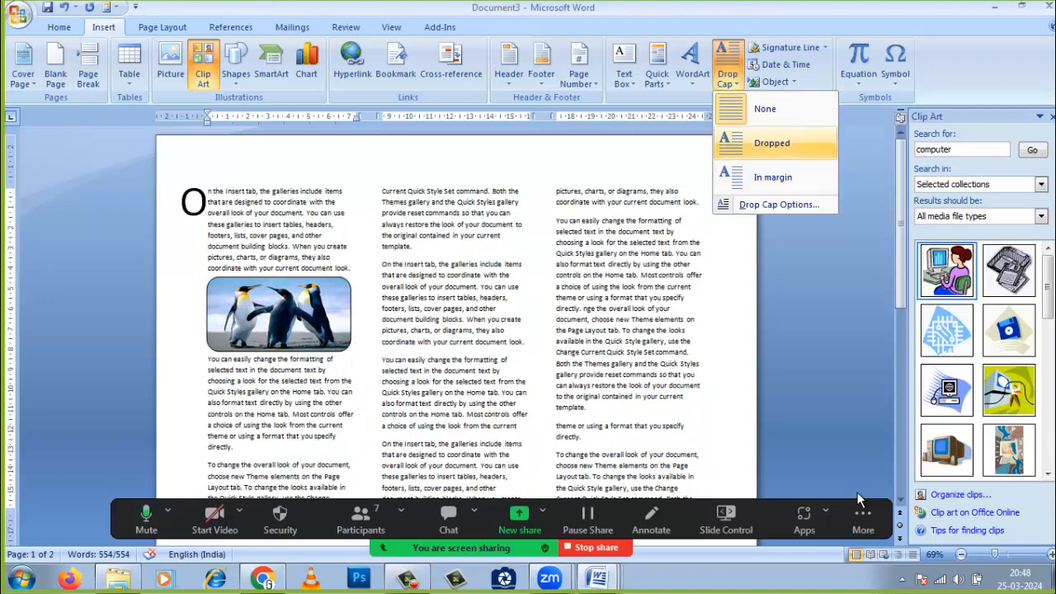
key(Return)
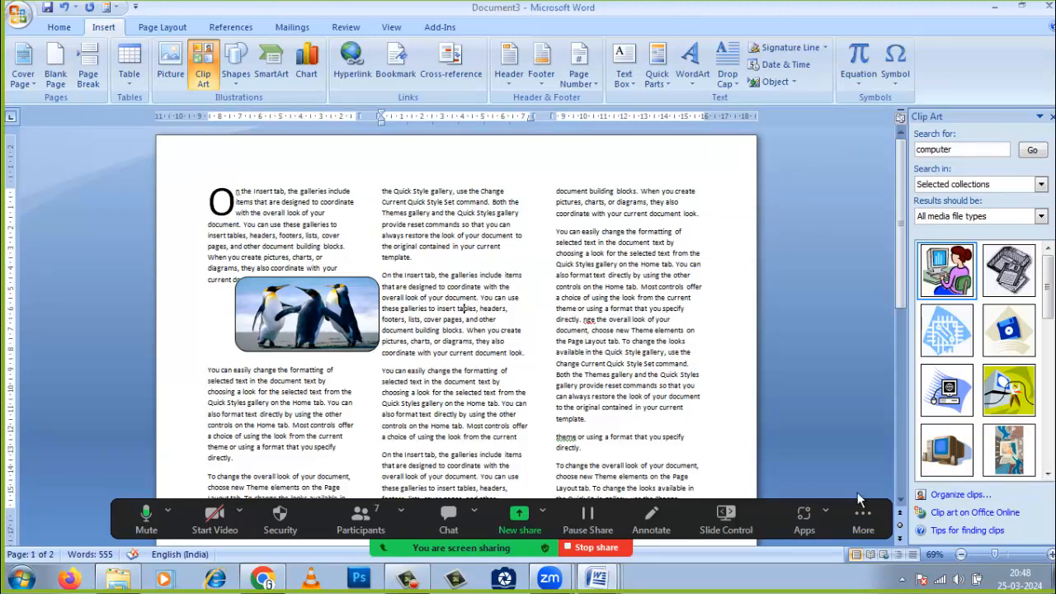
Try the drop cap O at the start of the first column at 36 pt and 80 pt font sizes
ctrl+scroll(858, 499, up, 3)
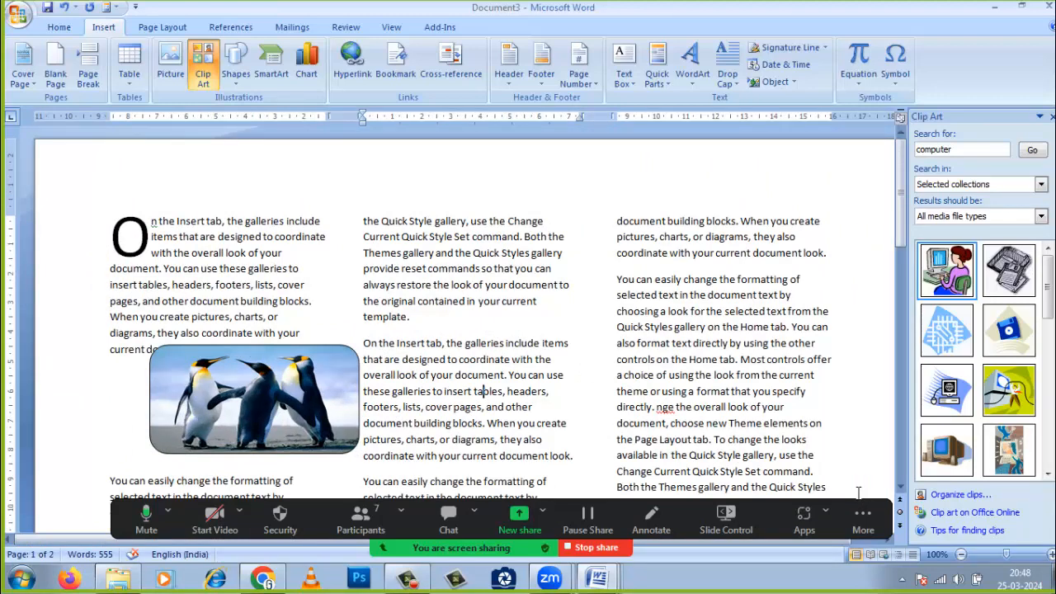
key(ctrl+Home)
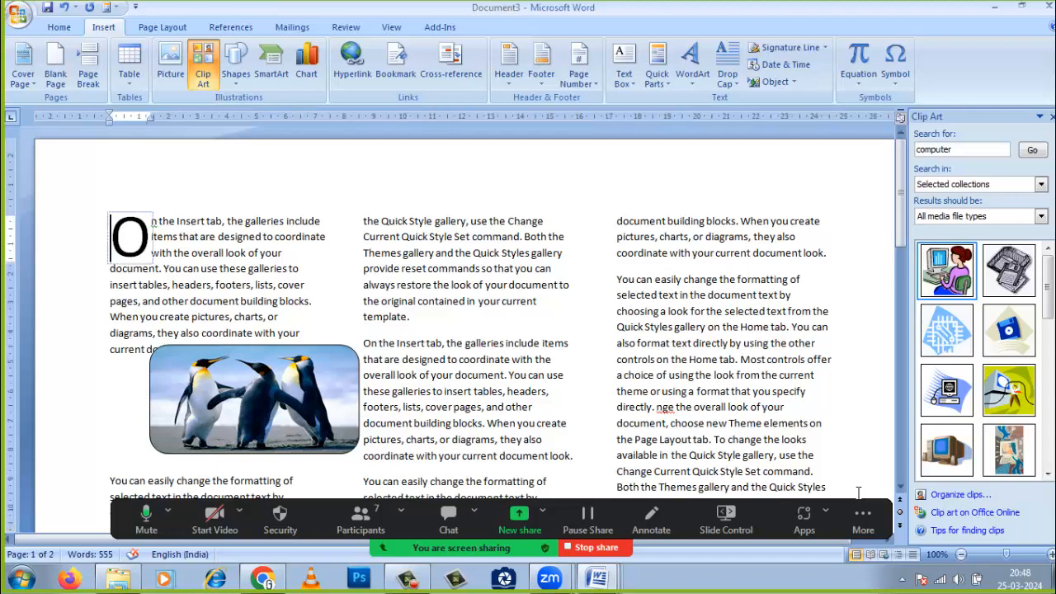
key(shift+Right)
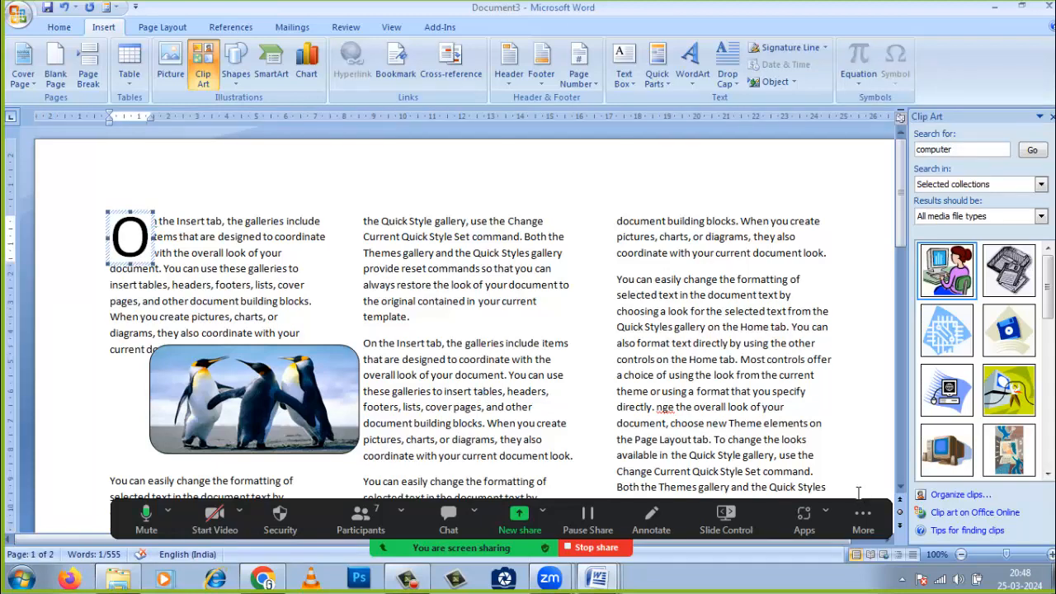
click(58, 27)
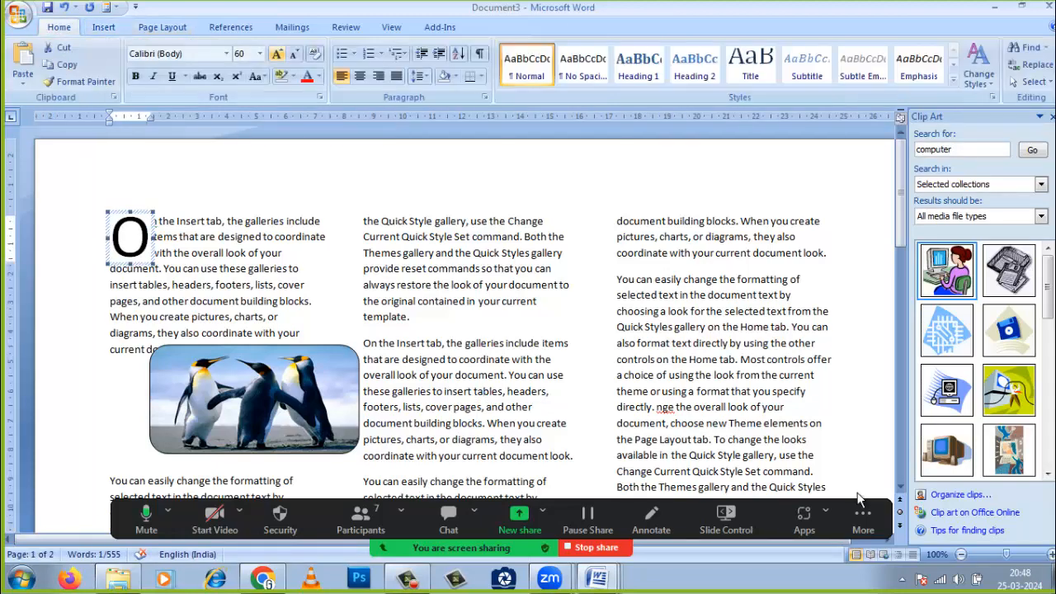
click(294, 53)
click(294, 54)
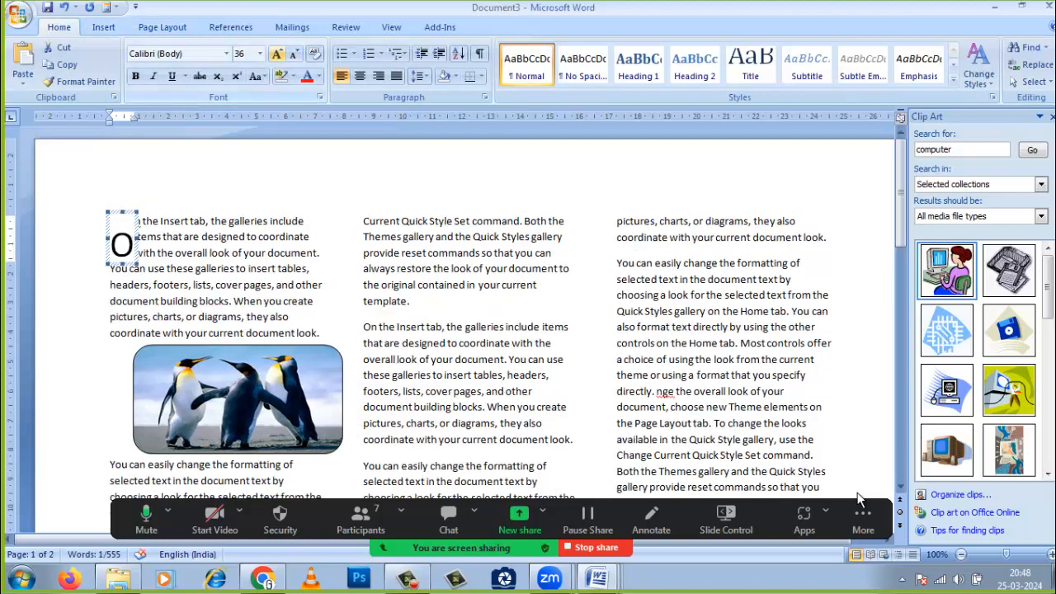
click(277, 53)
click(277, 53)
click(277, 53)
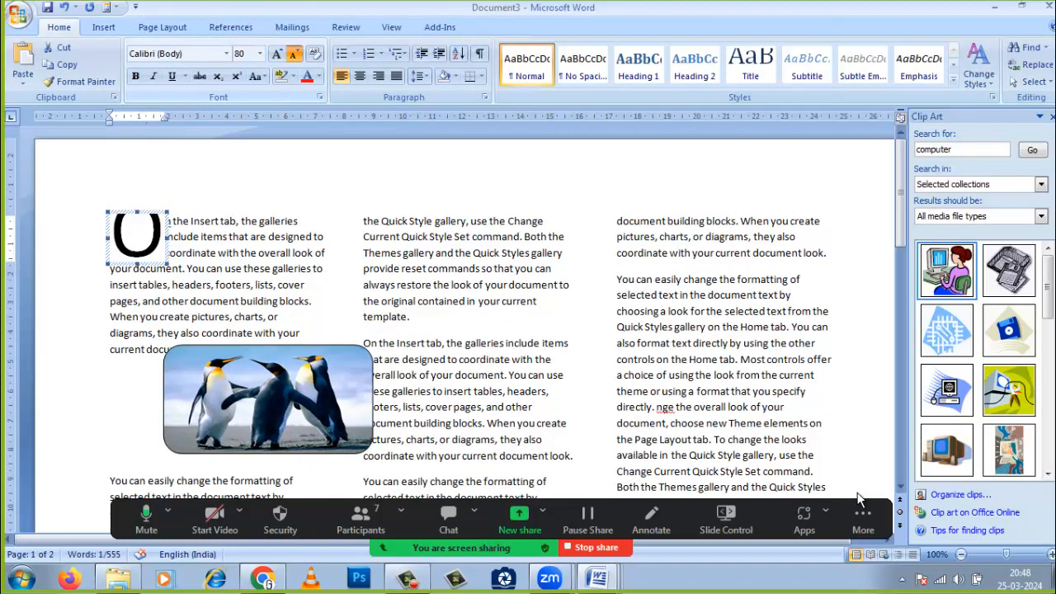
Shrink the drop cap O and its frame to a 40.5 pt letter
click(295, 53)
click(295, 54)
mouse_move(126, 212)
mouse_down()
mouse_move(126, 180)
mouse_move(159, 206)
mouse_move(144, 221)
mouse_up()
click(115, 241)
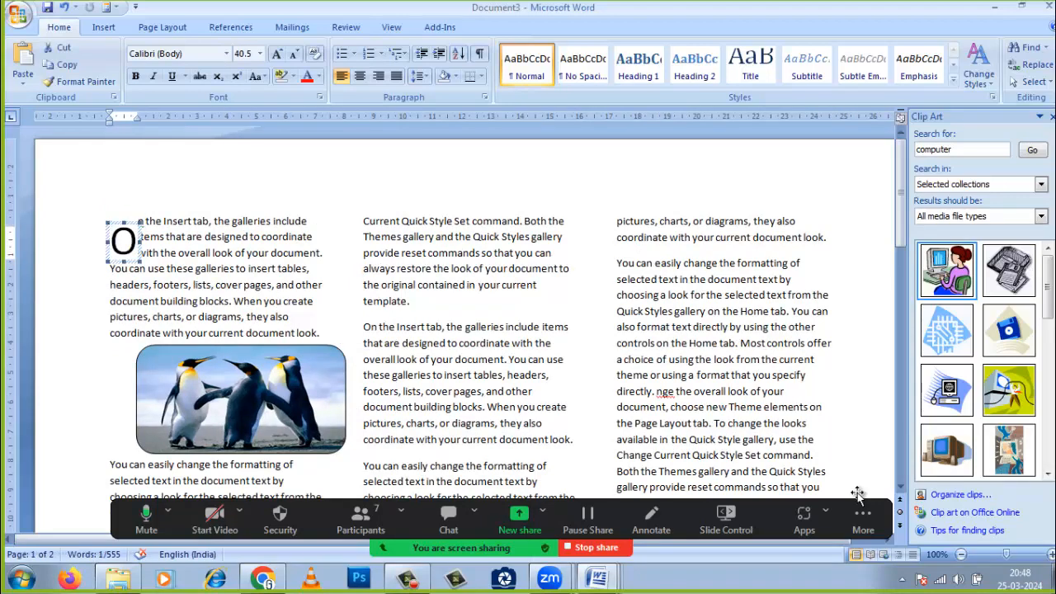
Undo the last resizing of the drop cap frame and return to the body text
click(165, 253)
click(114, 242)
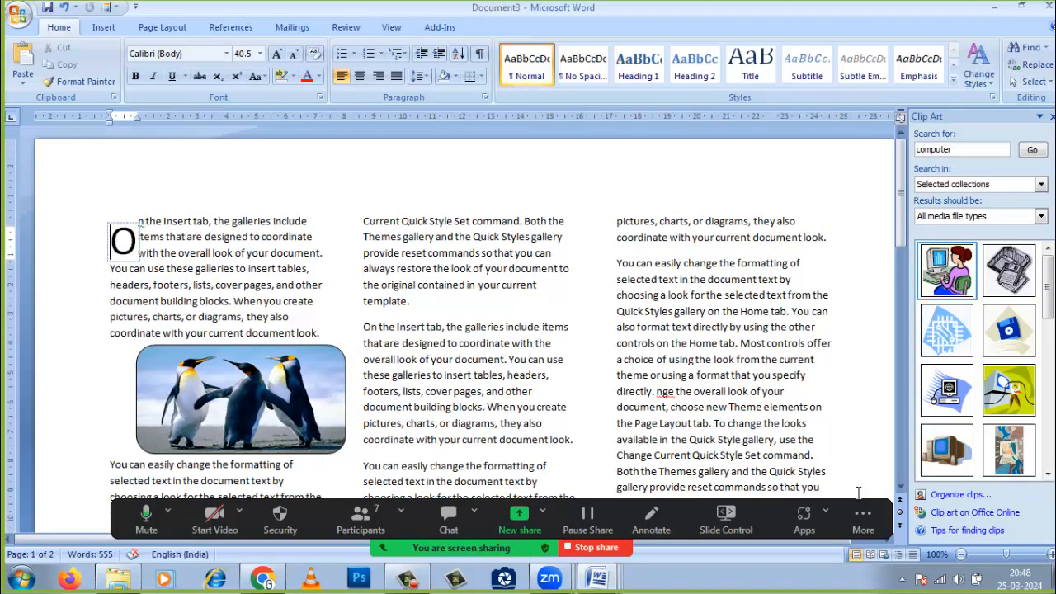
click(102, 221)
click(114, 242)
key(Down)
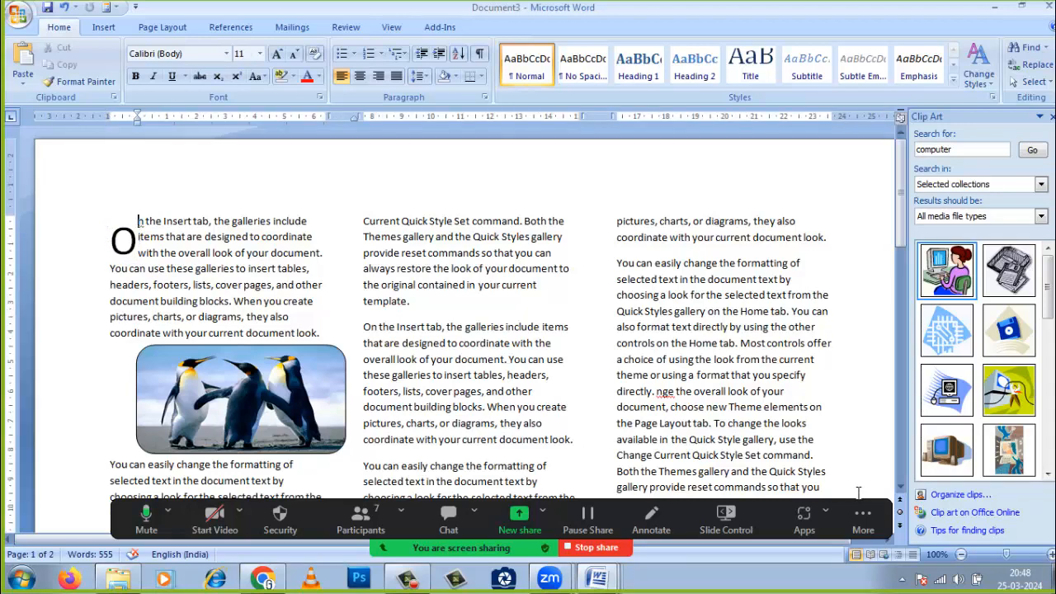
key(ctrl+z)
click(419, 221)
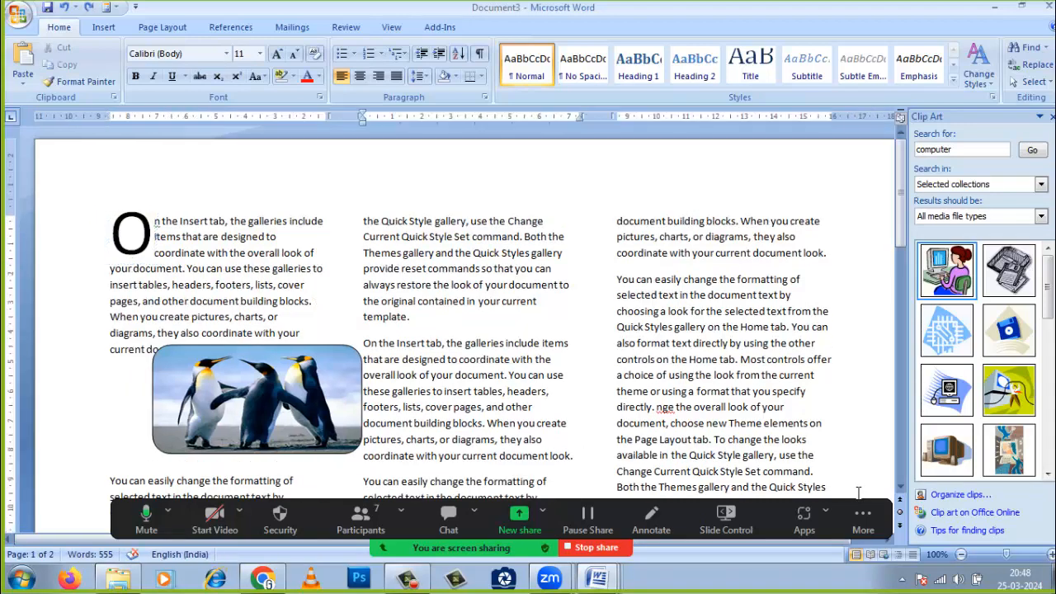
Insert the date as "Monday, 25 March 2024" in the third column's first line on page 1
key(alt)
key(n)
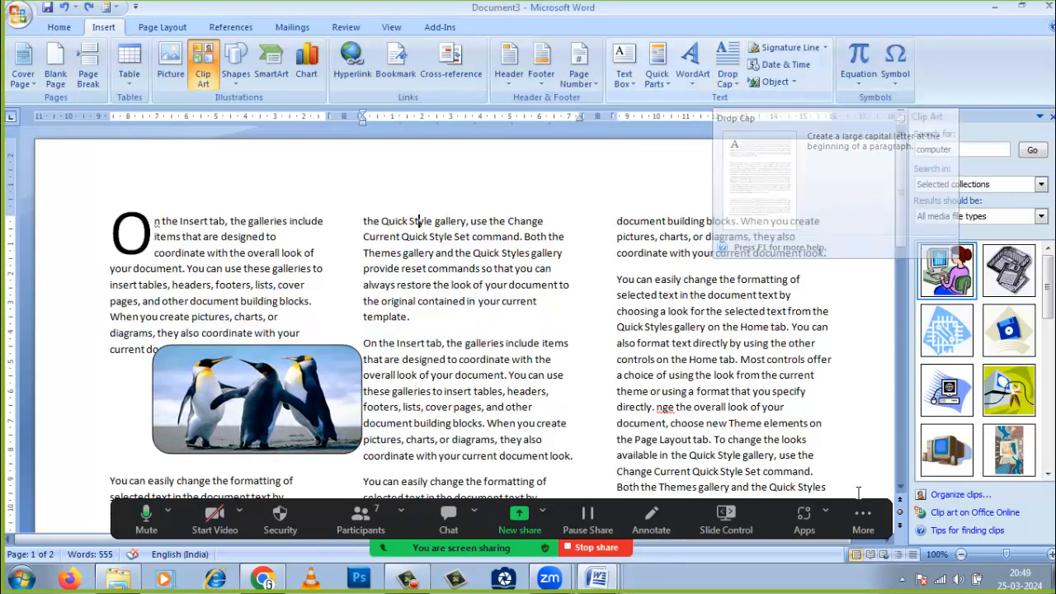
click(666, 221)
click(780, 65)
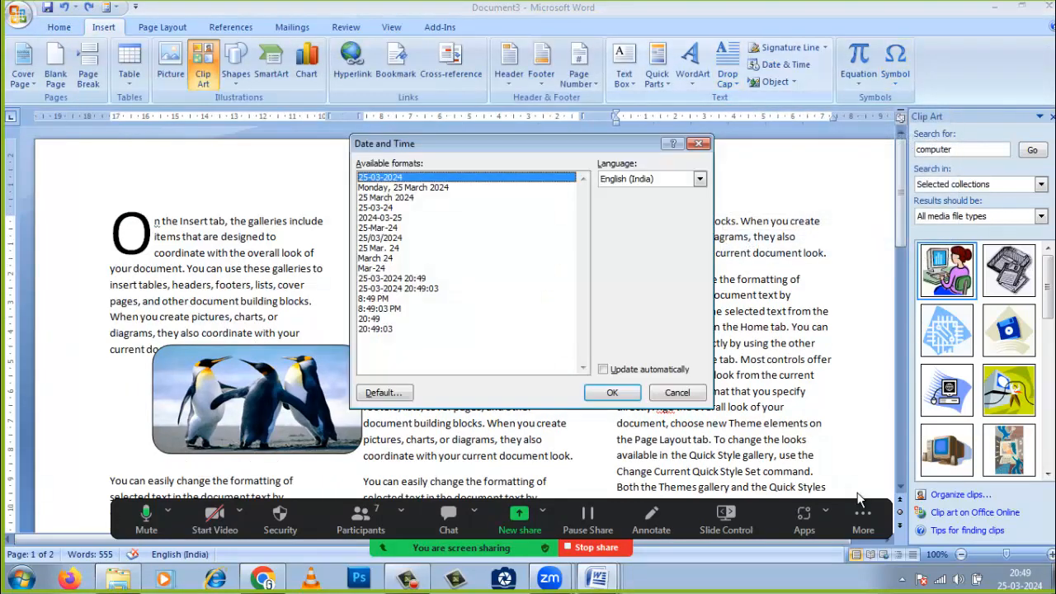
key(Down)
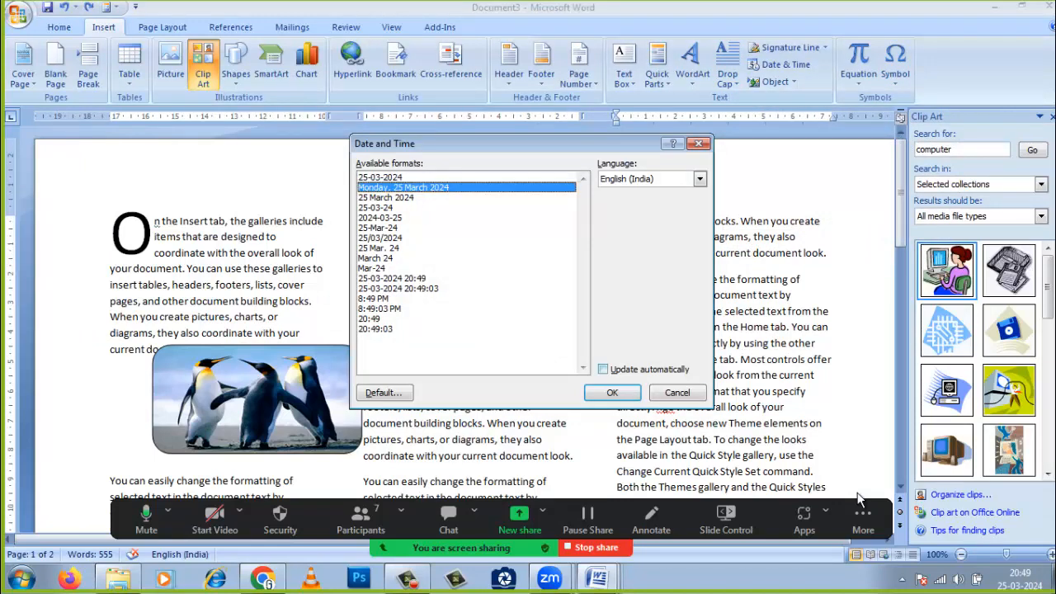
key(Return)
Insert the date in the 25/03/2024 format on the blank line after the last paragraph on page 2
scroll(858, 493, down, 3)
scroll(857, 492, down, 5)
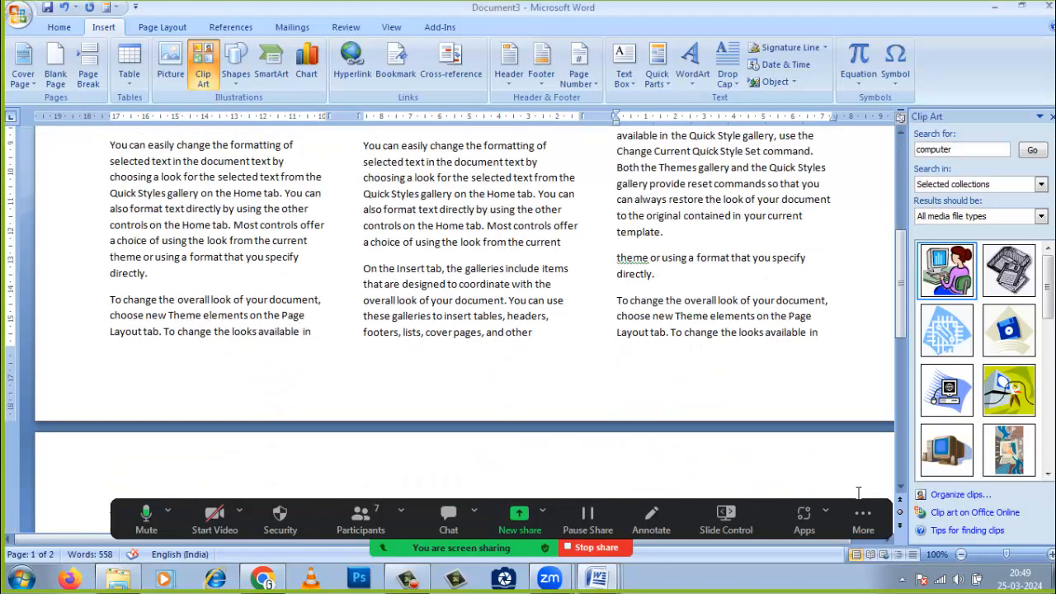
click(858, 493)
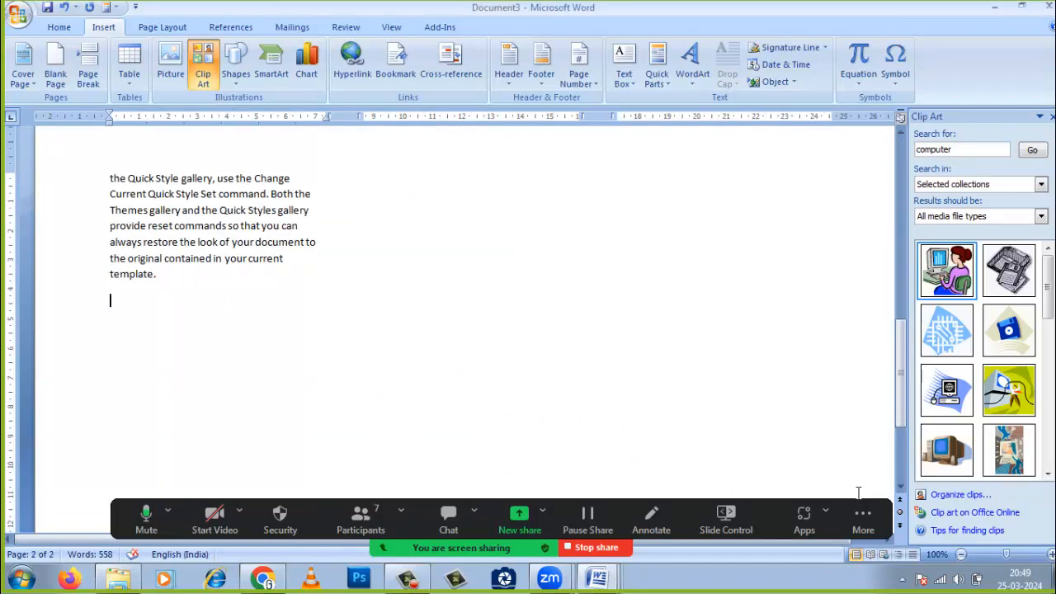
click(774, 81)
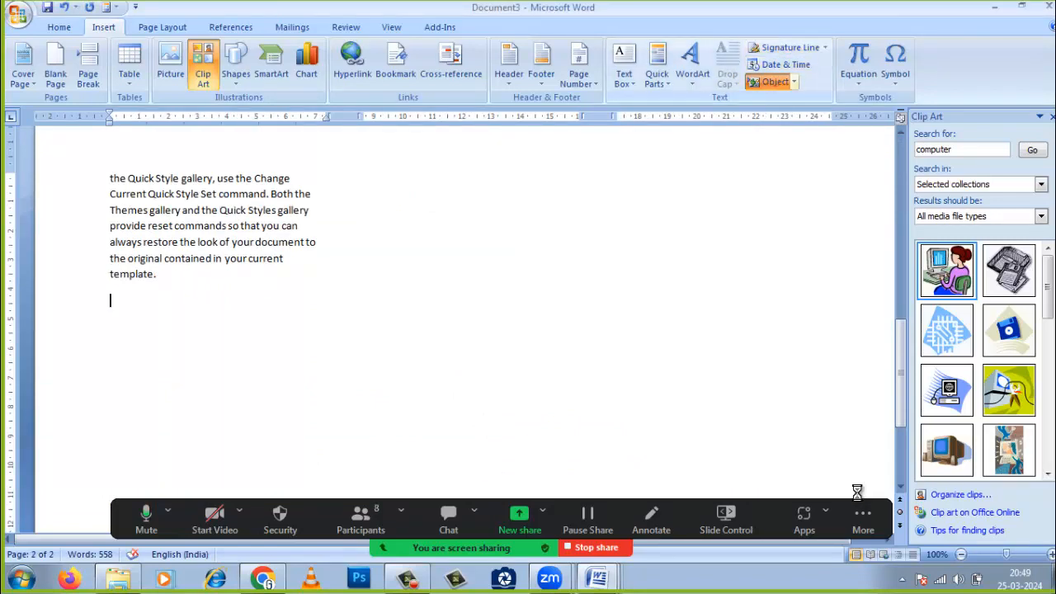
key(Escape)
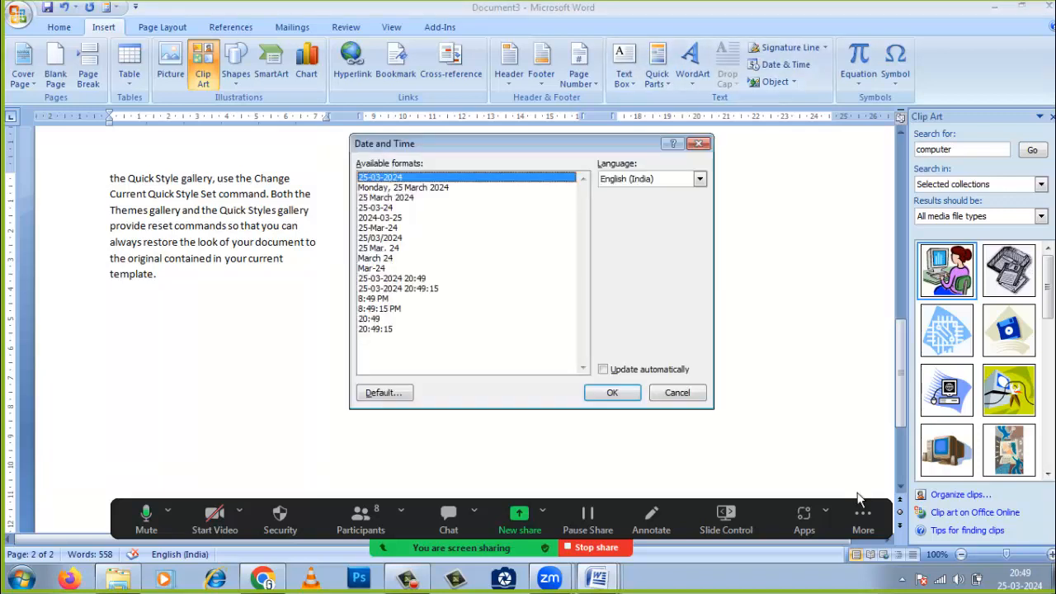
key(Down)
key(Down)
key(Down)
key(Down)
key(Down)
key(Down)
key(Down)
key(Down)
key(Down)
key(Down)
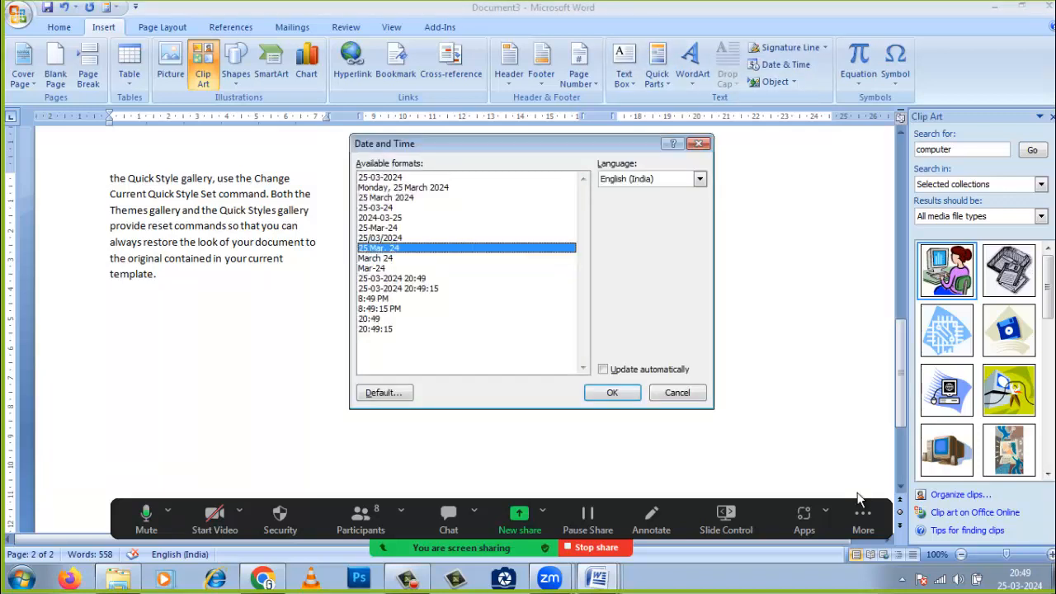
key(Down)
key(Down)
key(Down)
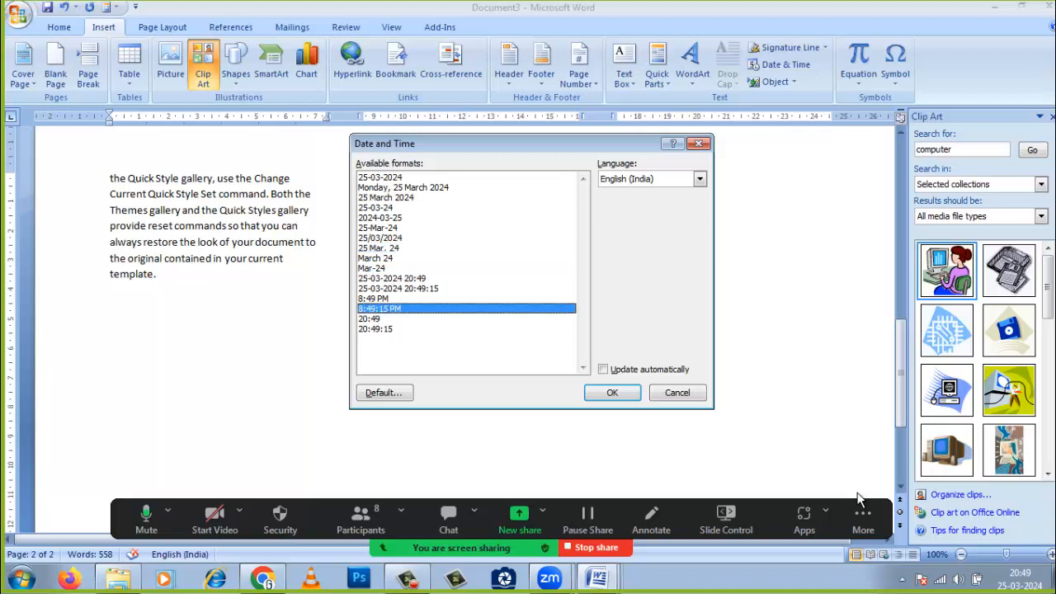
key(Up)
key(Up)
key(Up)
key(Up)
key(Up)
key(Up)
key(Up)
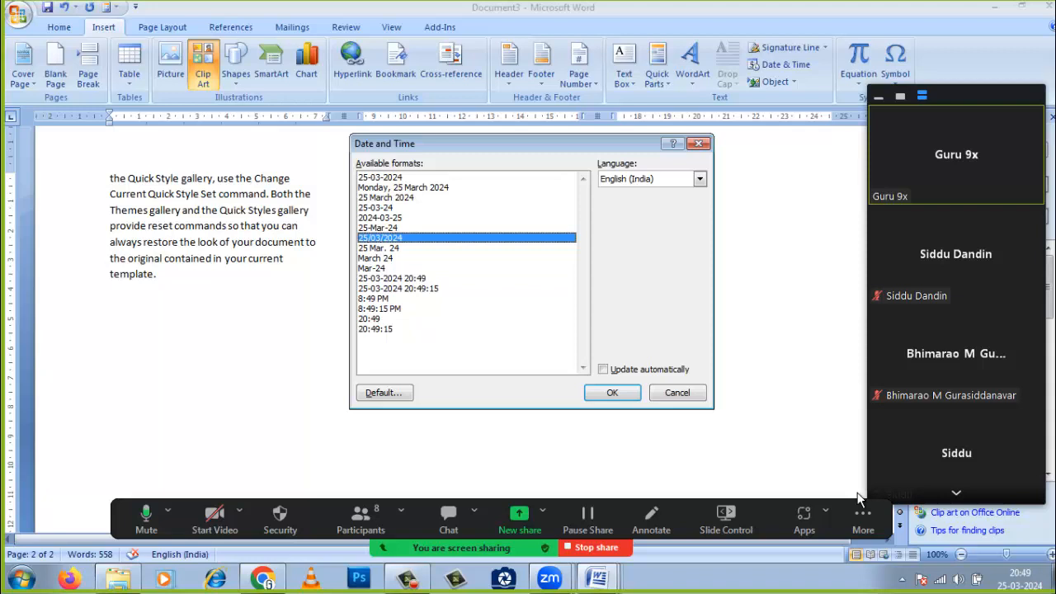
key(Return)
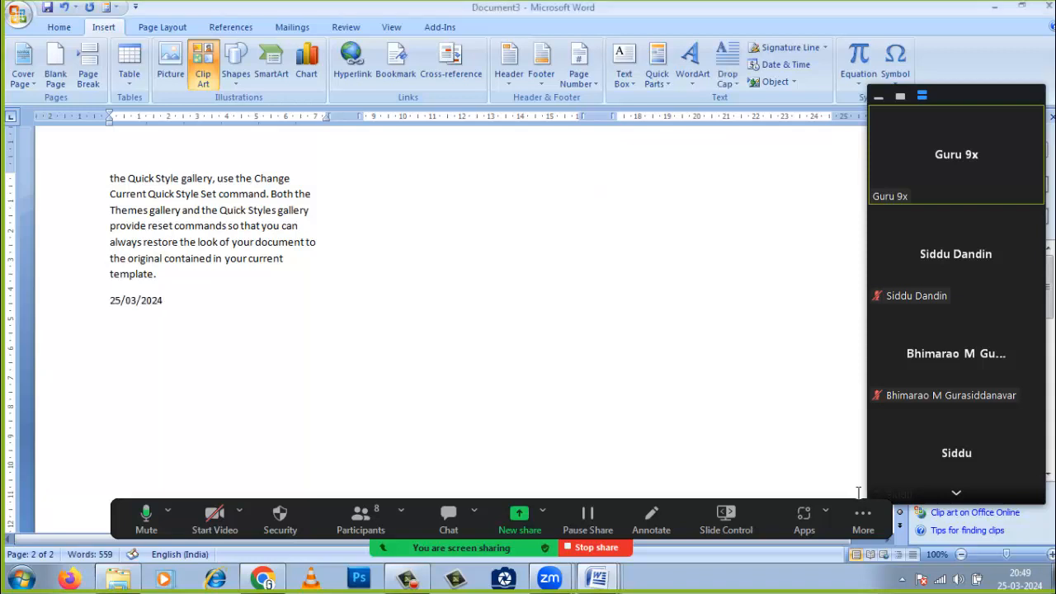
Replace the 25/03/2024 date at the end of page 2 with the "Monday, 25 March 2024" format
key(shift+Home)
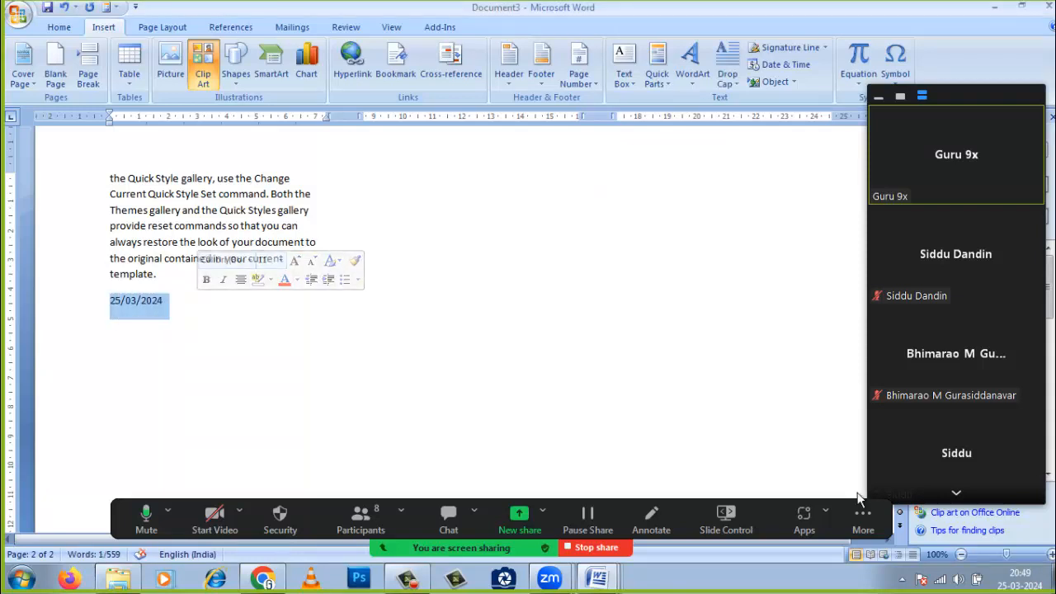
key(Return)
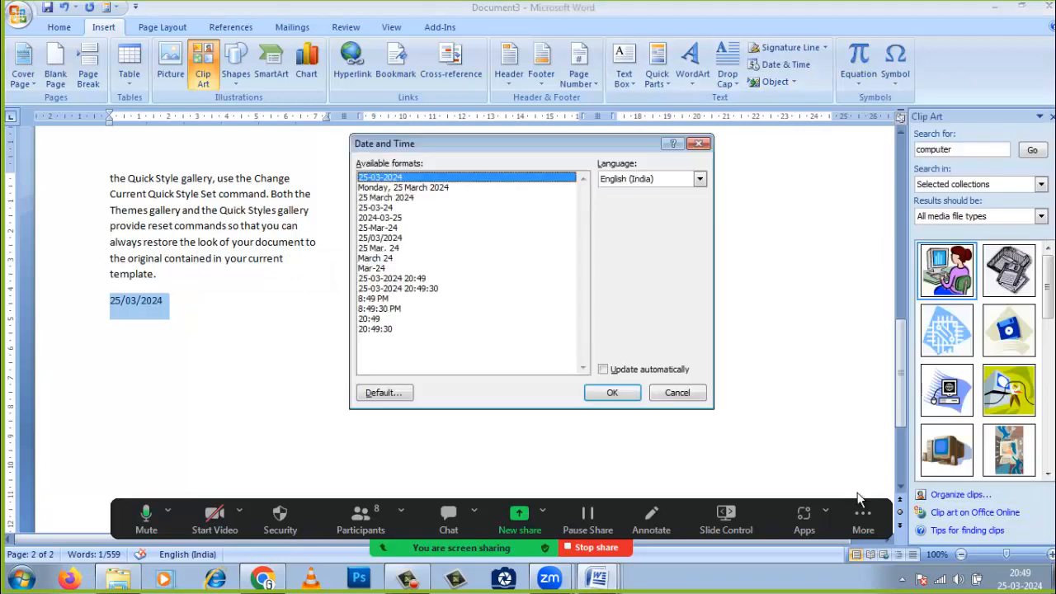
key(Down)
key(Return)
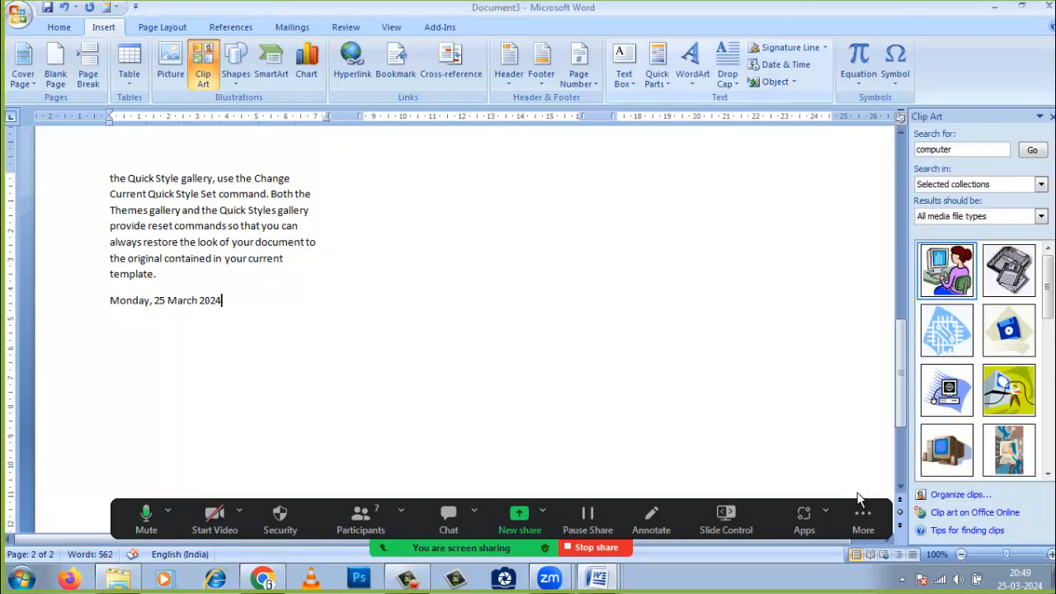
Open the Signature Line's online signature providers page in the browser, close it, and return to the Word document
key(Up)
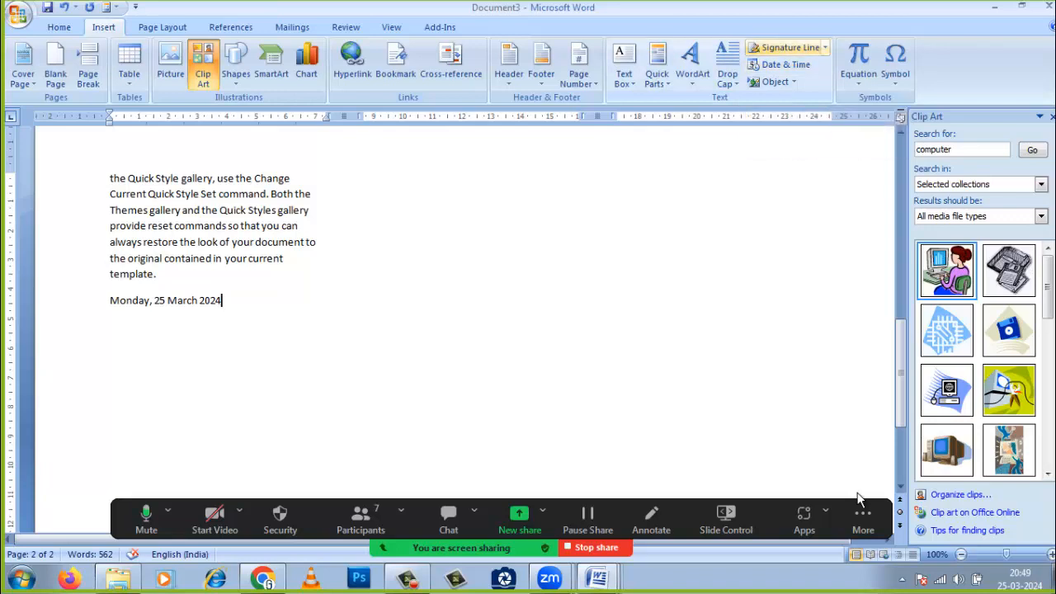
key(Return)
key(Escape)
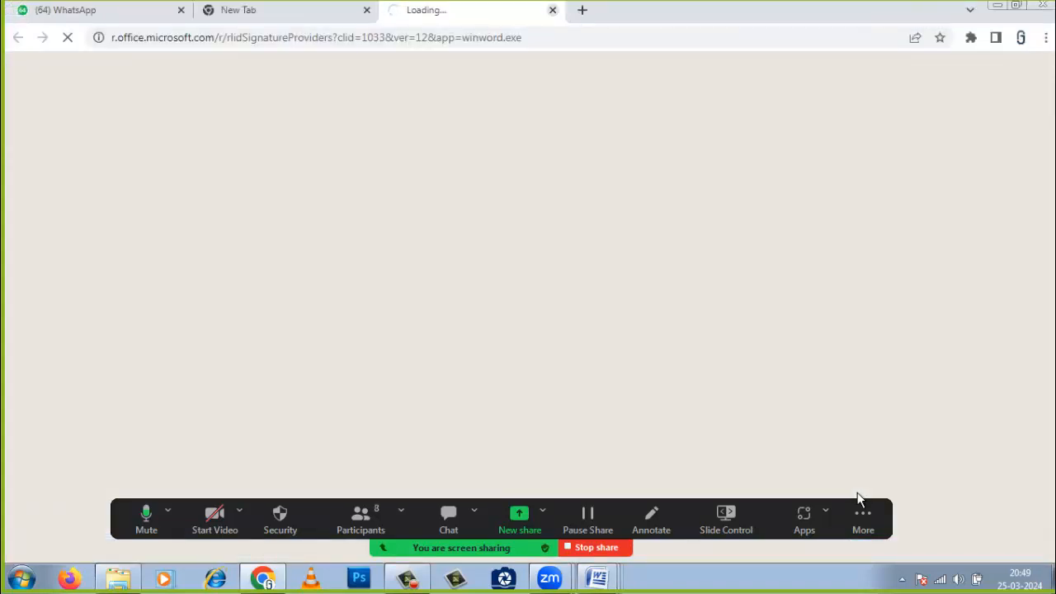
key(ctrl+w)
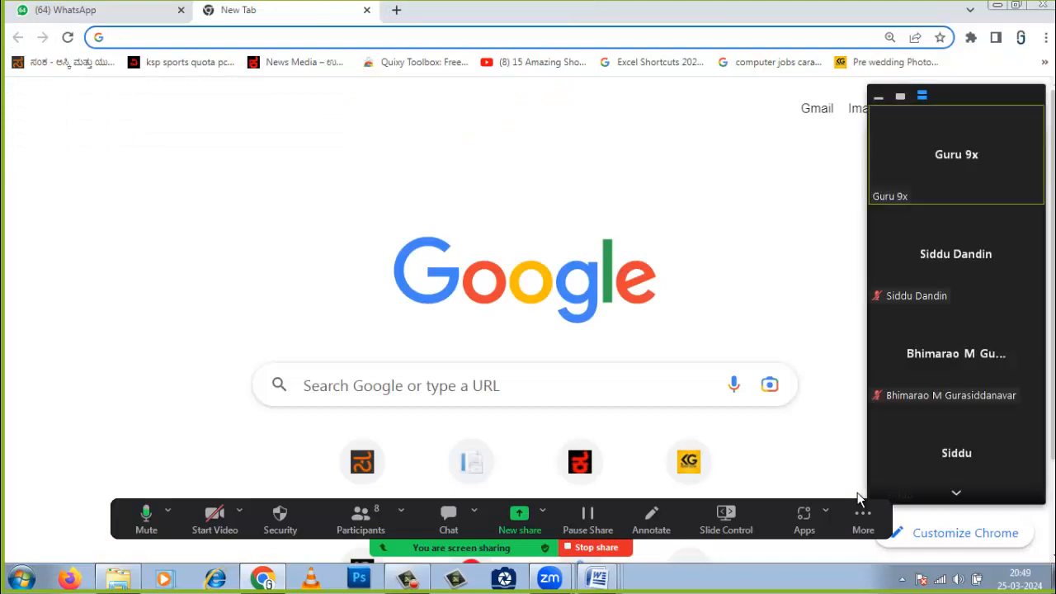
key(alt+Tab)
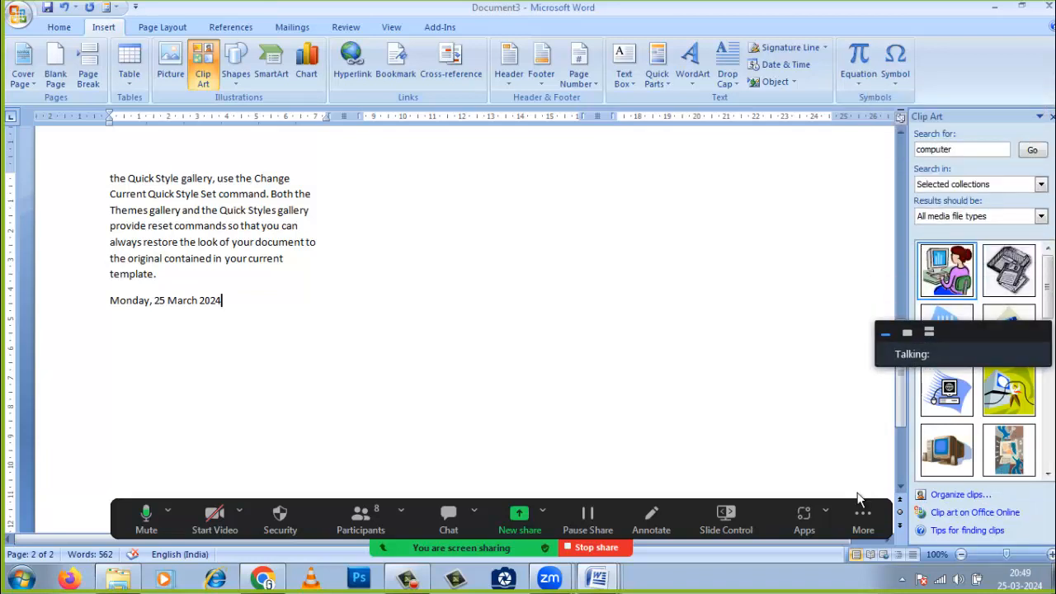
scroll(858, 499, up, 5)
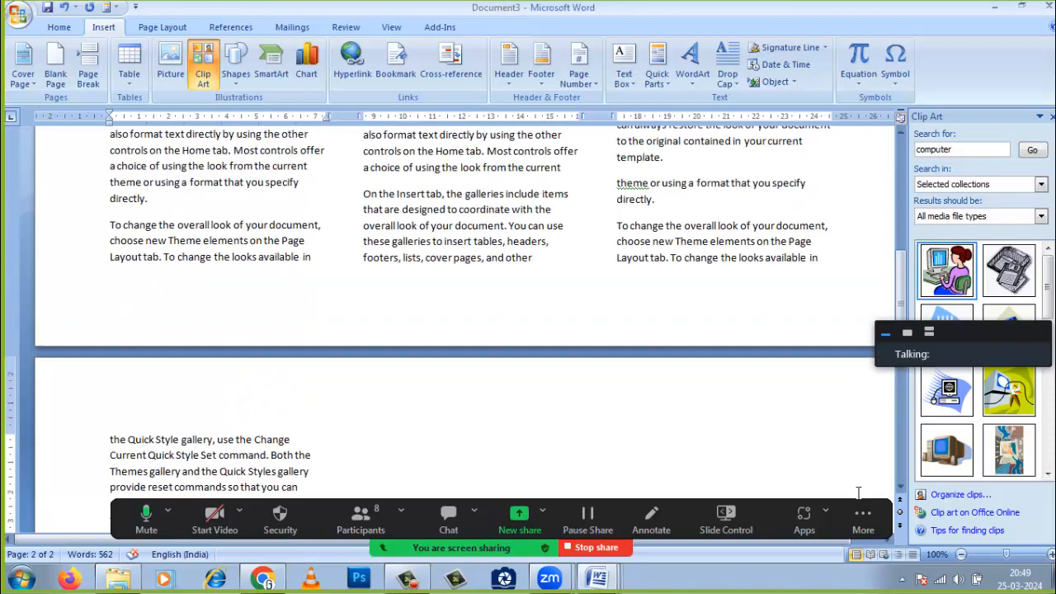
Remove the page numbers from the document
scroll(858, 492, up, 15)
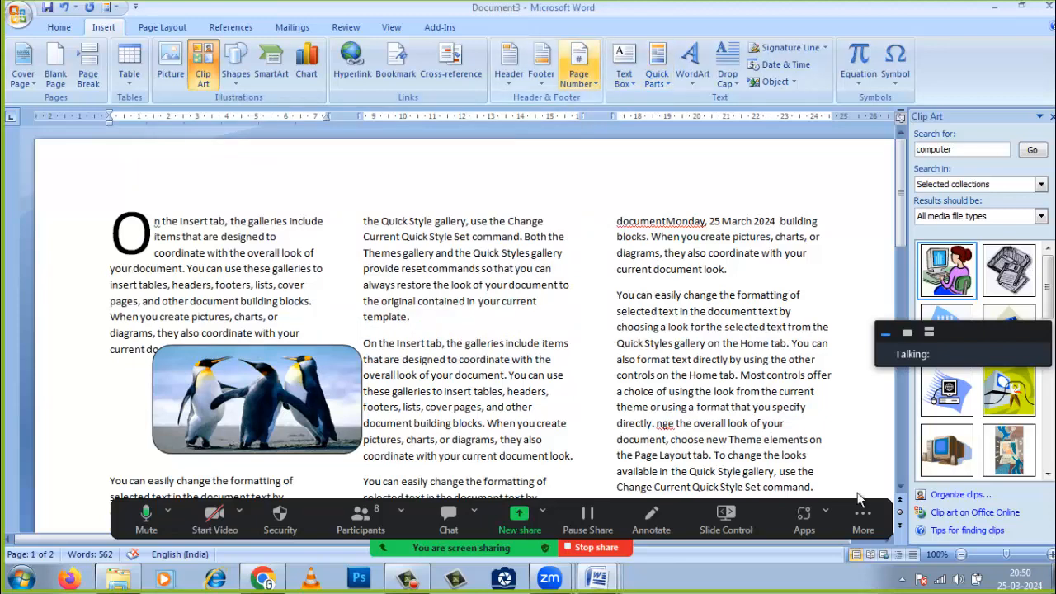
click(578, 78)
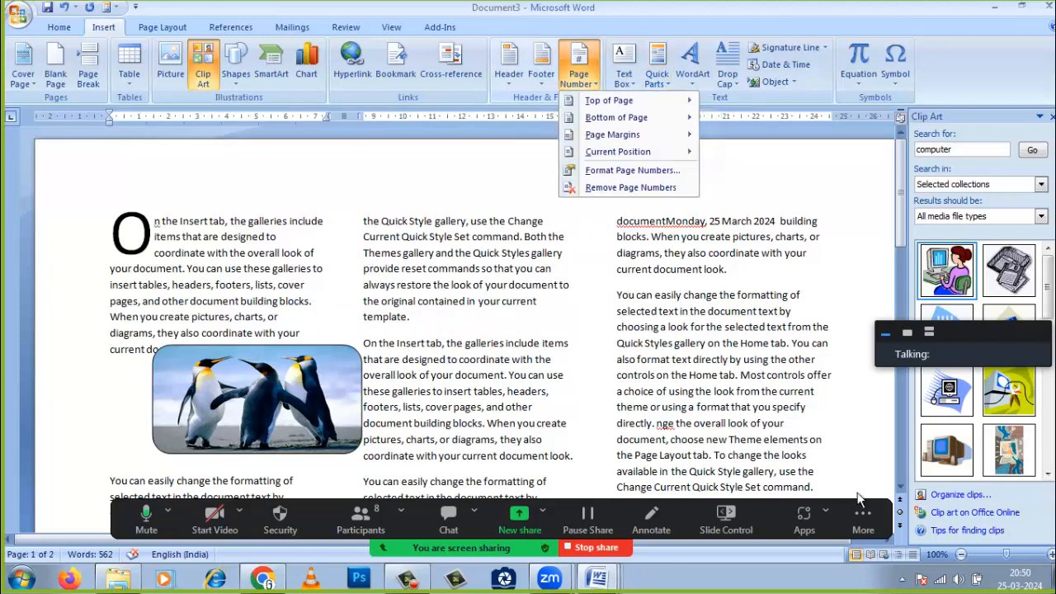
mouse_move(618, 152)
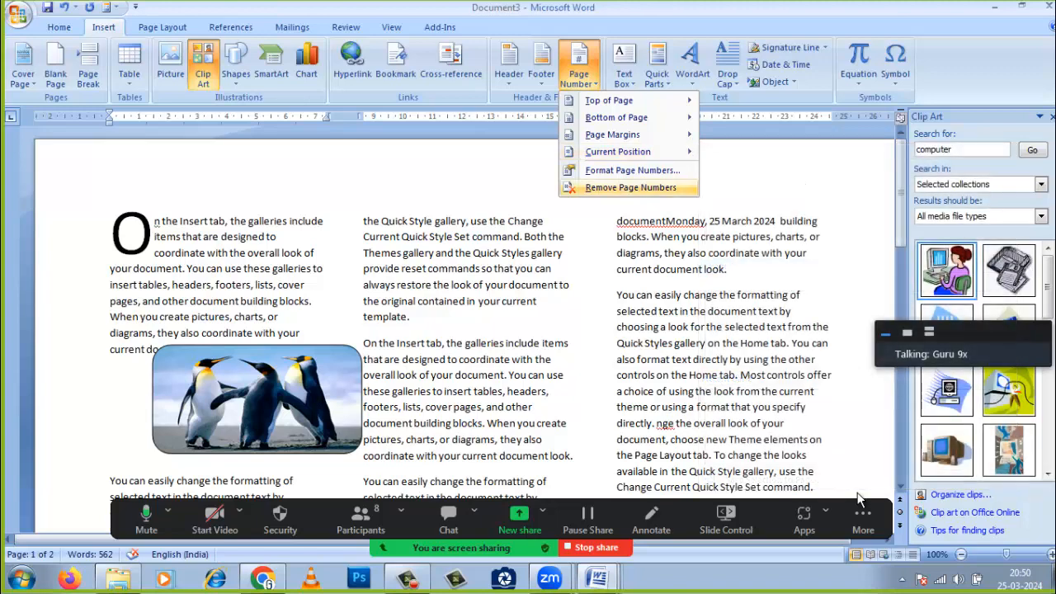
click(631, 187)
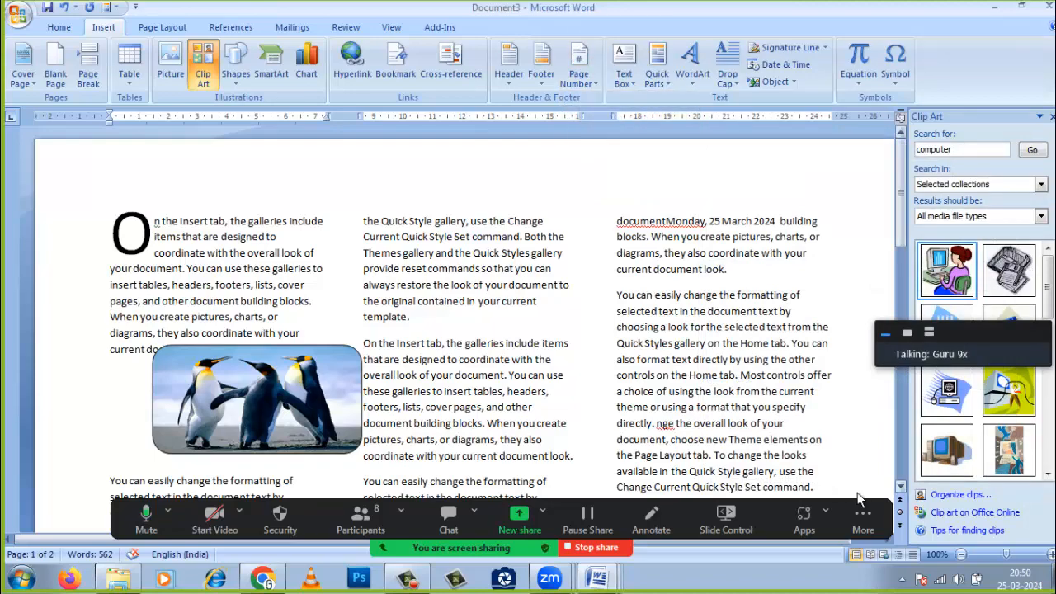
Check the pages for page numbers and view the bottom-of-page number styles without inserting one
drag(901, 195, 901, 429)
scroll(857, 495, up, 20)
click(579, 75)
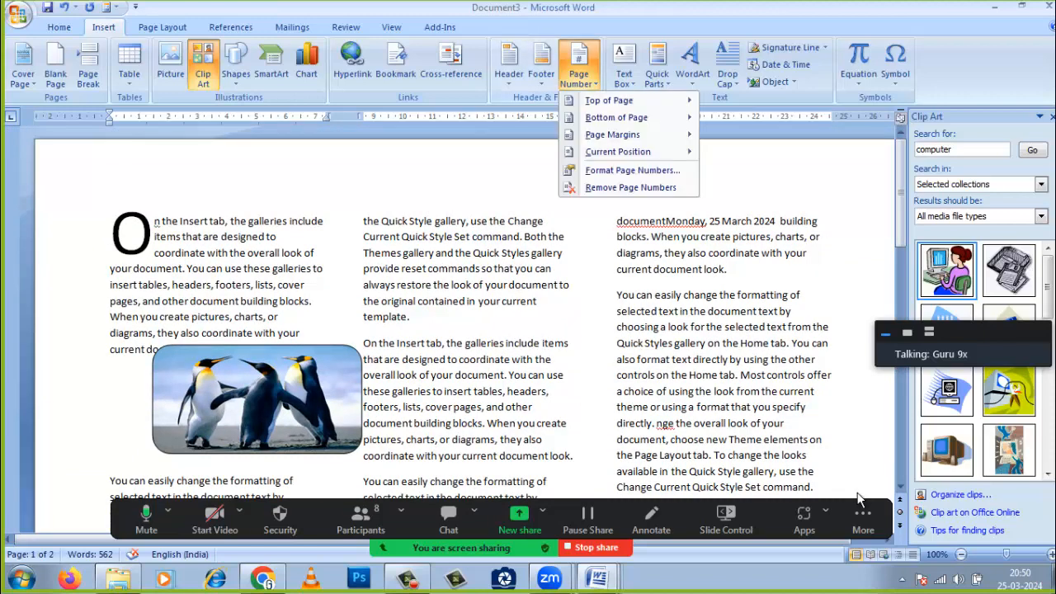
mouse_move(617, 118)
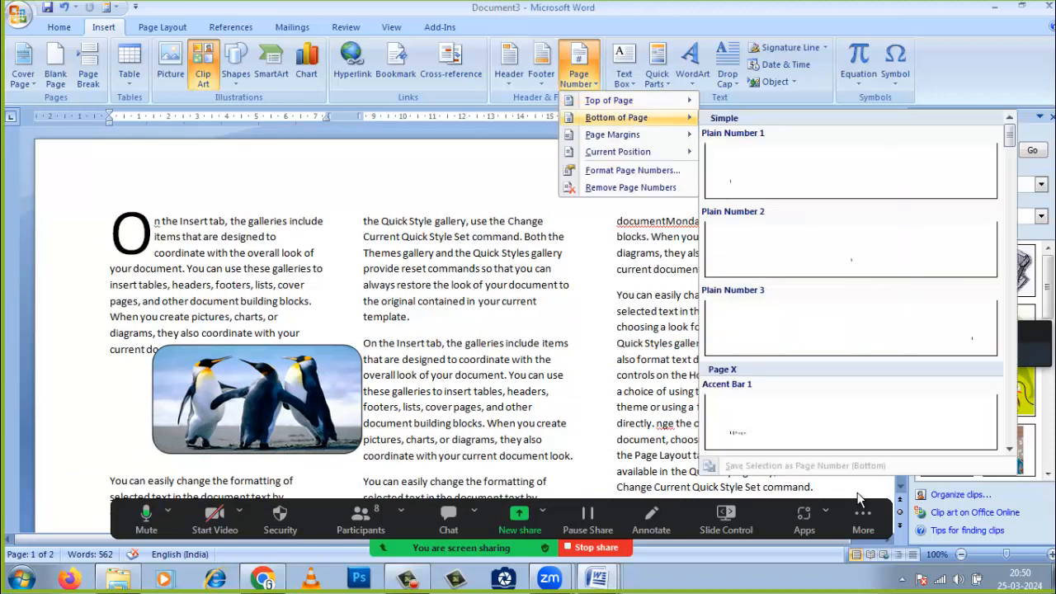
click(858, 493)
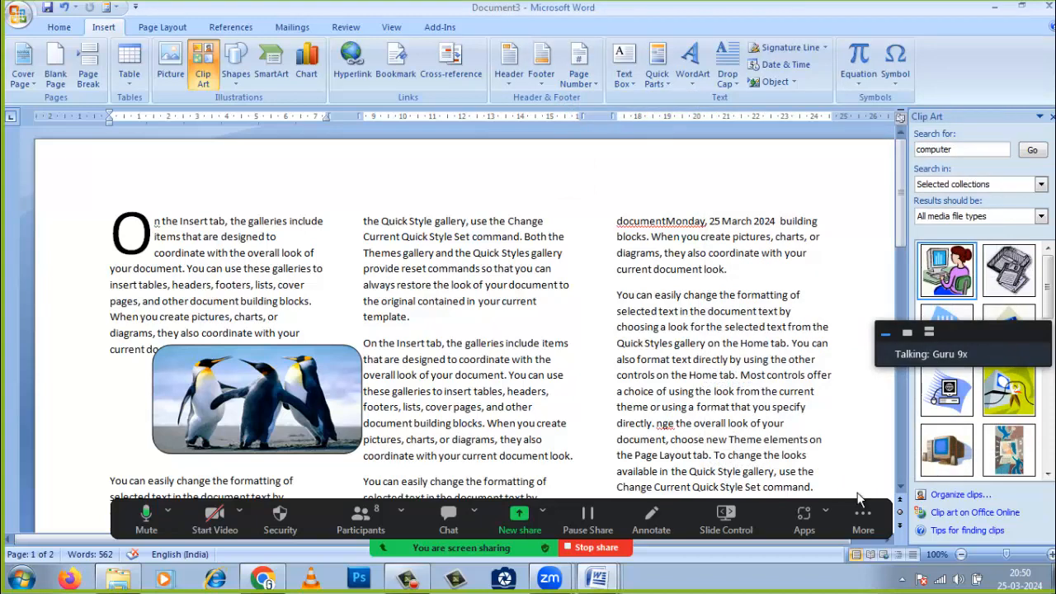
Close the Clip Art pane and place the cursor at the end of the third column's first paragraph on page 1
click(1052, 116)
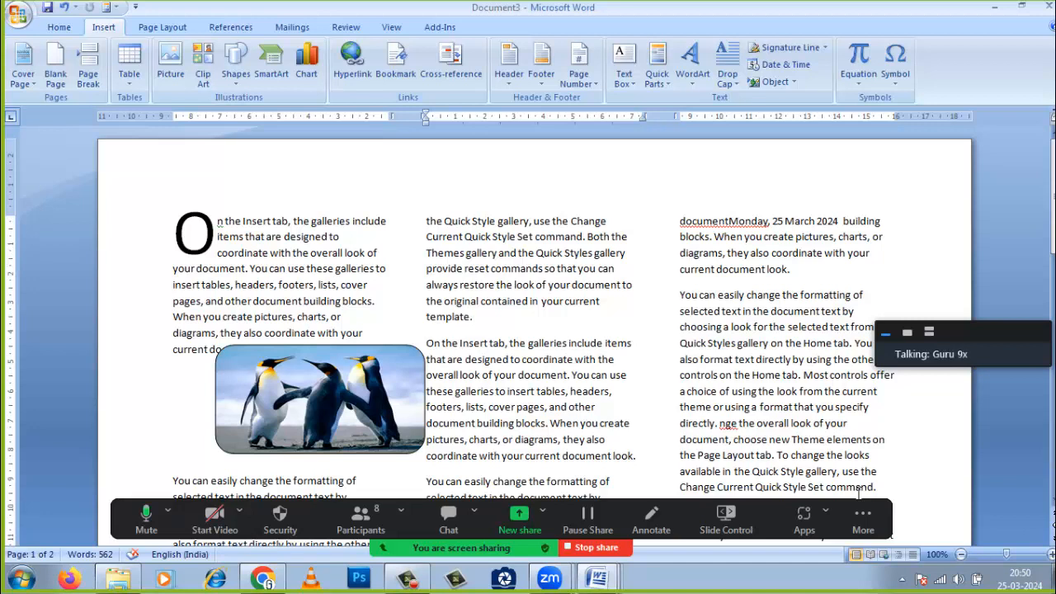
key(ctrl+Up)
click(161, 27)
click(58, 27)
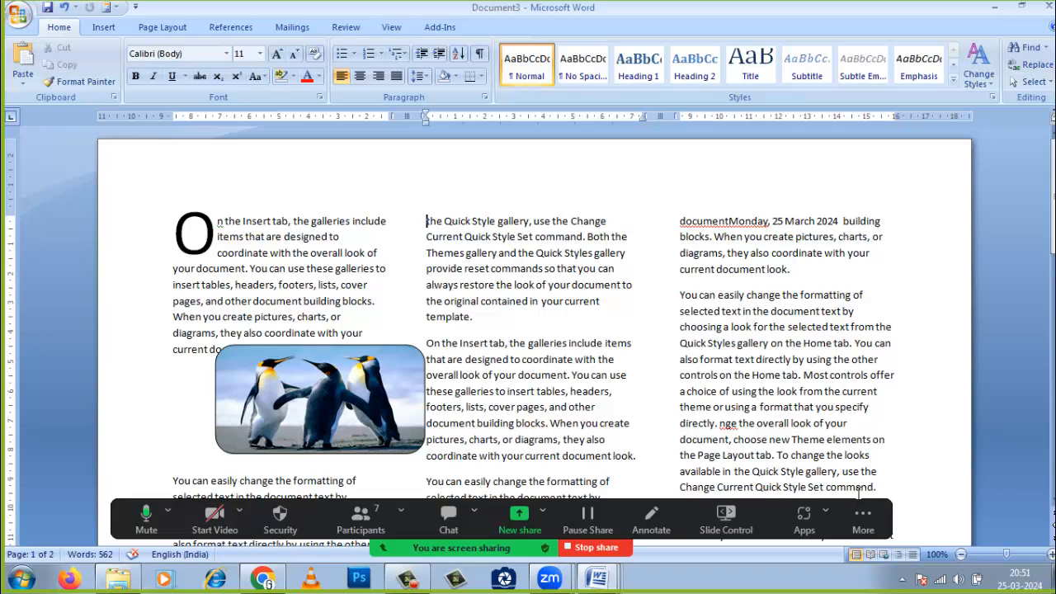
key(shift+F5)
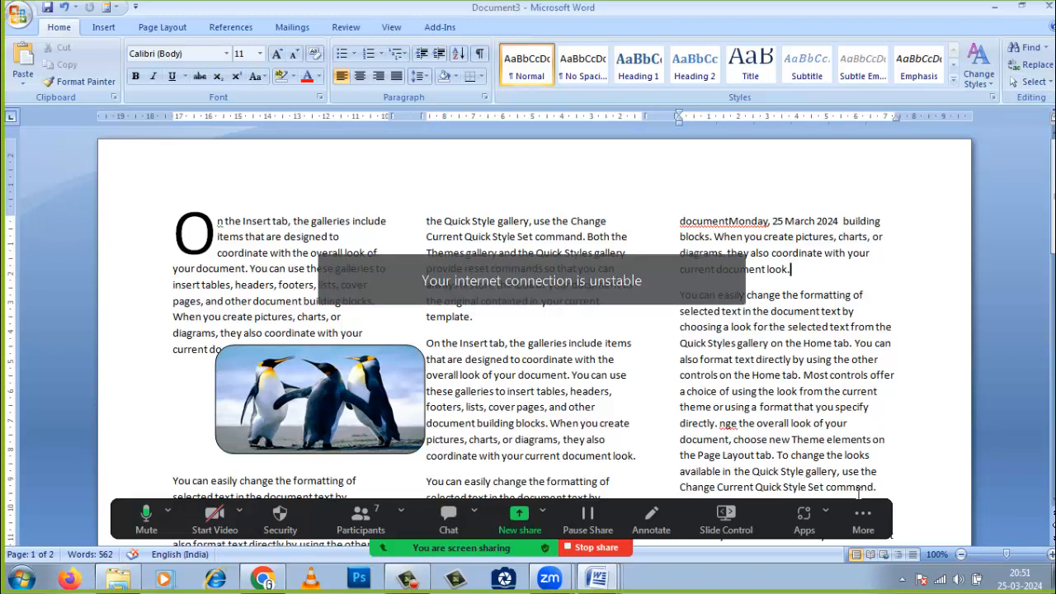